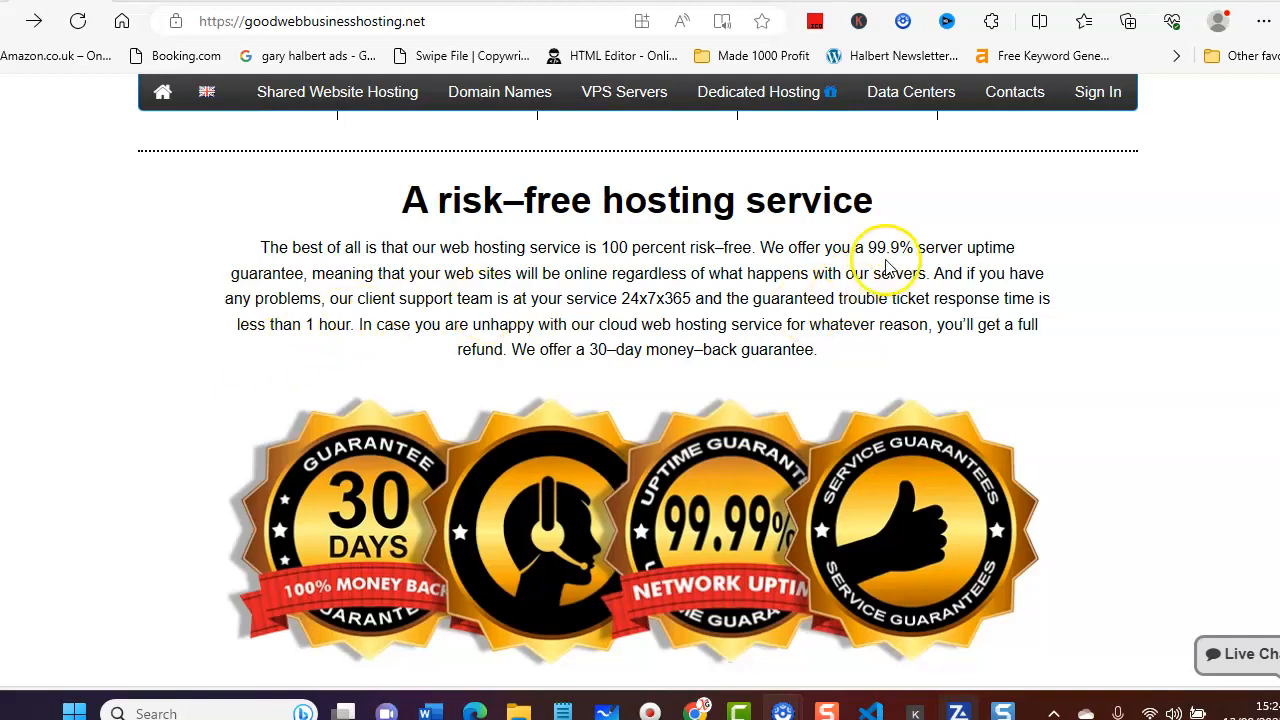
Open the hosting site's Free Web Site Creating Tool page and launch its demo.
{"action": "scroll", "coordinate": [1100, 230], "scroll_direction": "down", "scroll_amount": 9}
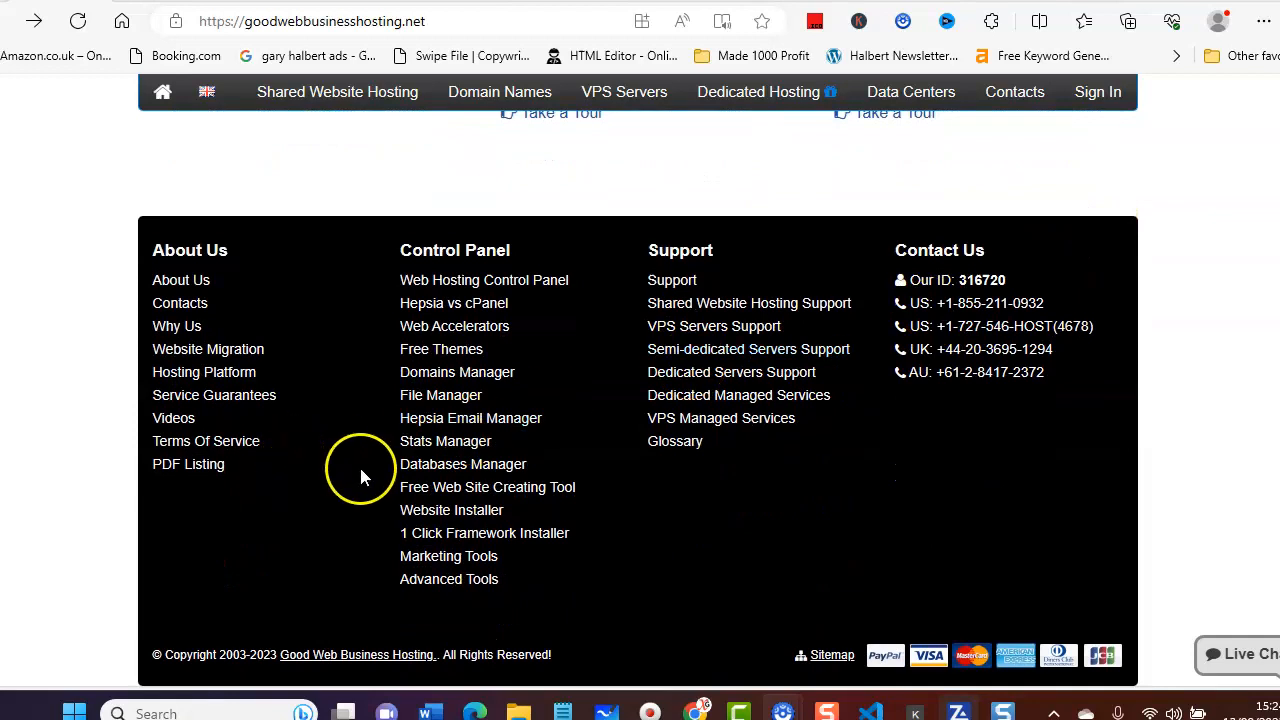
{"action": "left_click", "coordinate": [424, 490]}
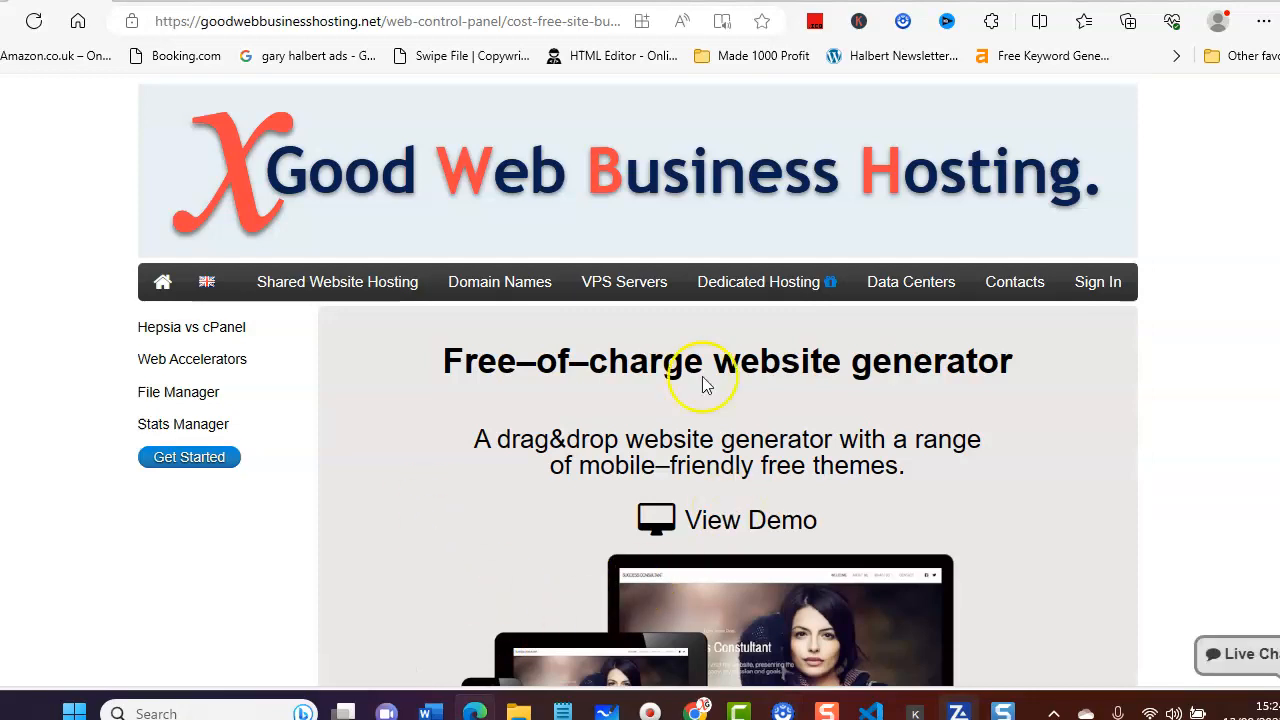
{"action": "left_click", "coordinate": [725, 522]}
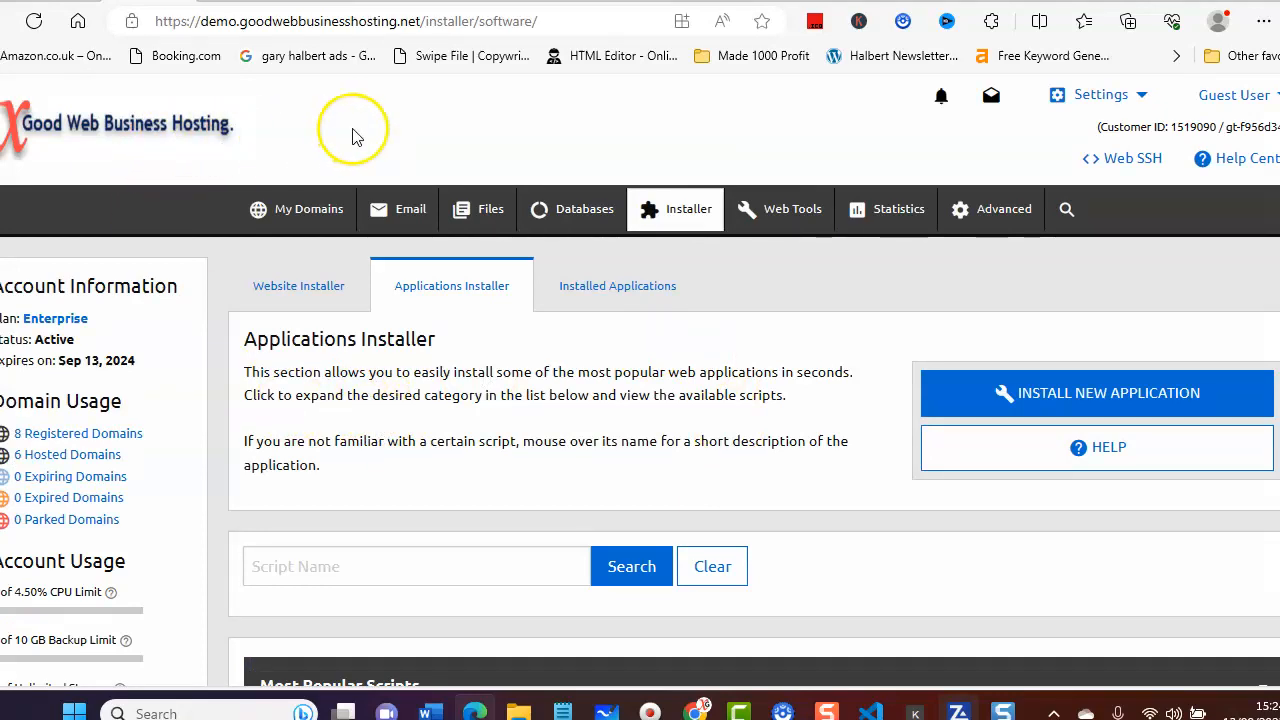
Go to the control panel's Site Builder section and open the Site Builder demo.
{"action": "mouse_move", "coordinate": [740, 210]}
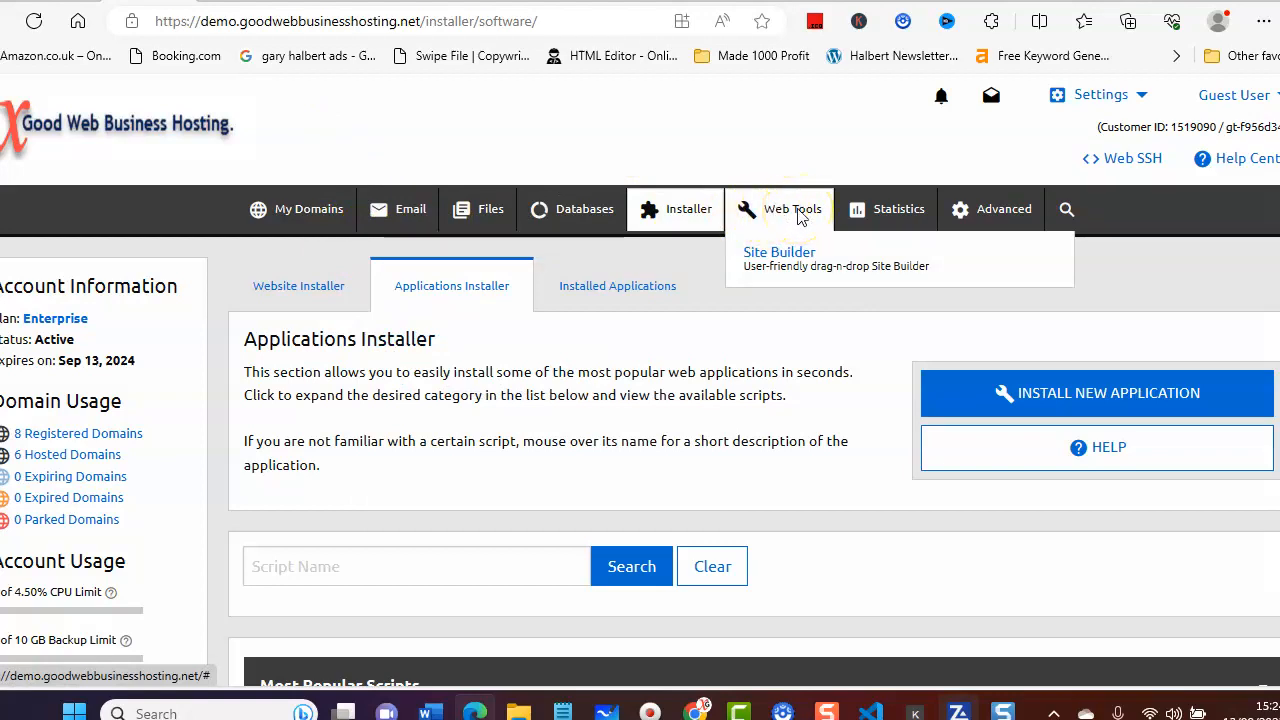
{"action": "left_click", "coordinate": [760, 252]}
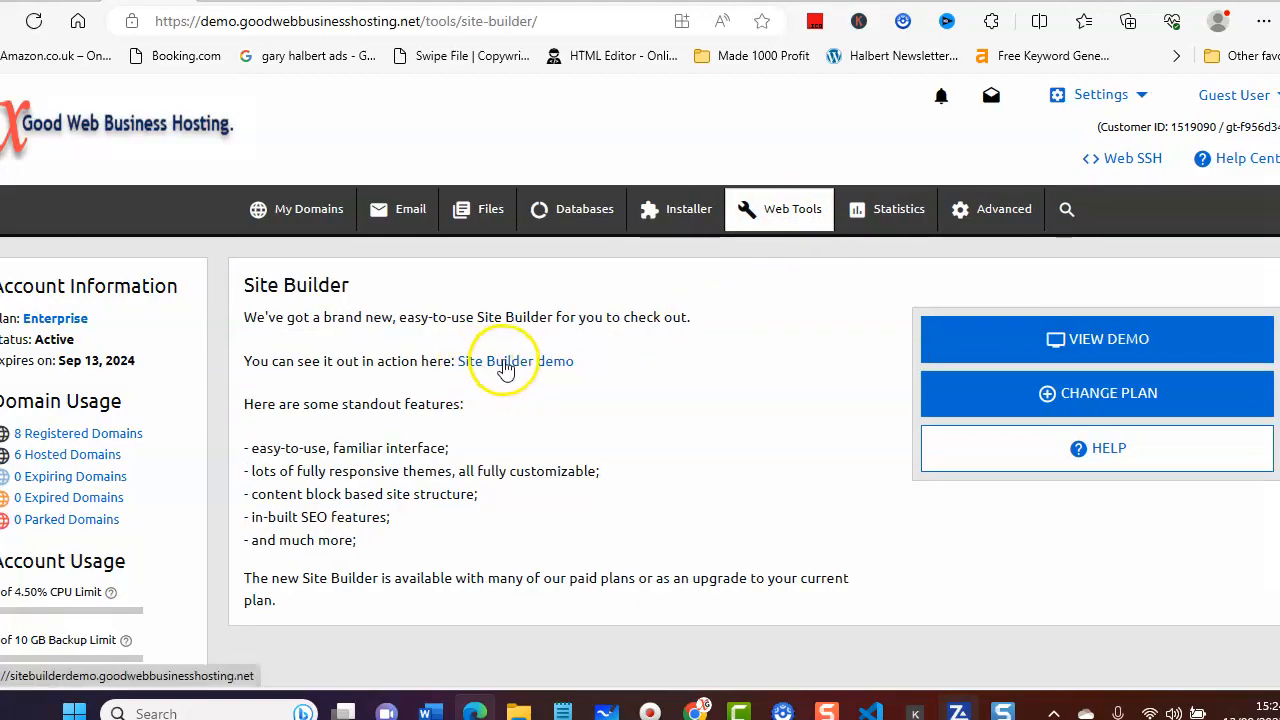
{"action": "left_click", "coordinate": [500, 362]}
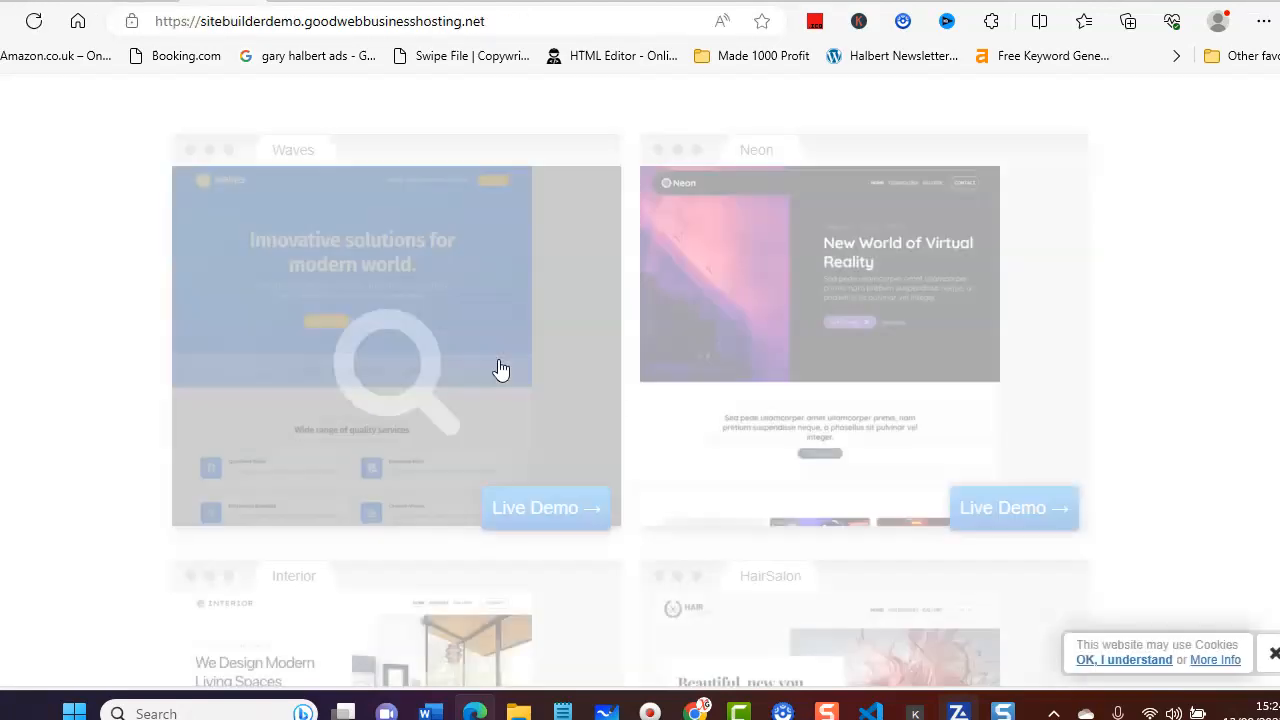
Load more themes in the gallery, browse them and open the Yoga theme's live demo.
{"action": "scroll", "coordinate": [686, 430], "scroll_direction": "down", "scroll_amount": 7}
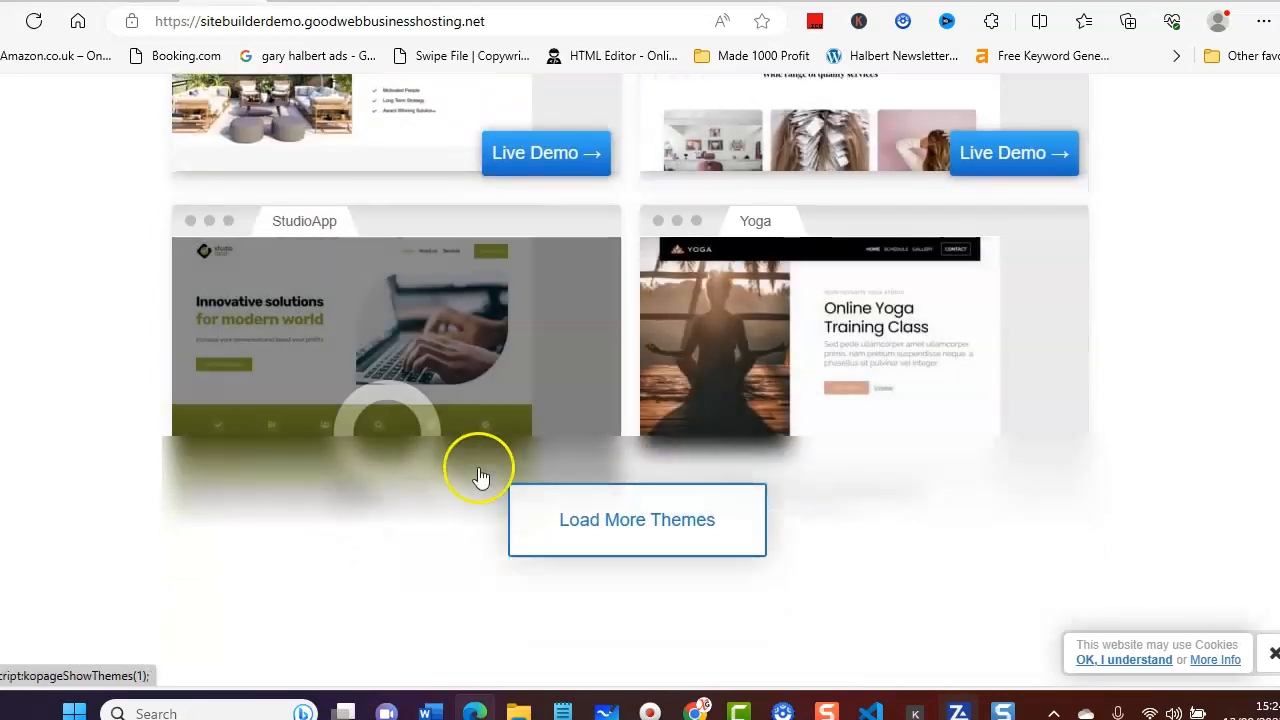
{"action": "left_click", "coordinate": [634, 514]}
{"action": "scroll", "coordinate": [171, 486], "scroll_direction": "down", "scroll_amount": 7}
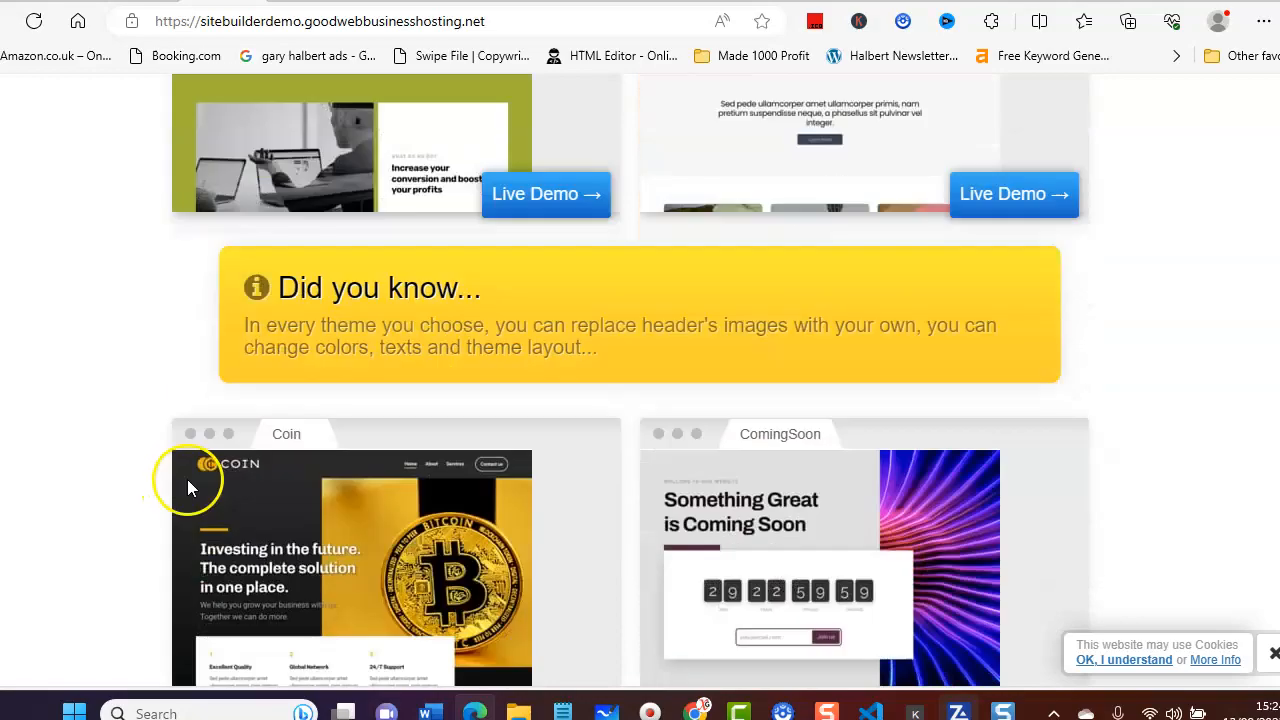
{"action": "scroll", "coordinate": [258, 452], "scroll_direction": "down", "scroll_amount": 4}
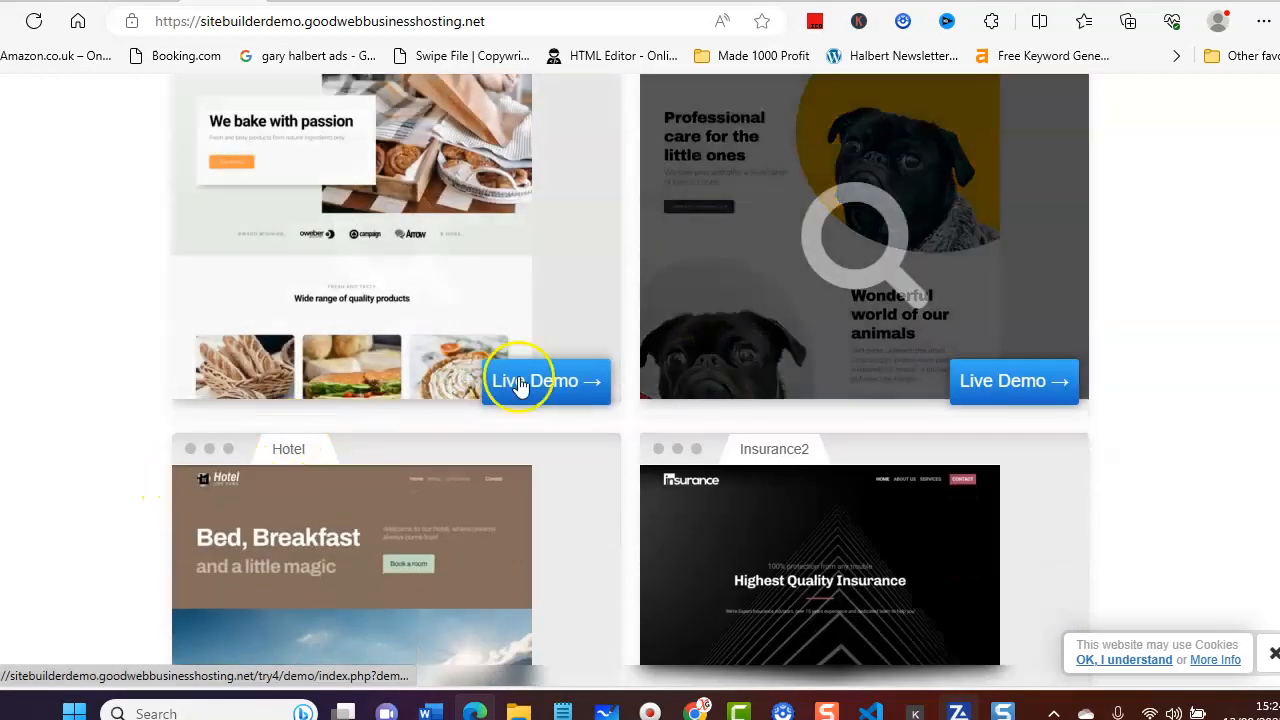
{"action": "scroll", "coordinate": [560, 420], "scroll_direction": "up", "scroll_amount": 5}
{"action": "scroll", "coordinate": [551, 400], "scroll_direction": "up", "scroll_amount": 6}
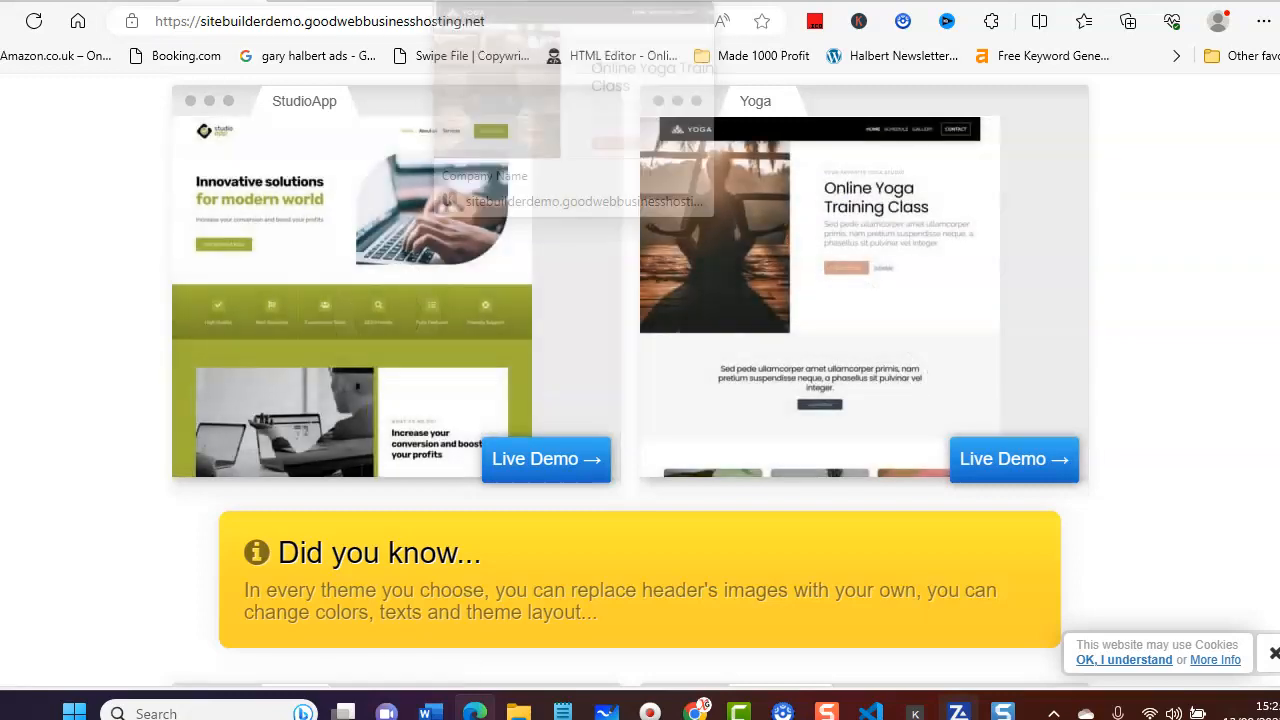
{"action": "left_click", "coordinate": [458, 1]}
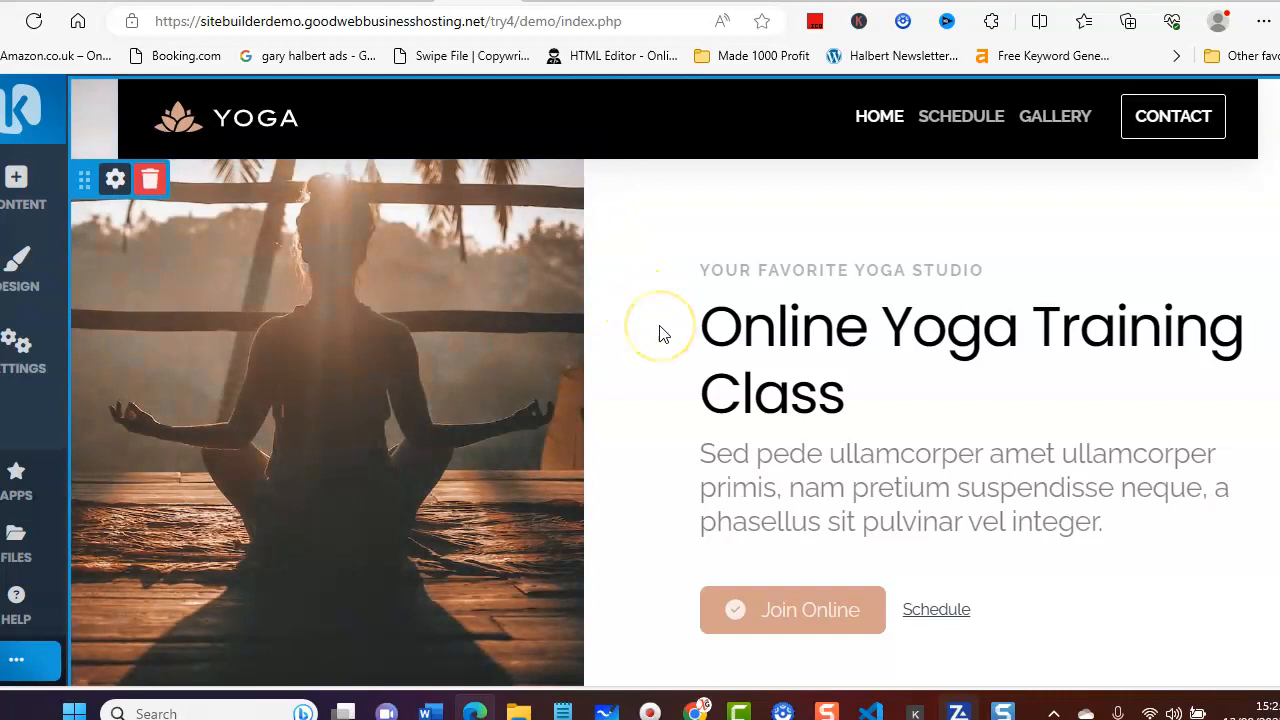
Look through the Yoga theme's home page from the hero section to the footer and back.
{"action": "scroll", "coordinate": [658, 333], "scroll_direction": "down", "scroll_amount": 6}
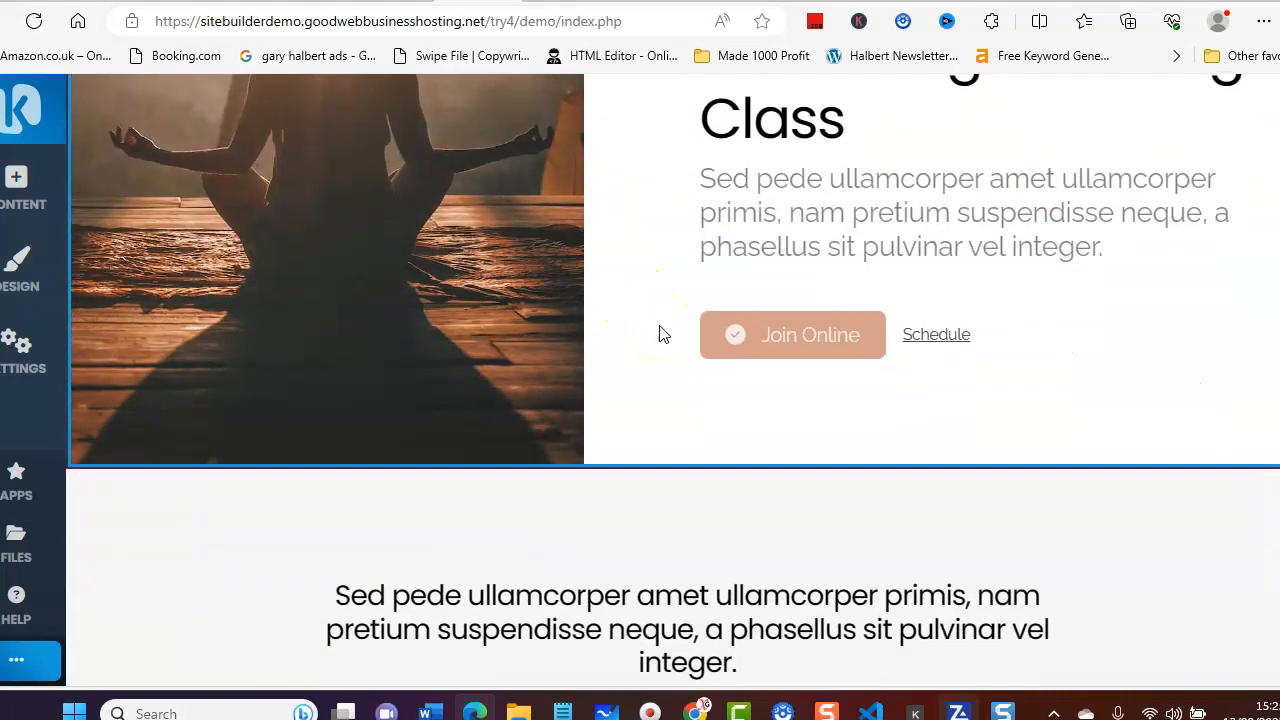
{"action": "scroll", "coordinate": [658, 333], "scroll_direction": "down", "scroll_amount": 8}
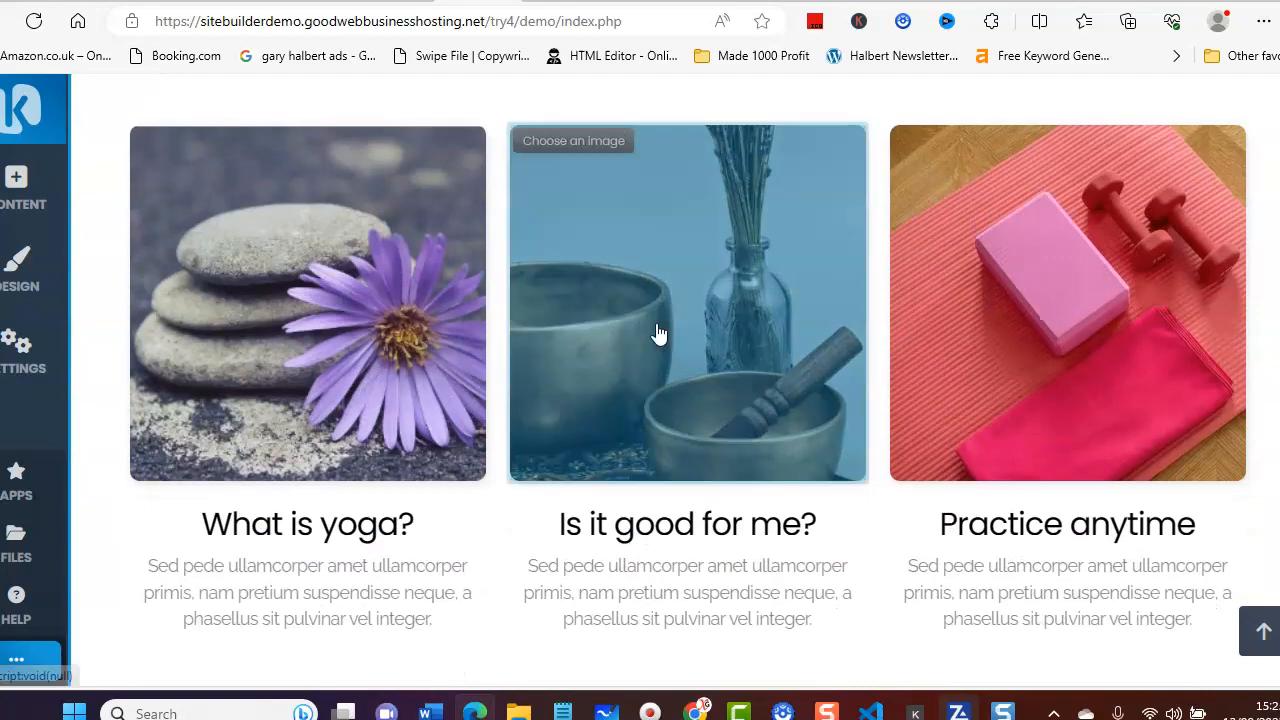
{"action": "scroll", "coordinate": [658, 330], "scroll_direction": "down", "scroll_amount": 5}
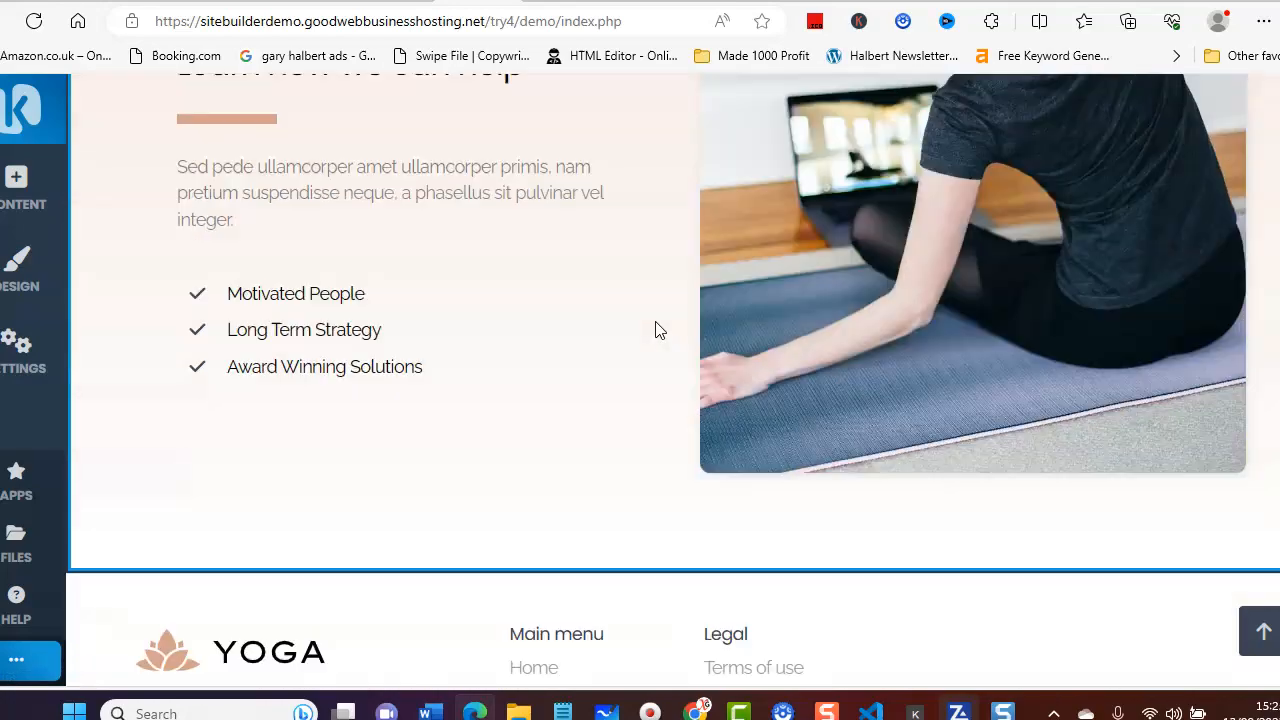
{"action": "scroll", "coordinate": [658, 328], "scroll_direction": "up", "scroll_amount": 3}
{"action": "scroll", "coordinate": [658, 327], "scroll_direction": "up", "scroll_amount": 10}
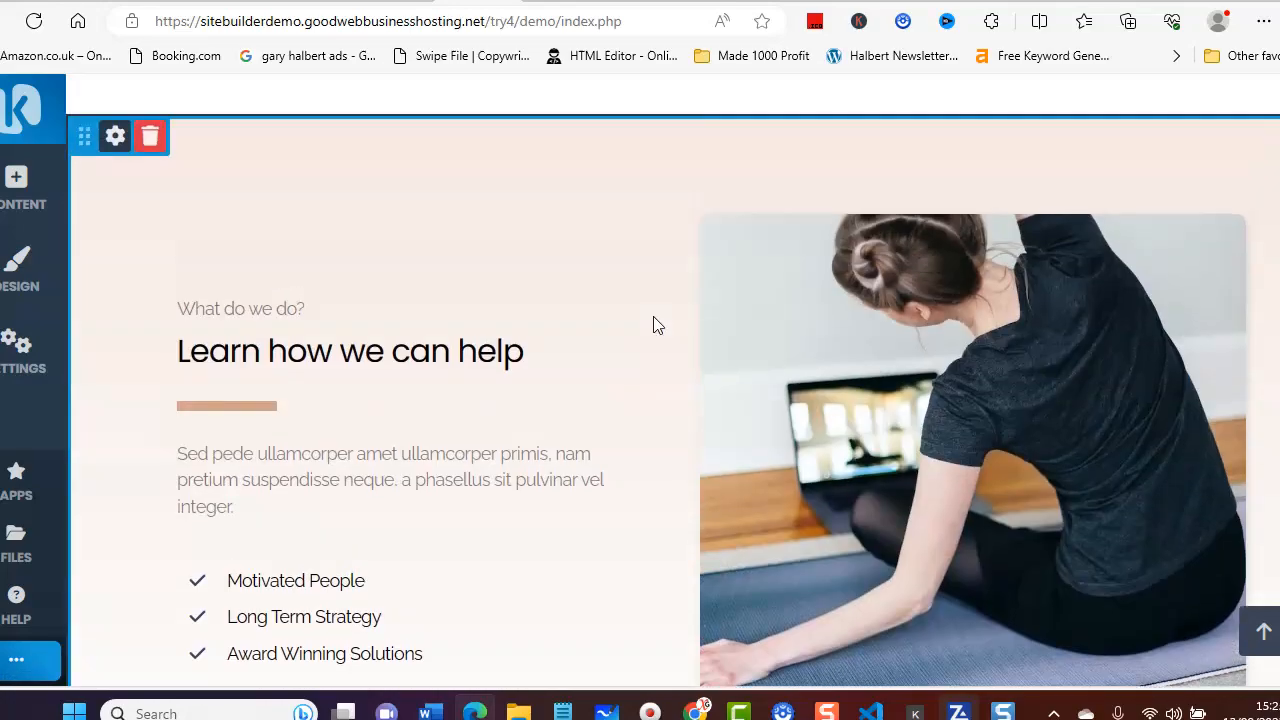
{"action": "scroll", "coordinate": [655, 325], "scroll_direction": "up", "scroll_amount": 10}
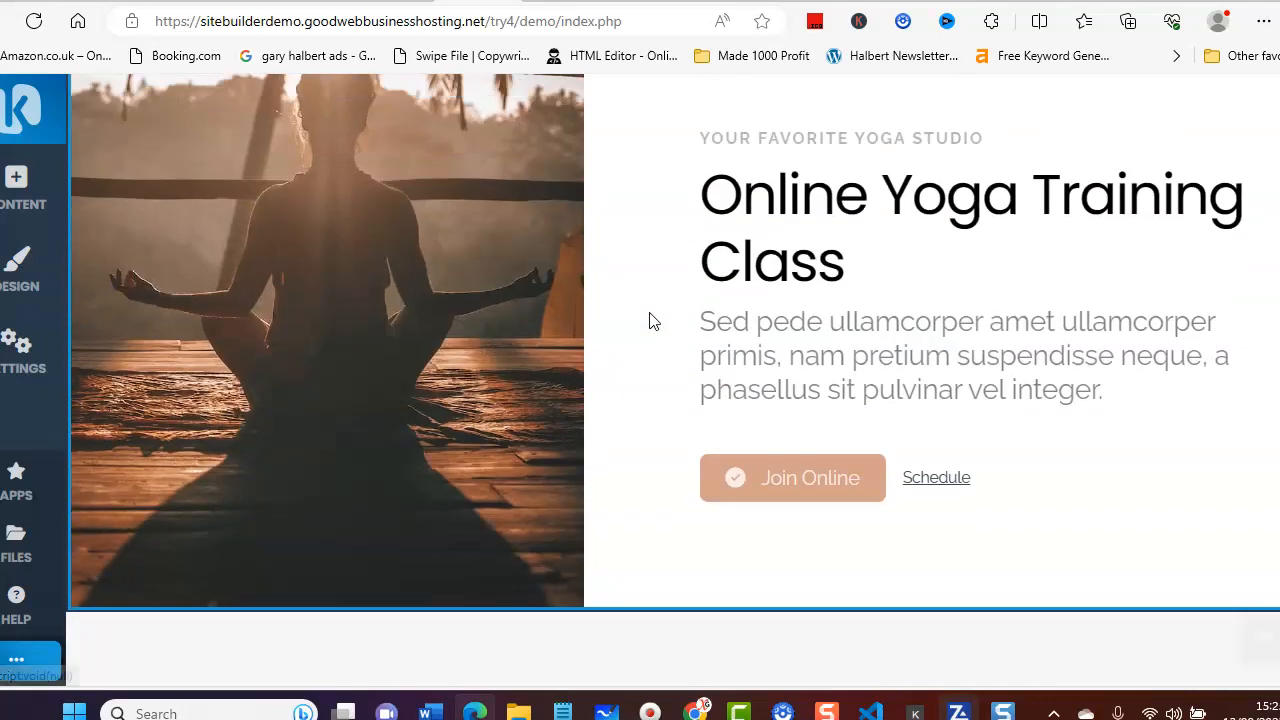
{"action": "left_click", "coordinate": [648, 313]}
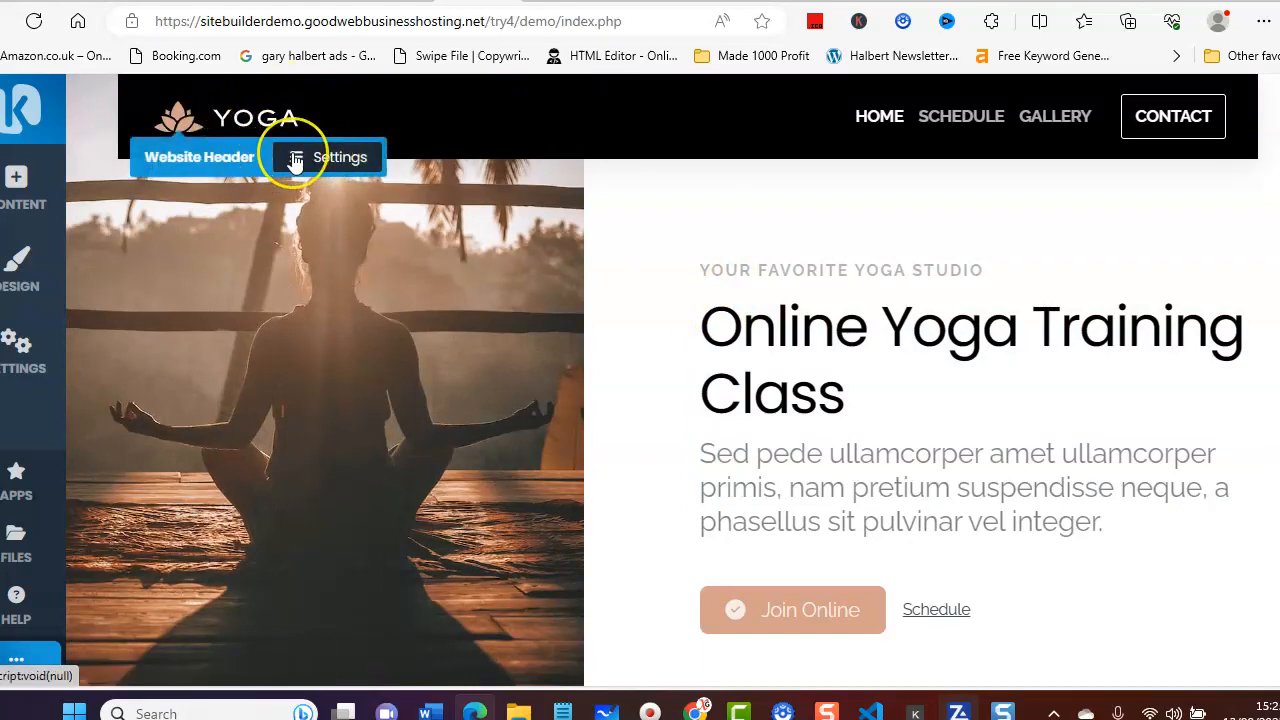
Open the website header's logo and title settings and bring up the logo's style options.
{"action": "left_click", "coordinate": [295, 162]}
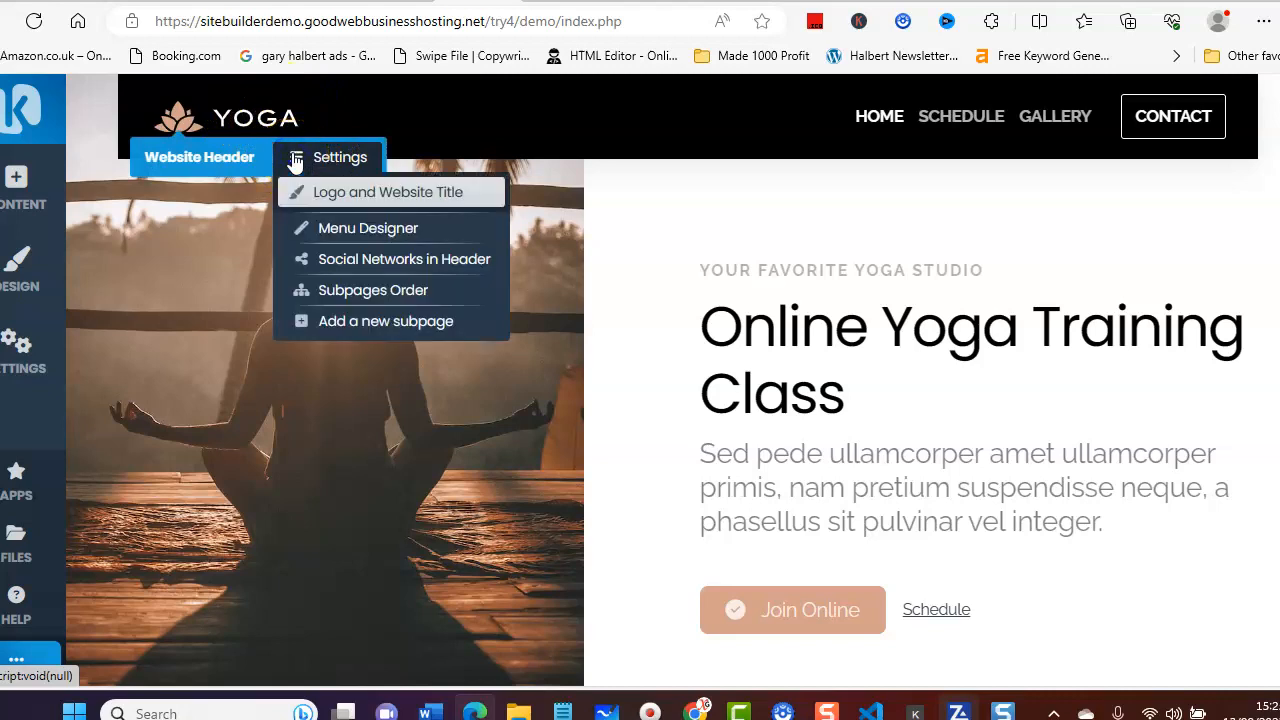
{"action": "left_click", "coordinate": [358, 196]}
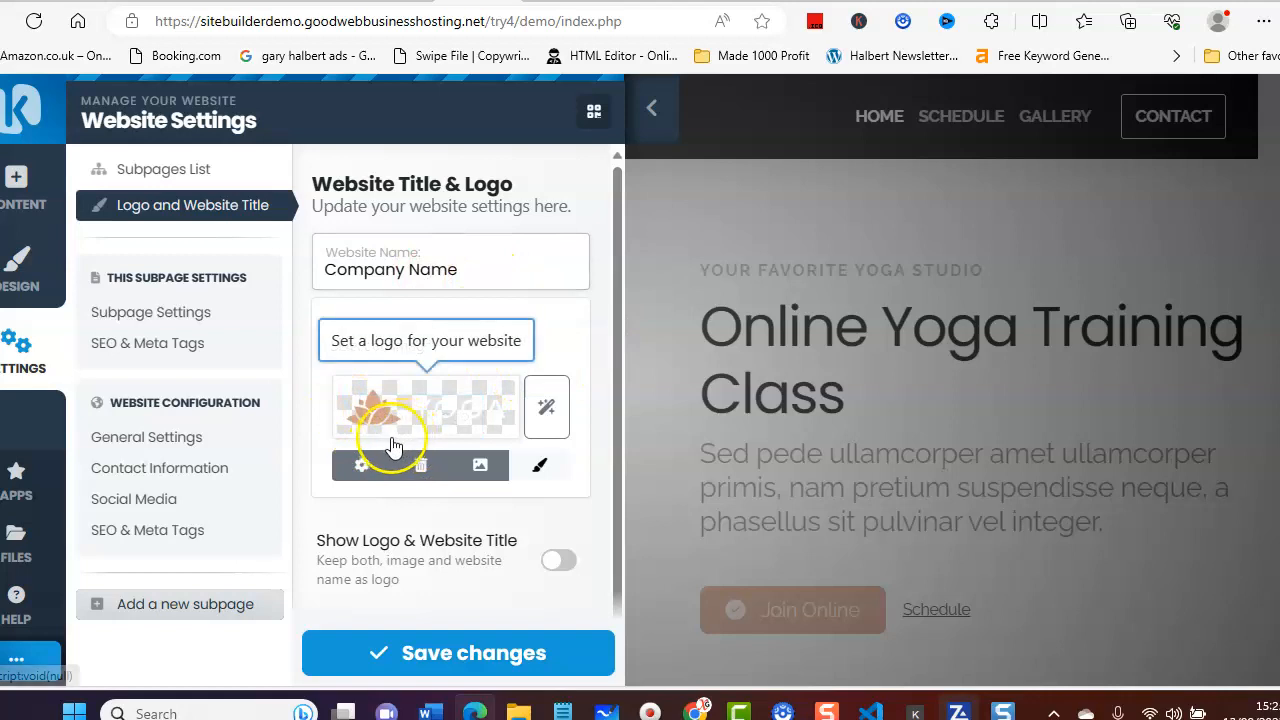
{"action": "left_click", "coordinate": [540, 467]}
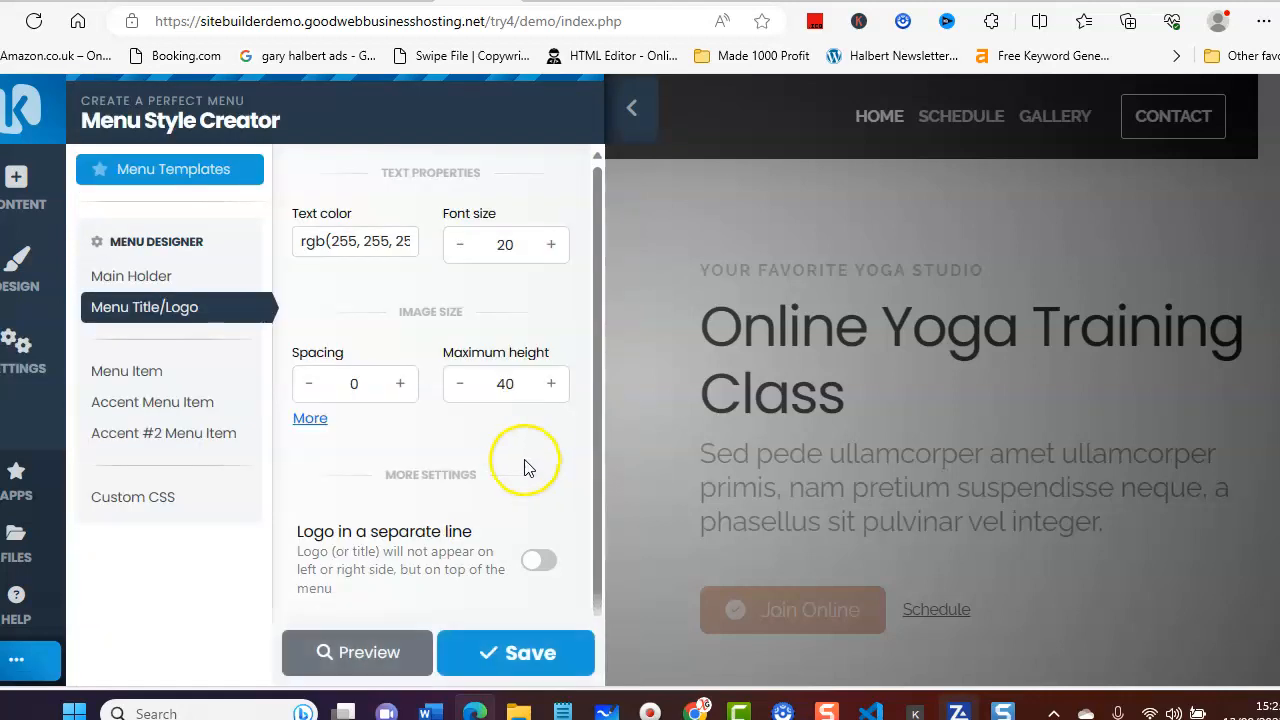
Set the menu's Main Holder background color to the yellow swatch, preview it and save the changes.
{"action": "left_click", "coordinate": [135, 278]}
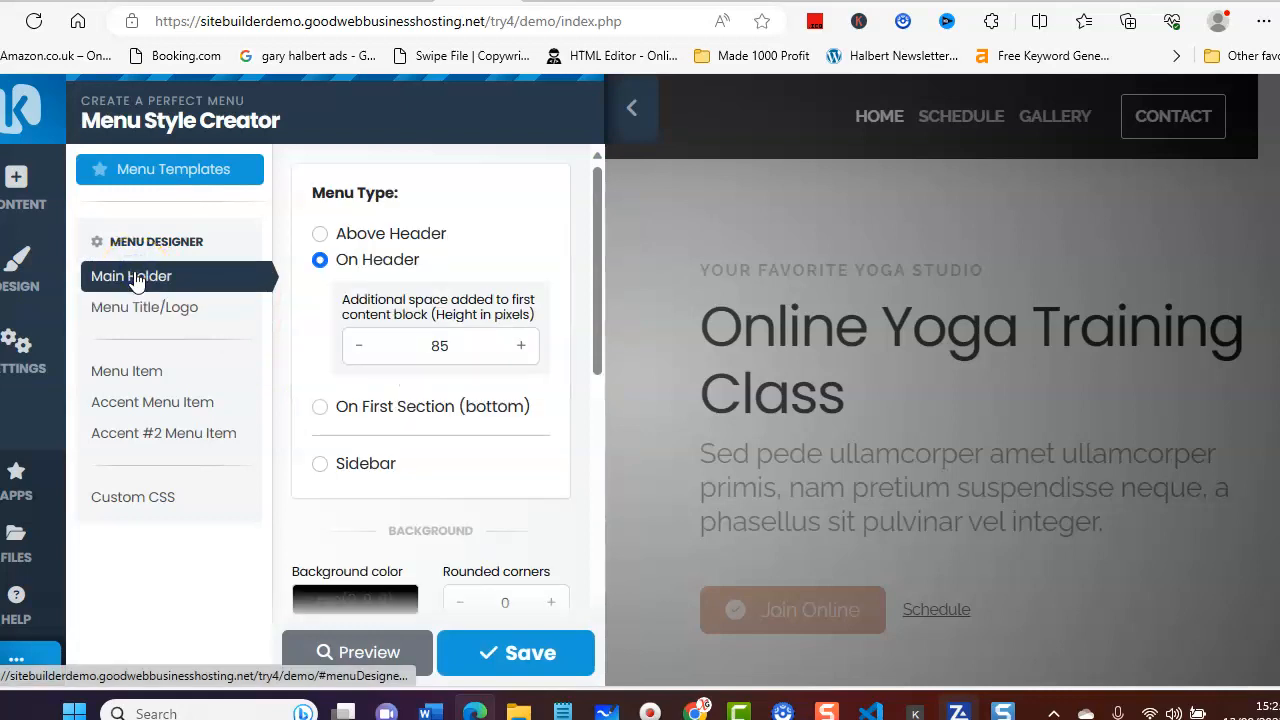
{"action": "scroll", "coordinate": [334, 355], "scroll_direction": "down", "scroll_amount": 1}
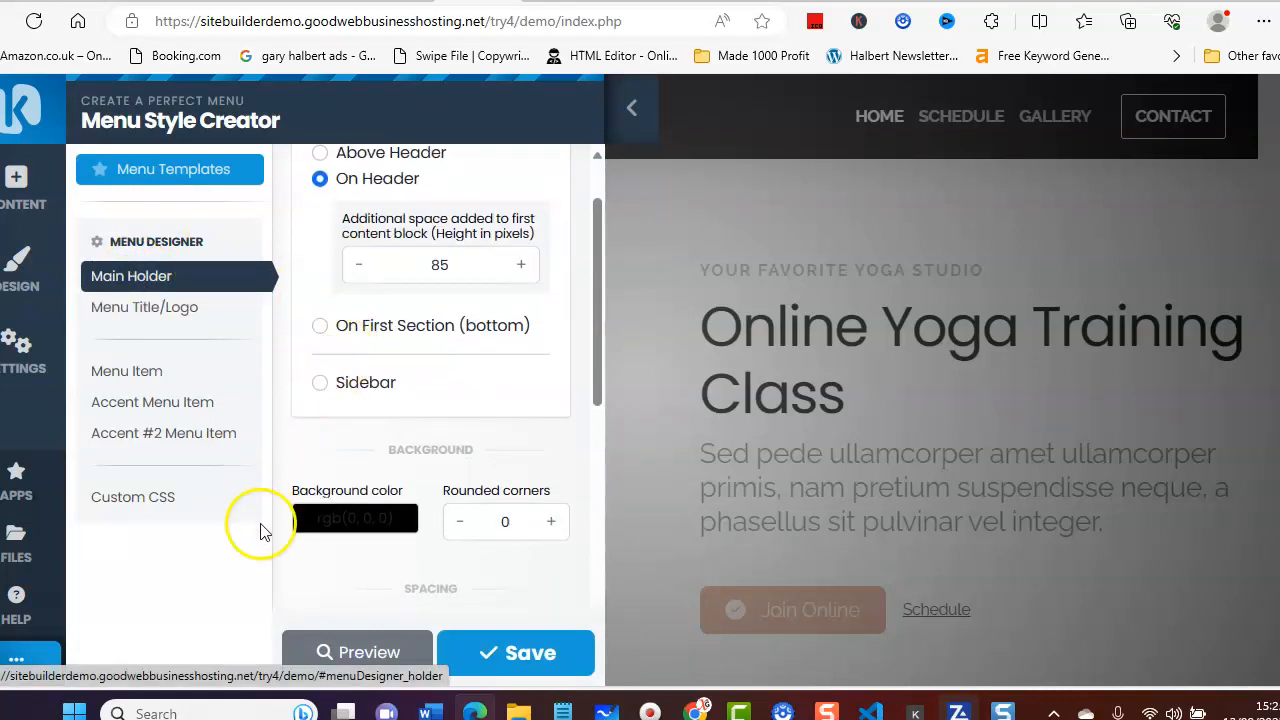
{"action": "left_click", "coordinate": [356, 521]}
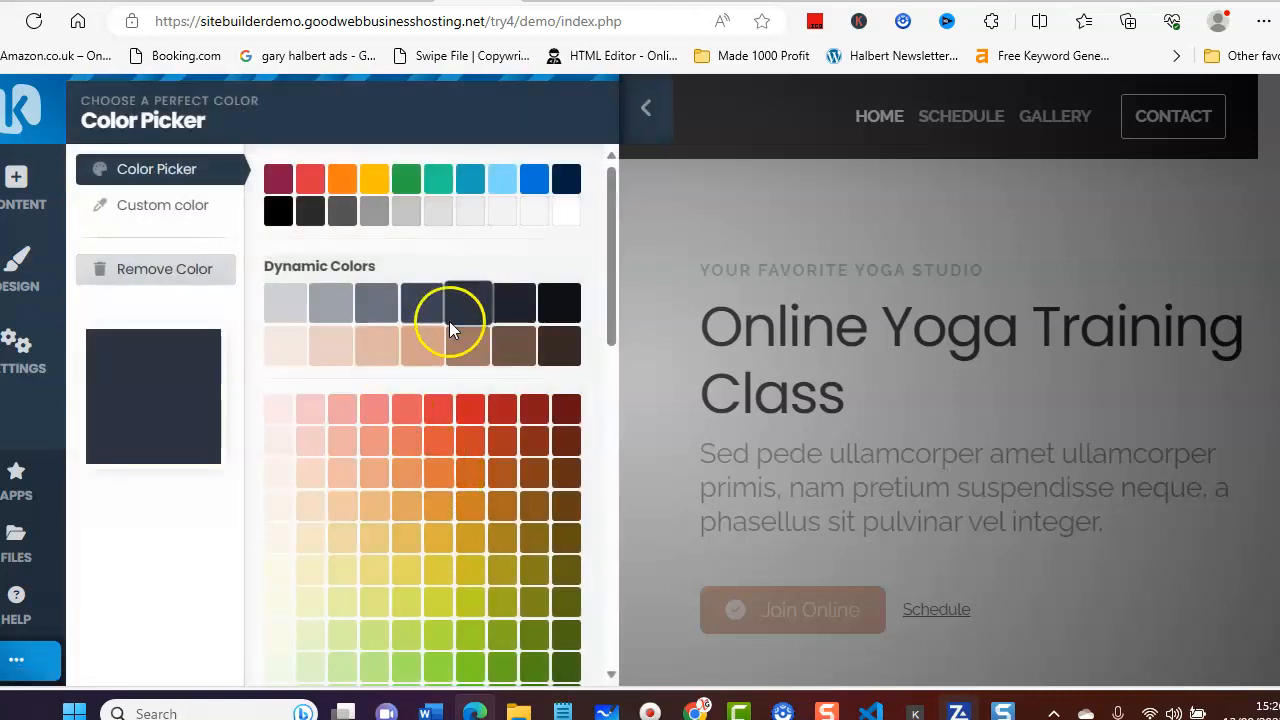
{"action": "left_click", "coordinate": [375, 183]}
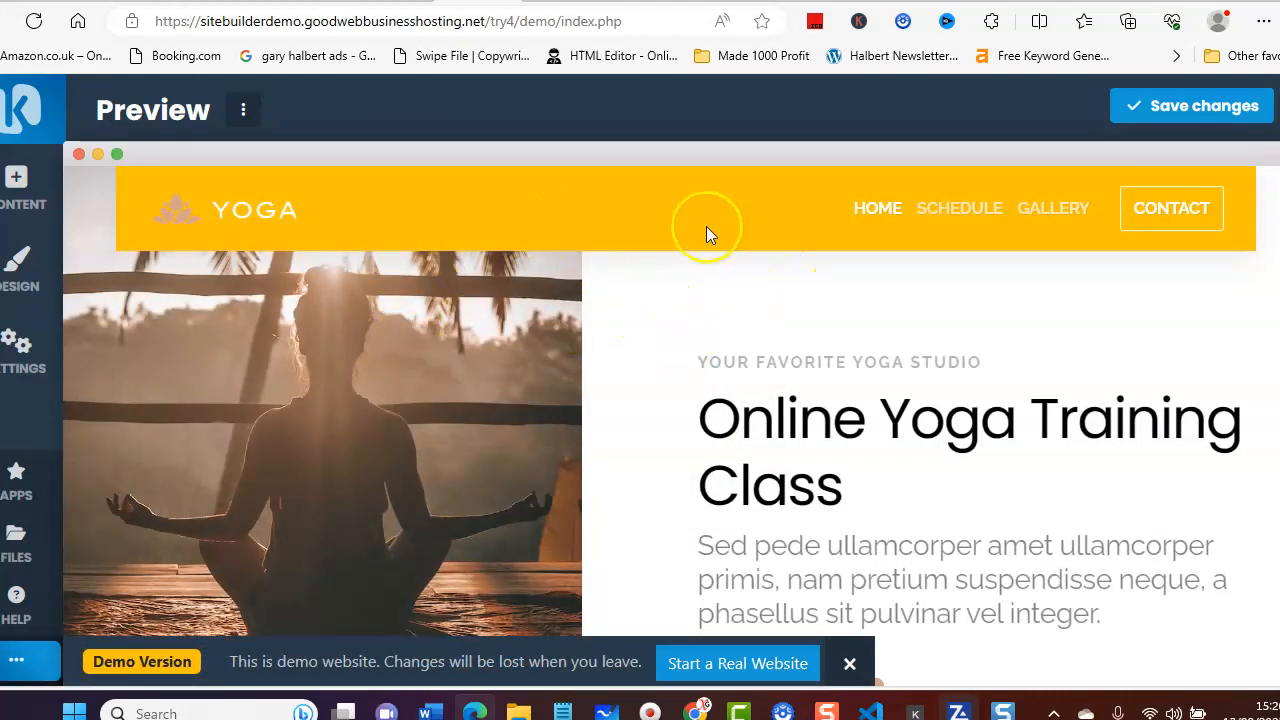
{"action": "left_click", "coordinate": [1165, 108]}
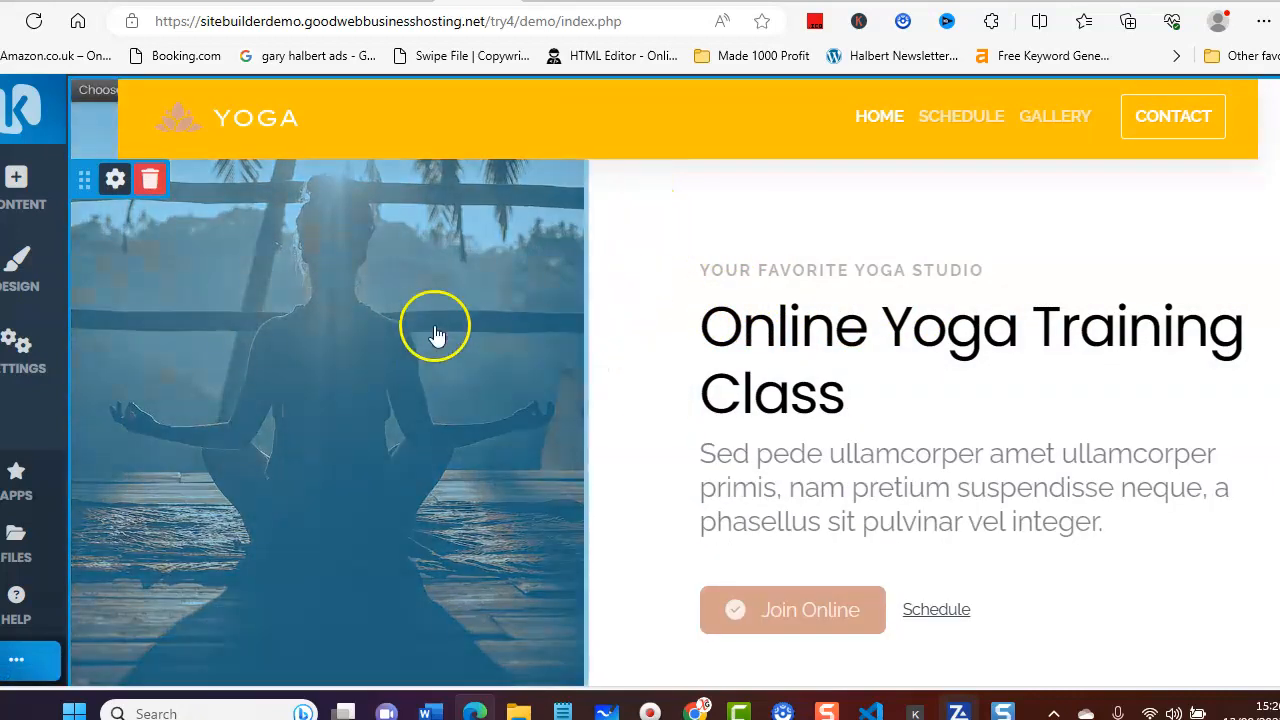
Open the hero photo's image settings and bring up the file manager for choosing a replacement image.
{"action": "left_click", "coordinate": [218, 294]}
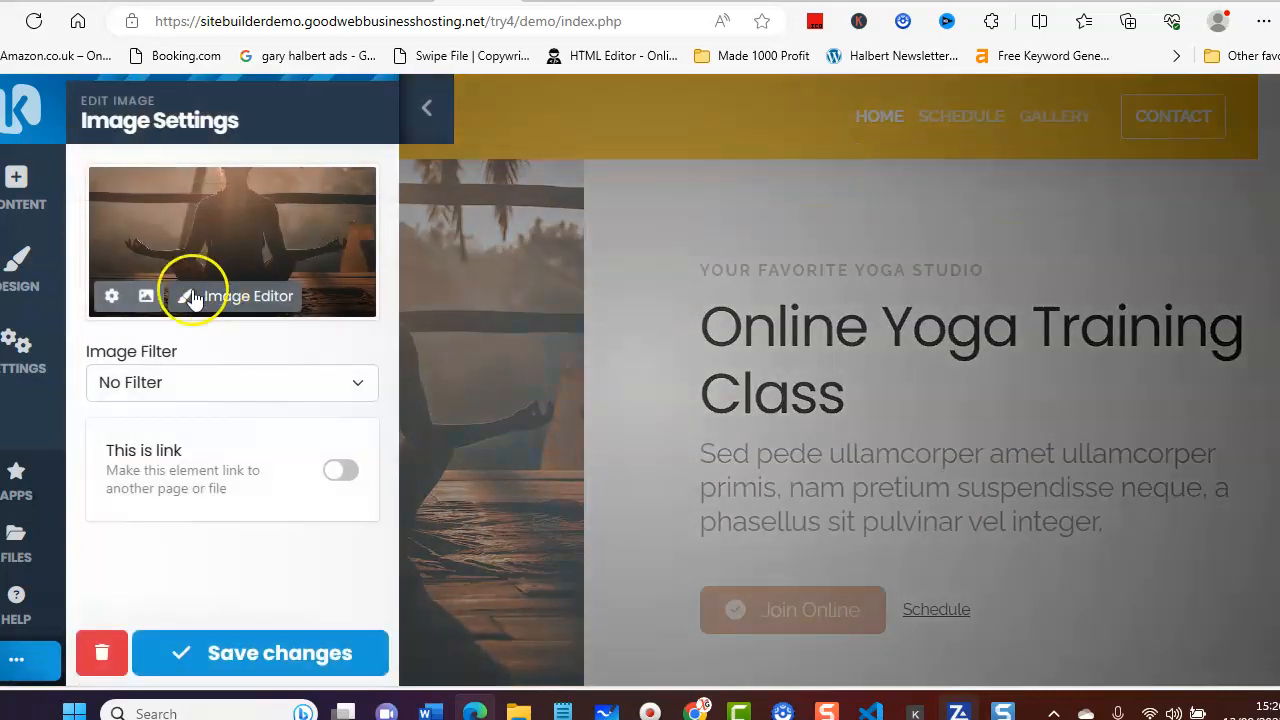
{"action": "left_click", "coordinate": [145, 298]}
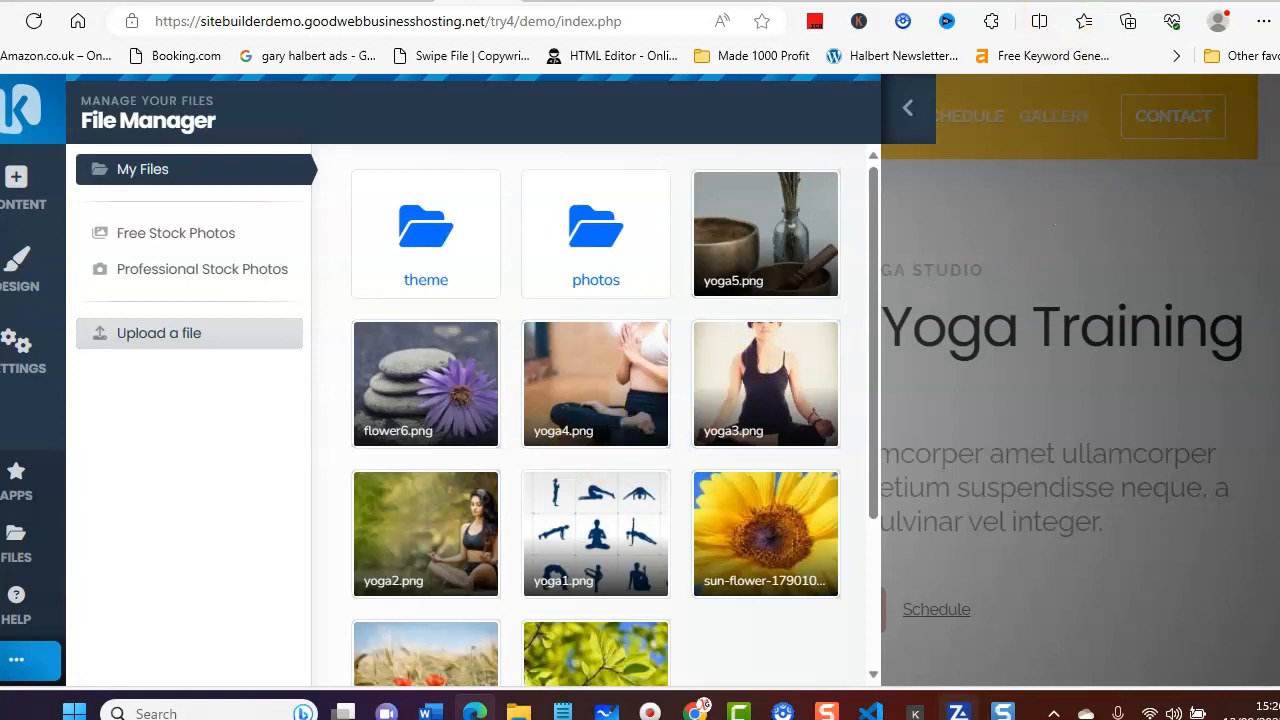
Switch to Pixabay's yoga image results and open the photo of the woman in a backbend with a pink headband.
{"action": "left_click", "coordinate": [1060, 2]}
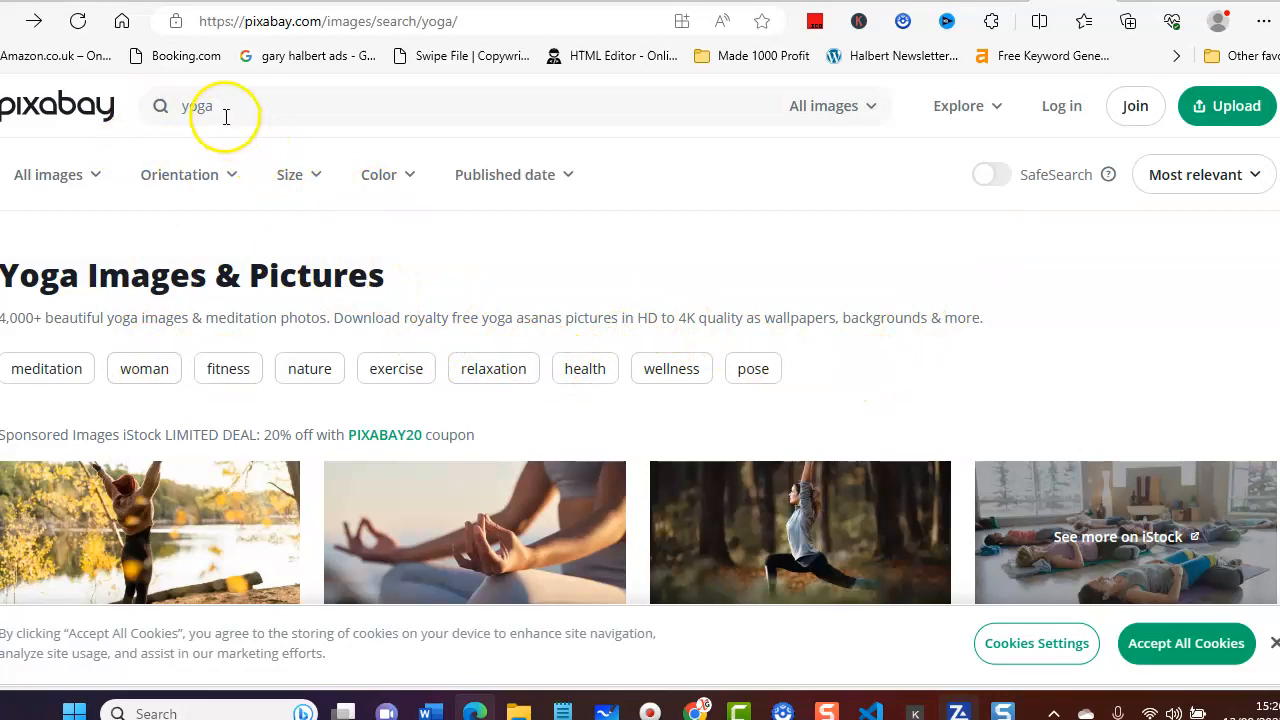
{"action": "scroll", "coordinate": [428, 352], "scroll_direction": "down", "scroll_amount": 5}
{"action": "scroll", "coordinate": [431, 347], "scroll_direction": "down", "scroll_amount": 12}
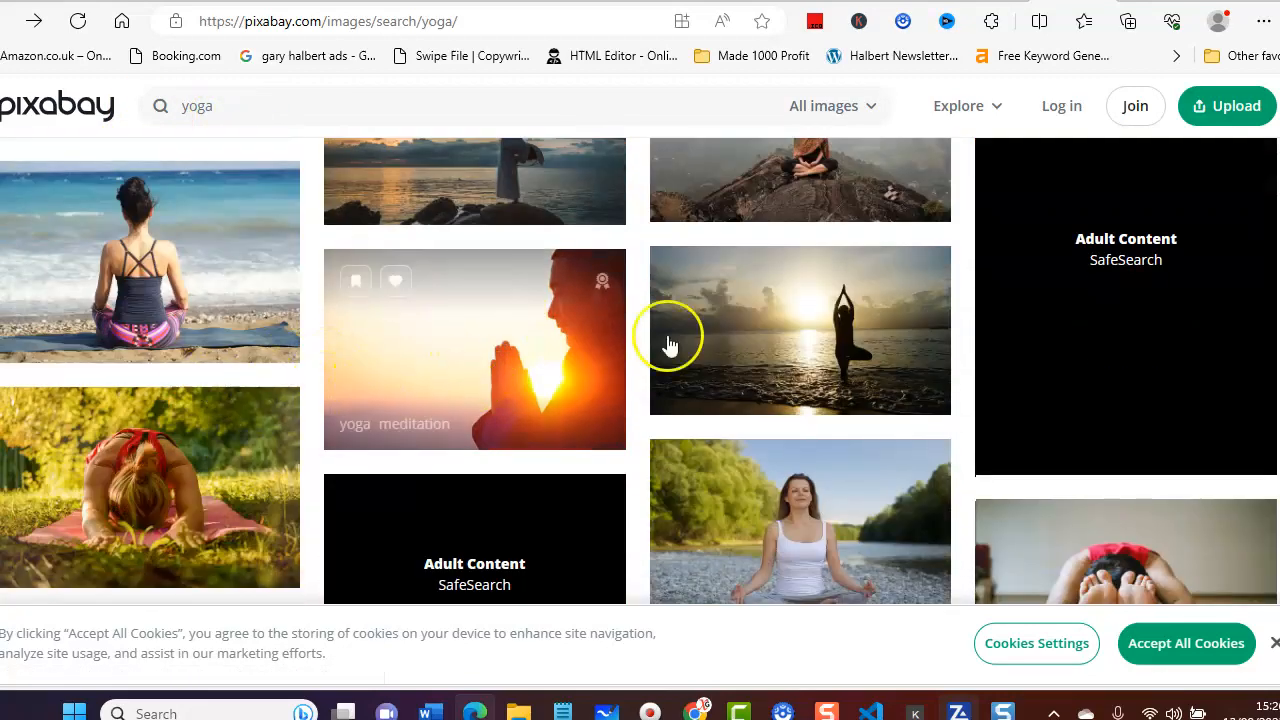
{"action": "scroll", "coordinate": [497, 352], "scroll_direction": "down", "scroll_amount": 3}
{"action": "scroll", "coordinate": [770, 420], "scroll_direction": "down", "scroll_amount": 5}
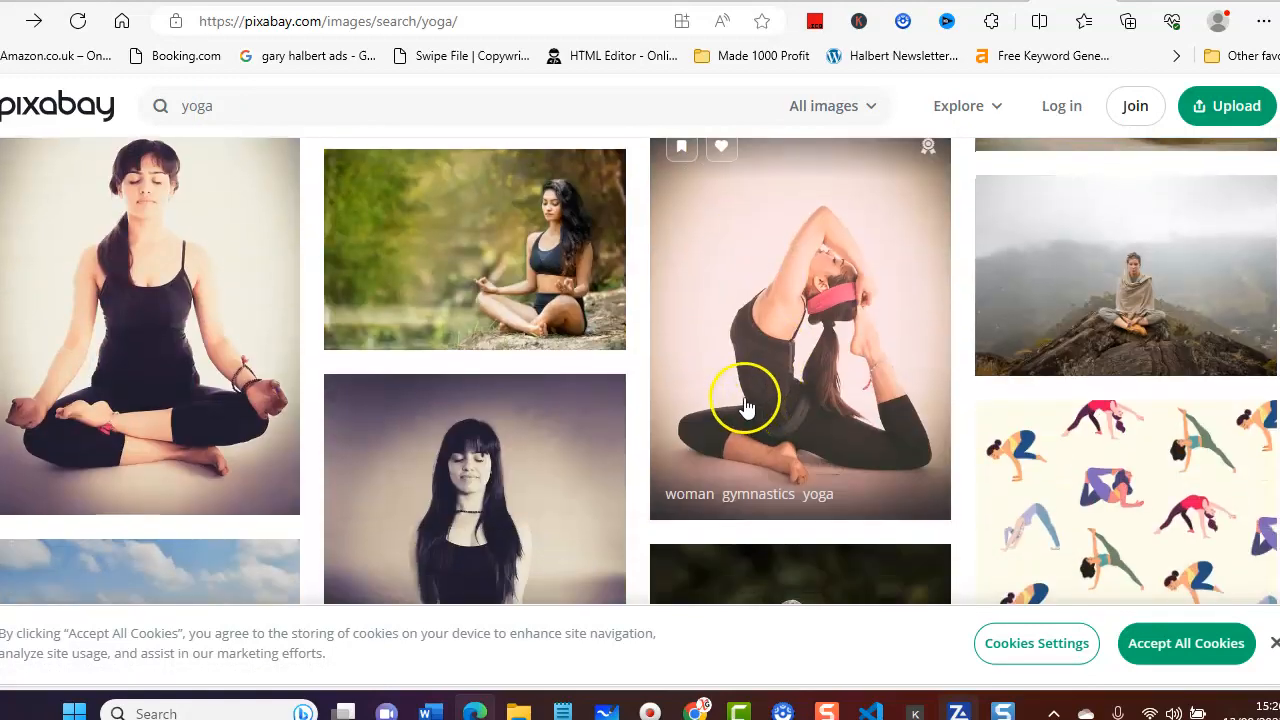
{"action": "scroll", "coordinate": [720, 396], "scroll_direction": "up", "scroll_amount": 3}
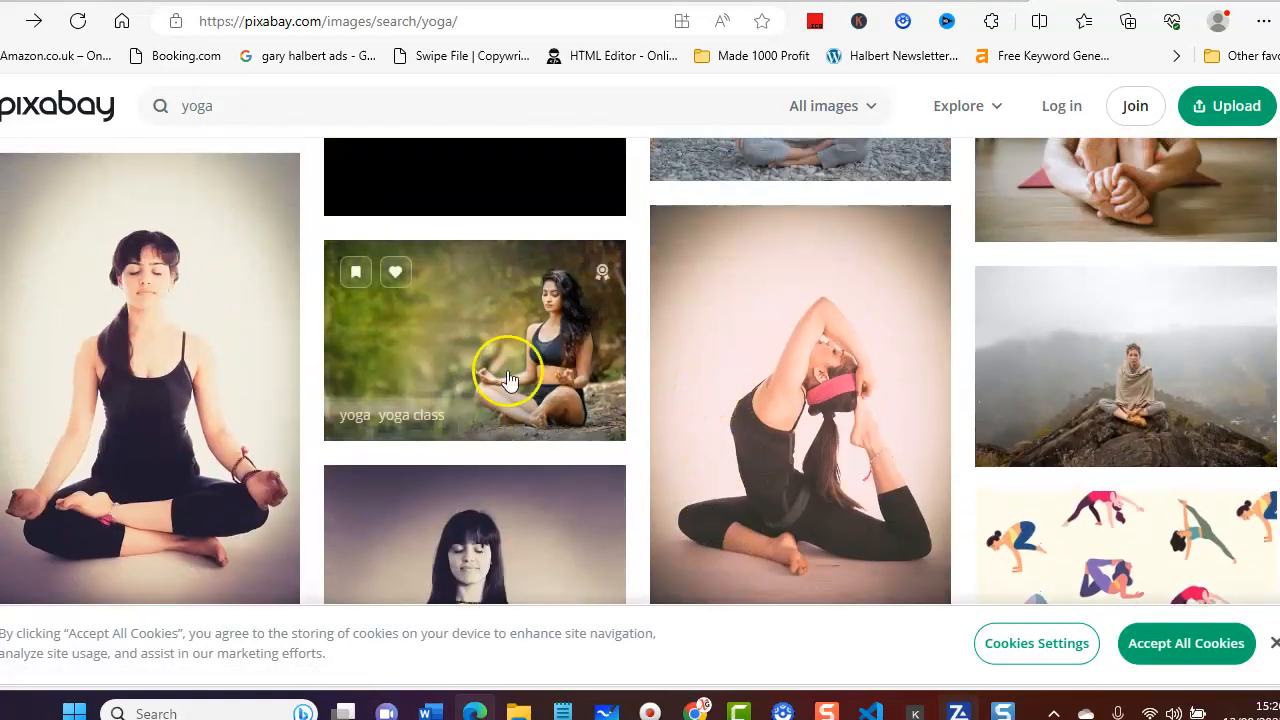
{"action": "left_click", "coordinate": [714, 310]}
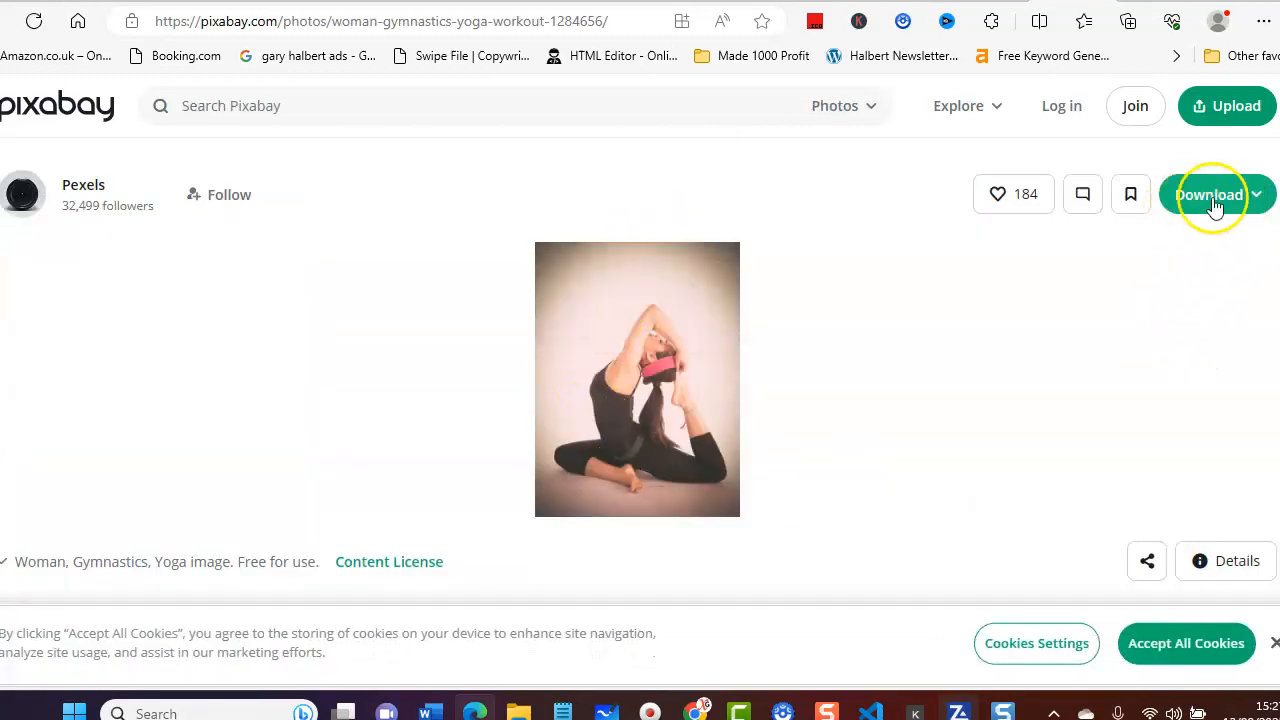
Capture the backbend photo's area as an image with Snagit, minimize the Snagit editor and return to the site builder.
{"action": "mouse_move", "coordinate": [639, 2]}
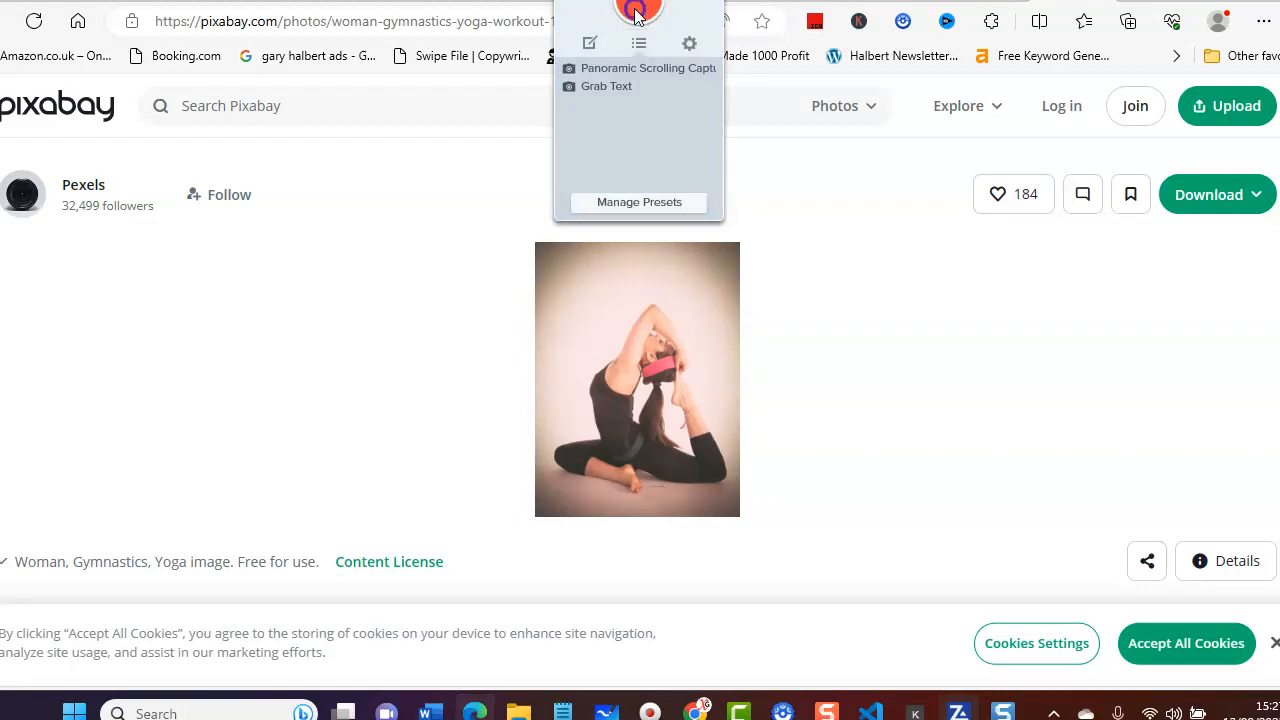
{"action": "left_click", "coordinate": [635, 14]}
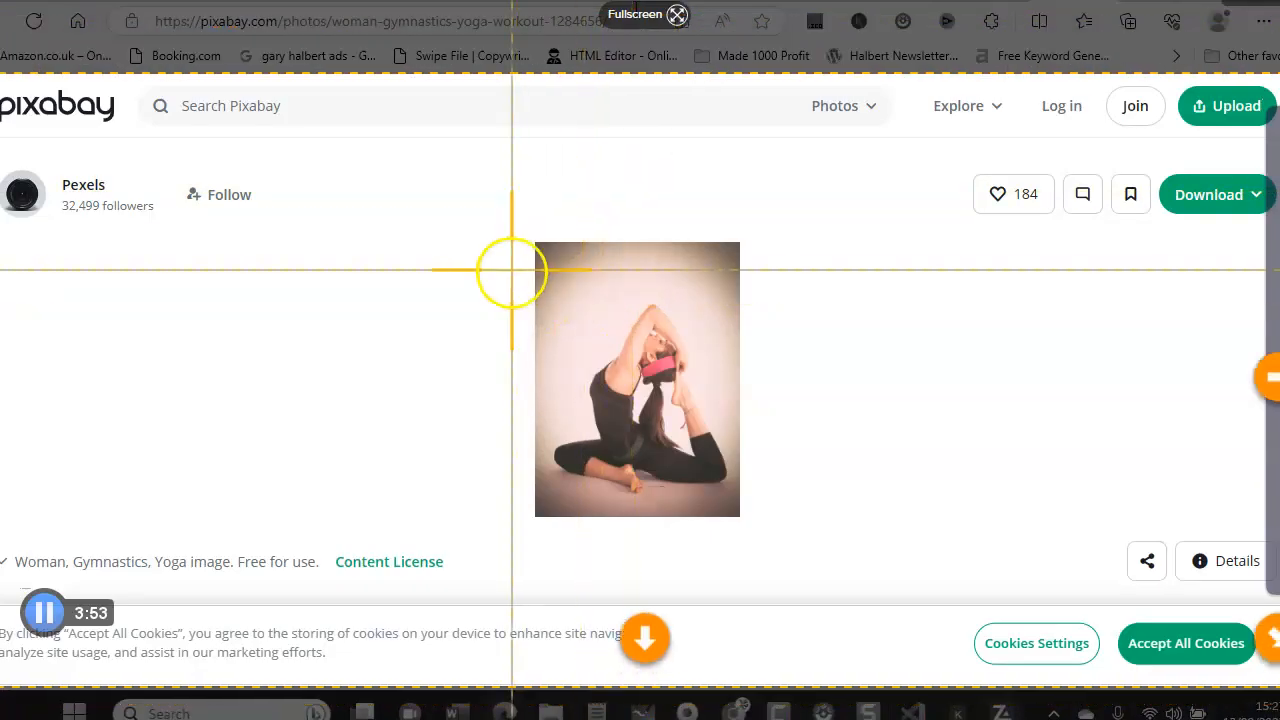
{"action": "left_click_drag", "start_coordinate": [537, 244], "coordinate": [734, 513]}
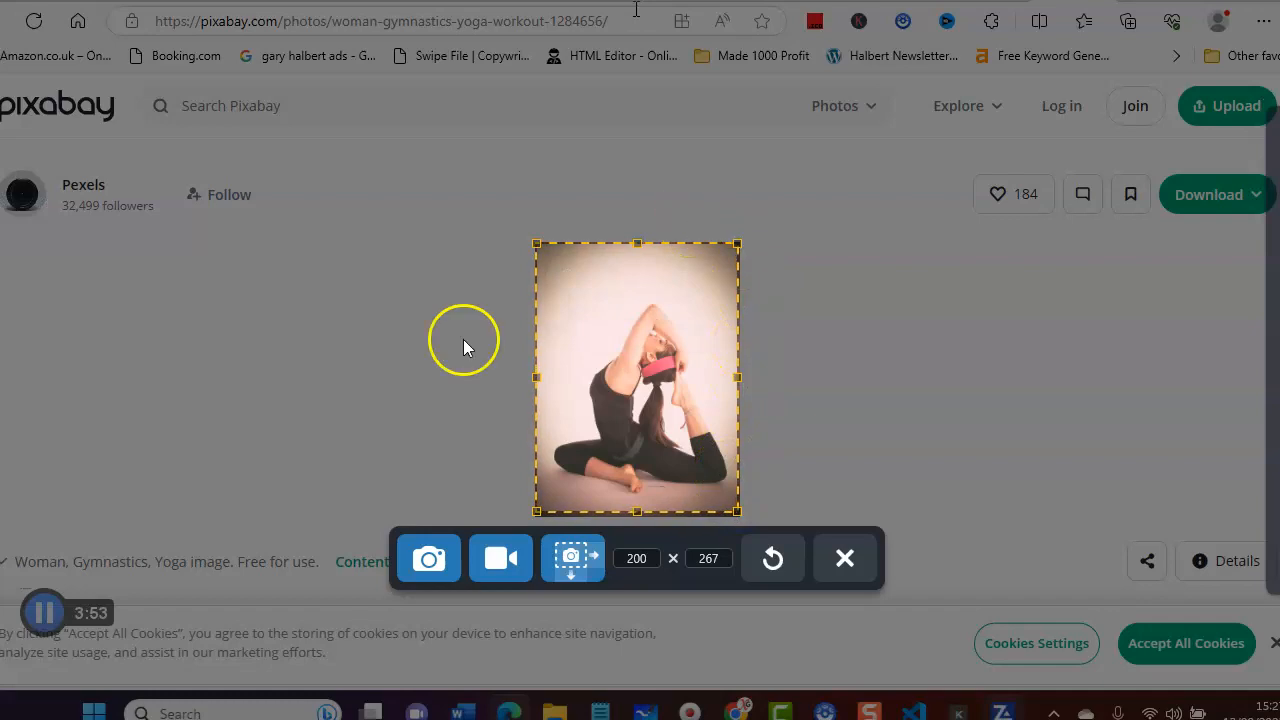
{"action": "left_click", "coordinate": [428, 561]}
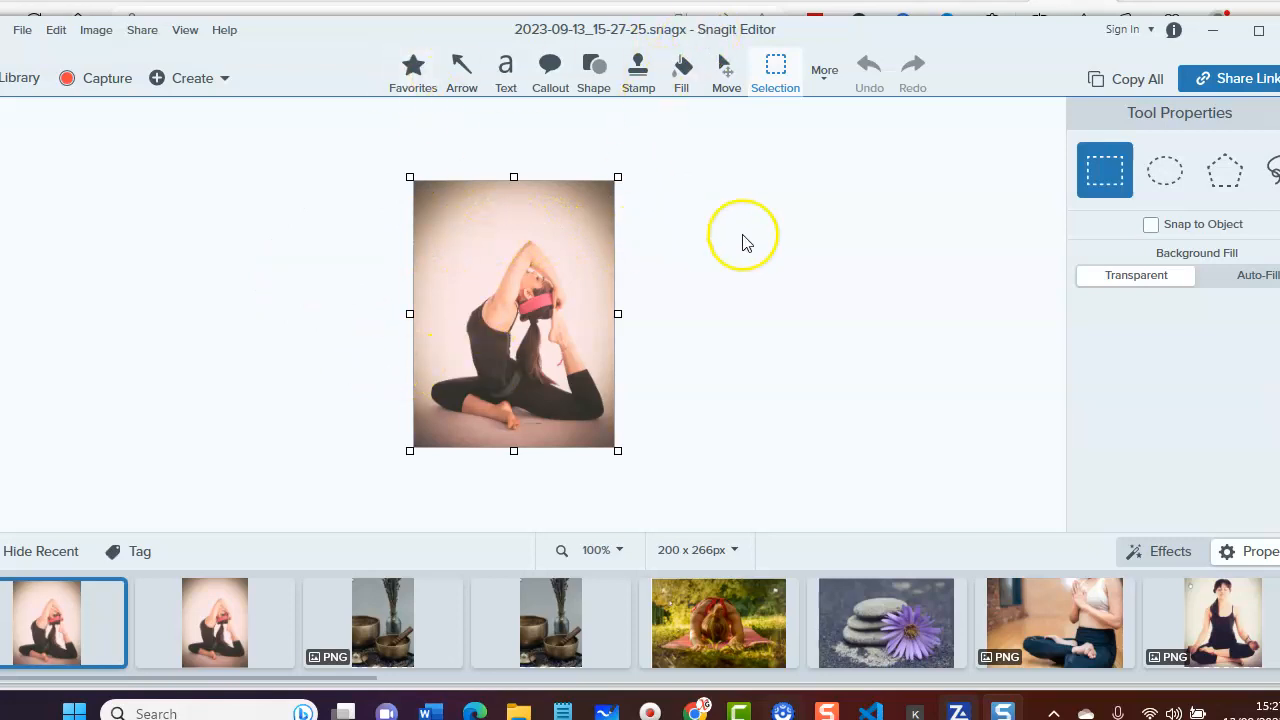
{"action": "left_click", "coordinate": [1212, 40]}
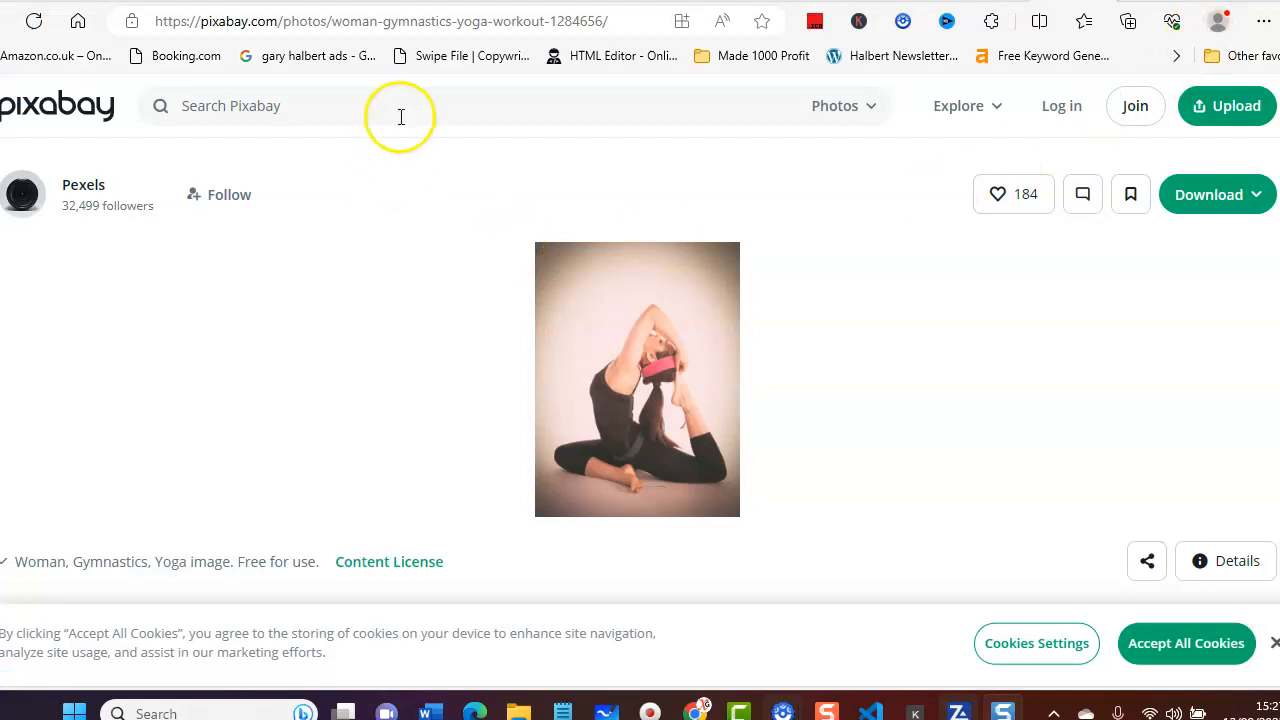
{"action": "left_click", "coordinate": [475, 2]}
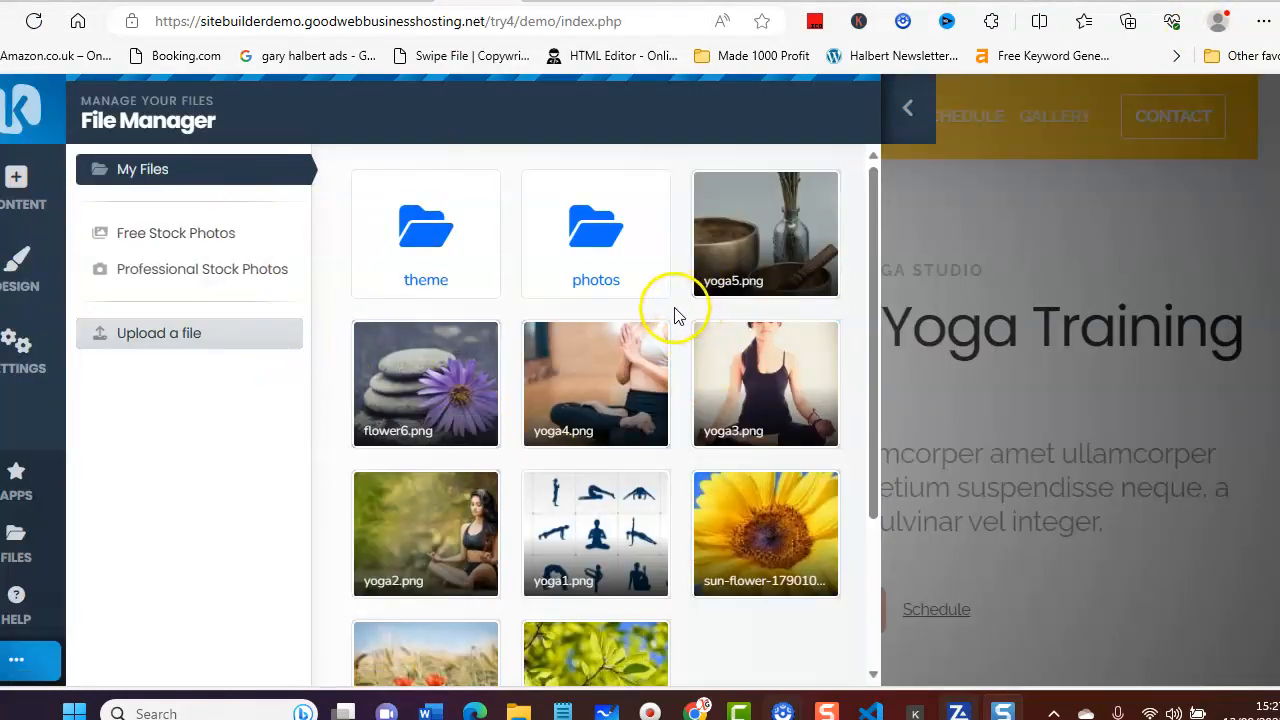
Replace the hero photo with yoga4.png and save the changes.
{"action": "left_click", "coordinate": [579, 400]}
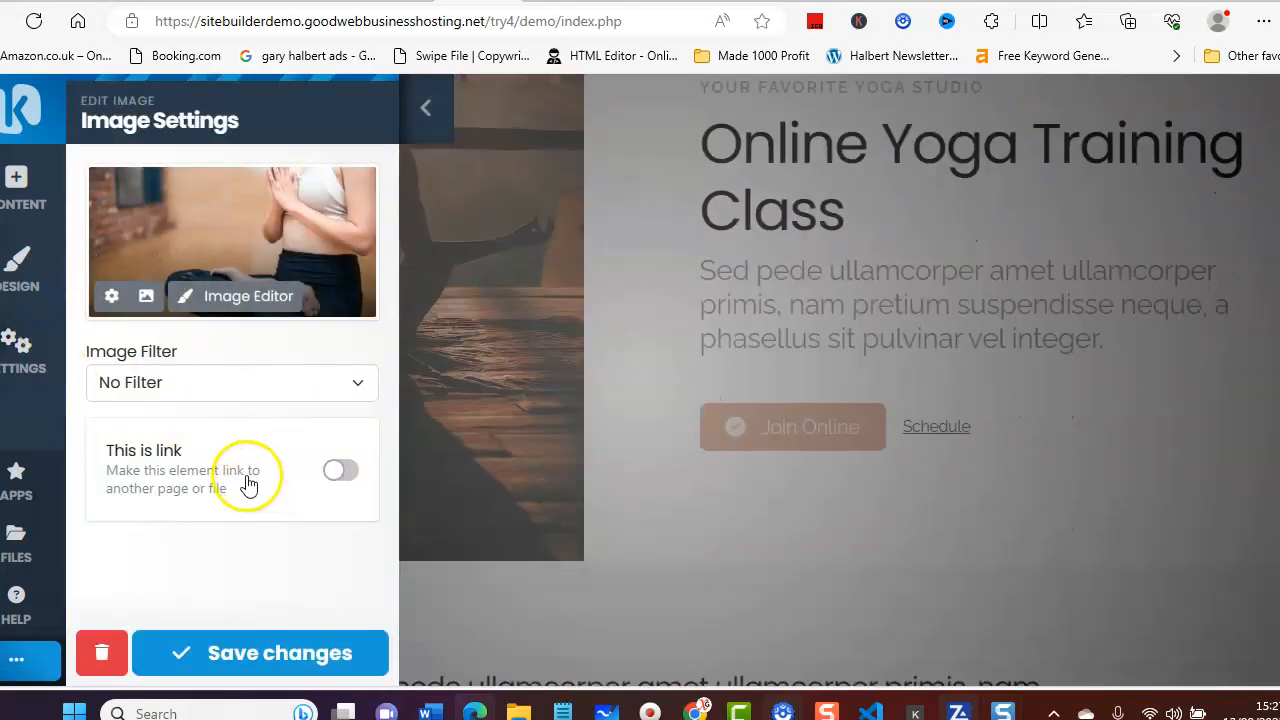
{"action": "left_click", "coordinate": [265, 650]}
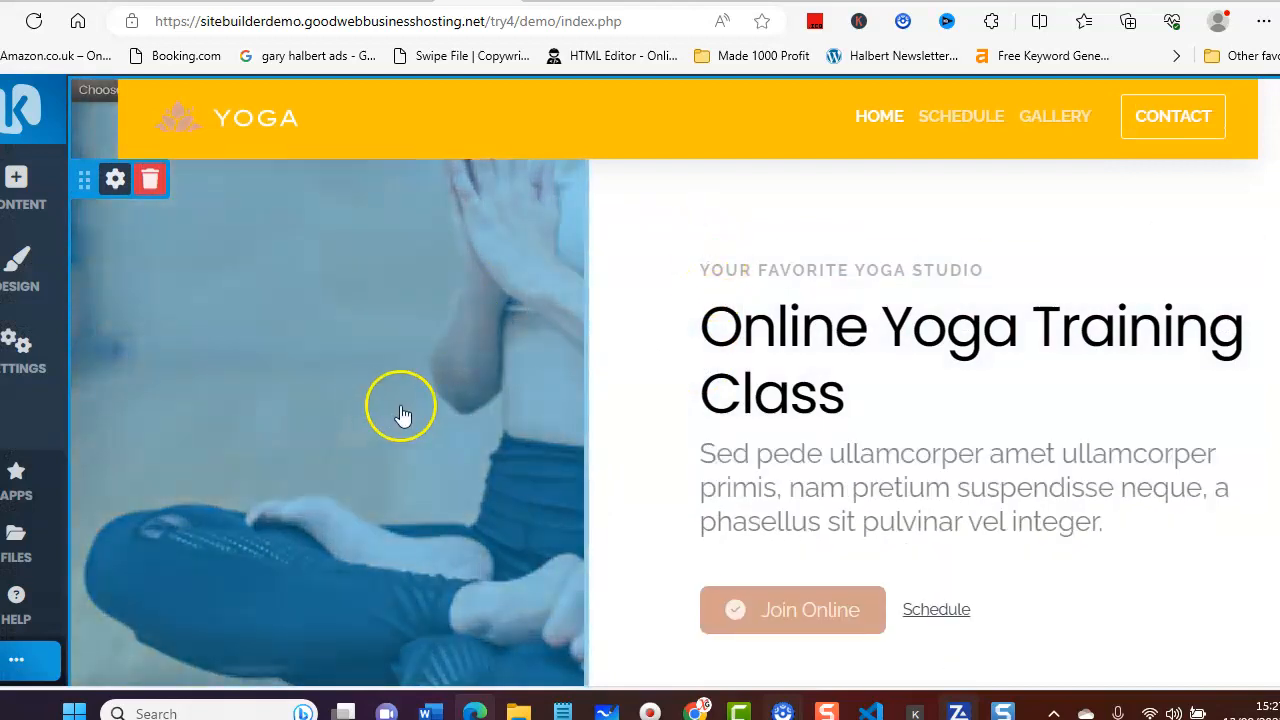
Reopen the hero photo's file manager, choose flower6.png as the replacement image and save the changes.
{"action": "left_click", "coordinate": [234, 300]}
{"action": "left_click", "coordinate": [145, 296]}
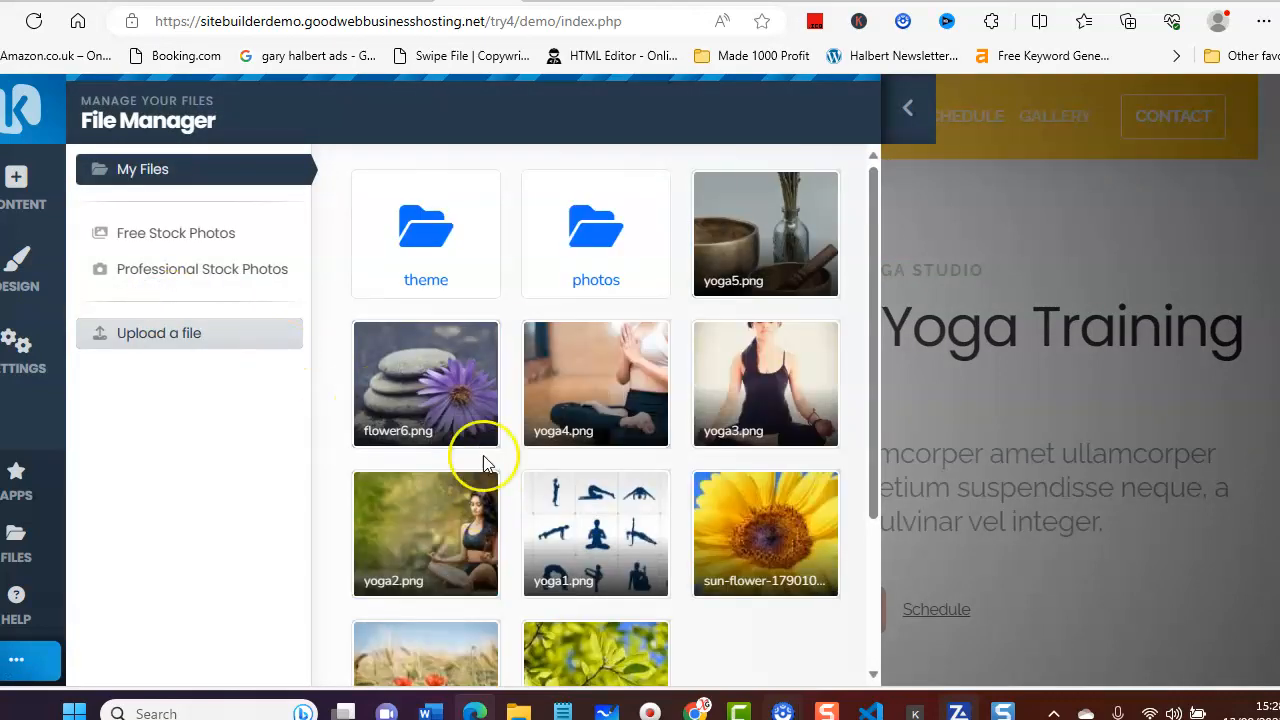
{"action": "left_click", "coordinate": [450, 388]}
{"action": "left_click", "coordinate": [234, 658]}
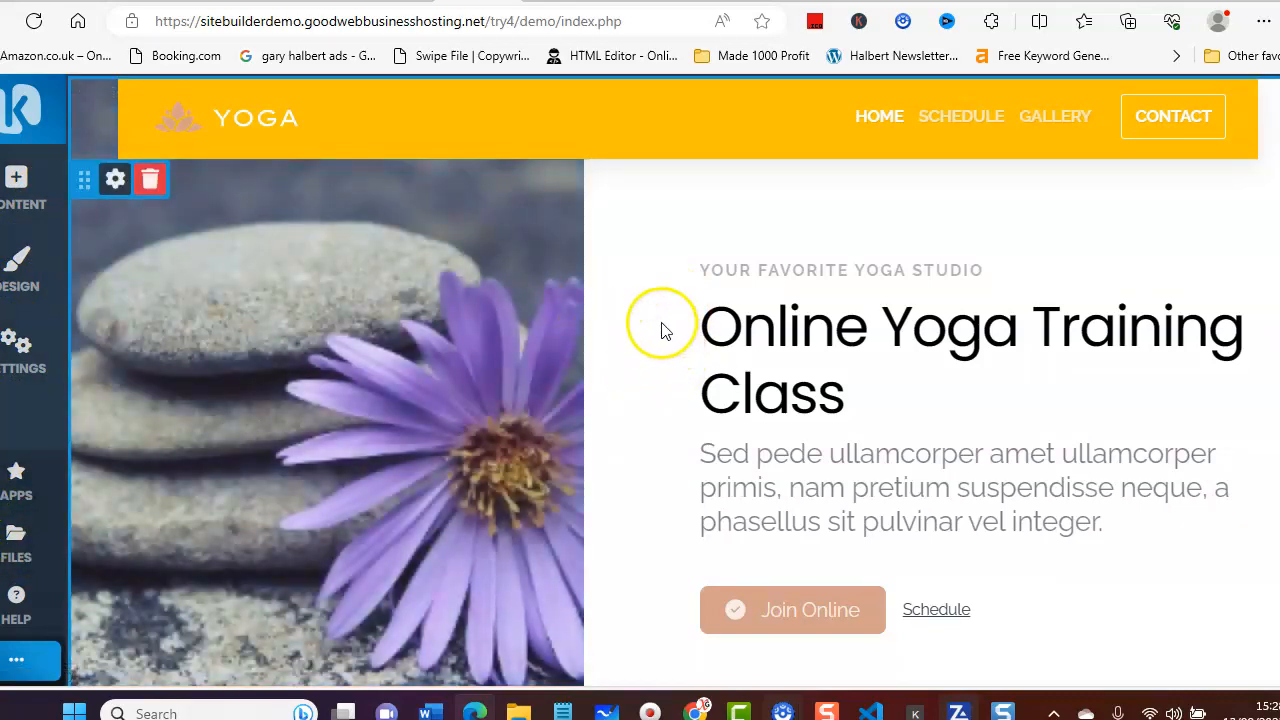
Open the hero heading for editing and copy the line "Online yoga training classes offer several benefits." from the Notepad text.
{"action": "left_click", "coordinate": [783, 323]}
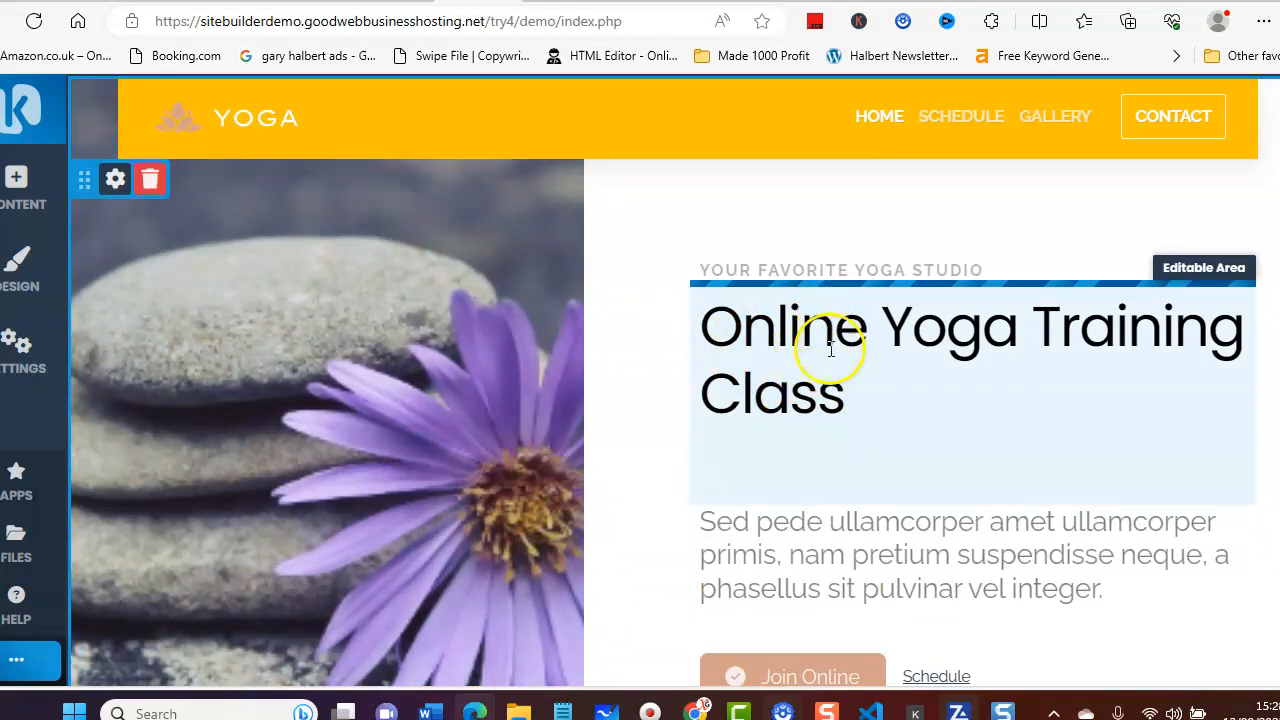
{"action": "left_click", "coordinate": [855, 395]}
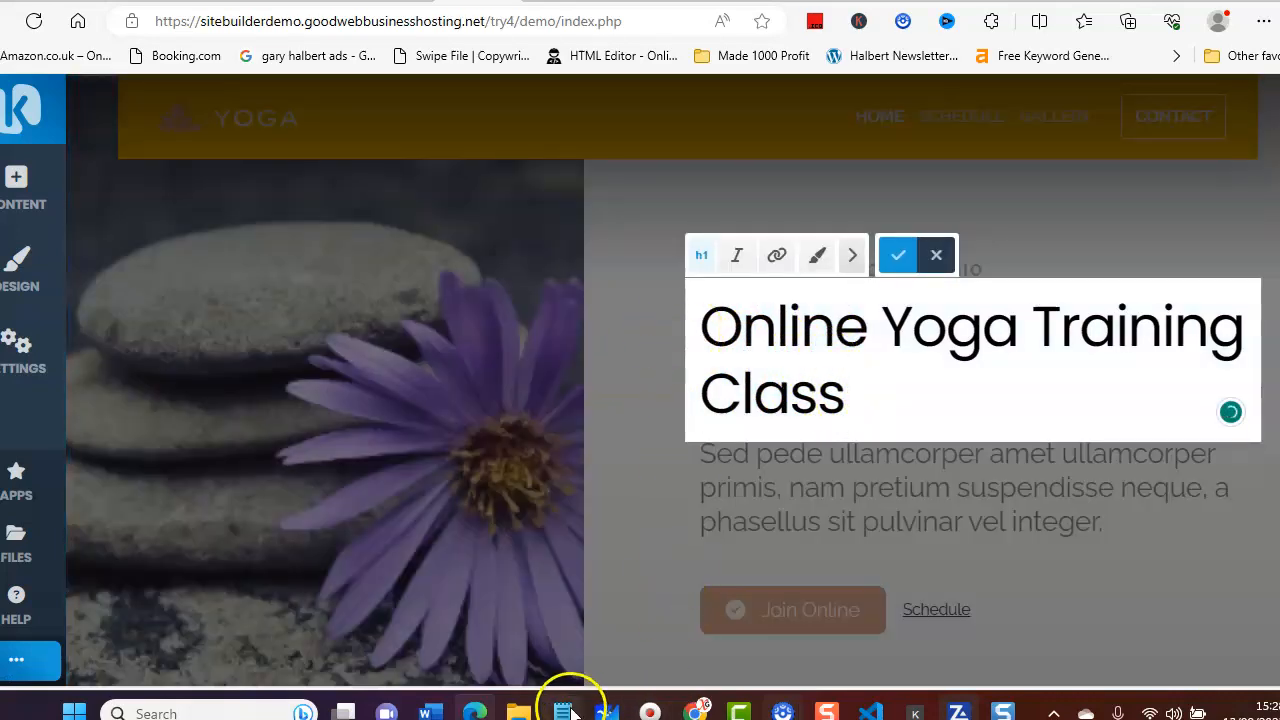
{"action": "left_click", "coordinate": [572, 596]}
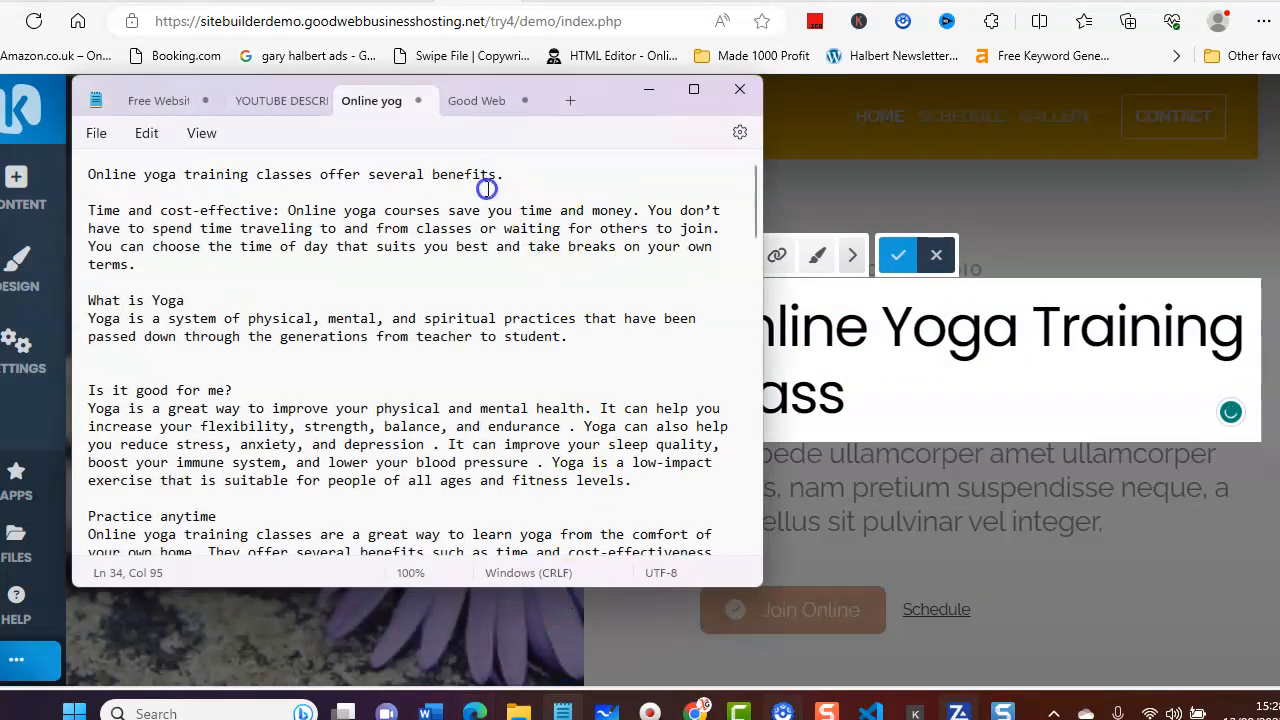
{"action": "left_click", "coordinate": [86, 181], "text": "shift"}
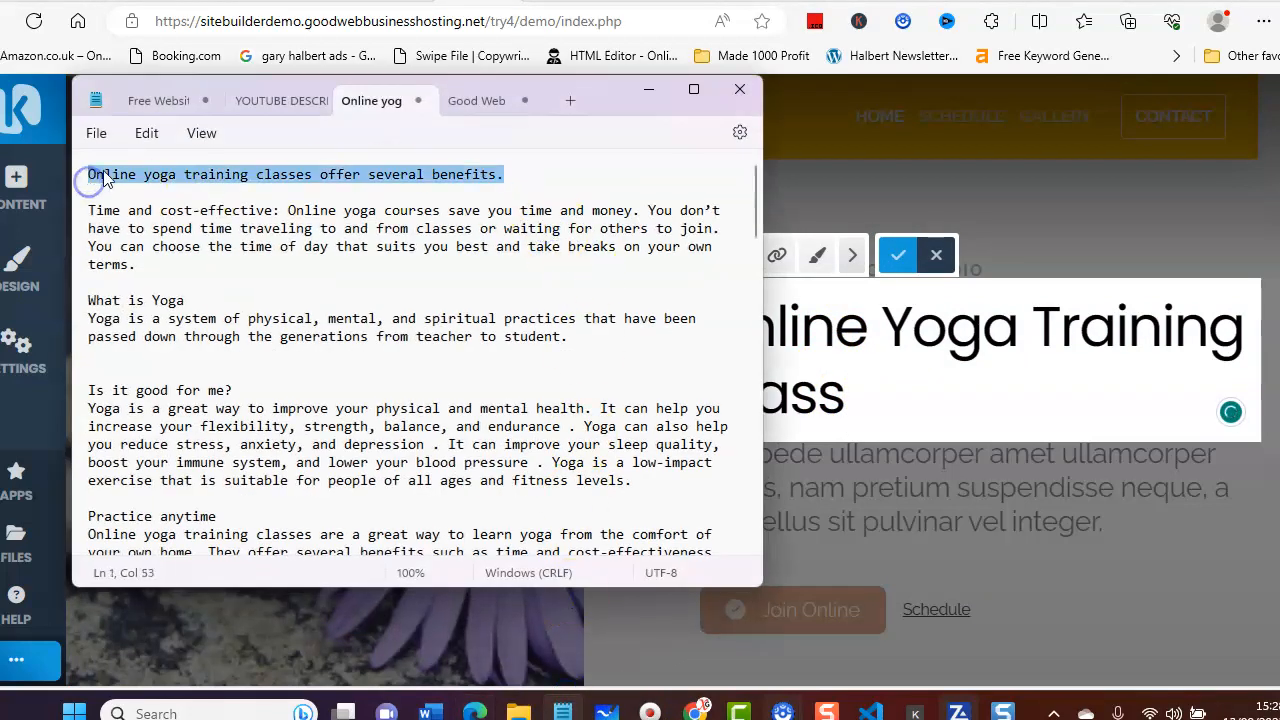
{"action": "right_click", "coordinate": [104, 180]}
{"action": "left_click", "coordinate": [163, 277]}
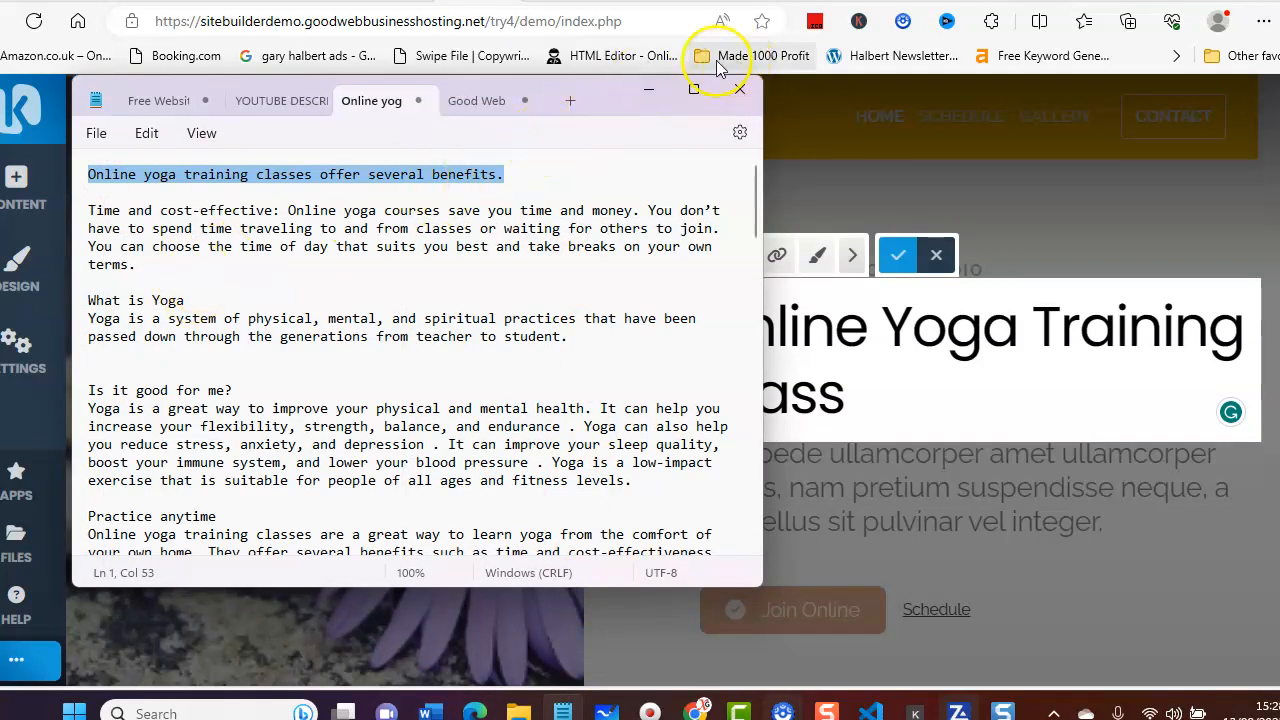
{"action": "left_click", "coordinate": [648, 89]}
Replace the whole hero heading with the copied line "Online yoga training classes offer several benefits.".
{"action": "left_click", "coordinate": [845, 366]}
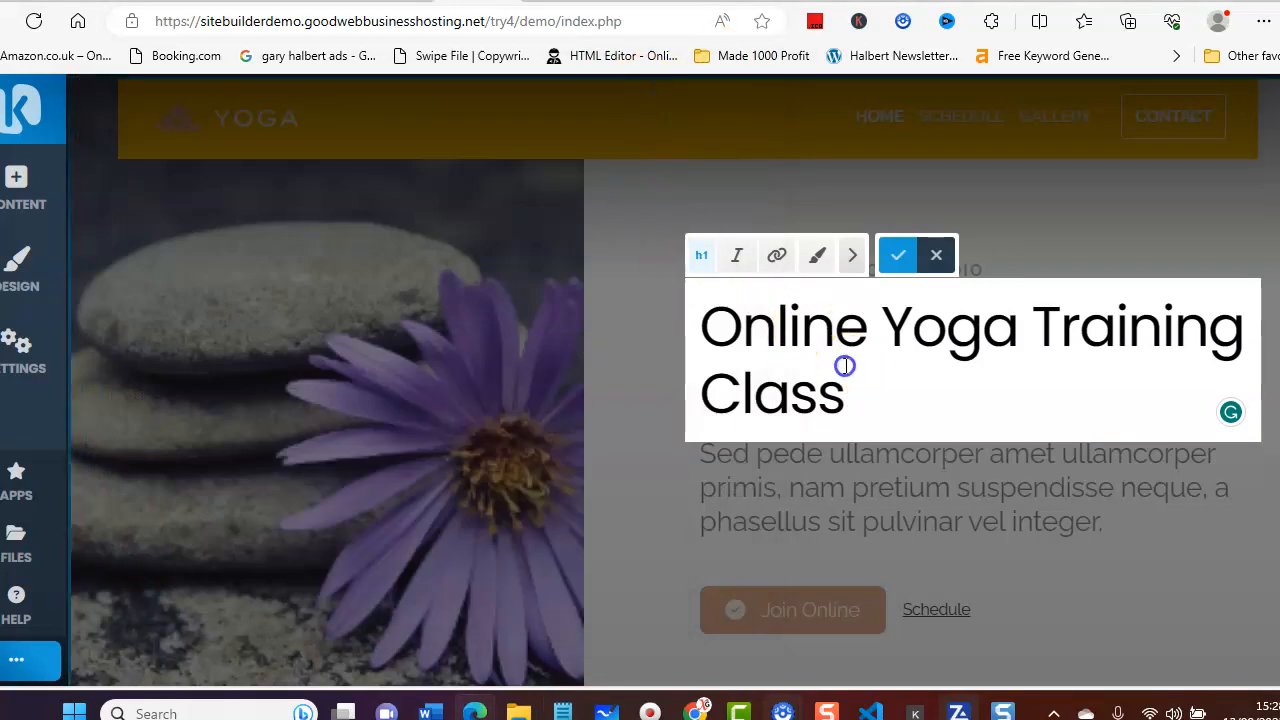
{"action": "left_click_drag", "start_coordinate": [849, 395], "coordinate": [698, 320]}
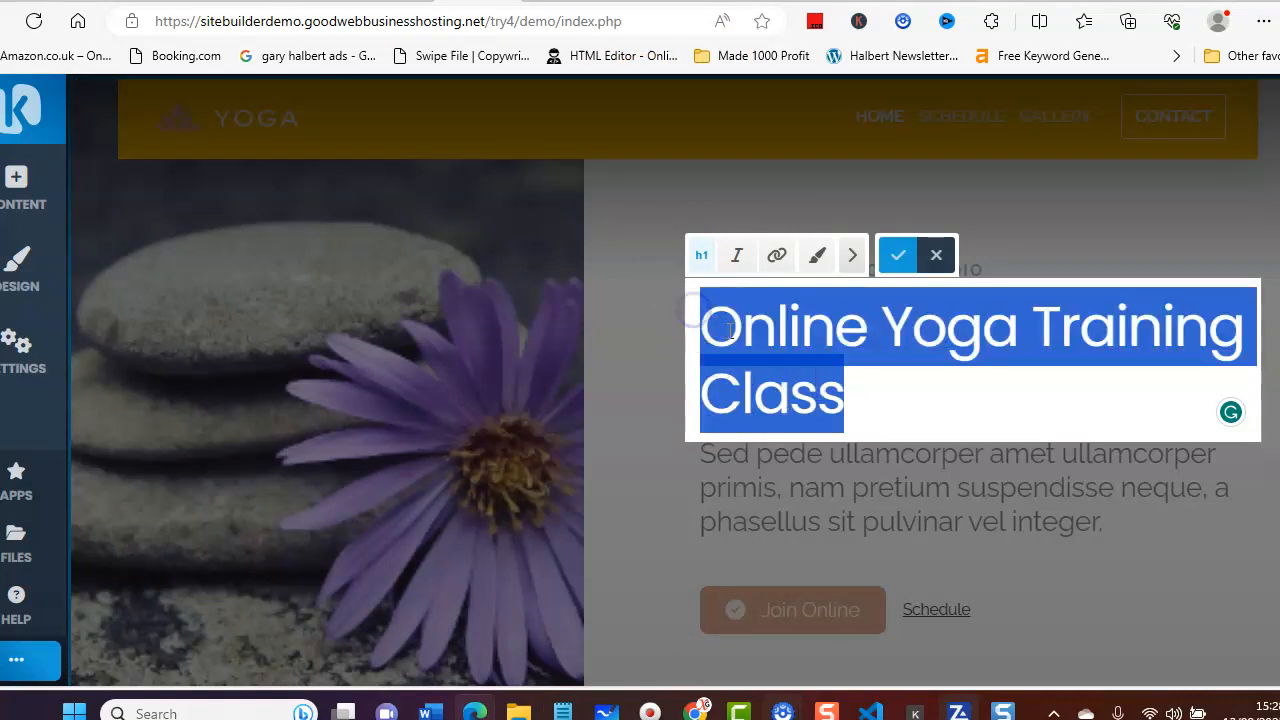
{"action": "right_click", "coordinate": [730, 332]}
{"action": "left_click", "coordinate": [770, 357]}
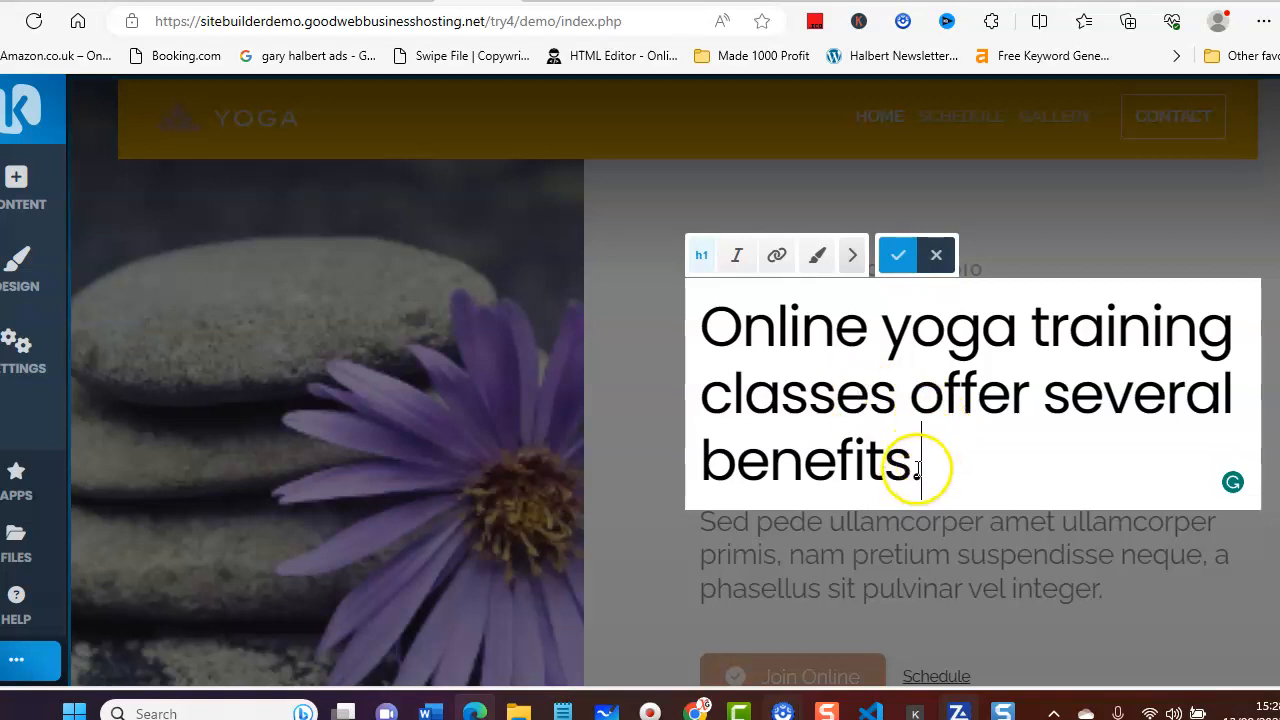
Color the entire hero heading text with the bright blue swatch.
{"action": "left_click_drag", "start_coordinate": [924, 468], "coordinate": [698, 318]}
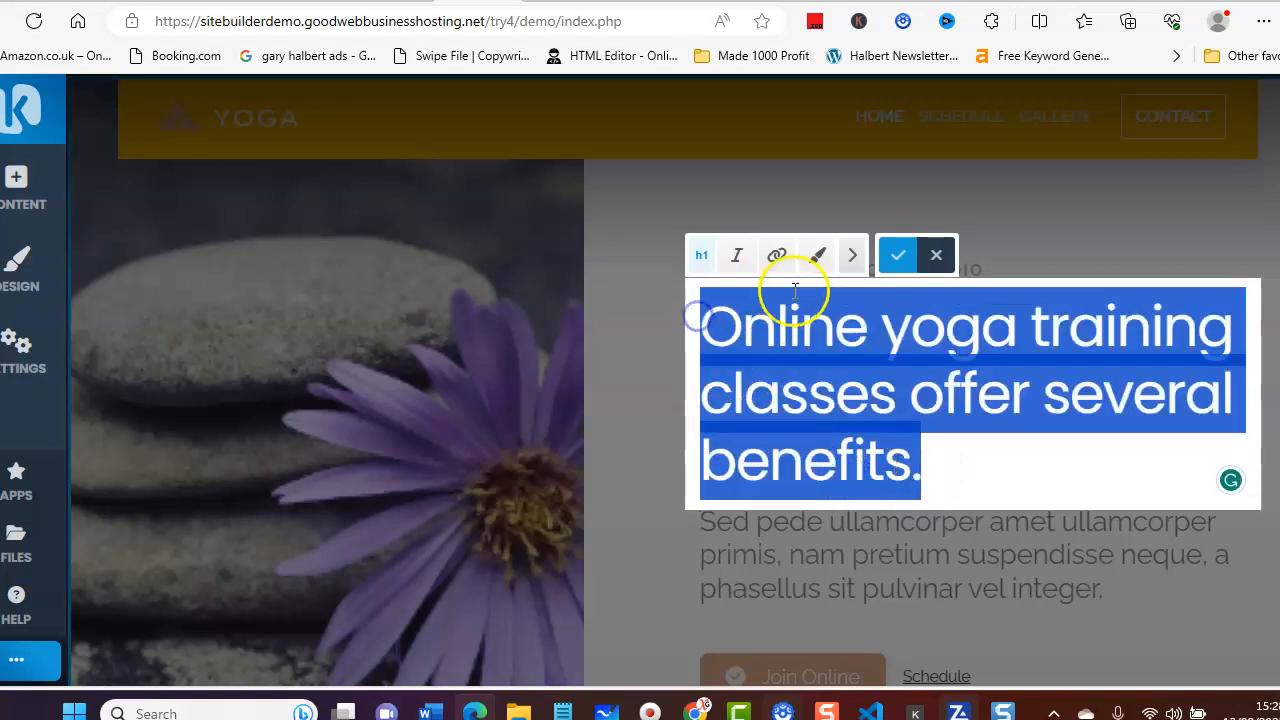
{"action": "left_click", "coordinate": [815, 256]}
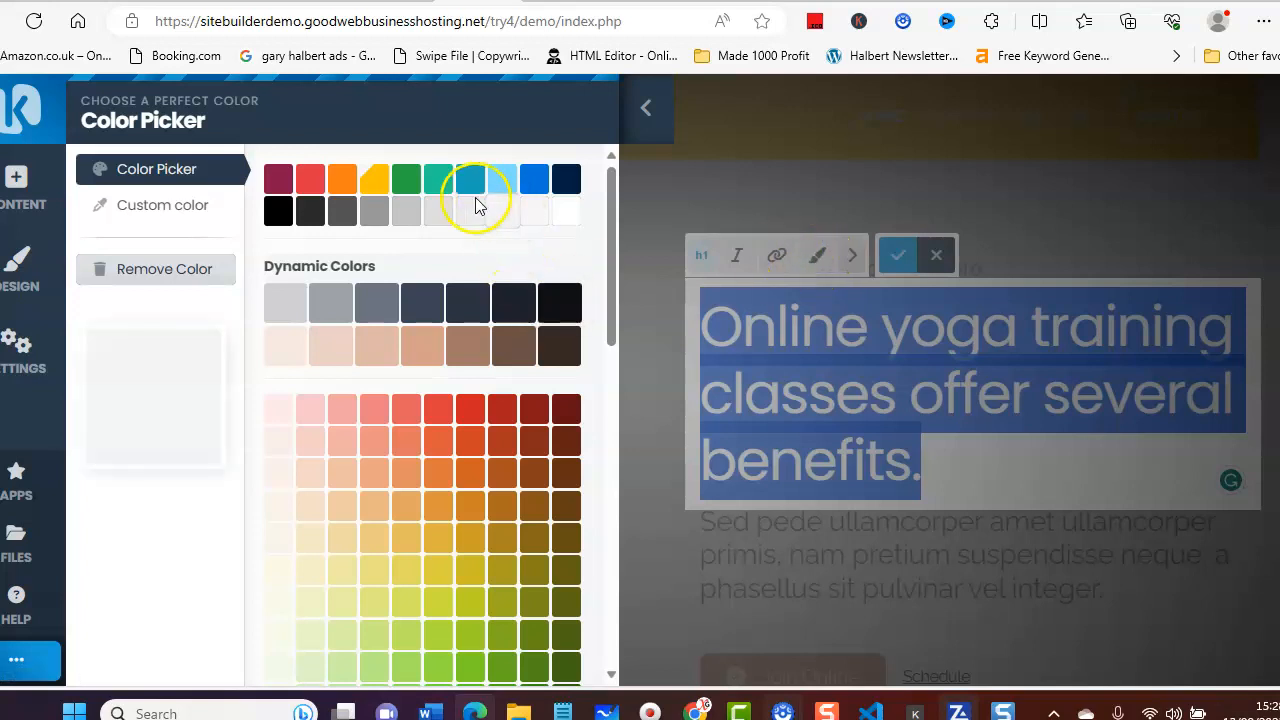
{"action": "left_click", "coordinate": [539, 182]}
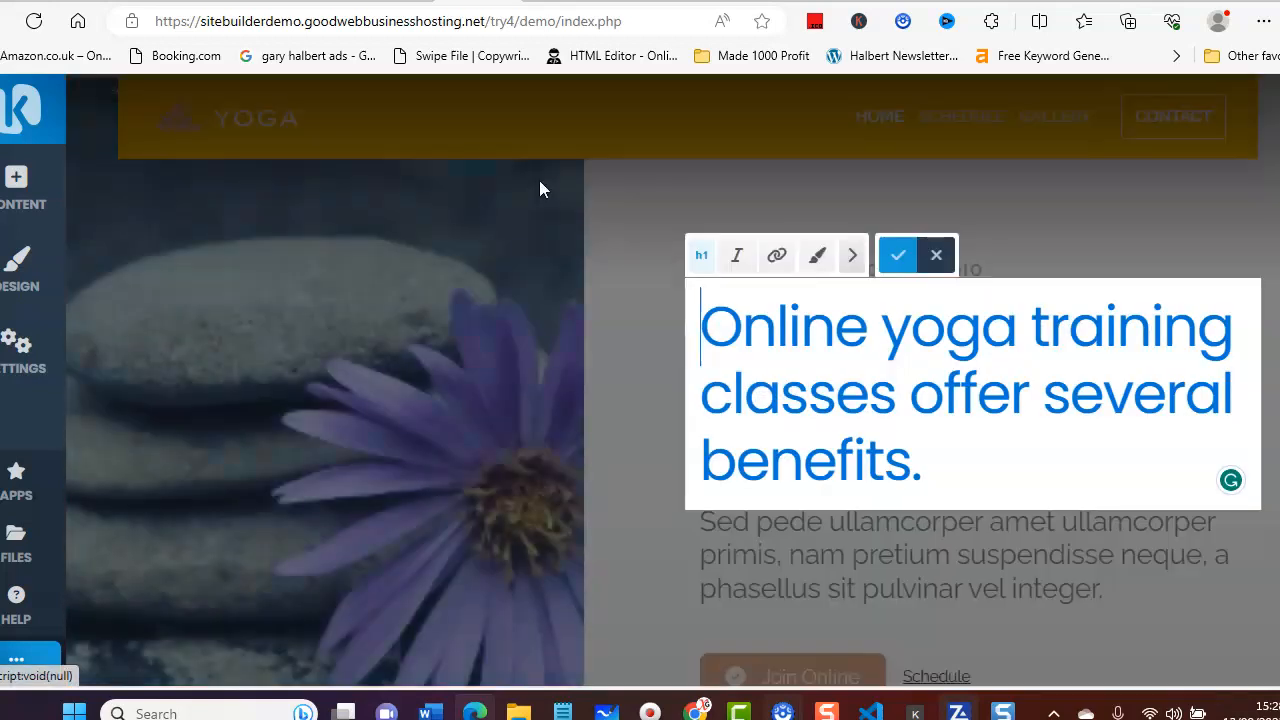
Turn the word "benefits." in the hero heading into a link to the Contact subpage.
{"action": "left_click", "coordinate": [850, 258]}
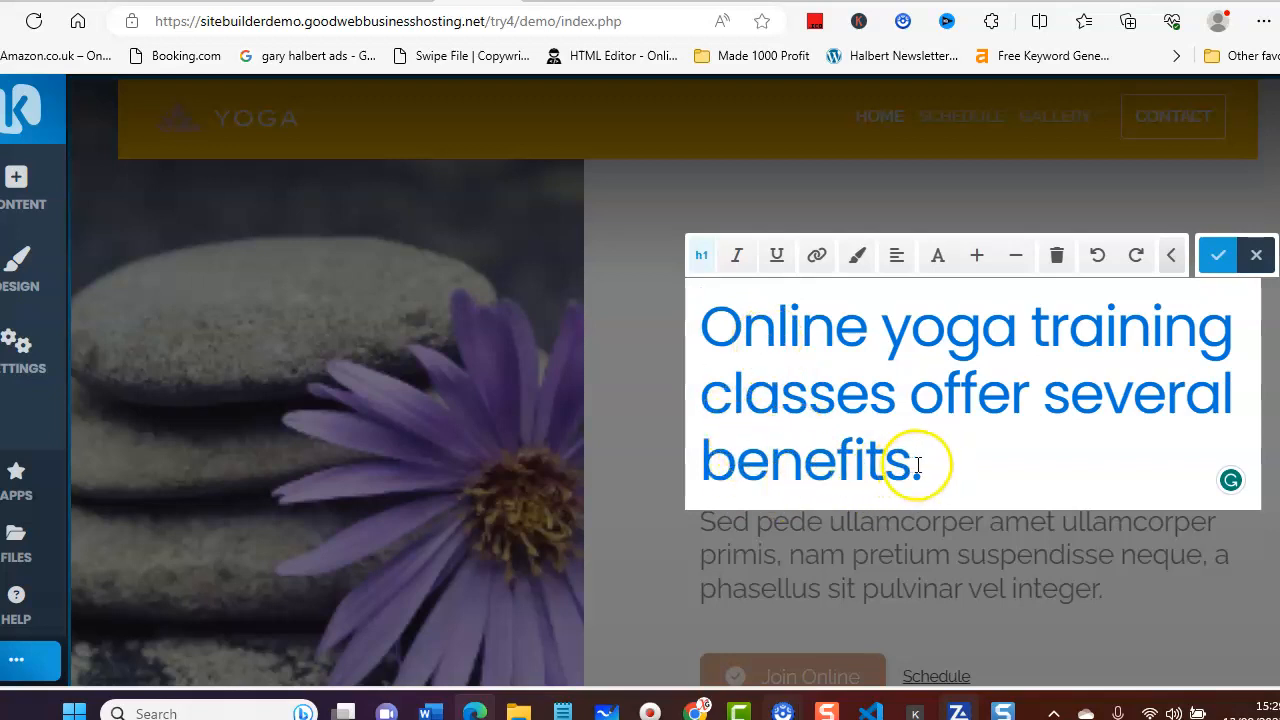
{"action": "left_click_drag", "start_coordinate": [925, 463], "coordinate": [708, 470]}
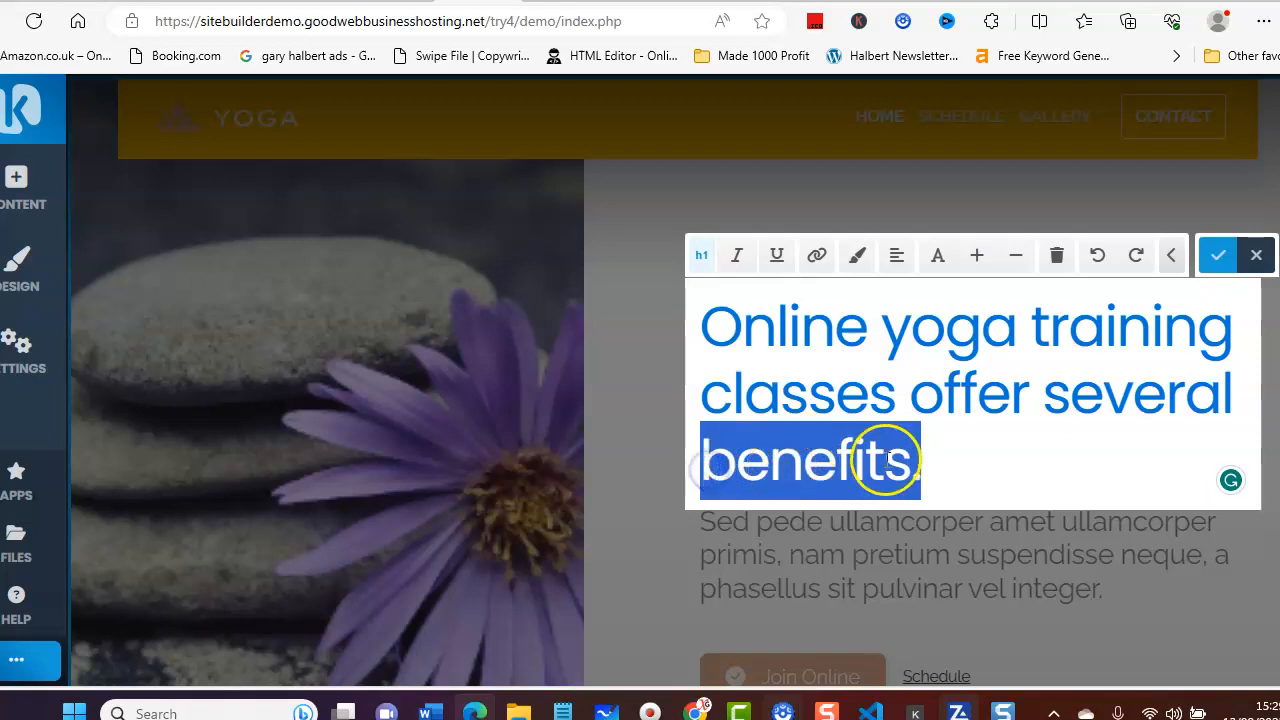
{"action": "left_click", "coordinate": [816, 256]}
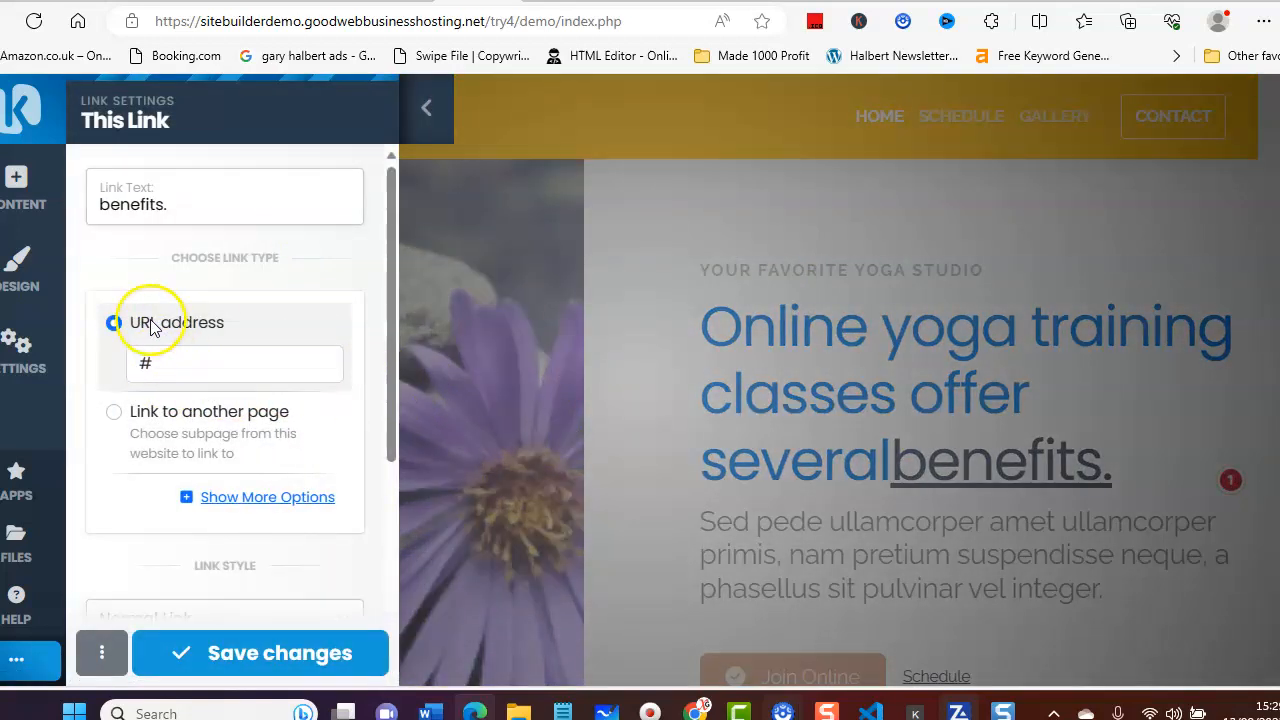
{"action": "left_click", "coordinate": [110, 414]}
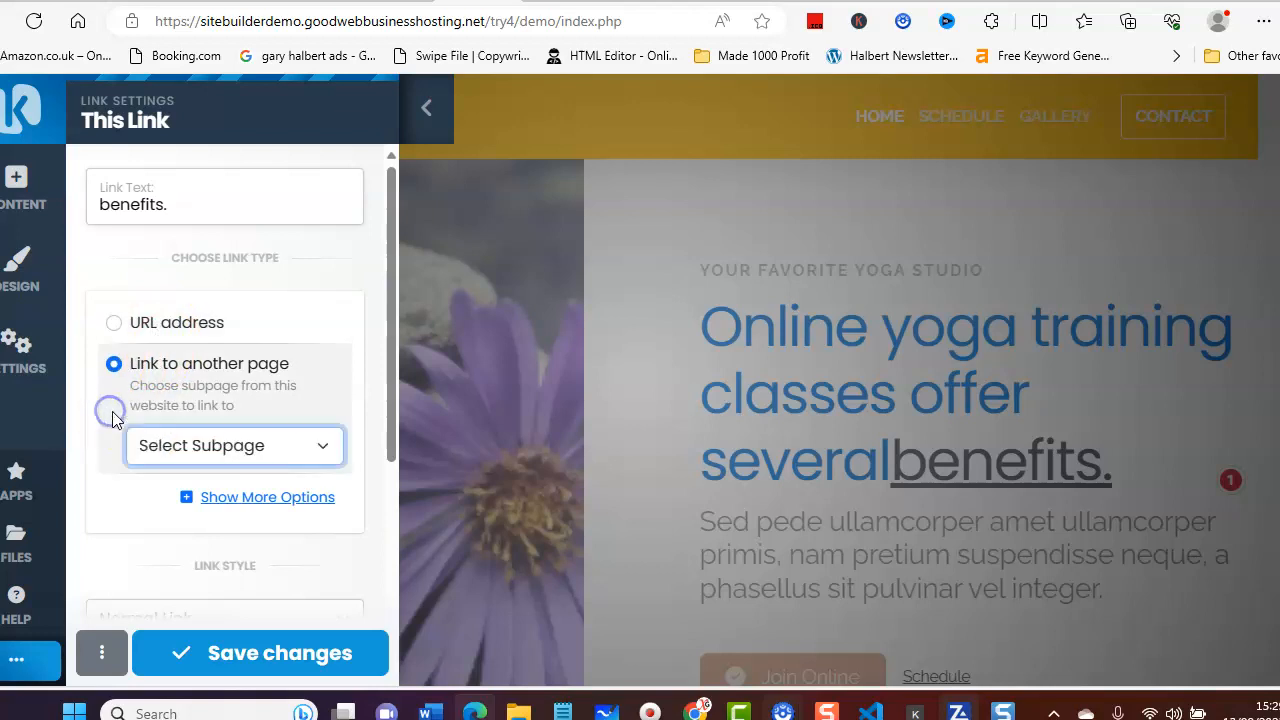
{"action": "left_click", "coordinate": [166, 446]}
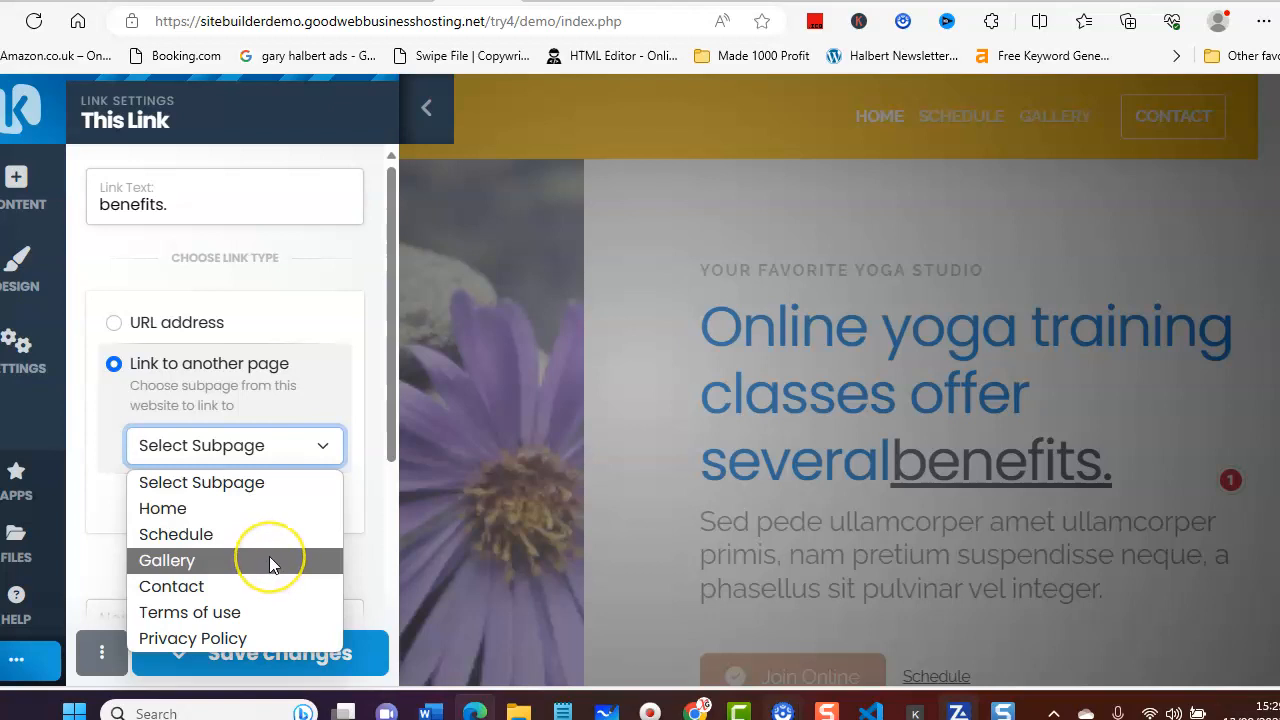
{"action": "left_click", "coordinate": [174, 589]}
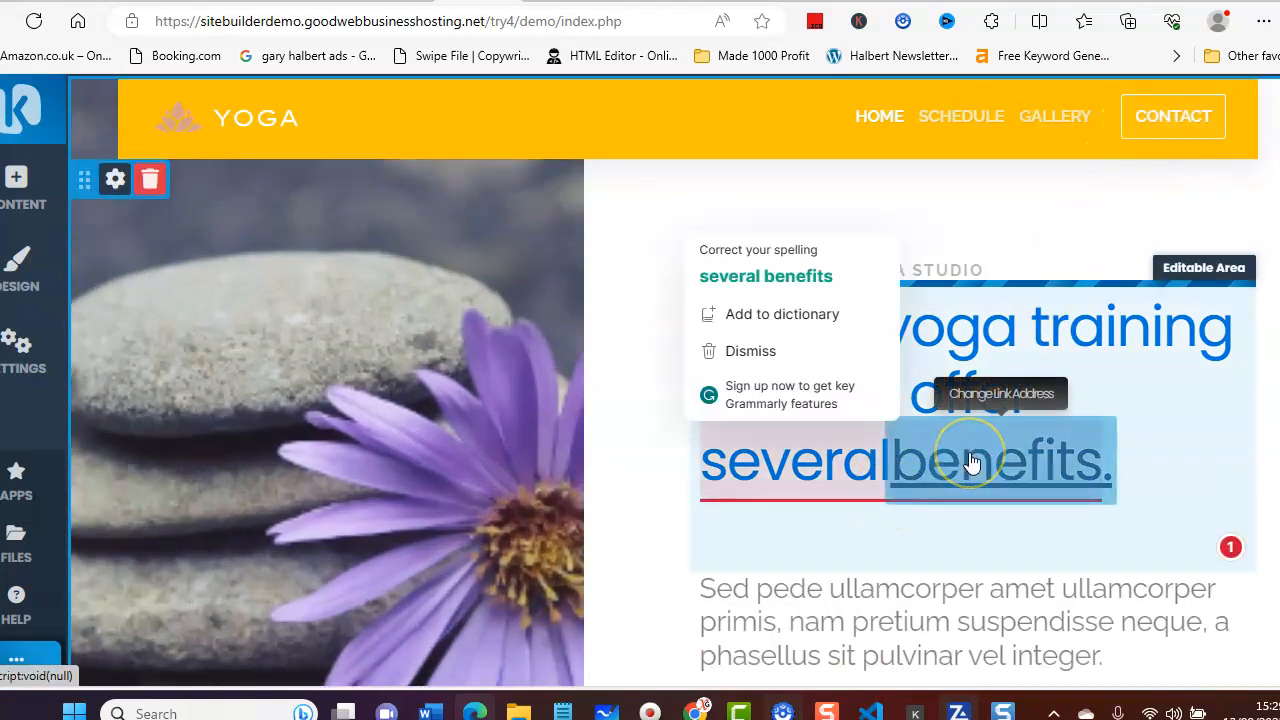
Open the settings of the "benefits." link in the hero heading and remove the link entirely, confirming the removal.
{"action": "left_click", "coordinate": [971, 456]}
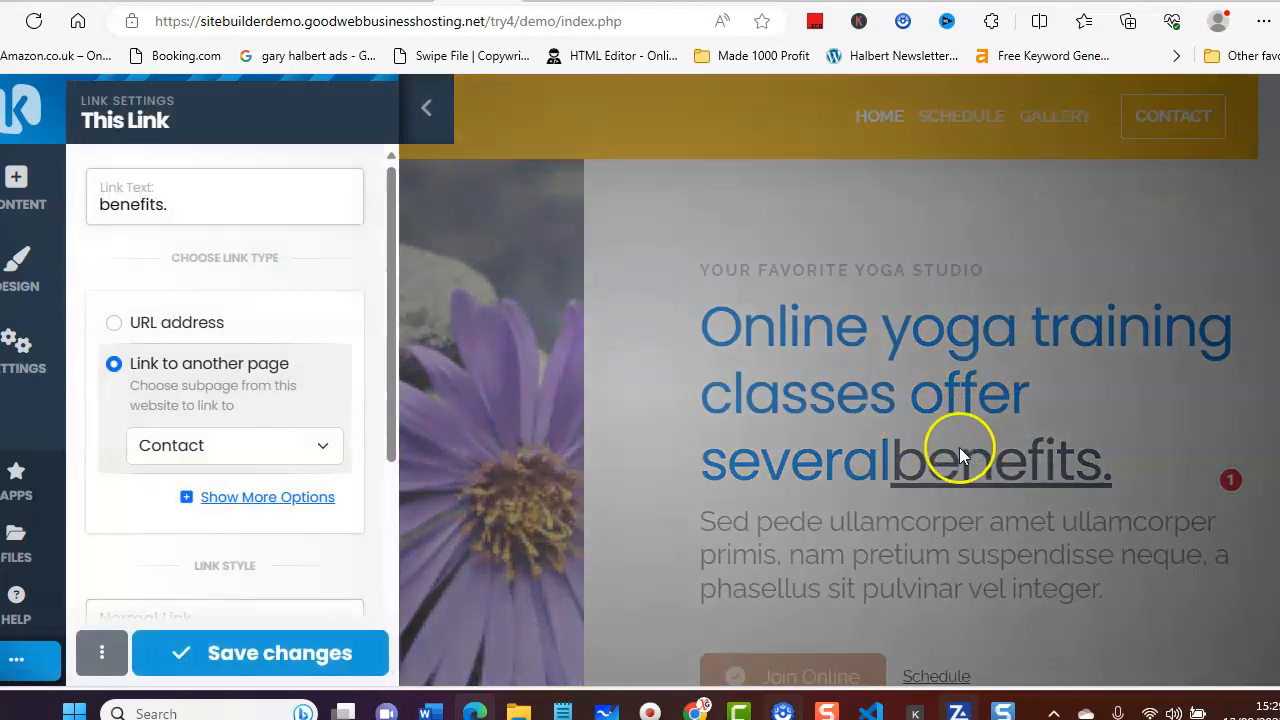
{"action": "left_click", "coordinate": [102, 654]}
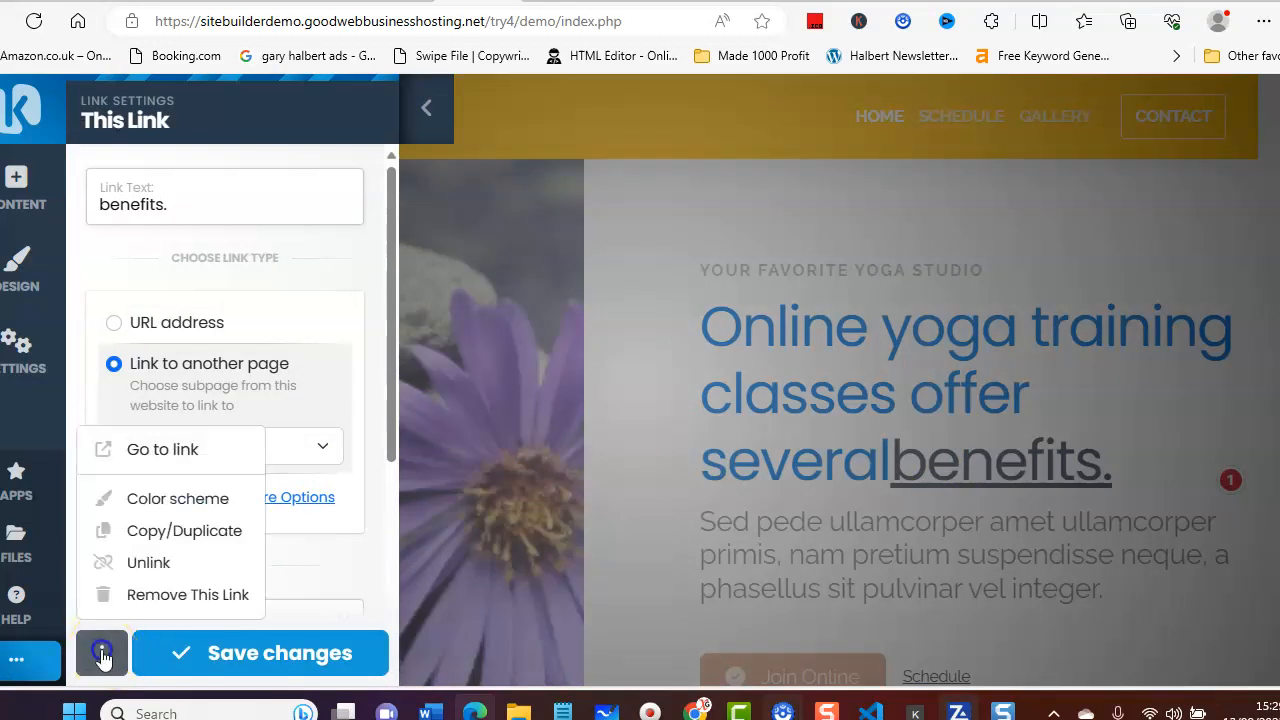
{"action": "left_click", "coordinate": [190, 594]}
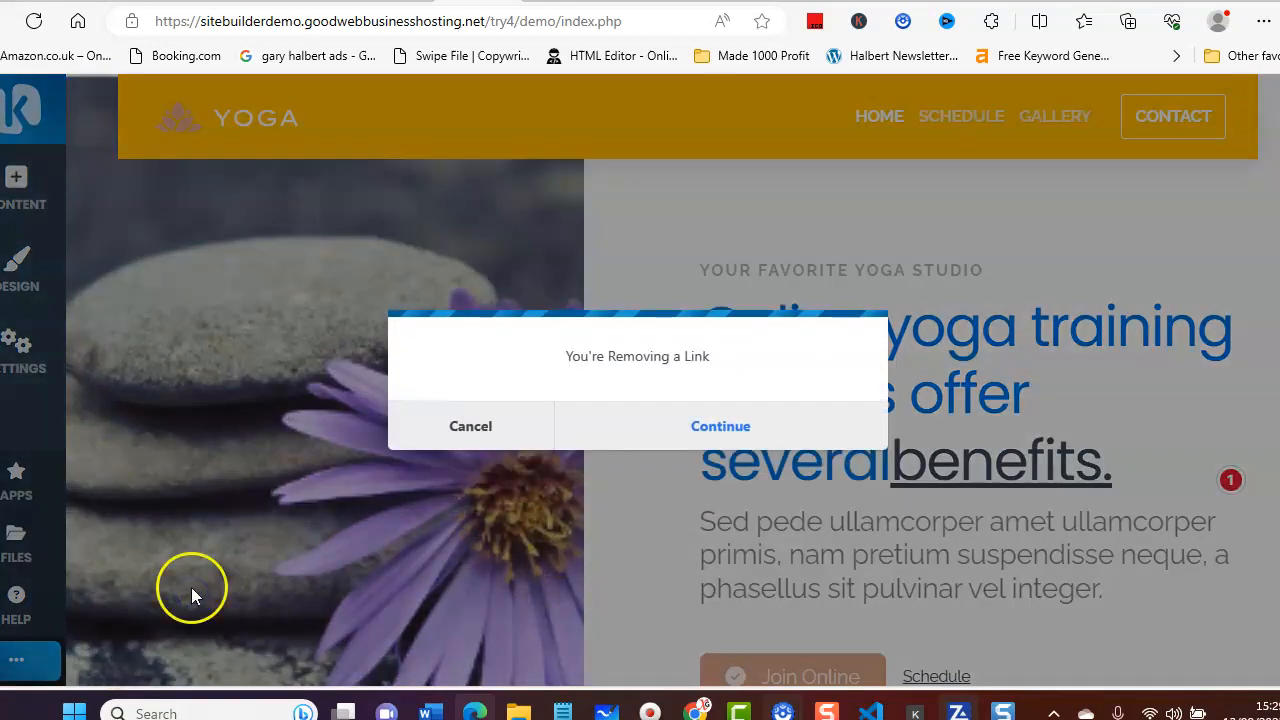
{"action": "left_click", "coordinate": [690, 432]}
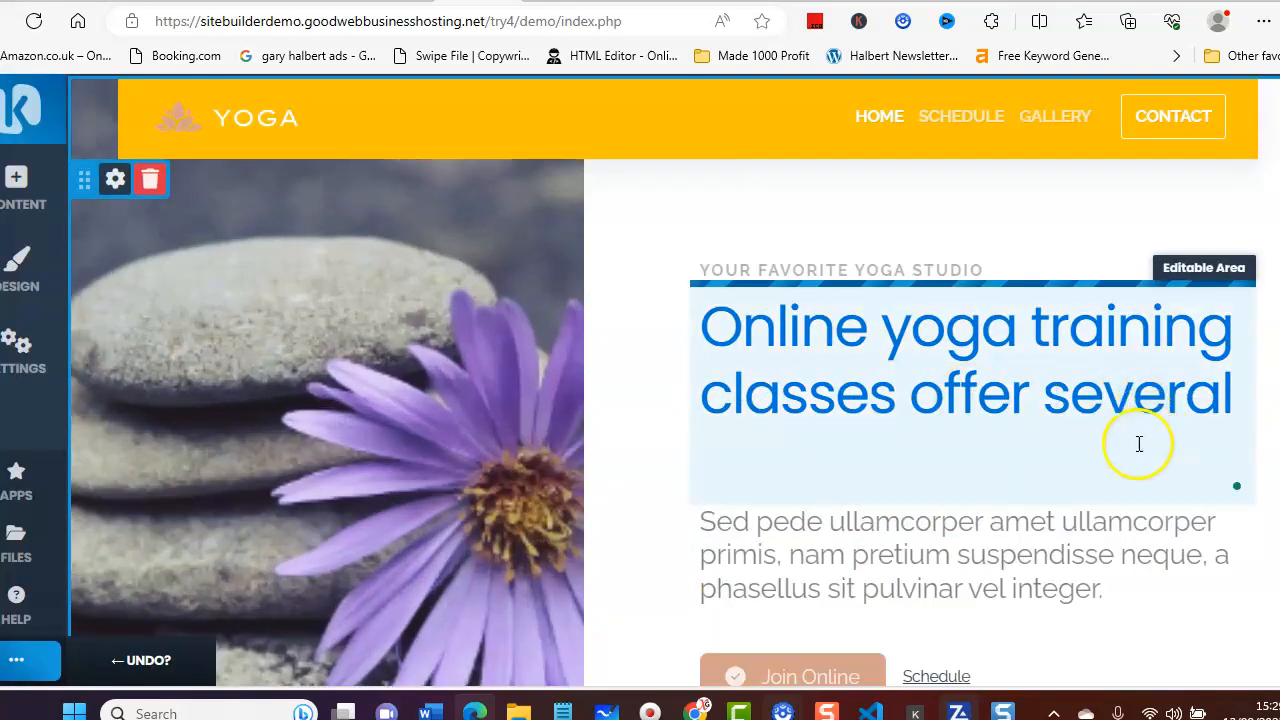
Reopen the hero heading for editing and copy the Notepad line "Online yoga training classes offer several benefits." again.
{"action": "left_click", "coordinate": [927, 450]}
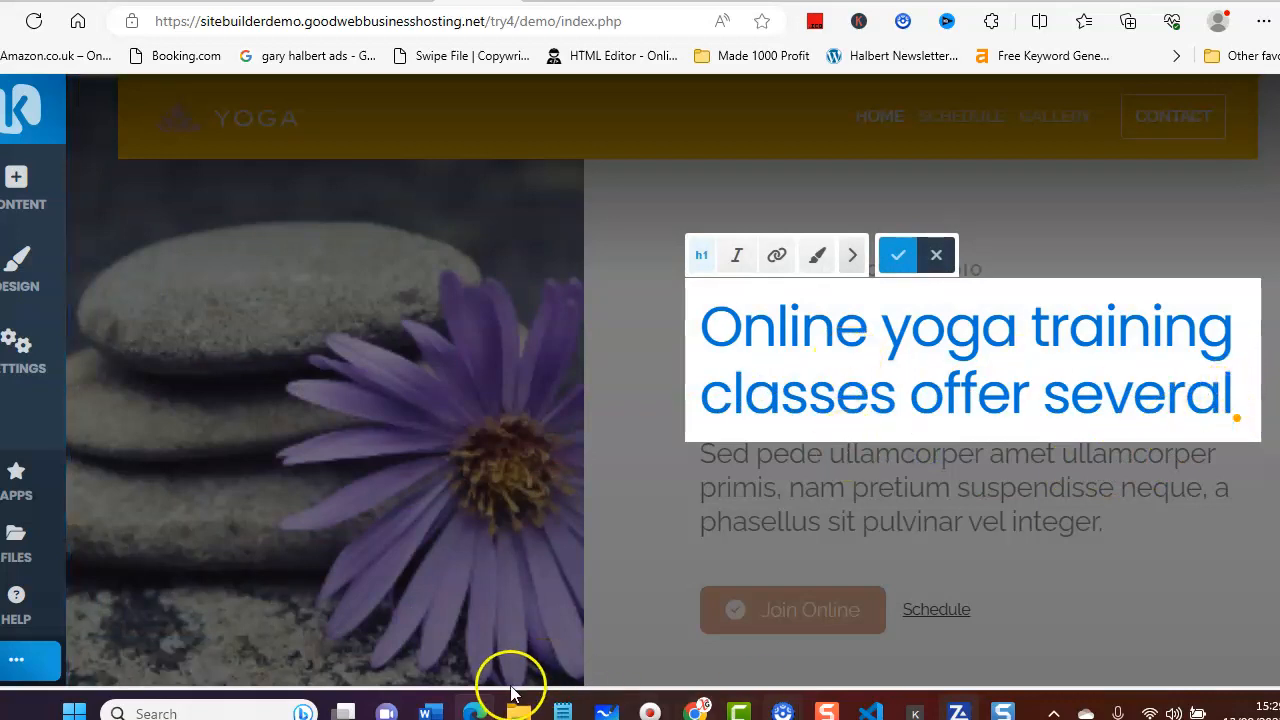
{"action": "left_click", "coordinate": [562, 712]}
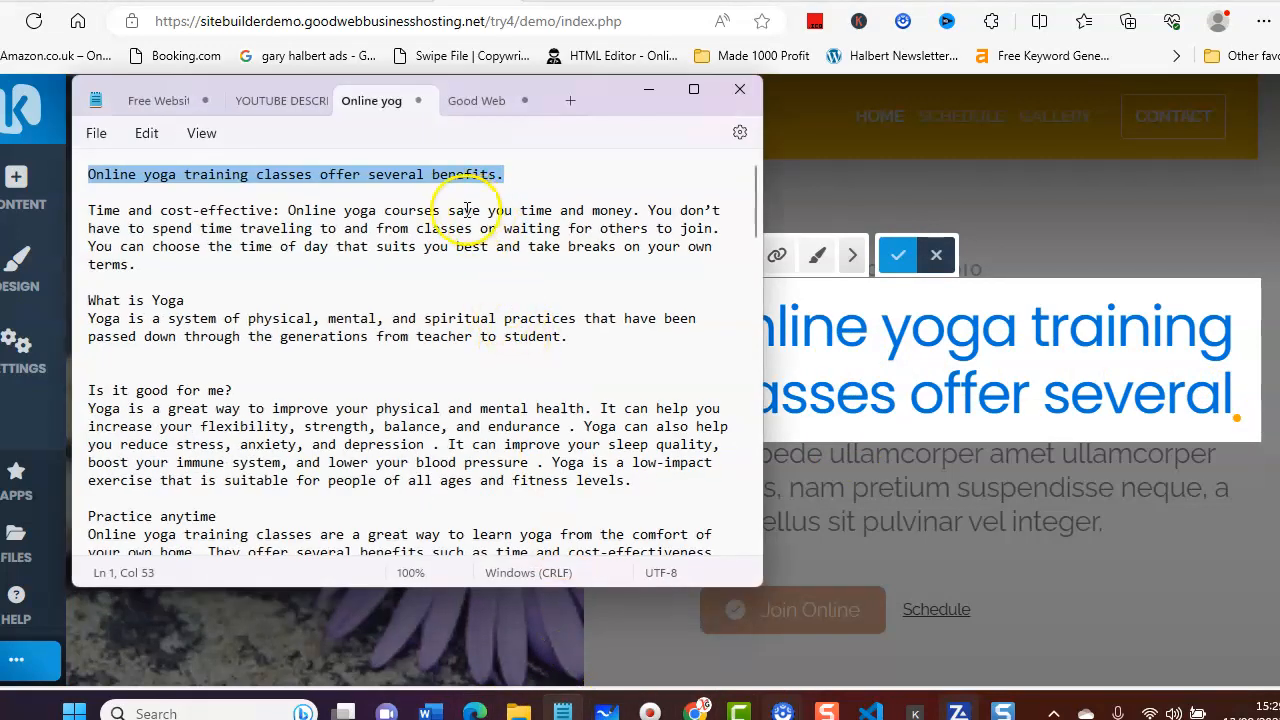
{"action": "right_click", "coordinate": [455, 183]}
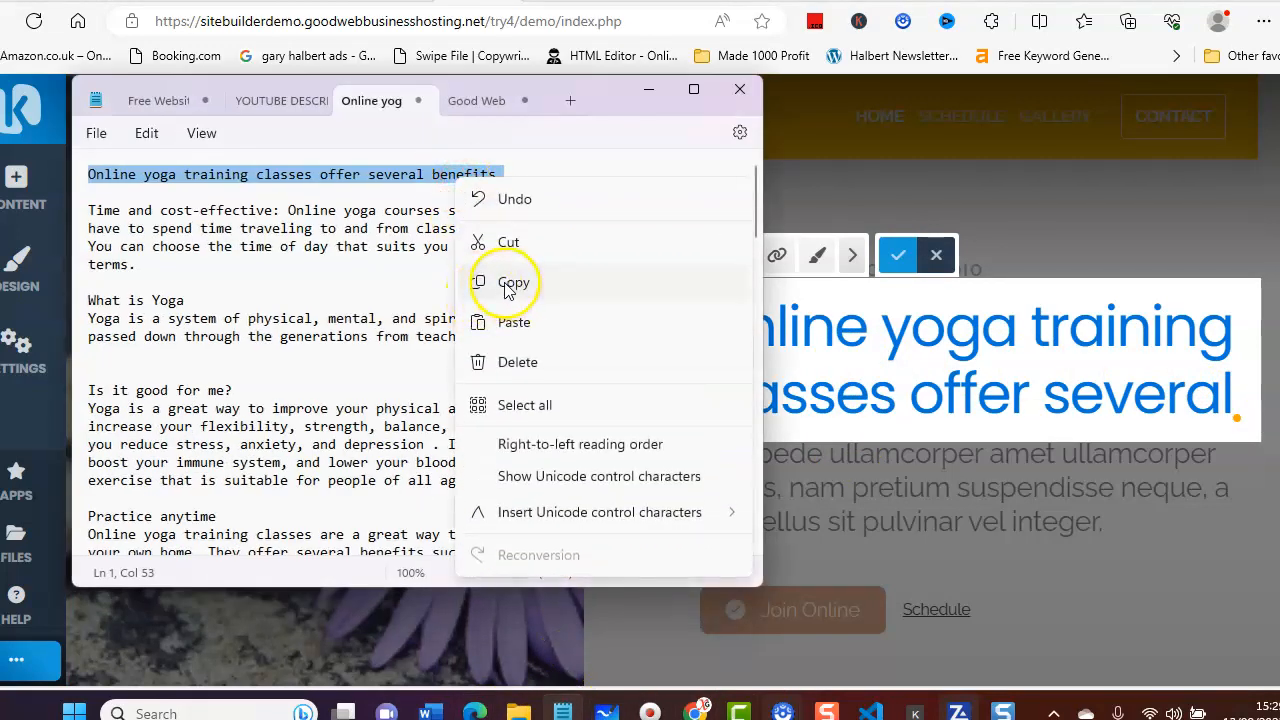
{"action": "left_click", "coordinate": [486, 286]}
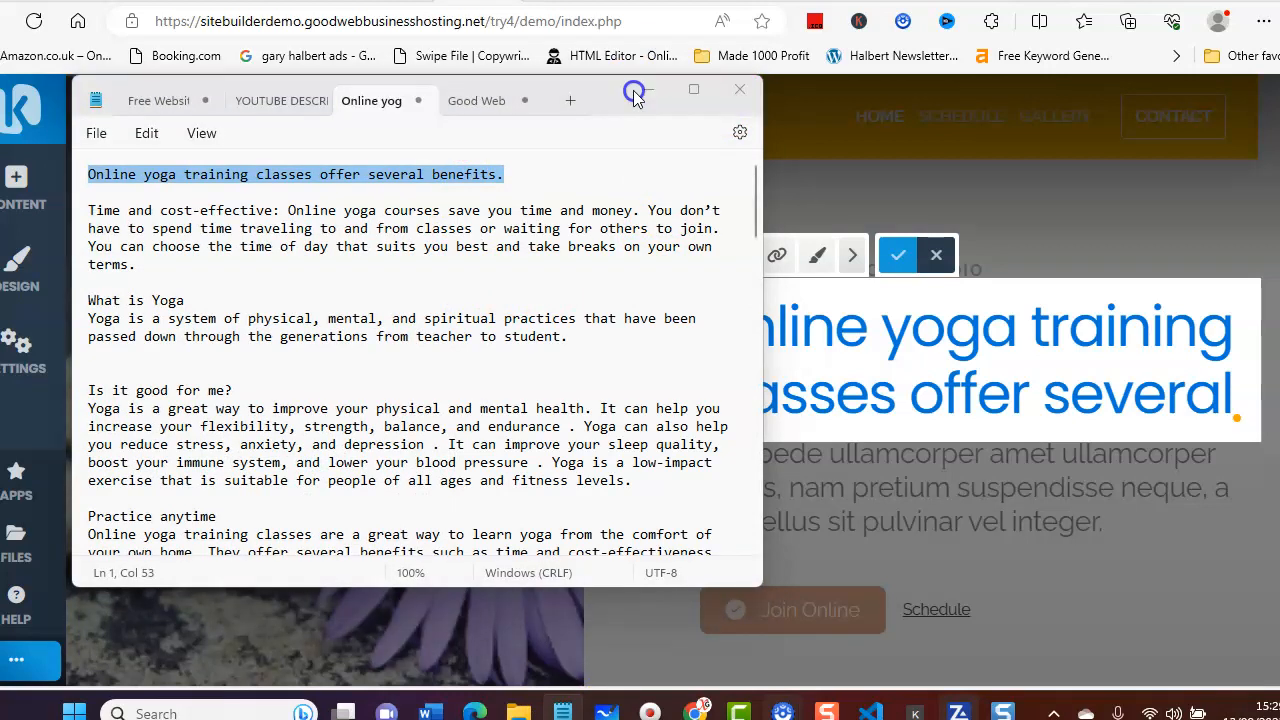
Replace the entire hero heading text with the copied line "Online yoga training classes offer several benefits." and save the heading.
{"action": "left_click", "coordinate": [648, 89]}
{"action": "left_click", "coordinate": [1003, 393]}
{"action": "left_click_drag", "start_coordinate": [1236, 379], "coordinate": [718, 343]}
{"action": "right_click", "coordinate": [730, 333]}
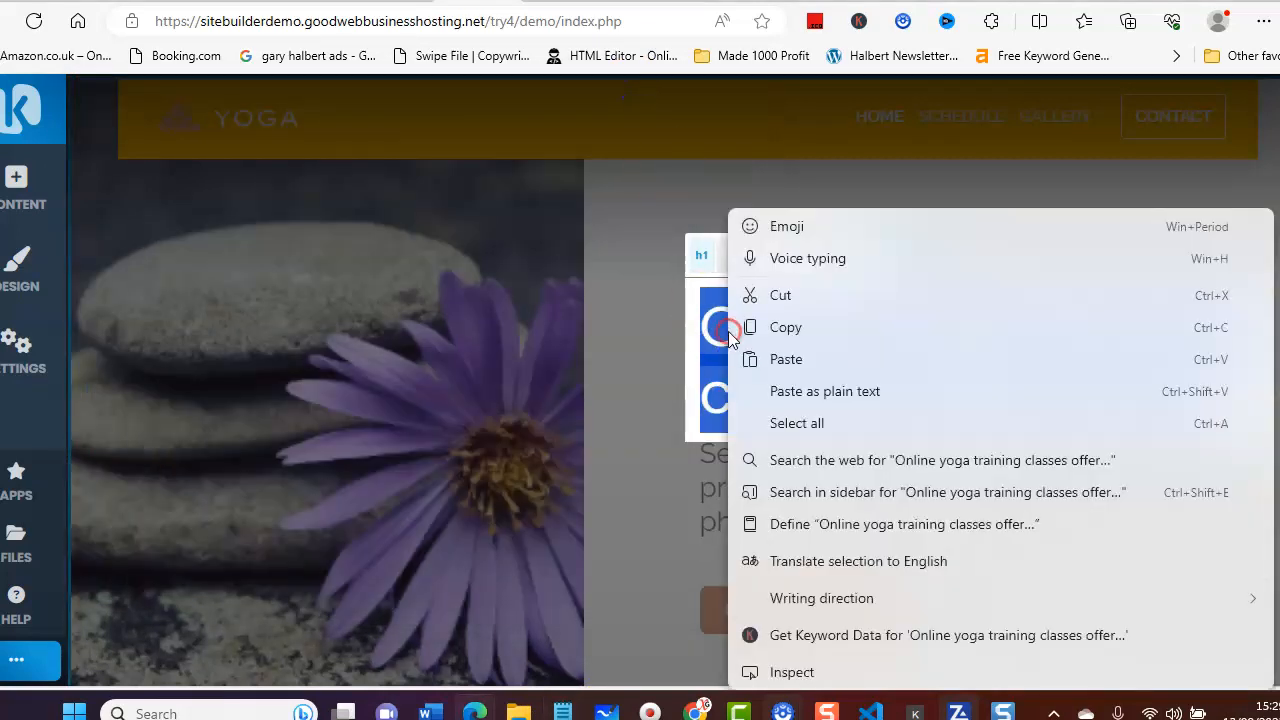
{"action": "left_click", "coordinate": [791, 362]}
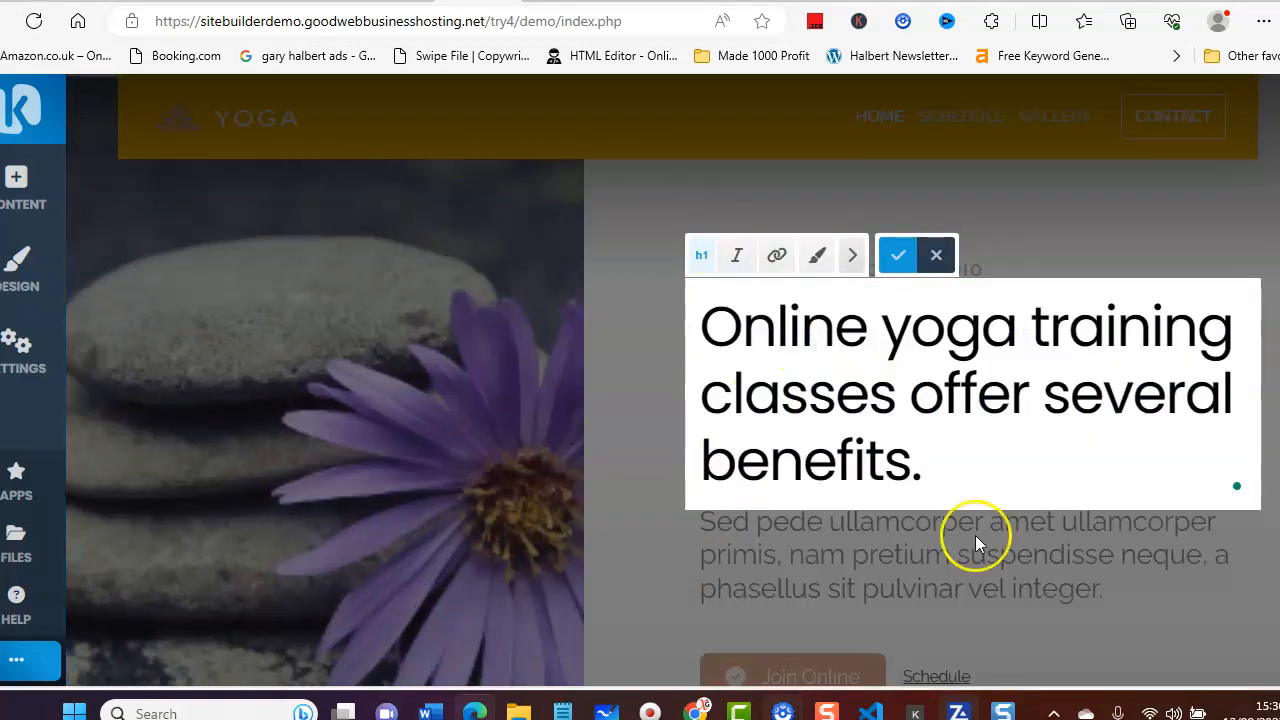
{"action": "left_click", "coordinate": [788, 327]}
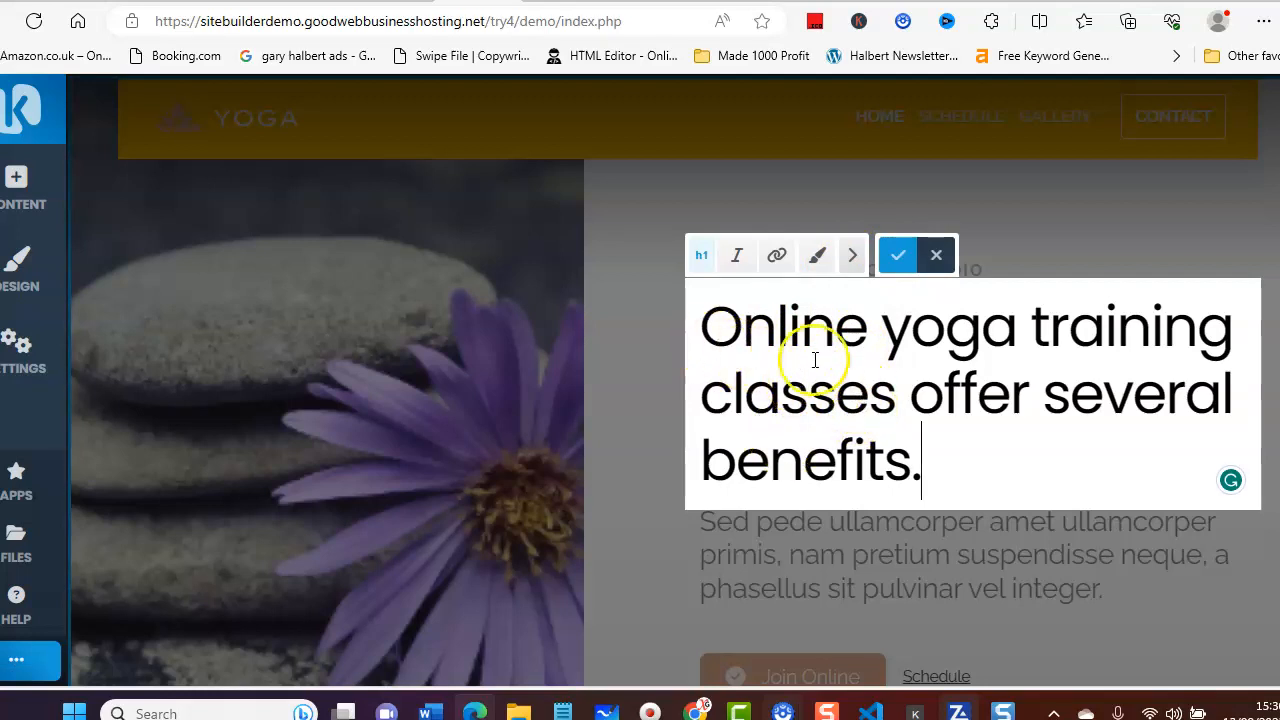
{"action": "left_click", "coordinate": [852, 256]}
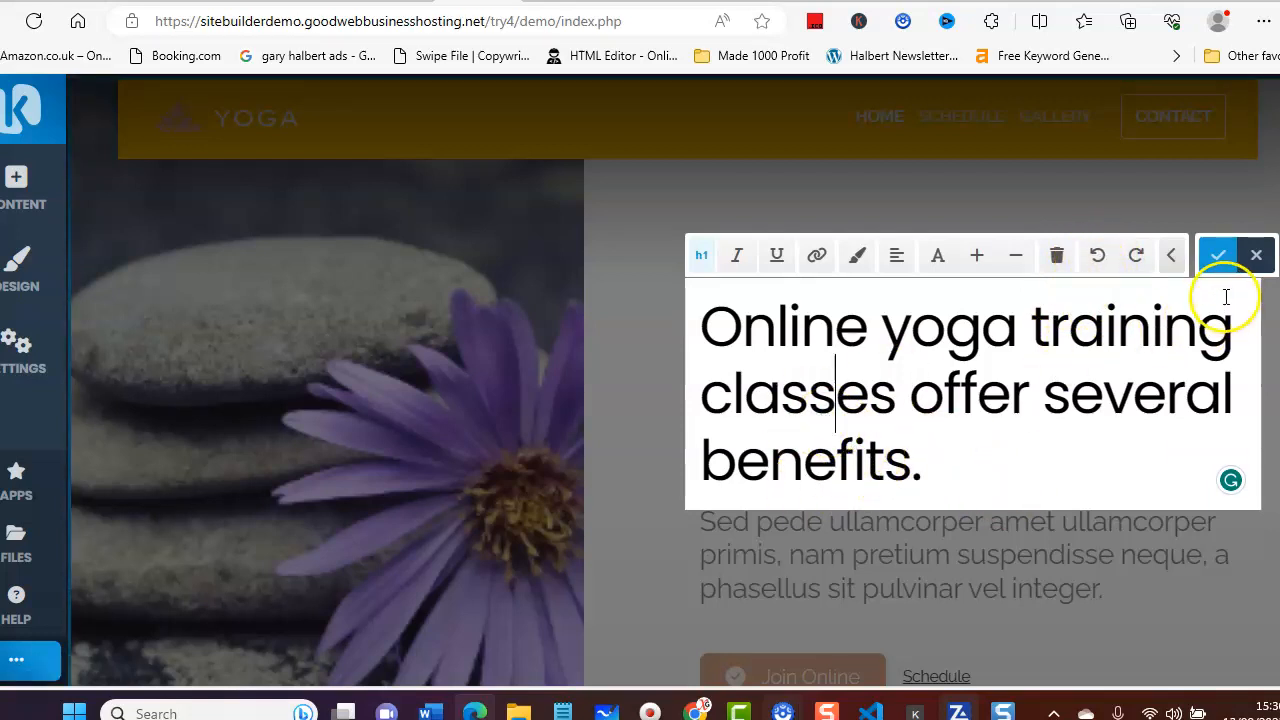
{"action": "left_click", "coordinate": [1218, 255]}
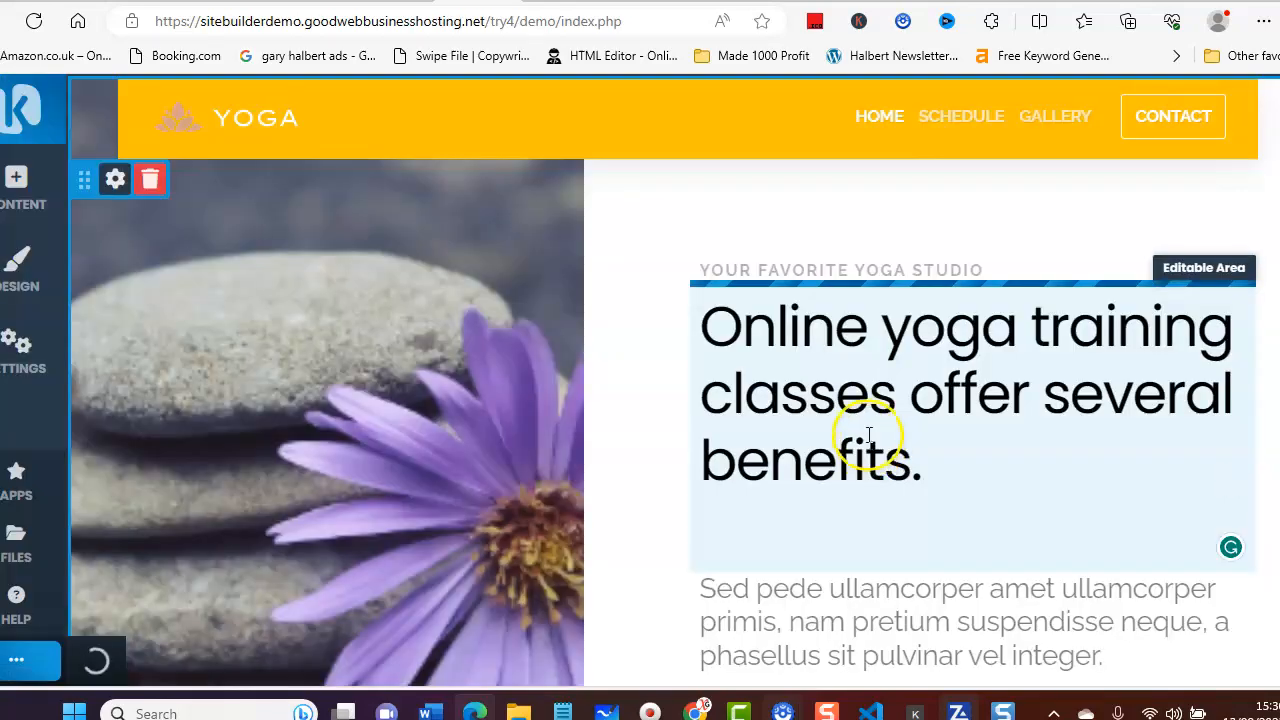
Copy the paragraph starting "Time and cost-effective: Online yoga courses save you time and money" from the Notepad notes, and return to the site builder.
{"action": "scroll", "coordinate": [866, 434], "scroll_direction": "down", "scroll_amount": 3}
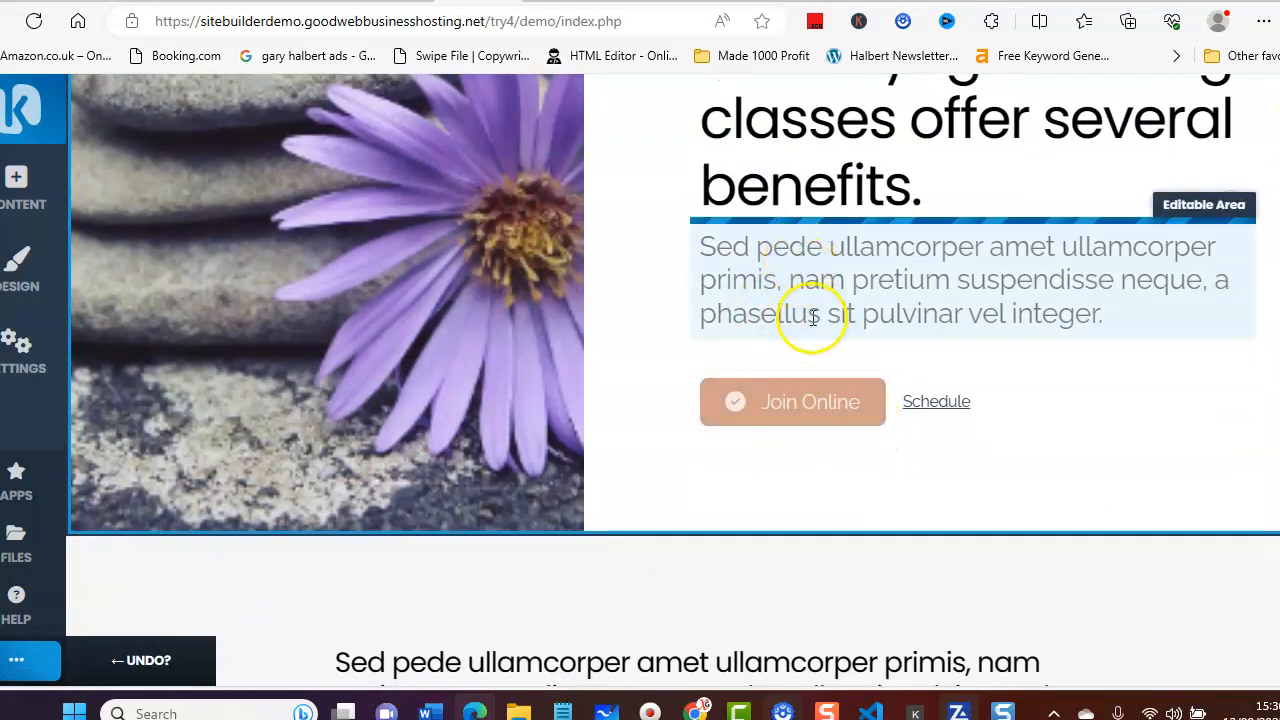
{"action": "left_click", "coordinate": [813, 316]}
{"action": "left_click", "coordinate": [562, 708]}
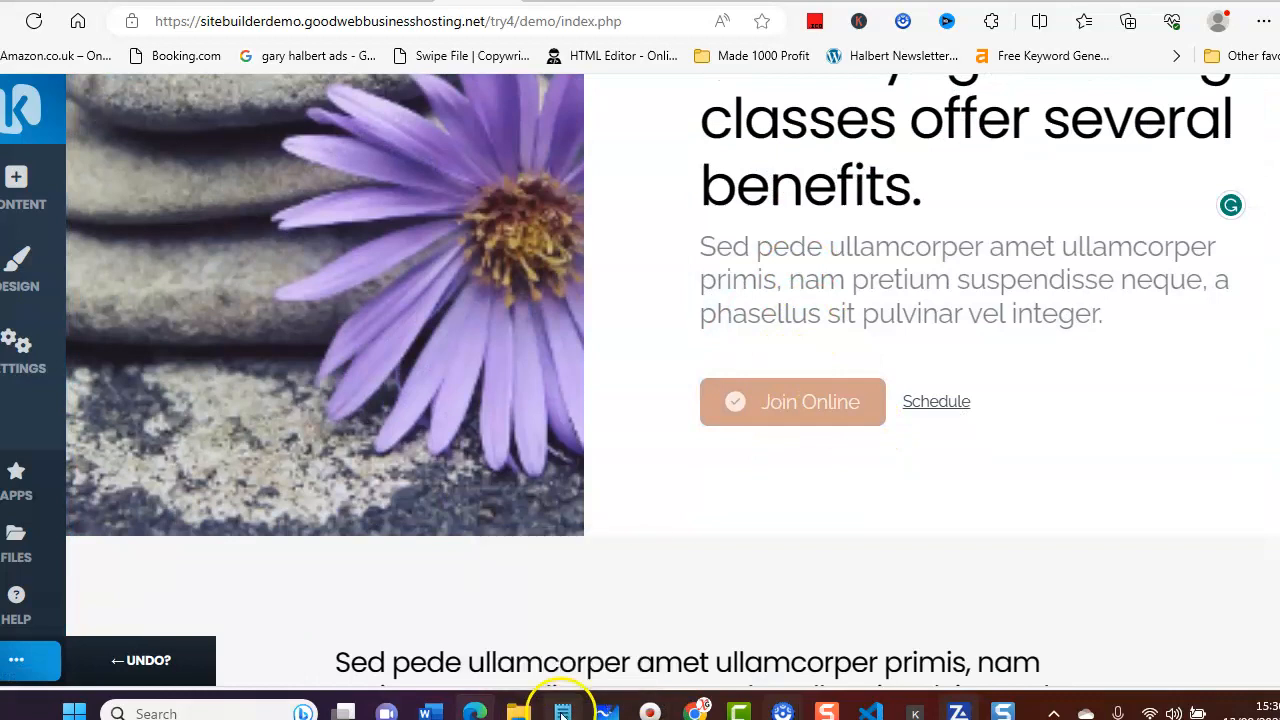
{"action": "left_click_drag", "start_coordinate": [140, 264], "coordinate": [80, 215]}
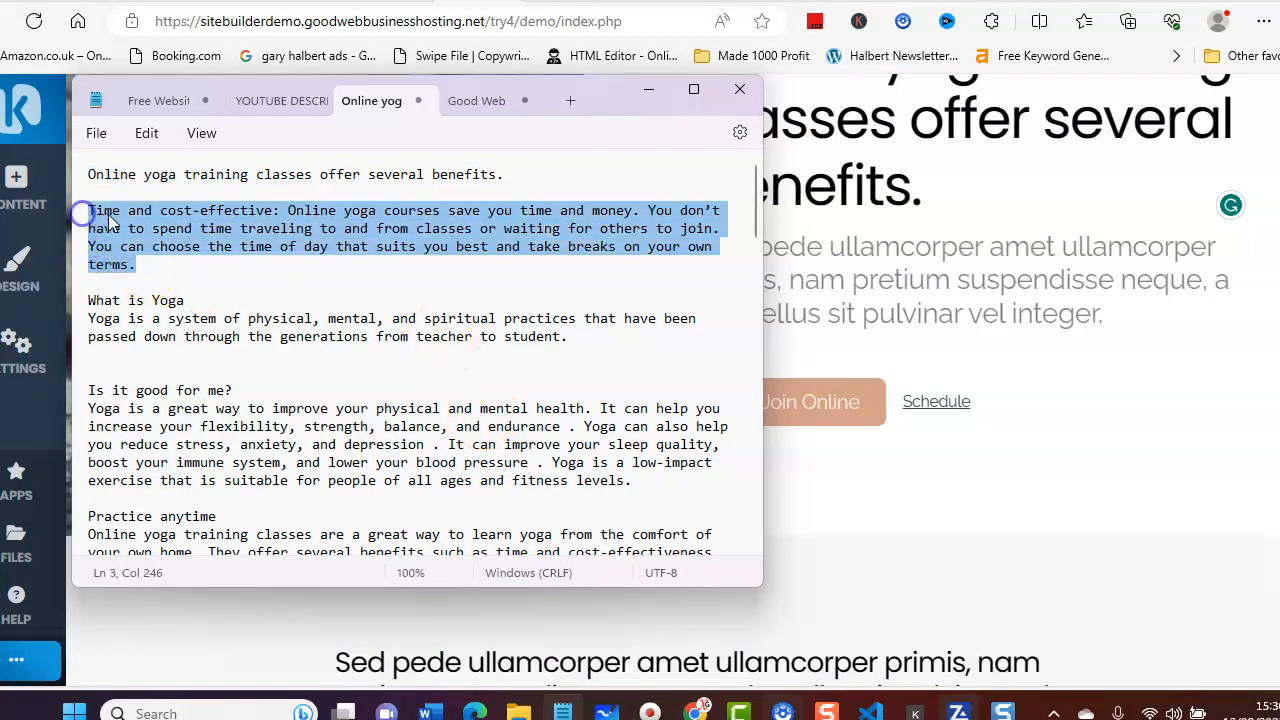
{"action": "right_click", "coordinate": [108, 218]}
{"action": "left_click", "coordinate": [165, 321]}
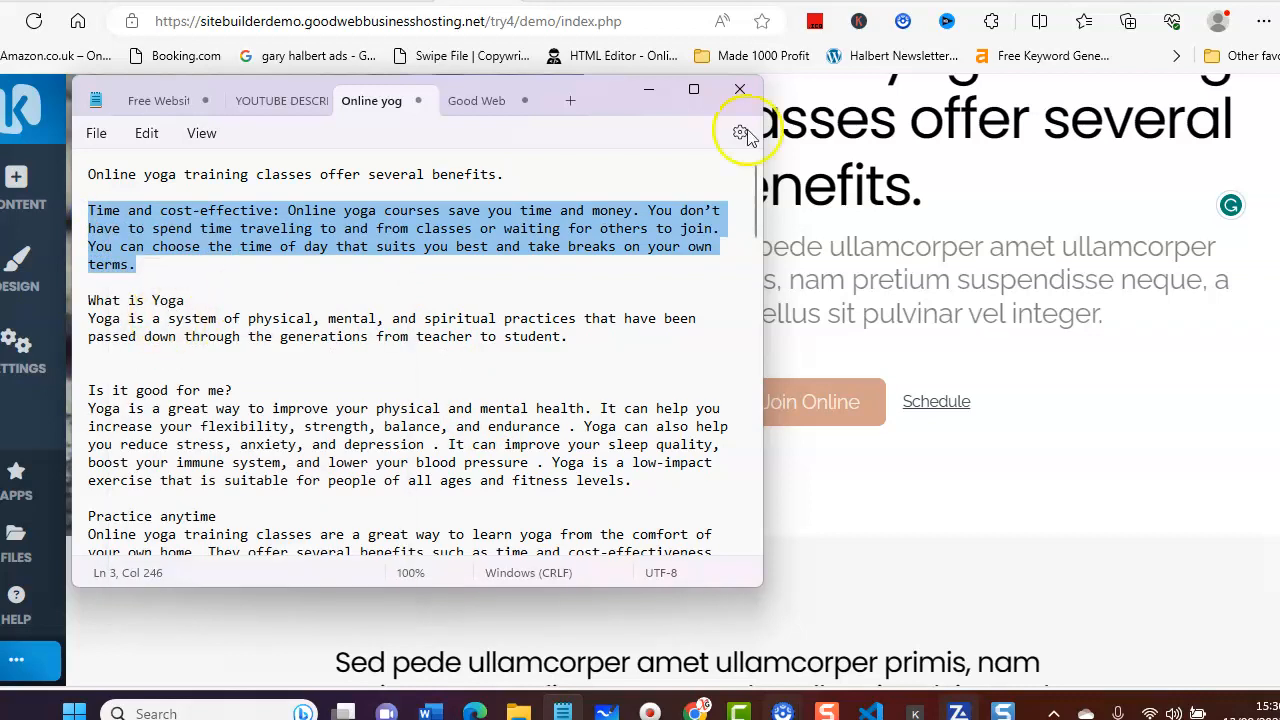
{"action": "left_click", "coordinate": [665, 90]}
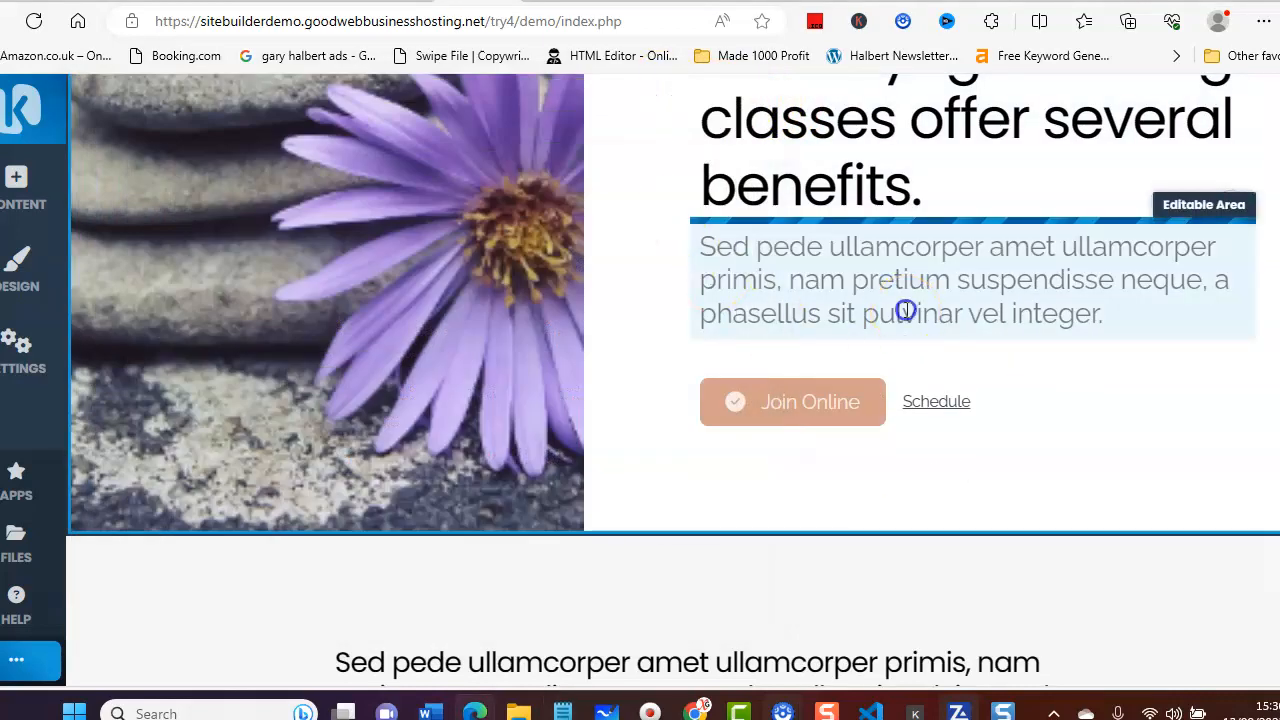
Replace the placeholder paragraph below the hero heading with the copied text and correct "cost-effective" to "cost-effectiveness".
{"action": "left_click", "coordinate": [1106, 314]}
{"action": "left_click_drag", "start_coordinate": [1106, 314], "coordinate": [727, 231]}
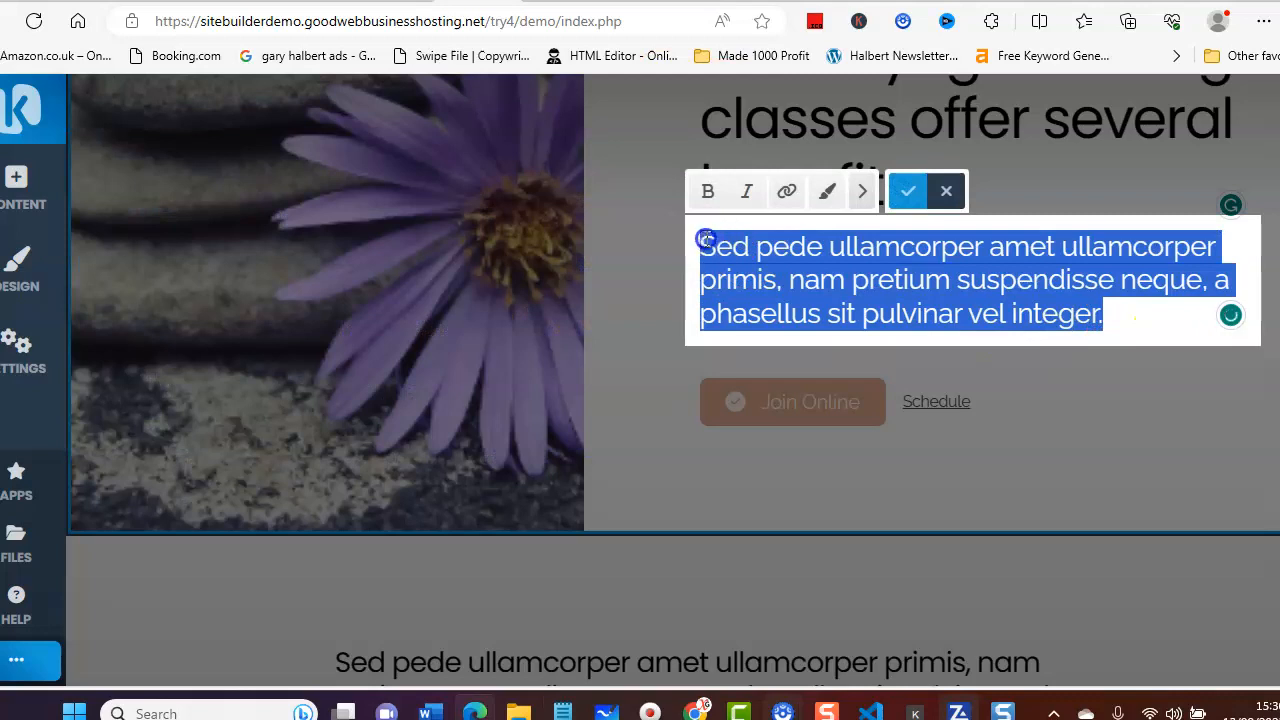
{"action": "right_click", "coordinate": [729, 250]}
{"action": "left_click", "coordinate": [782, 389]}
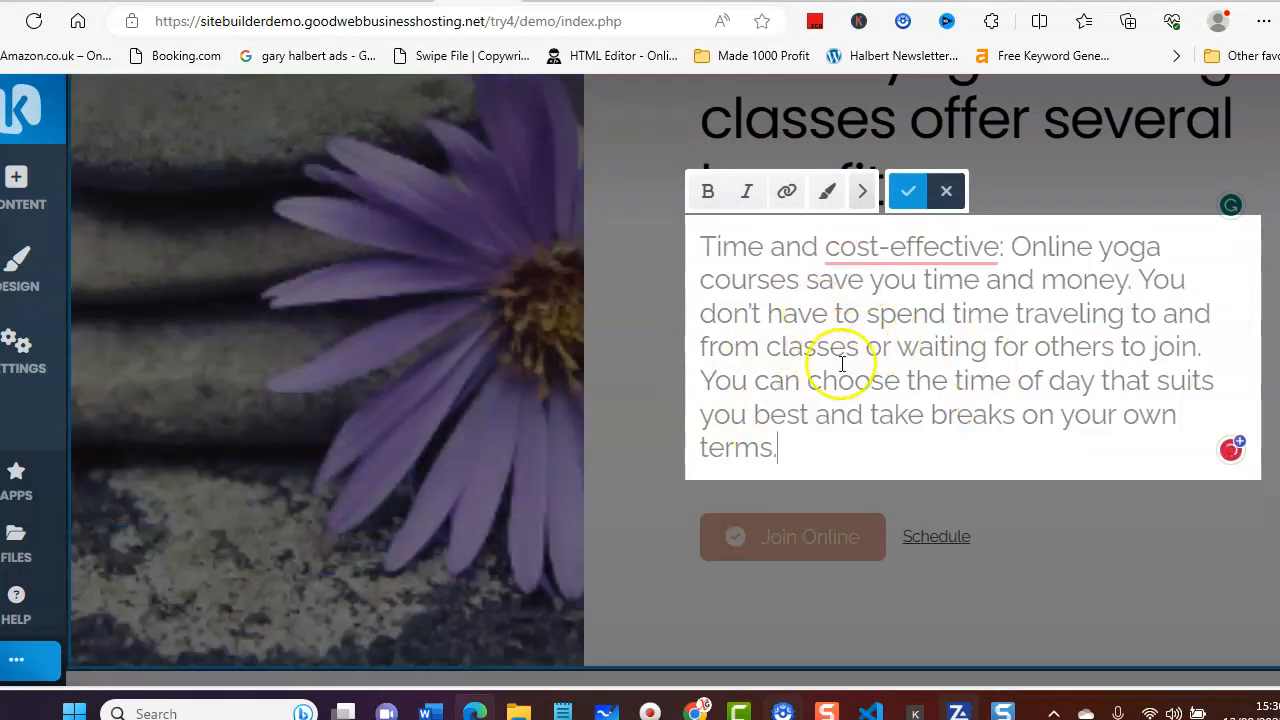
{"action": "mouse_move", "coordinate": [882, 245]}
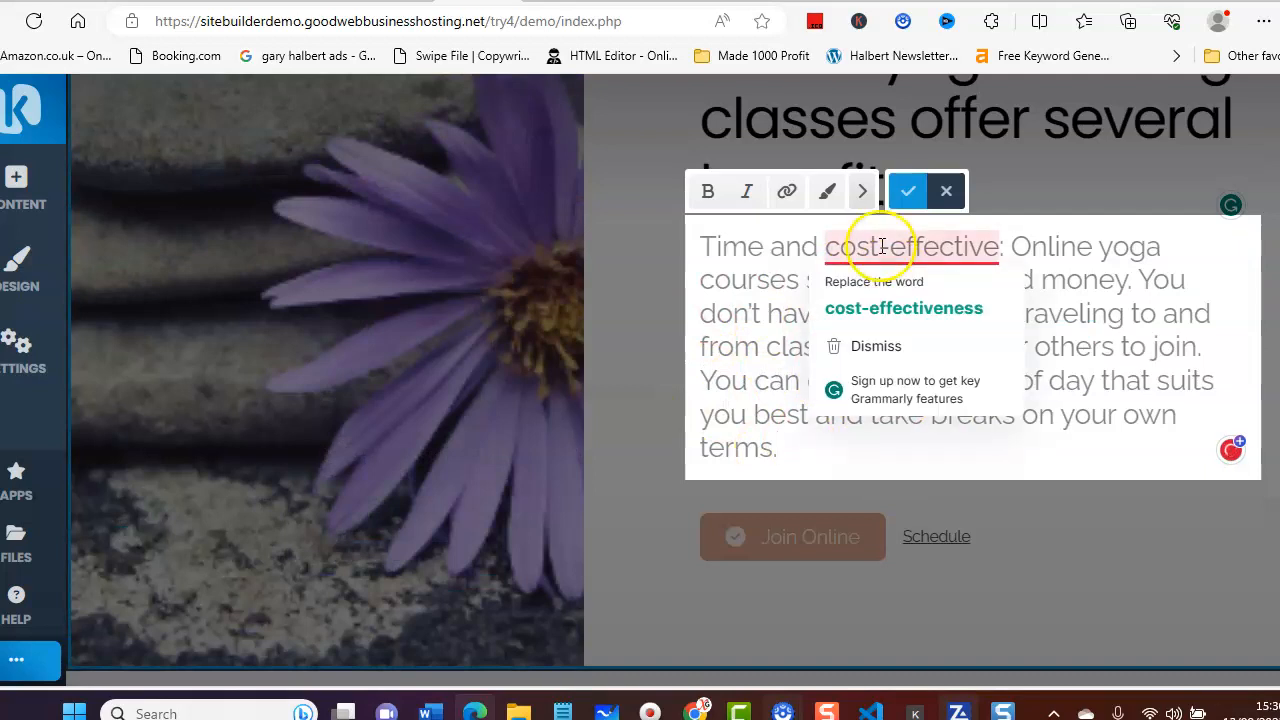
{"action": "left_click", "coordinate": [883, 308]}
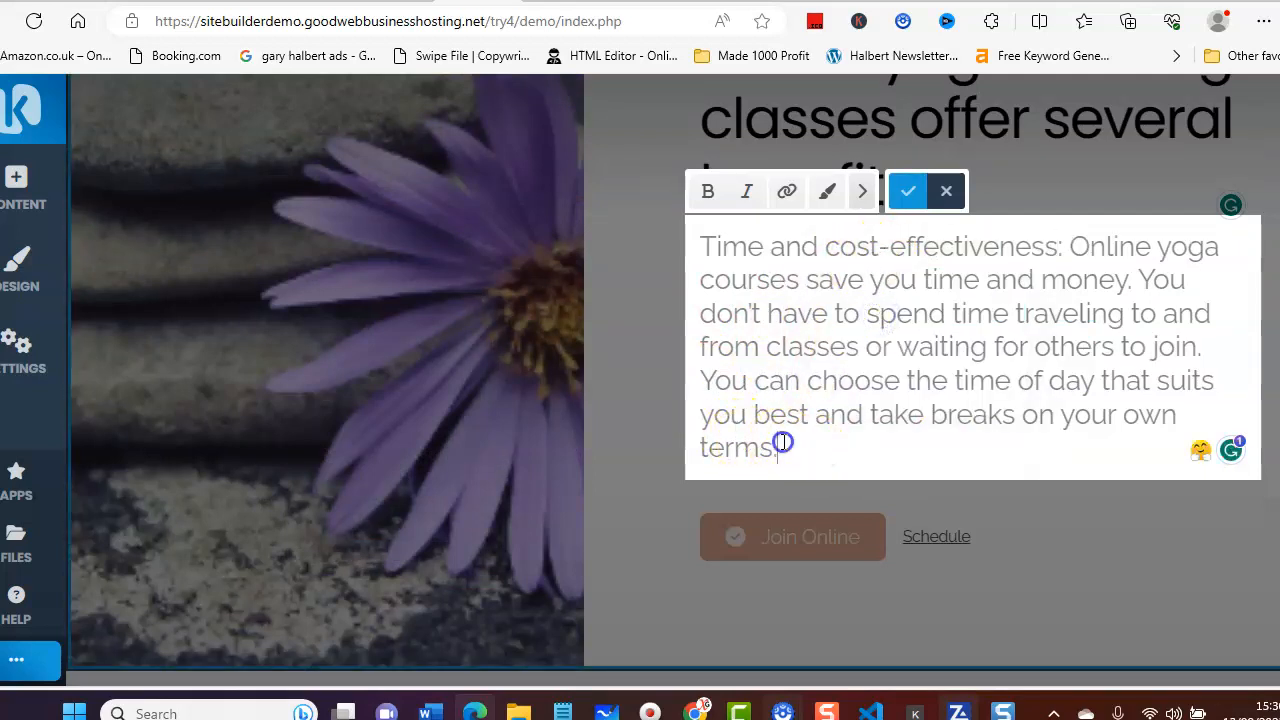
Reduce the font size of the entire hero paragraph by several increments and save the text.
{"action": "left_click_drag", "start_coordinate": [782, 449], "coordinate": [700, 247]}
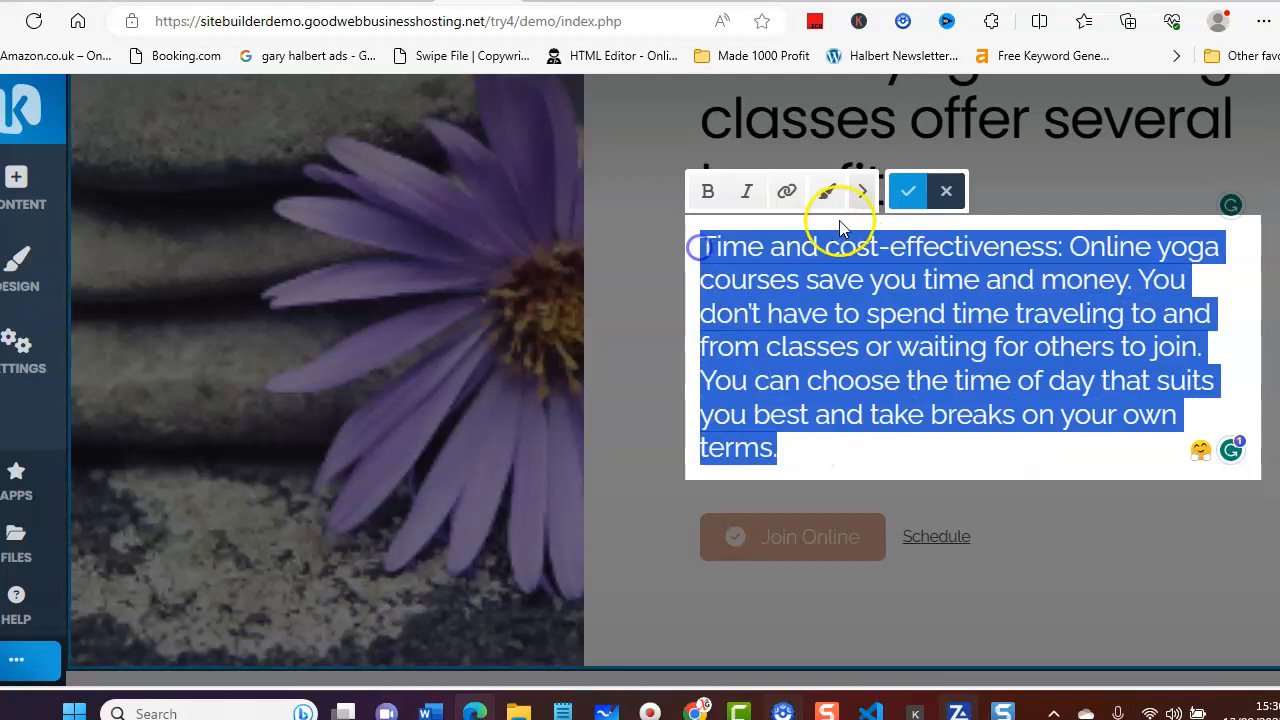
{"action": "left_click", "coordinate": [863, 191]}
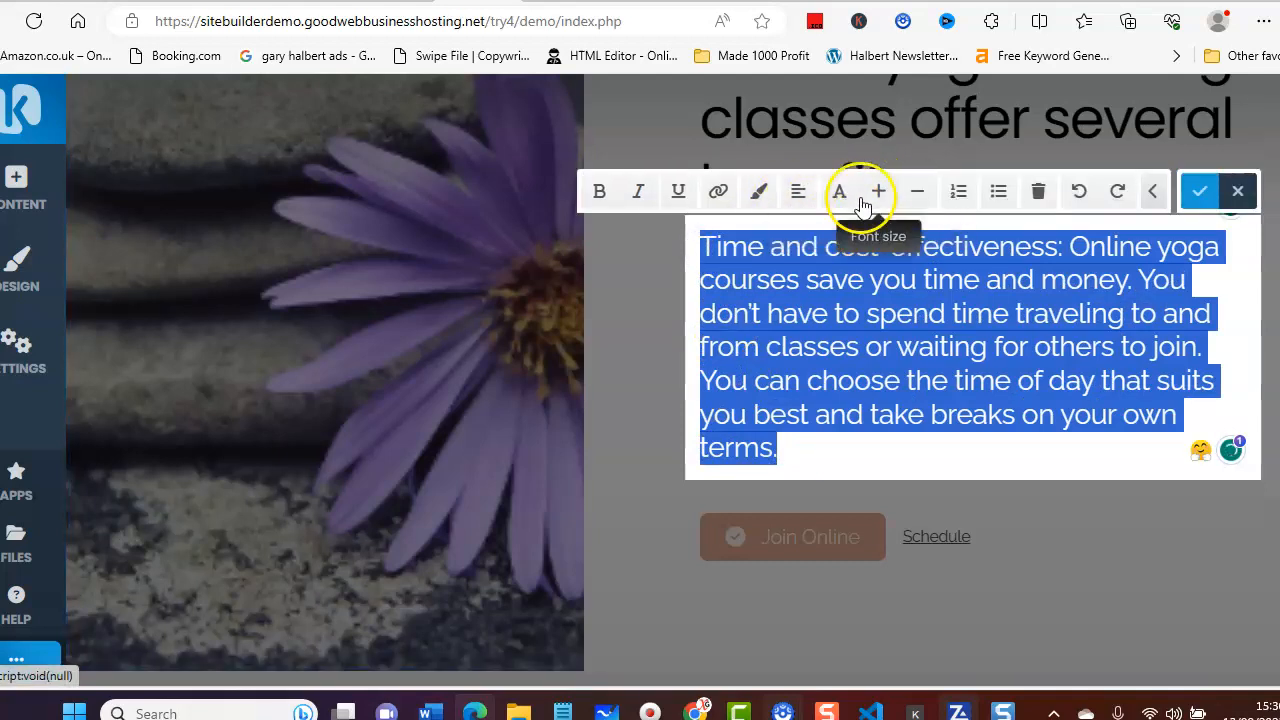
{"action": "left_click", "coordinate": [920, 196]}
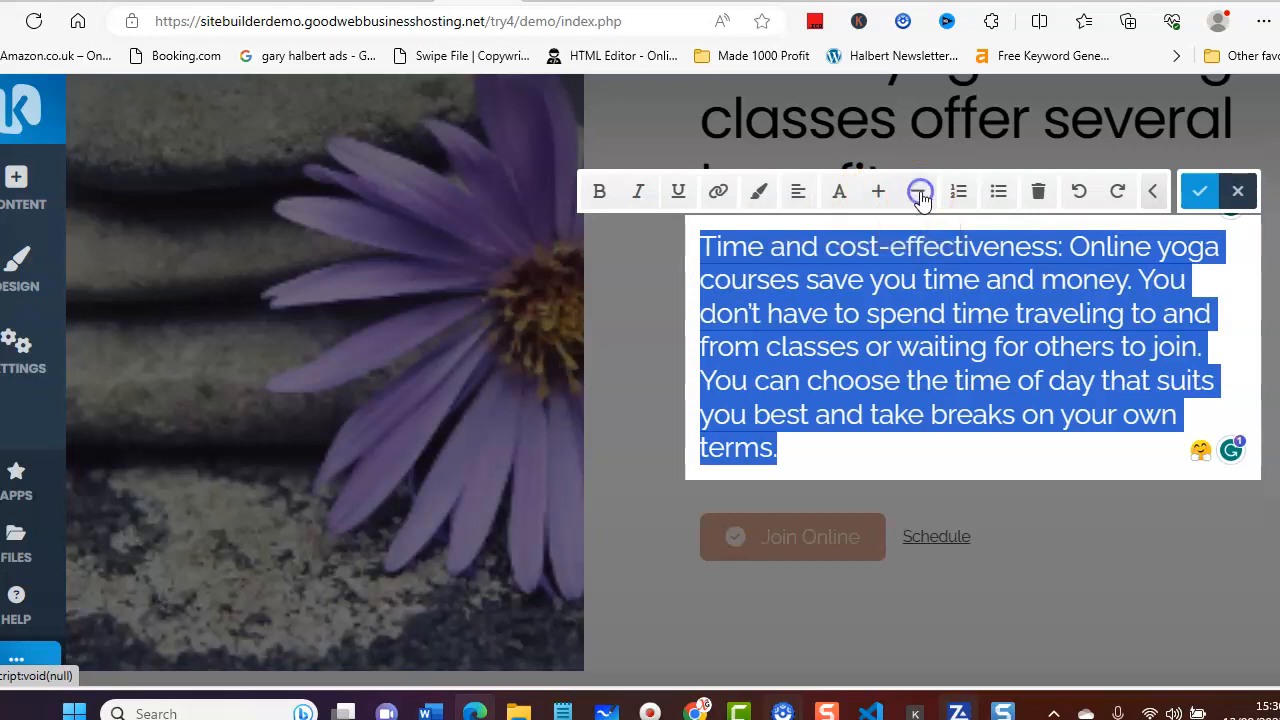
{"action": "left_click", "coordinate": [920, 196]}
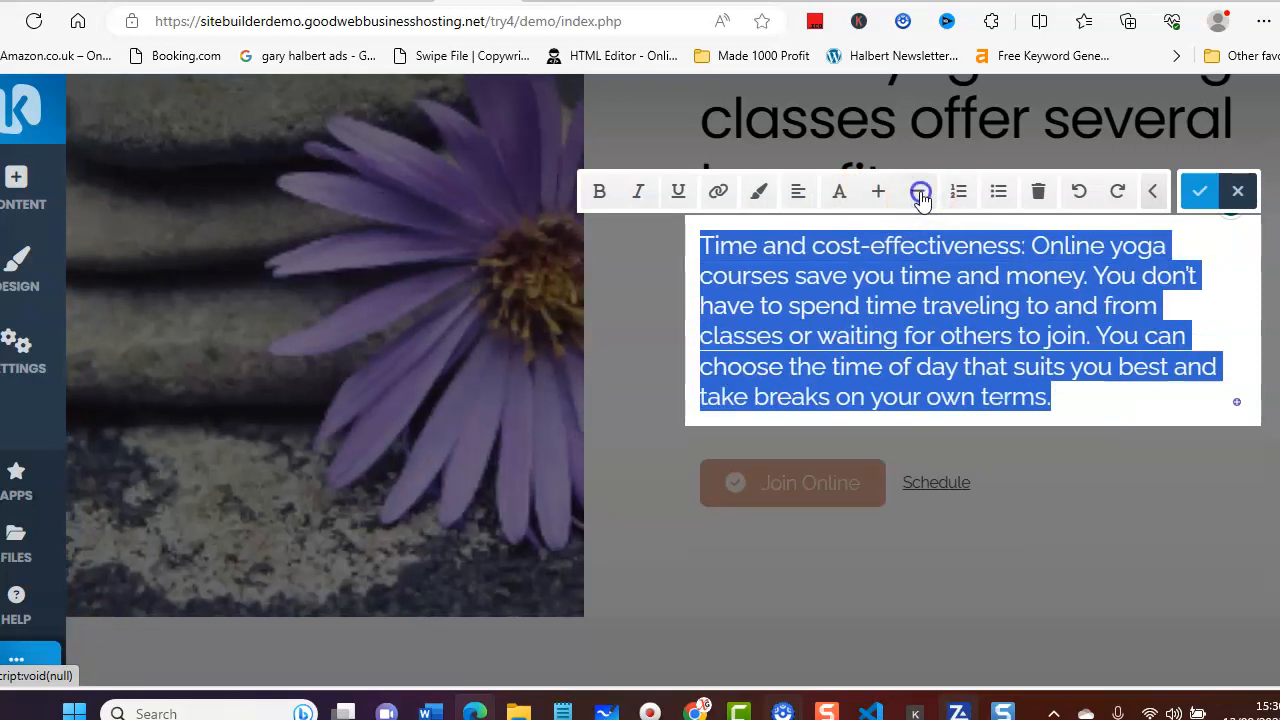
{"action": "left_click", "coordinate": [920, 196]}
{"action": "left_click", "coordinate": [920, 196]}
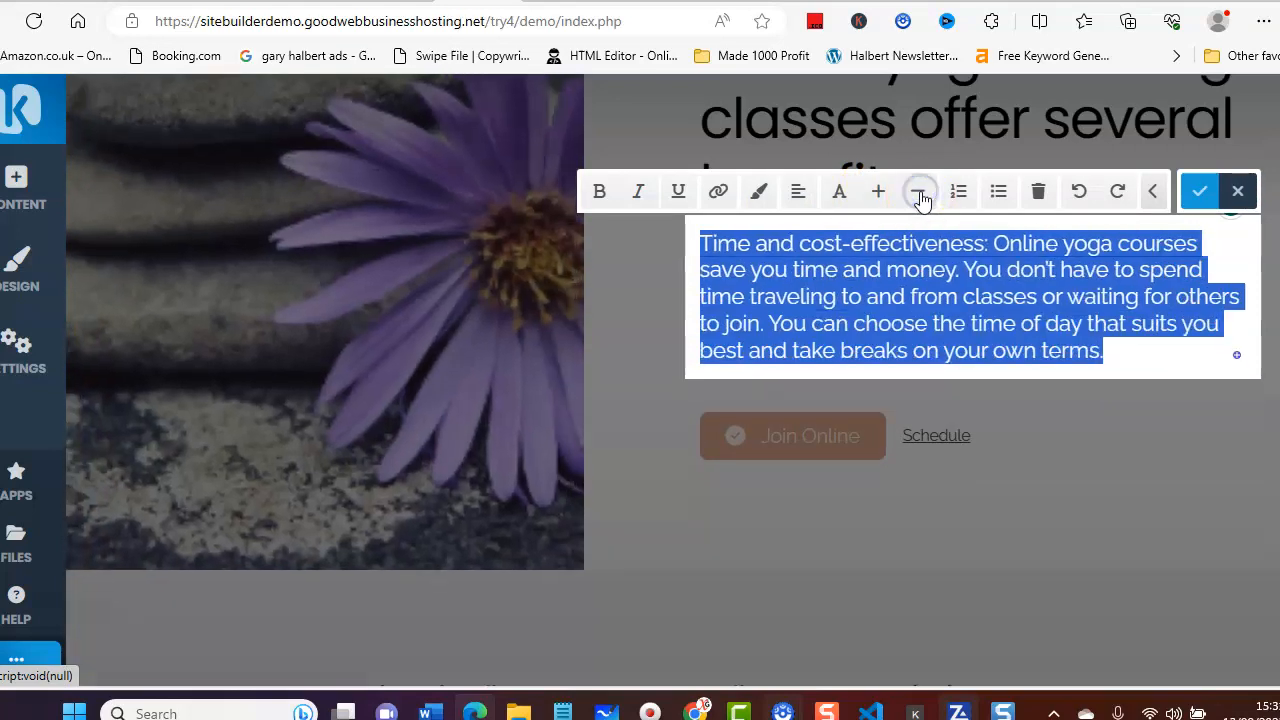
{"action": "left_click", "coordinate": [920, 196]}
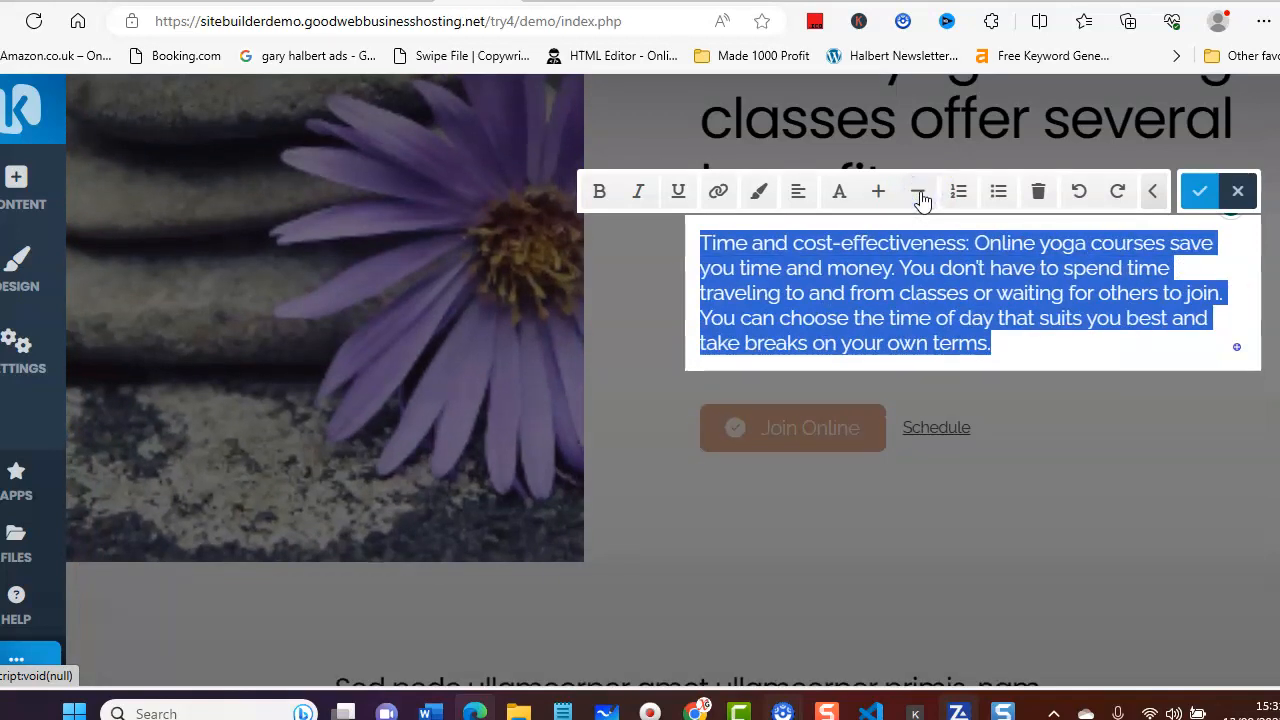
{"action": "left_click", "coordinate": [920, 196]}
{"action": "left_click", "coordinate": [879, 193]}
{"action": "left_click", "coordinate": [880, 194]}
{"action": "left_click", "coordinate": [882, 195]}
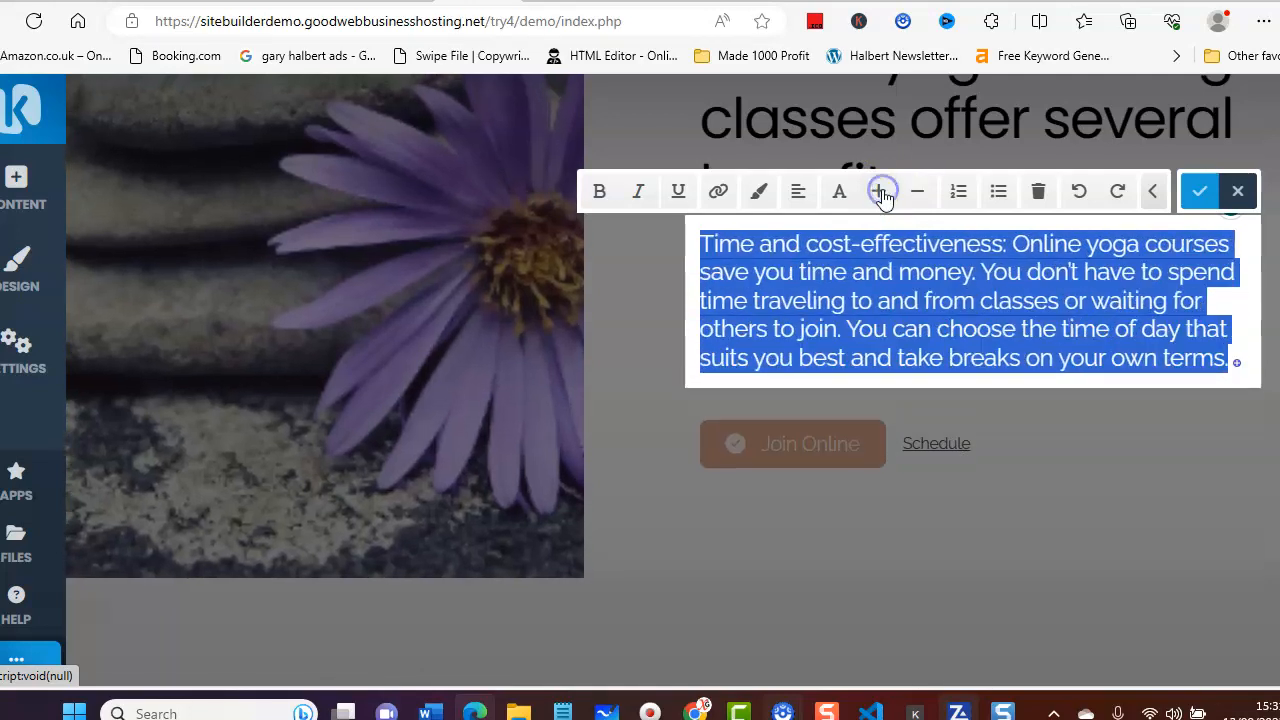
{"action": "left_click", "coordinate": [912, 196]}
{"action": "left_click", "coordinate": [914, 196]}
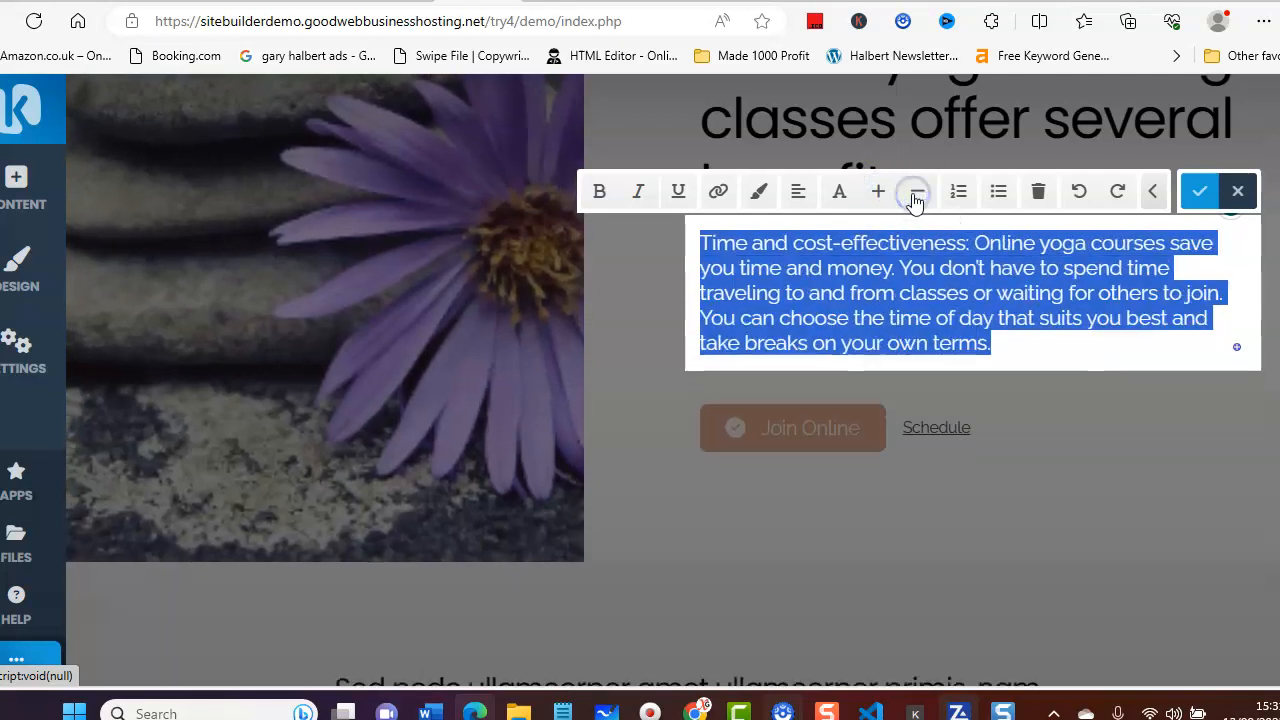
{"action": "left_click", "coordinate": [913, 197]}
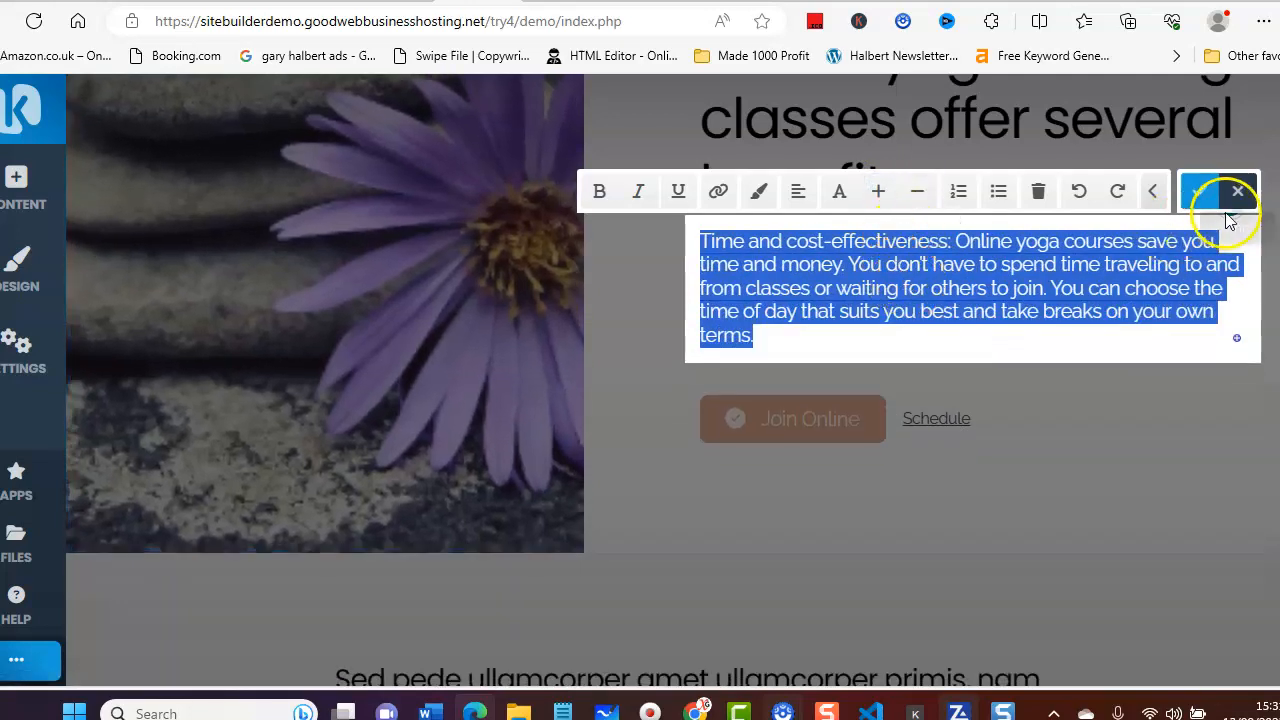
{"action": "left_click", "coordinate": [1198, 192]}
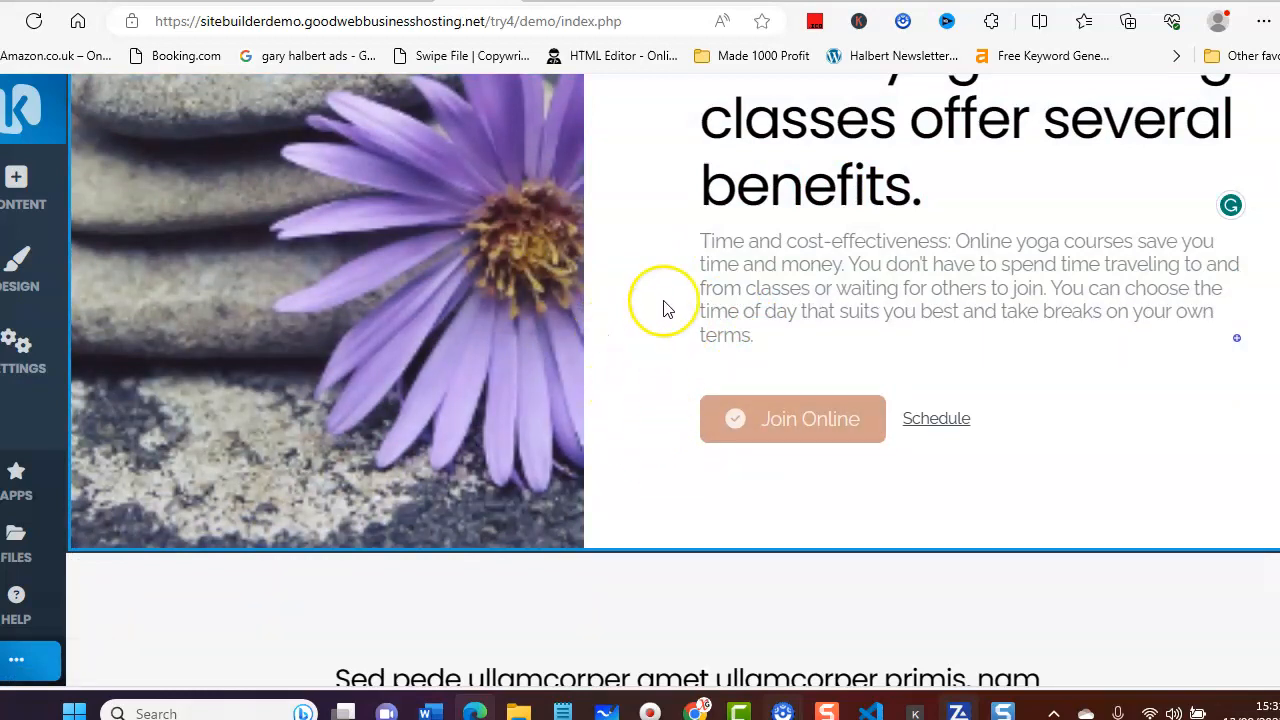
Color the entire hero paragraph text with the black swatch.
{"action": "left_click_drag", "start_coordinate": [777, 311], "coordinate": [694, 250]}
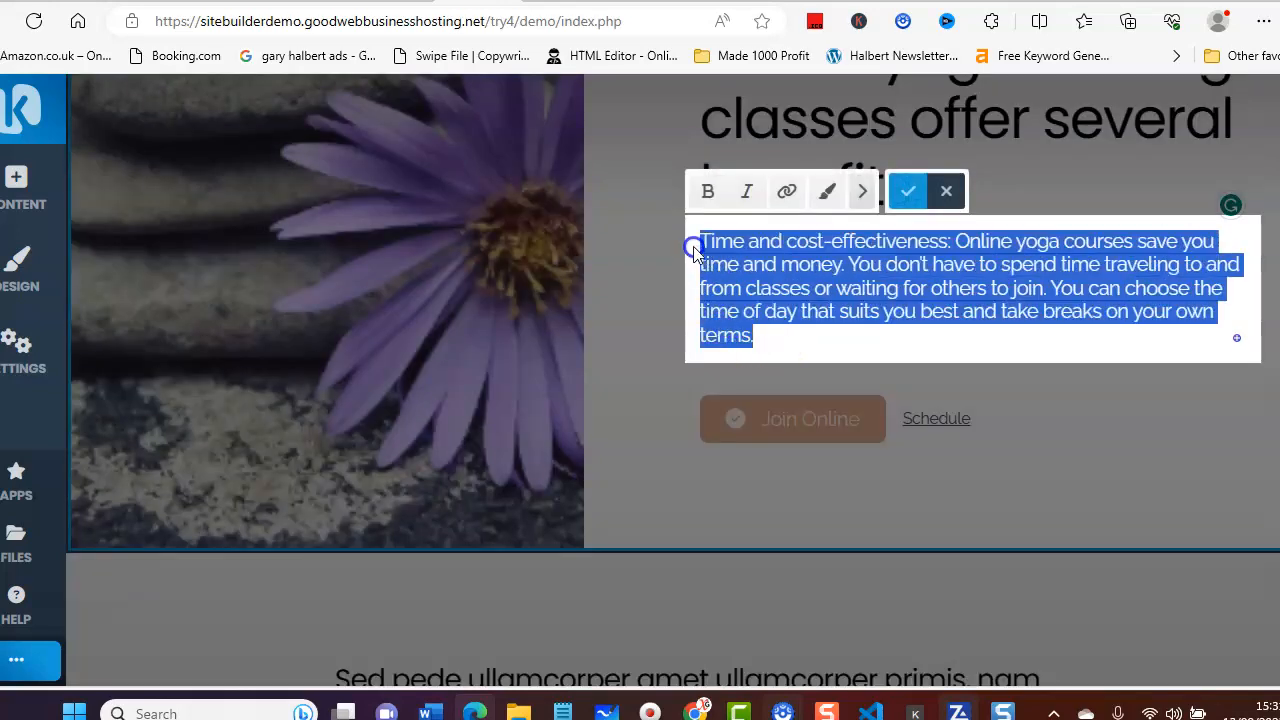
{"action": "left_click", "coordinate": [827, 191]}
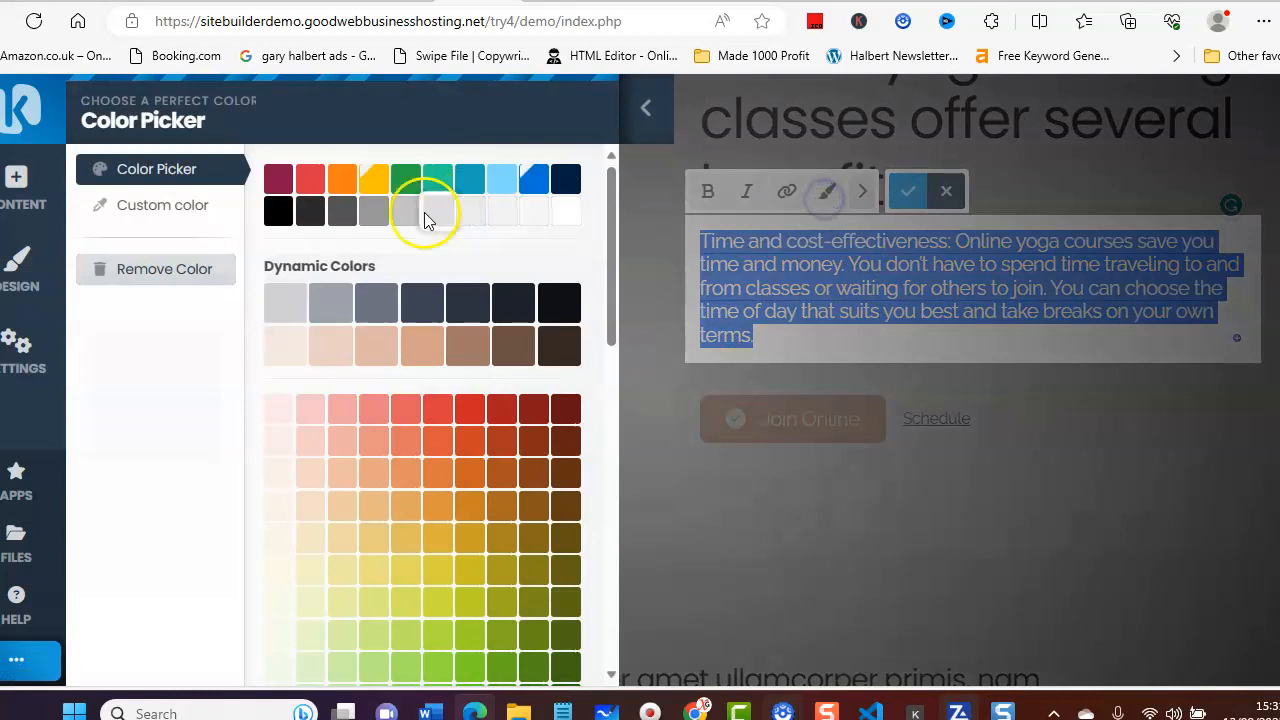
{"action": "left_click", "coordinate": [282, 212]}
{"action": "left_click", "coordinate": [822, 281]}
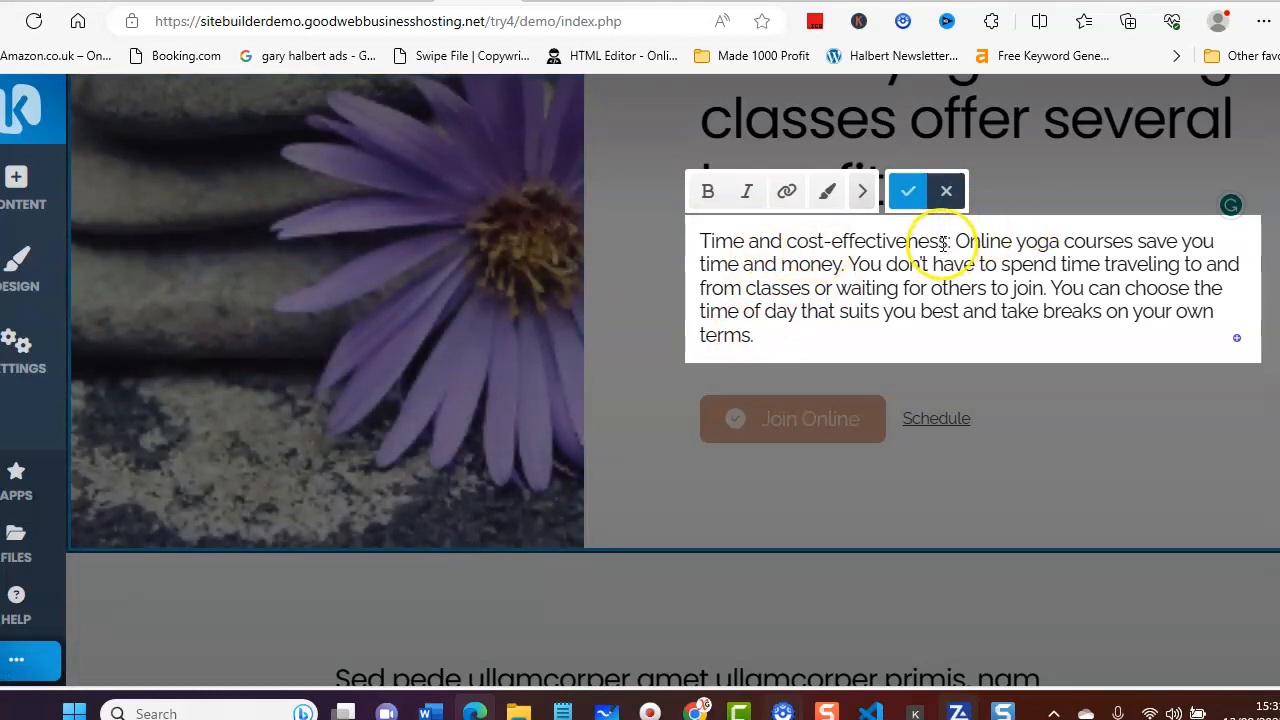
Make the lead-in "Time and cost-effectiveness:" bold in the hero paragraph and save the text.
{"action": "left_click_drag", "start_coordinate": [952, 242], "coordinate": [799, 243]}
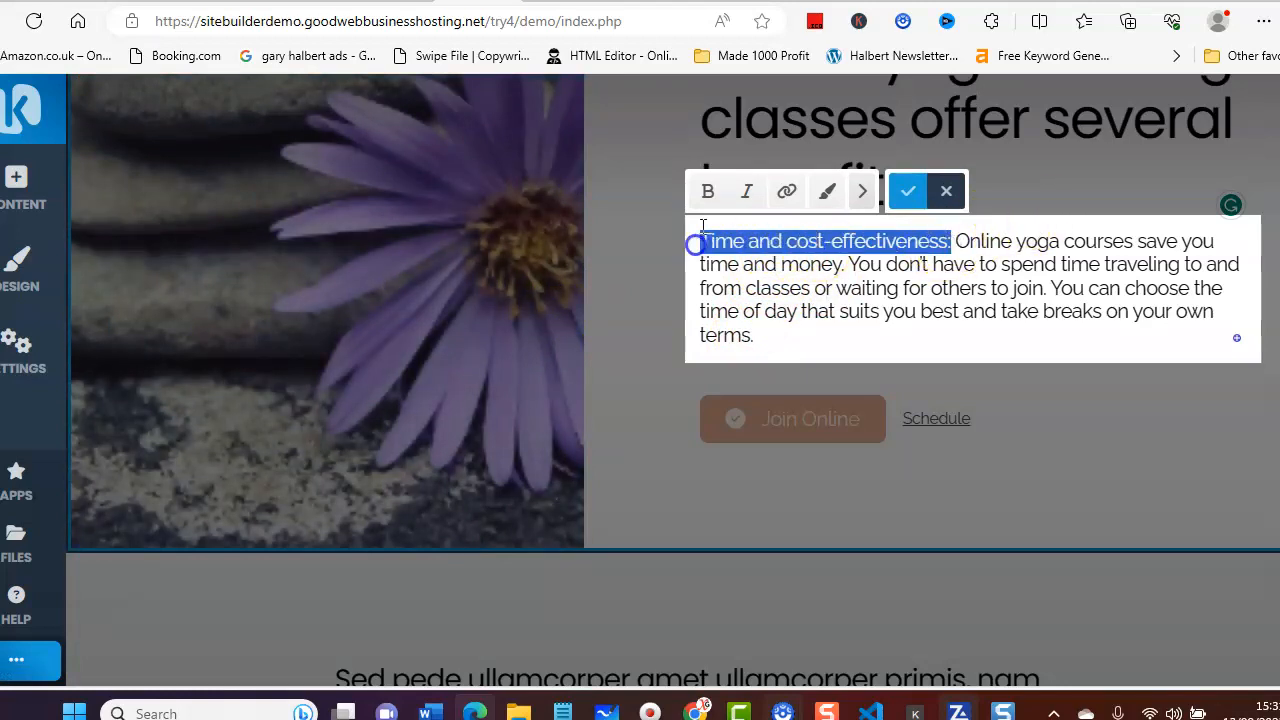
{"action": "left_click", "coordinate": [708, 191]}
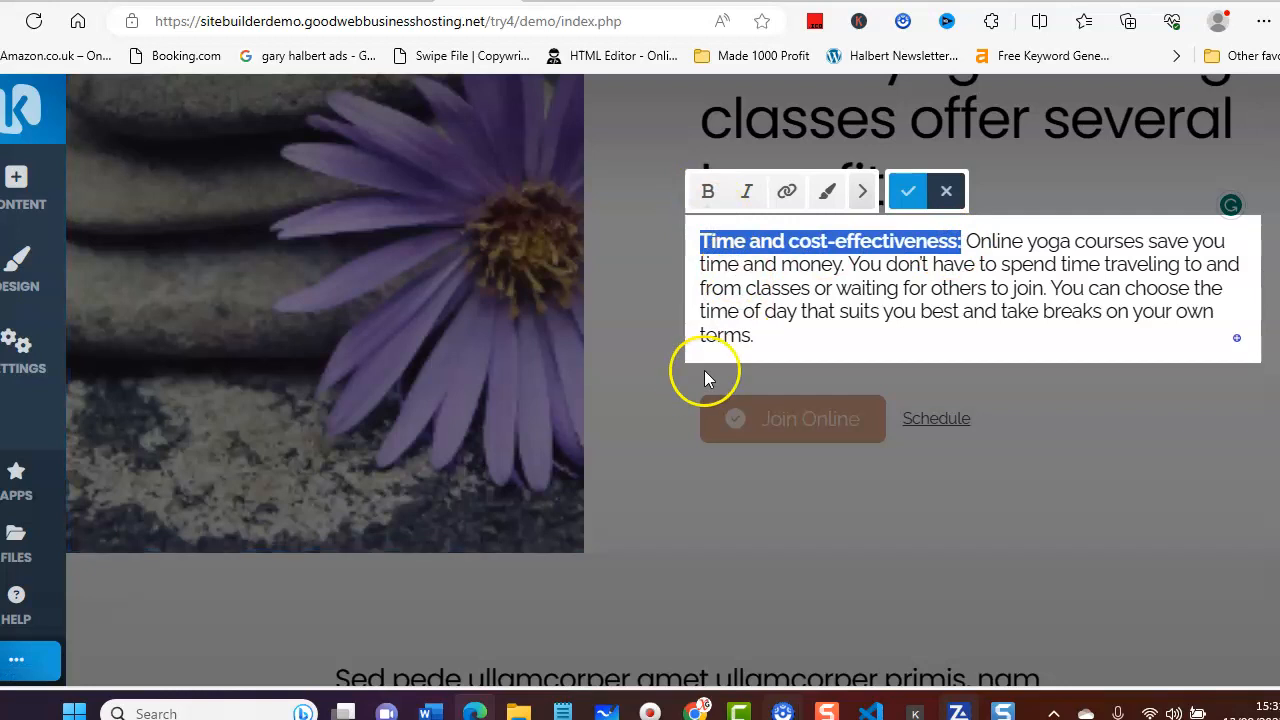
{"action": "left_click", "coordinate": [908, 191]}
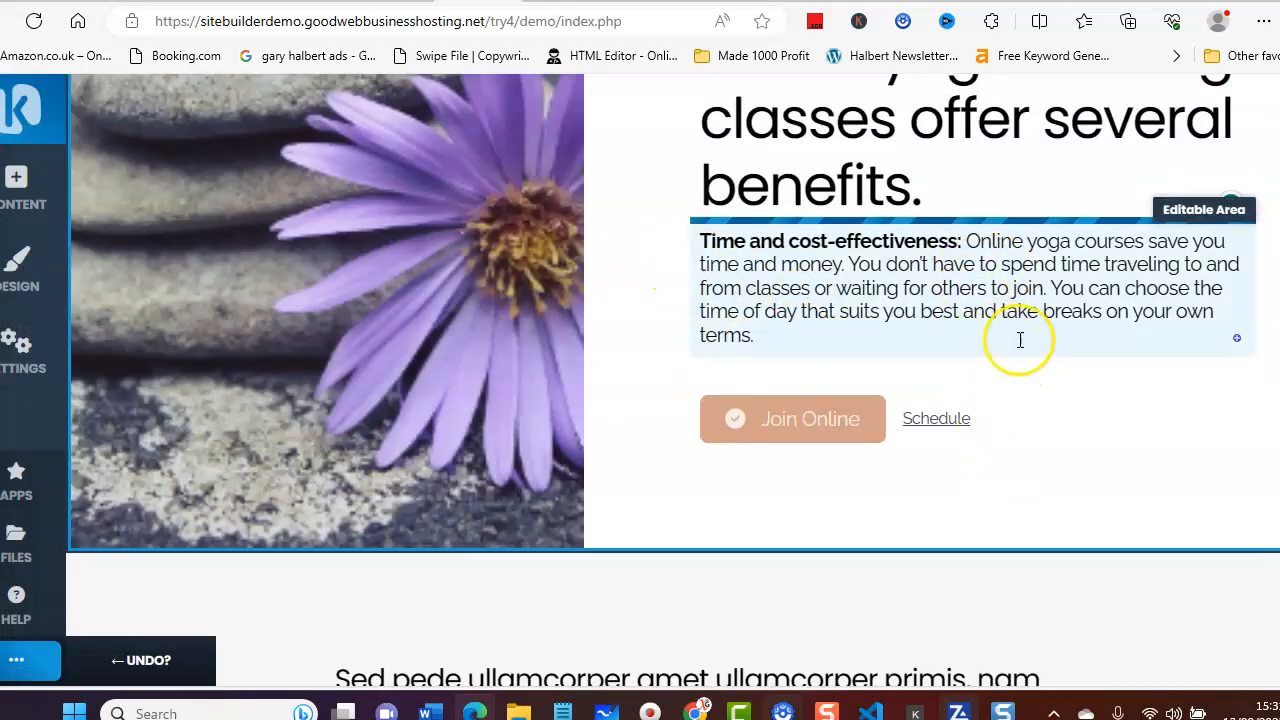
Open the settings of the "Schedule" link beside the Join Online button and remove the link, confirming the removal.
{"action": "scroll", "coordinate": [1020, 337], "scroll_direction": "down", "scroll_amount": 1}
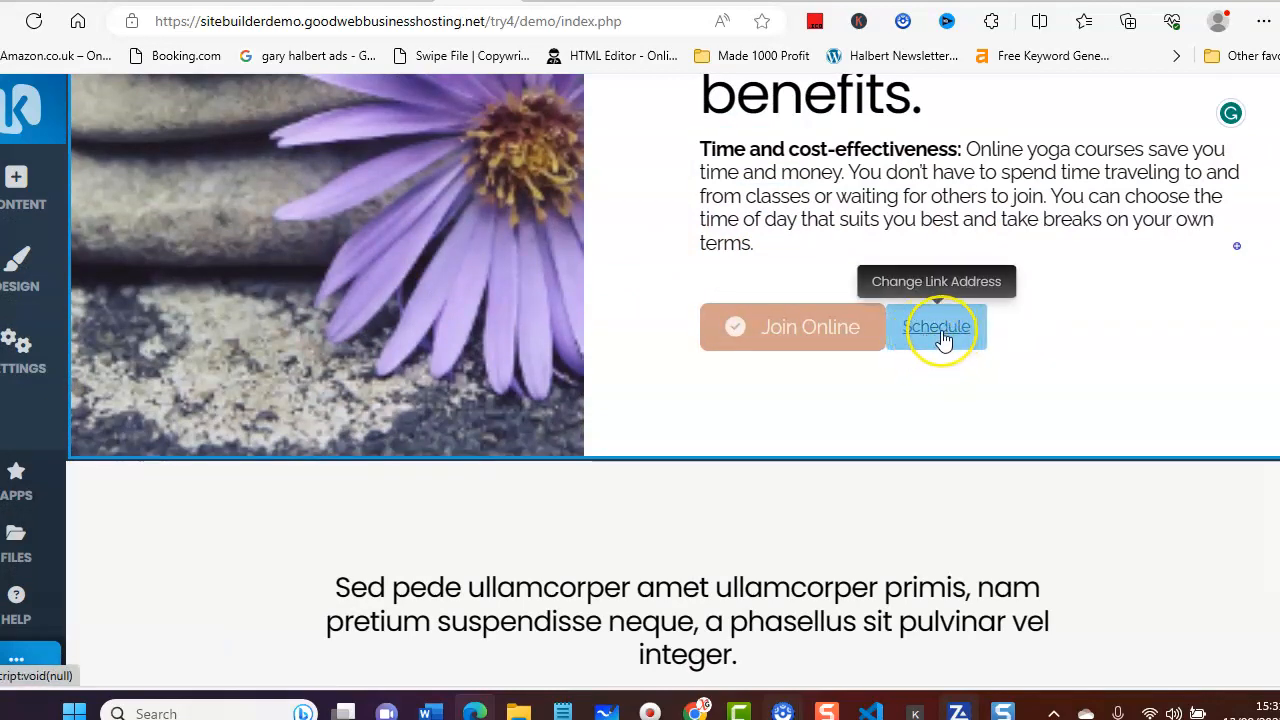
{"action": "left_click", "coordinate": [940, 330]}
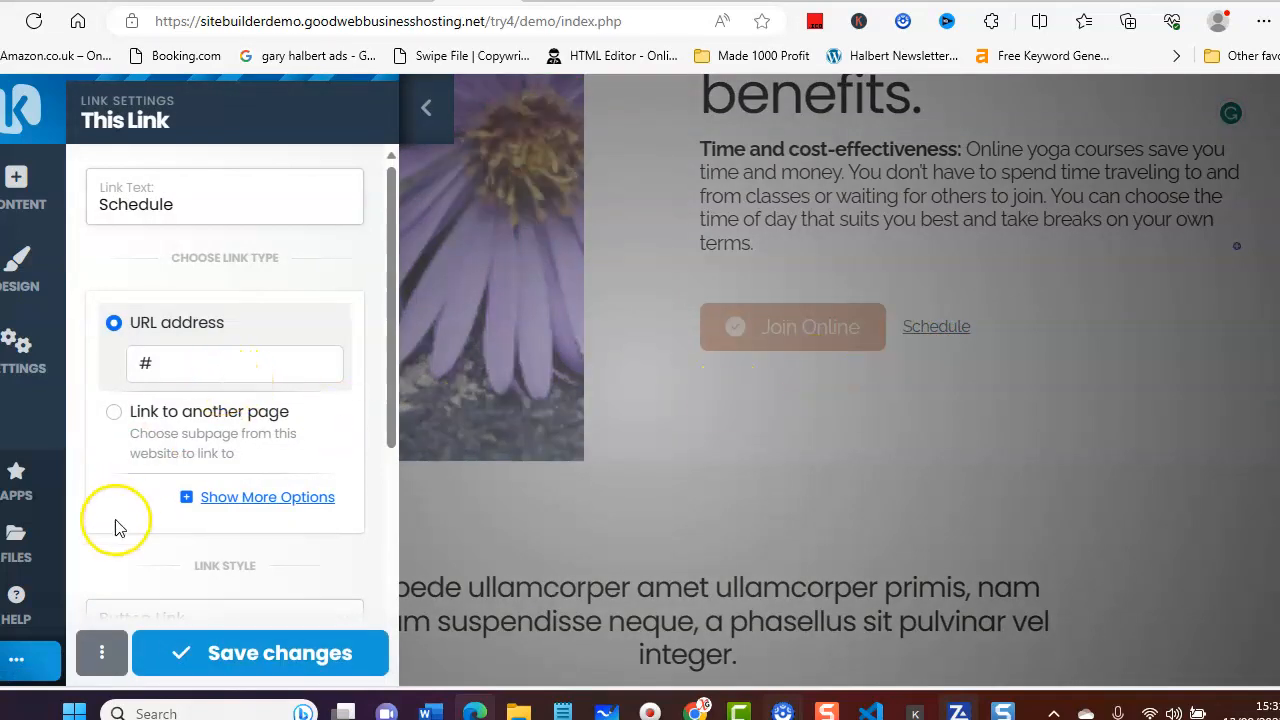
{"action": "left_click", "coordinate": [102, 653]}
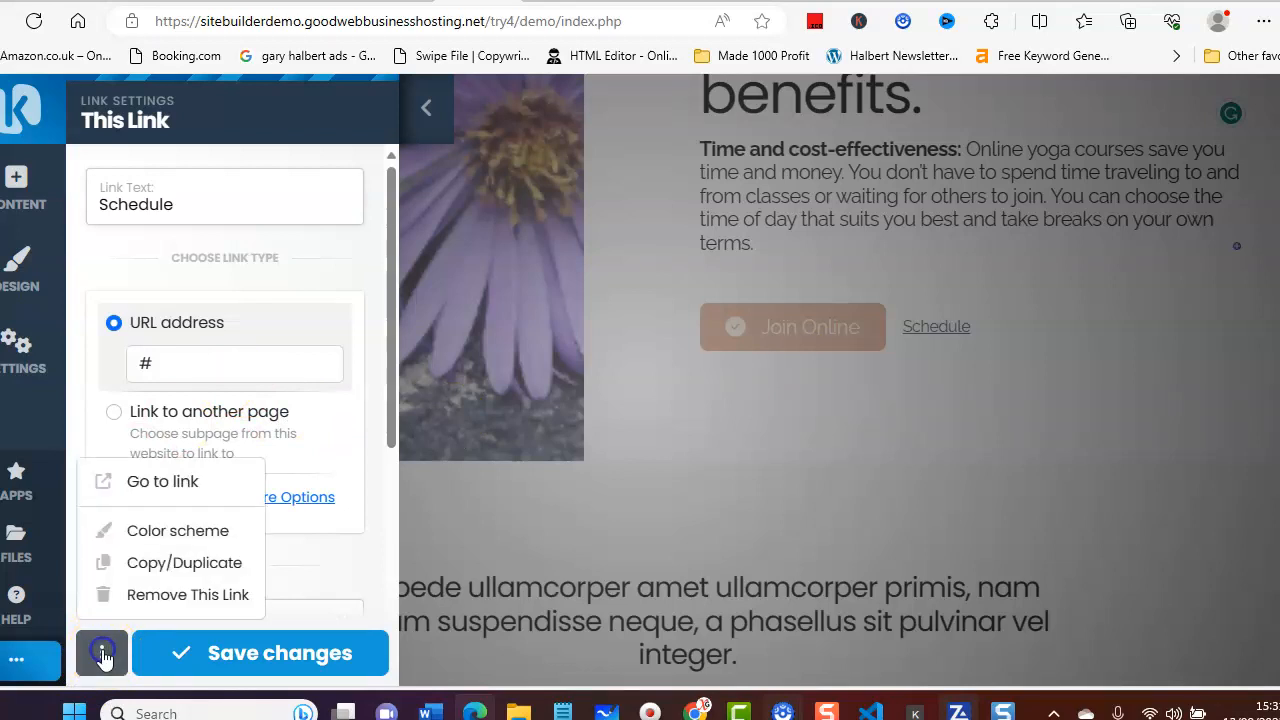
{"action": "left_click", "coordinate": [157, 598]}
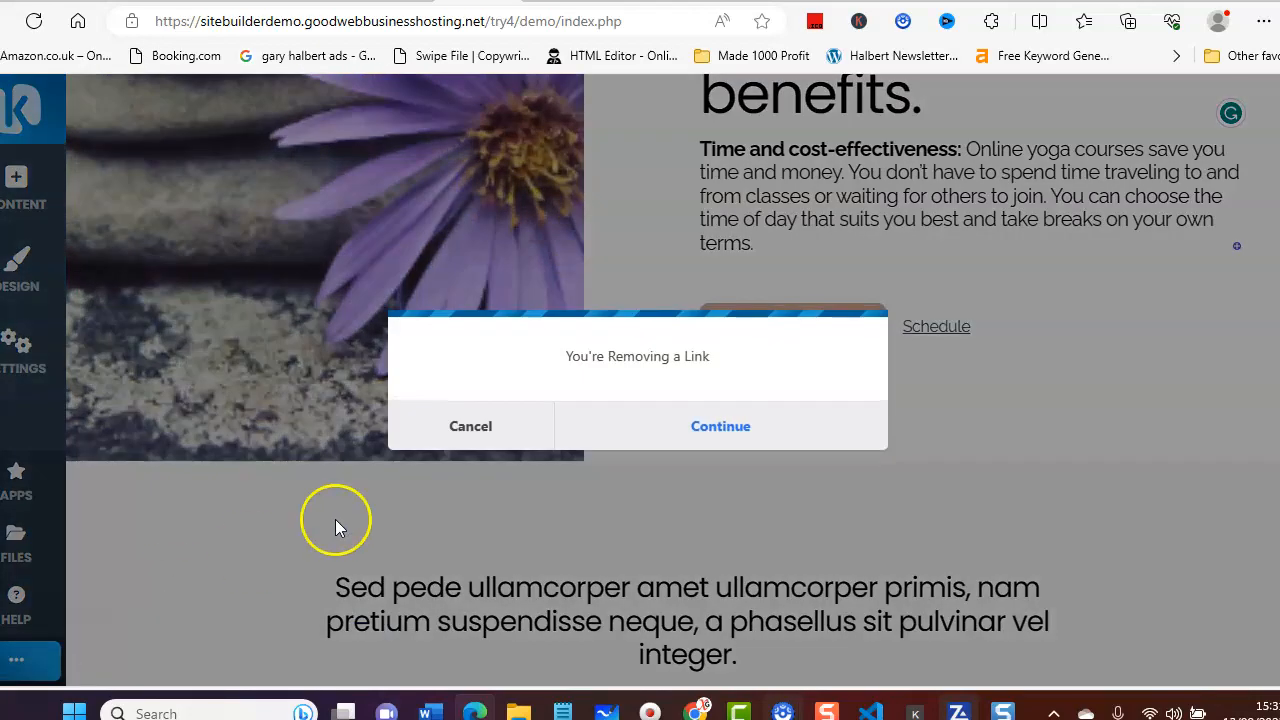
{"action": "left_click", "coordinate": [698, 428]}
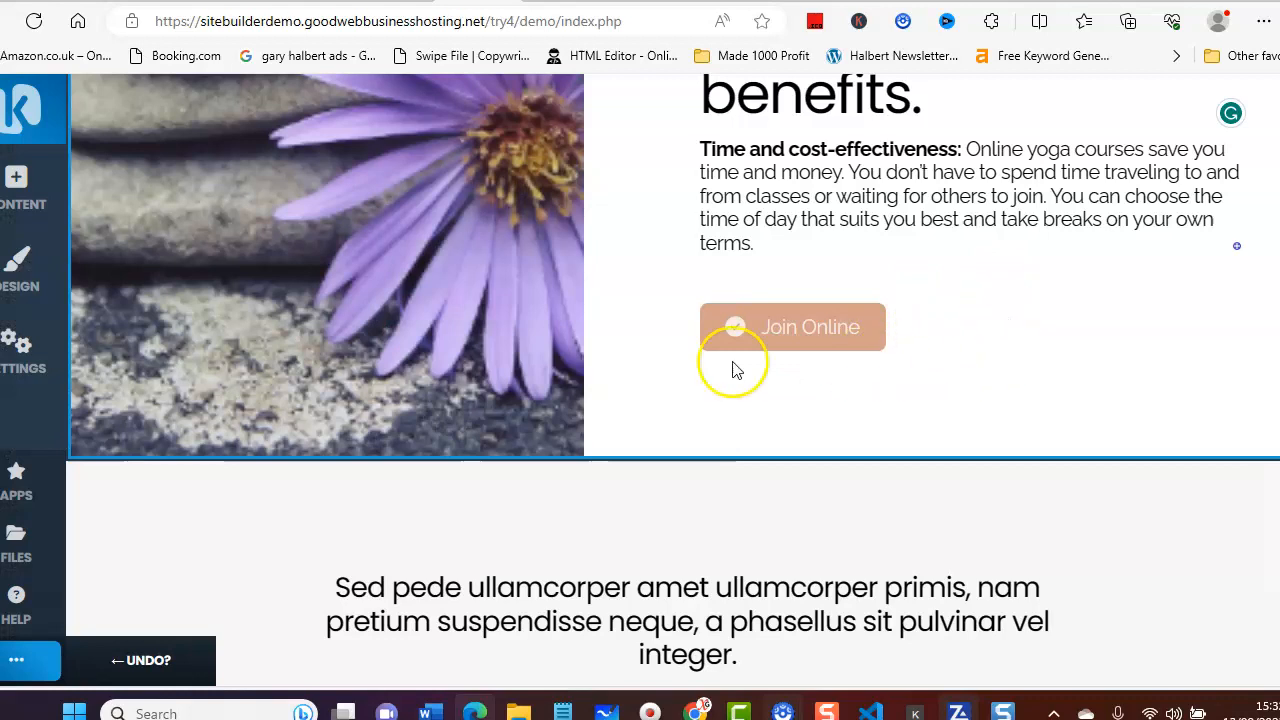
Link the Join Online button to the Gallery subpage and save the link settings.
{"action": "left_click", "coordinate": [764, 336]}
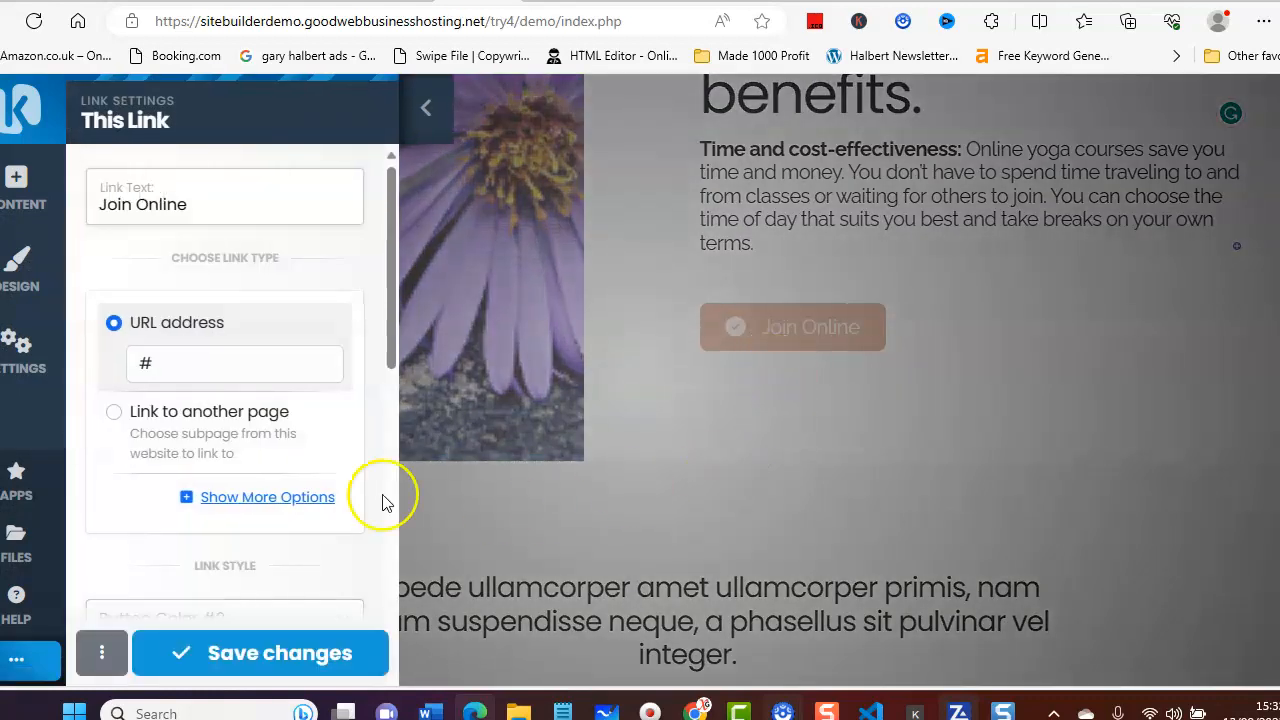
{"action": "left_click", "coordinate": [117, 413]}
{"action": "left_click", "coordinate": [180, 456]}
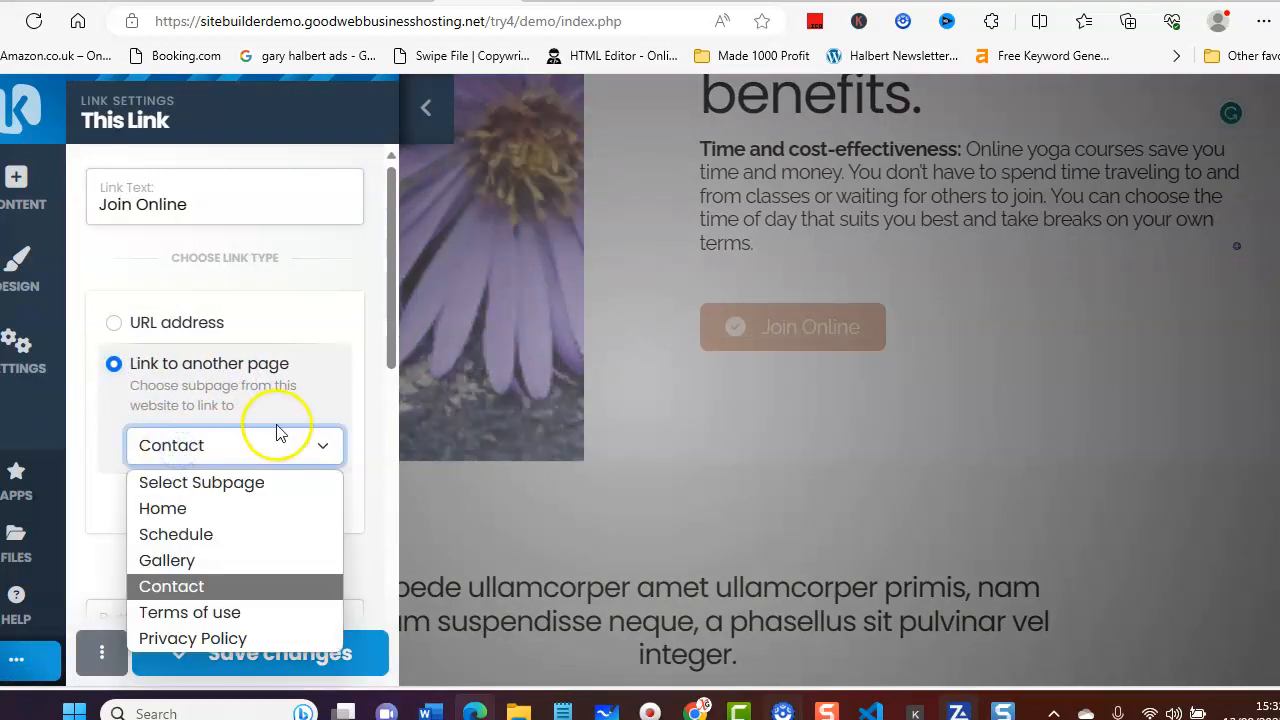
{"action": "scroll", "coordinate": [278, 432], "scroll_direction": "down", "scroll_amount": 1}
{"action": "left_click", "coordinate": [229, 366]}
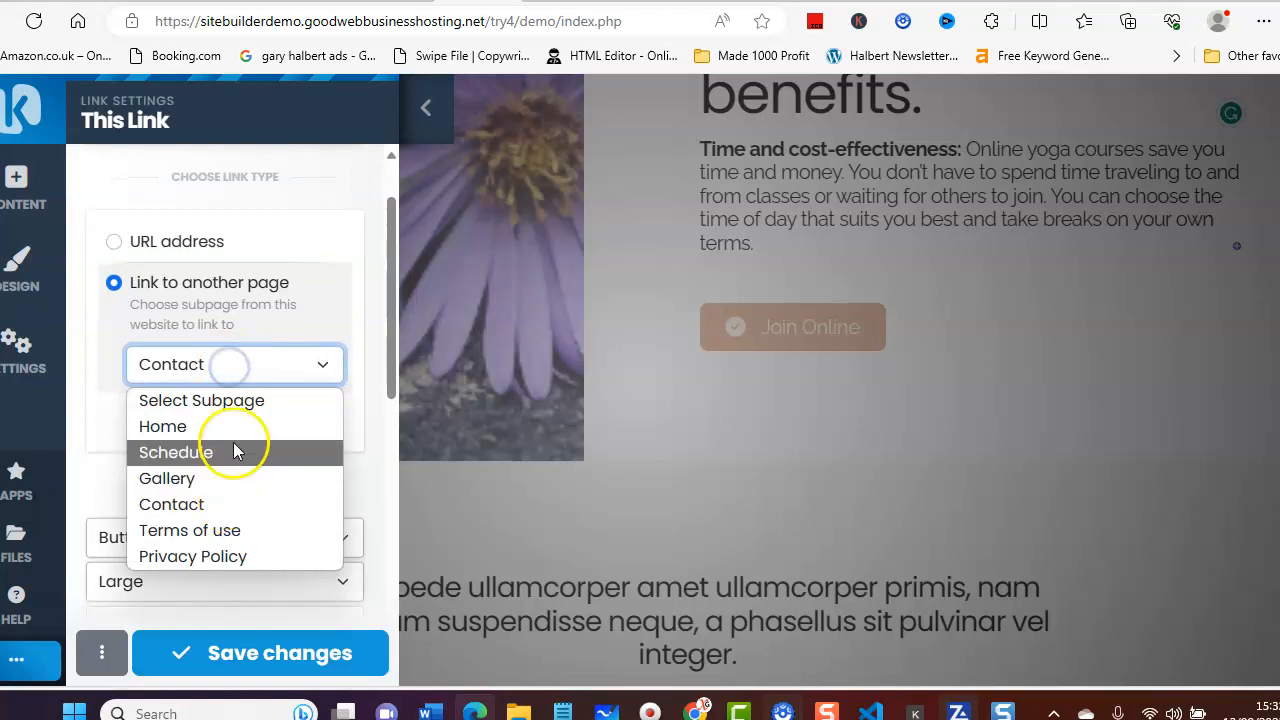
{"action": "left_click", "coordinate": [166, 478]}
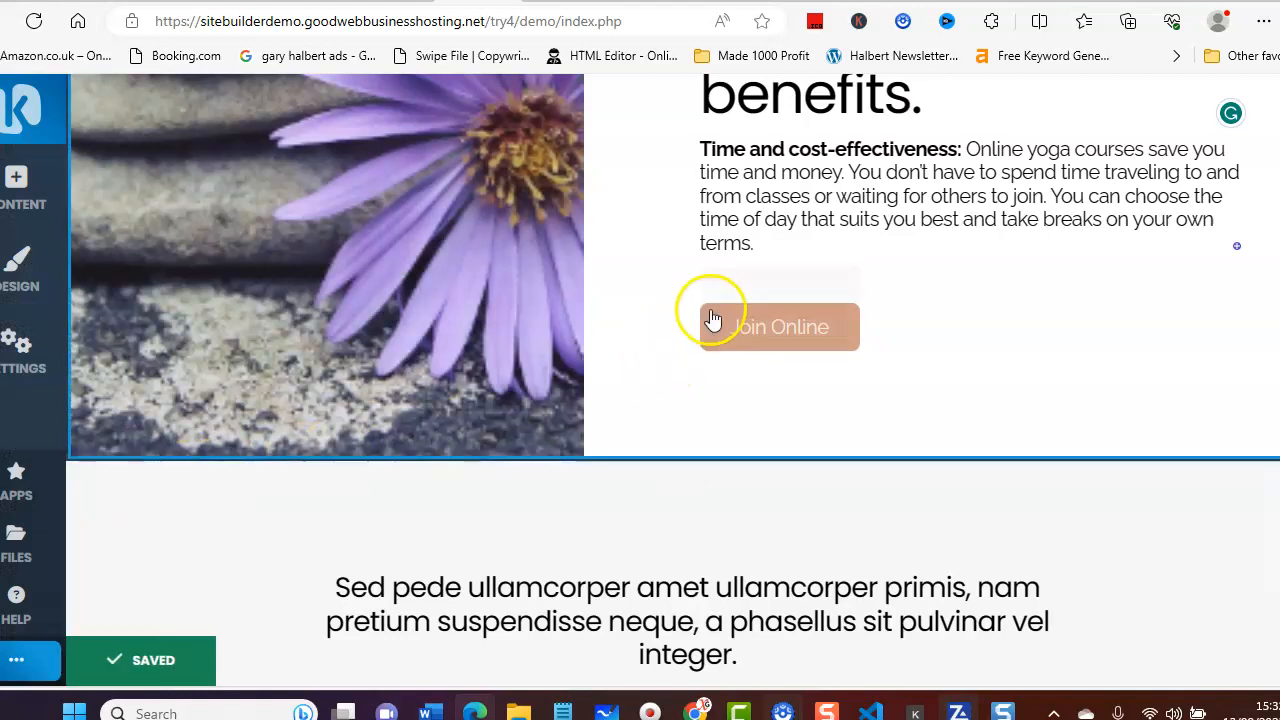
Change the hero button's link text to "Gallery" and save the changes.
{"action": "left_click", "coordinate": [743, 318]}
{"action": "left_click", "coordinate": [743, 318]}
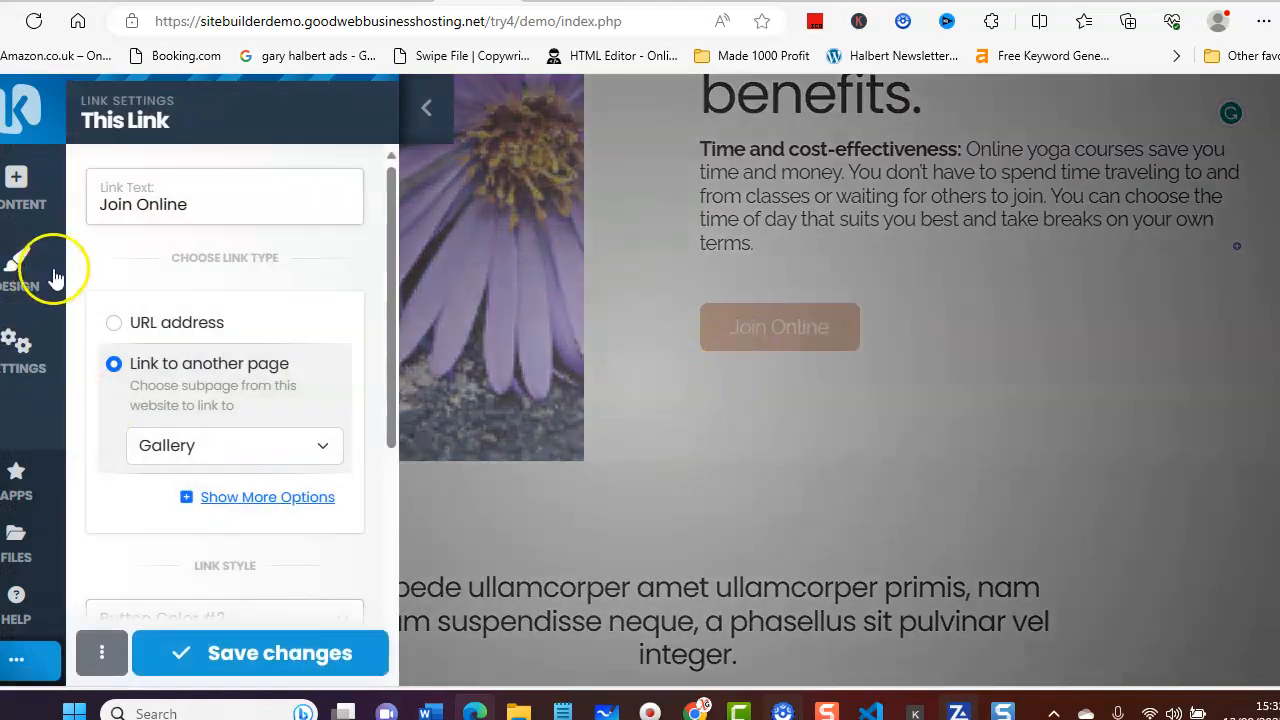
{"action": "left_click_drag", "start_coordinate": [198, 200], "coordinate": [93, 205]}
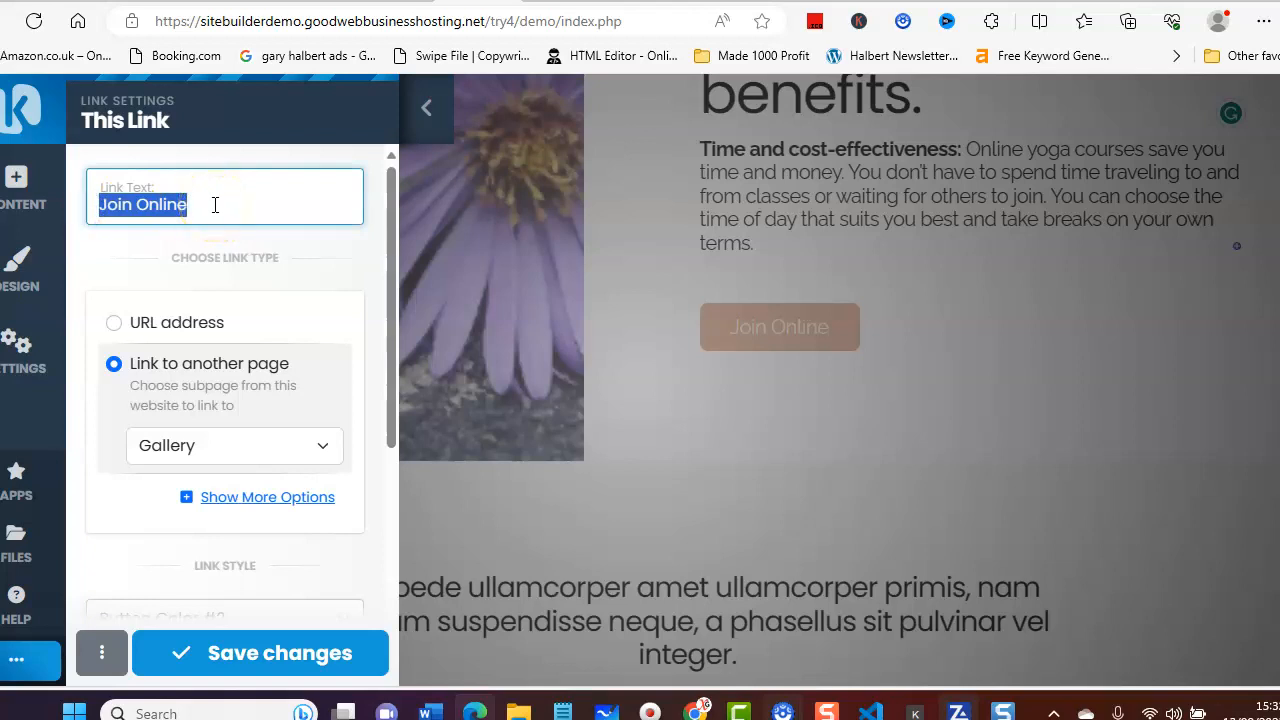
{"action": "type", "text": "Gallery"}
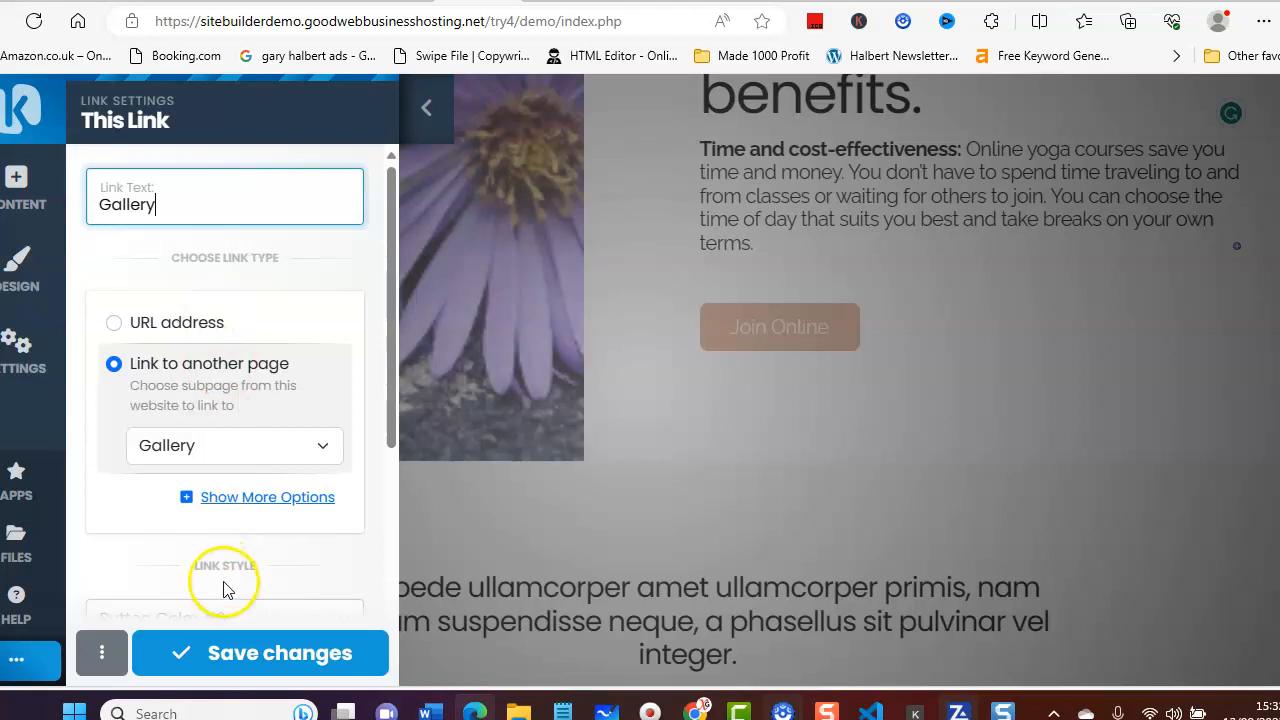
{"action": "left_click", "coordinate": [229, 655]}
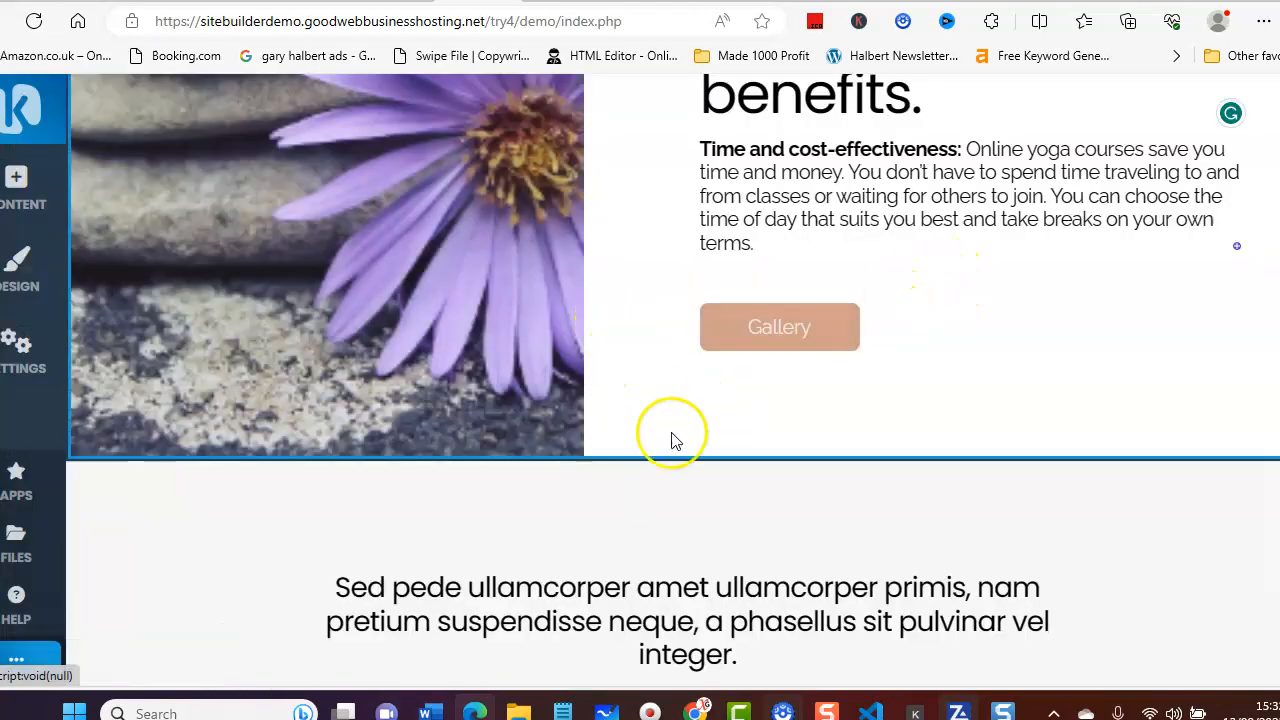
Start adding content directly below the hero and look through the Banners, Contents, Headers, Objects and Call to Action blocks.
{"action": "scroll", "coordinate": [623, 337], "scroll_direction": "down", "scroll_amount": 3}
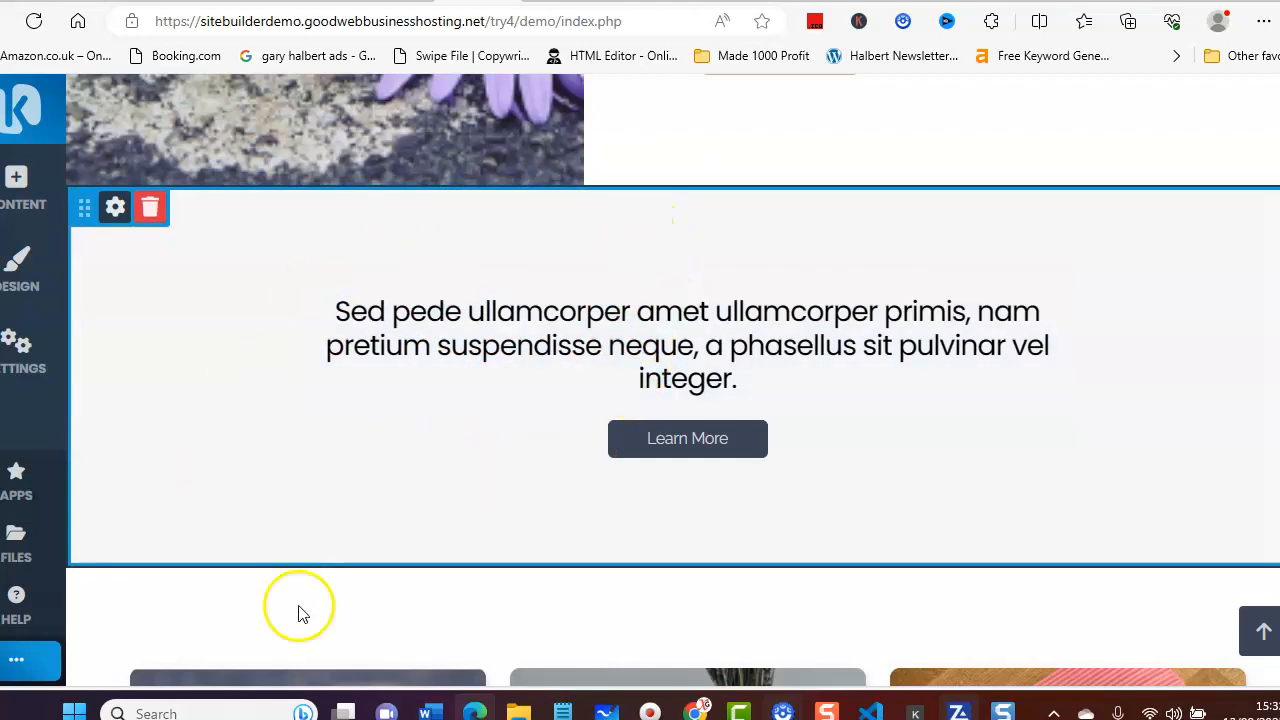
{"action": "mouse_move", "coordinate": [743, 189]}
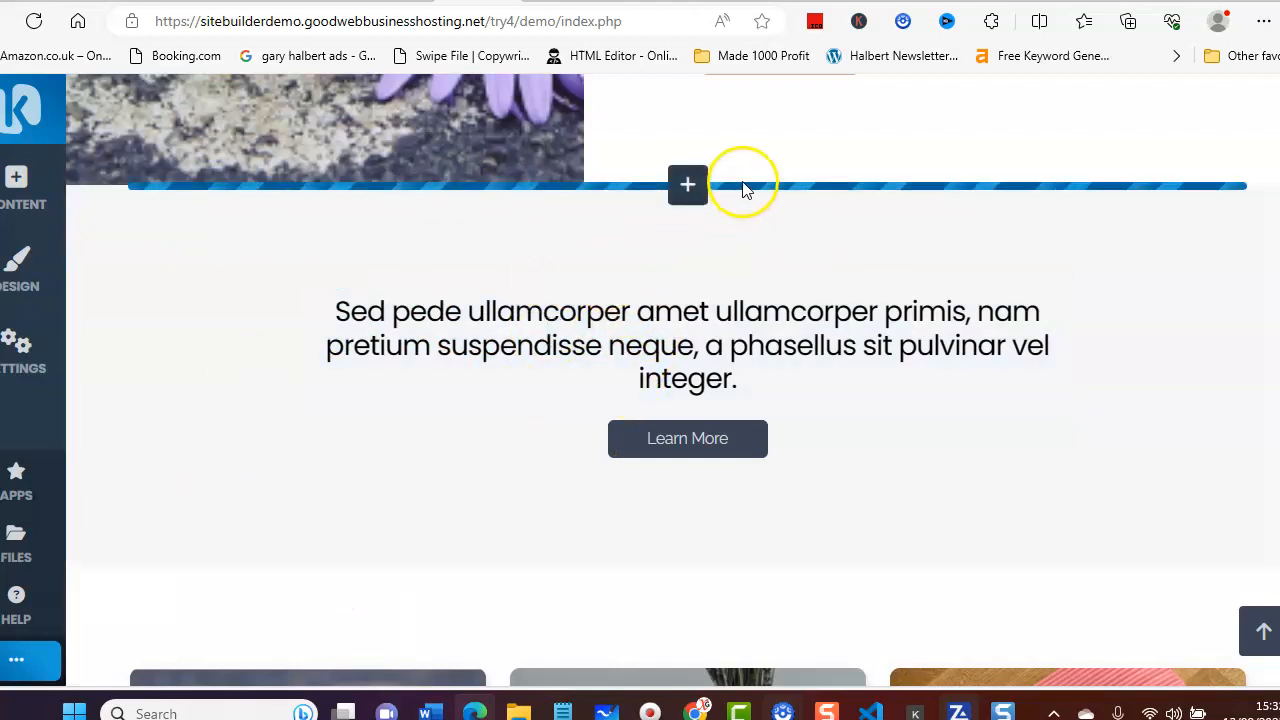
{"action": "left_click", "coordinate": [688, 186]}
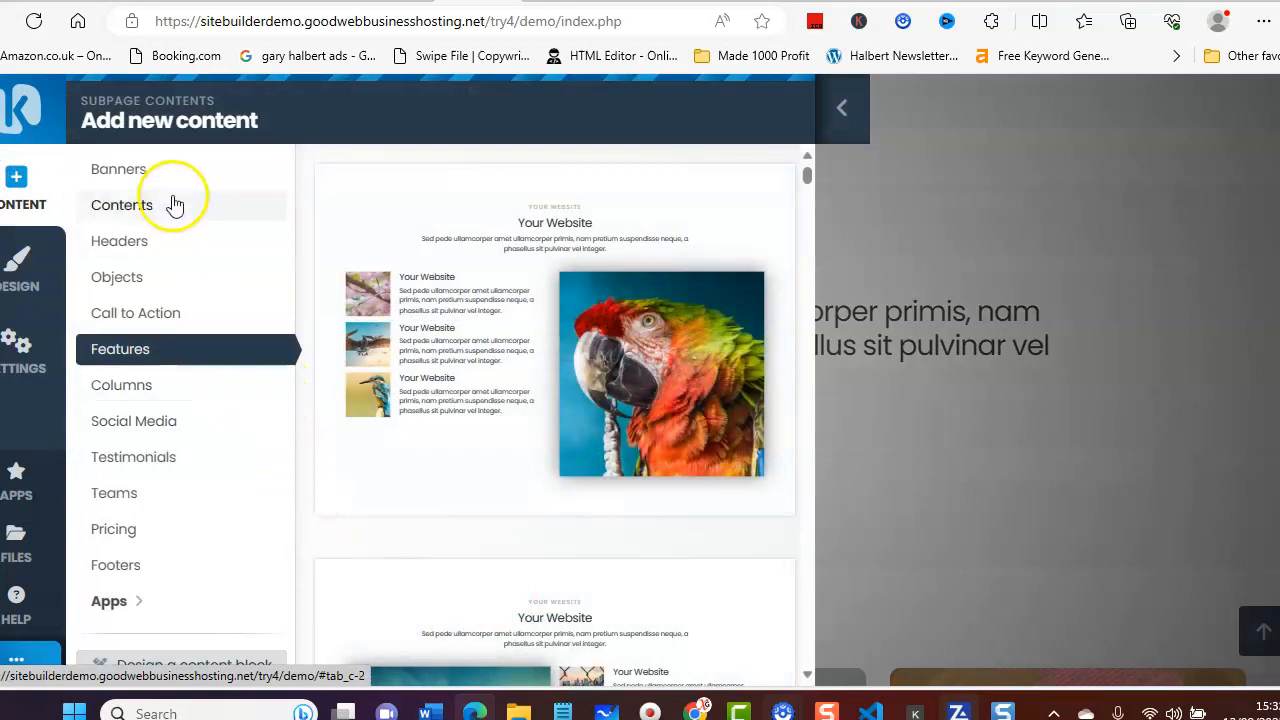
{"action": "left_click", "coordinate": [118, 178]}
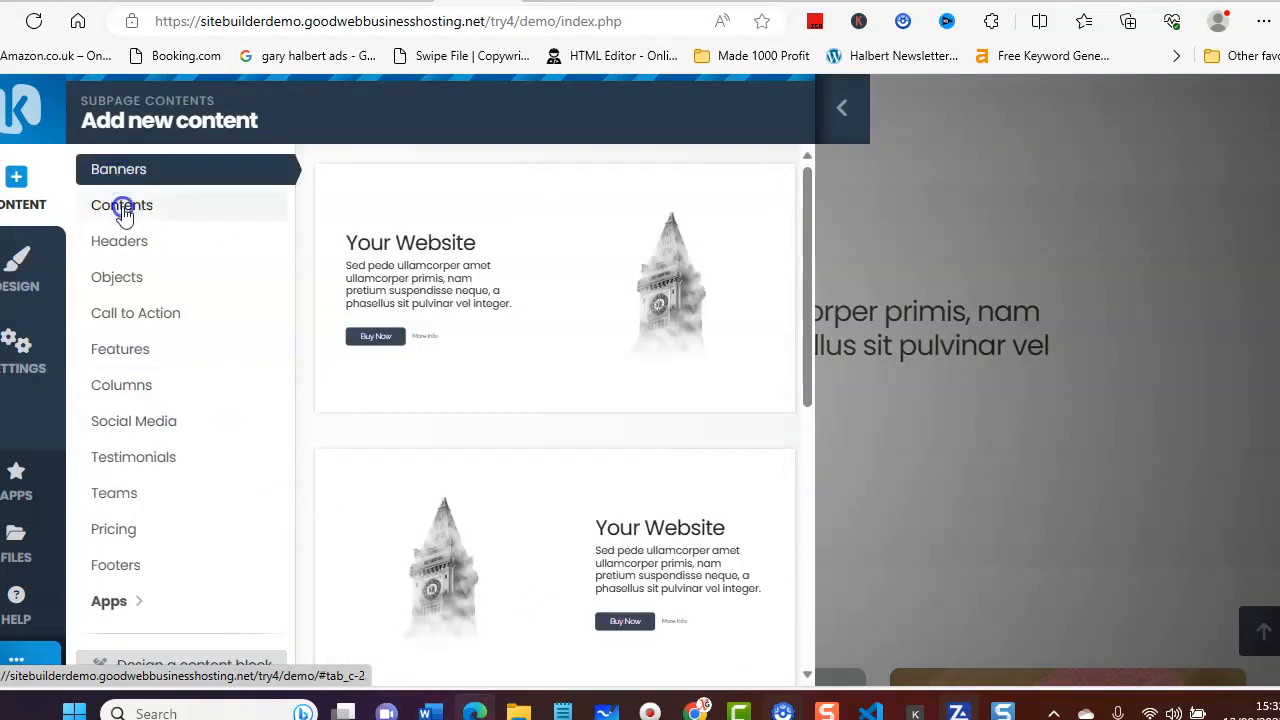
{"action": "left_click", "coordinate": [122, 208]}
{"action": "left_click", "coordinate": [120, 258]}
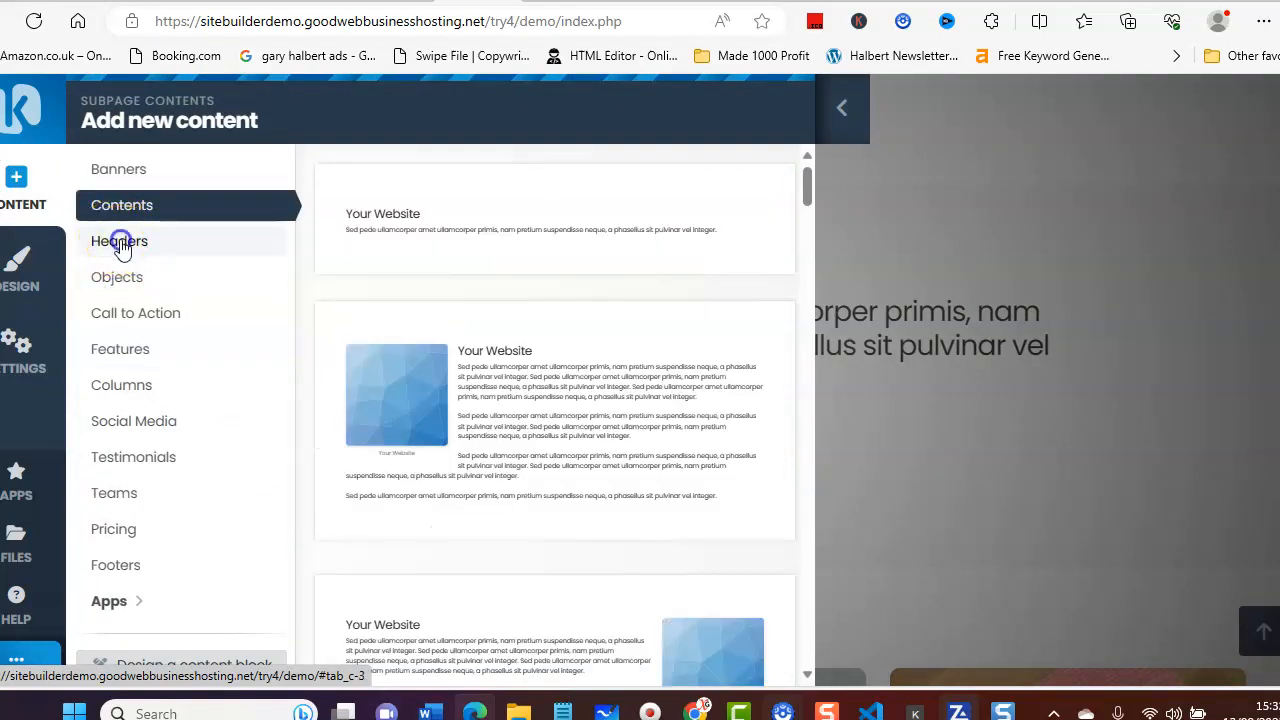
{"action": "left_click", "coordinate": [121, 277]}
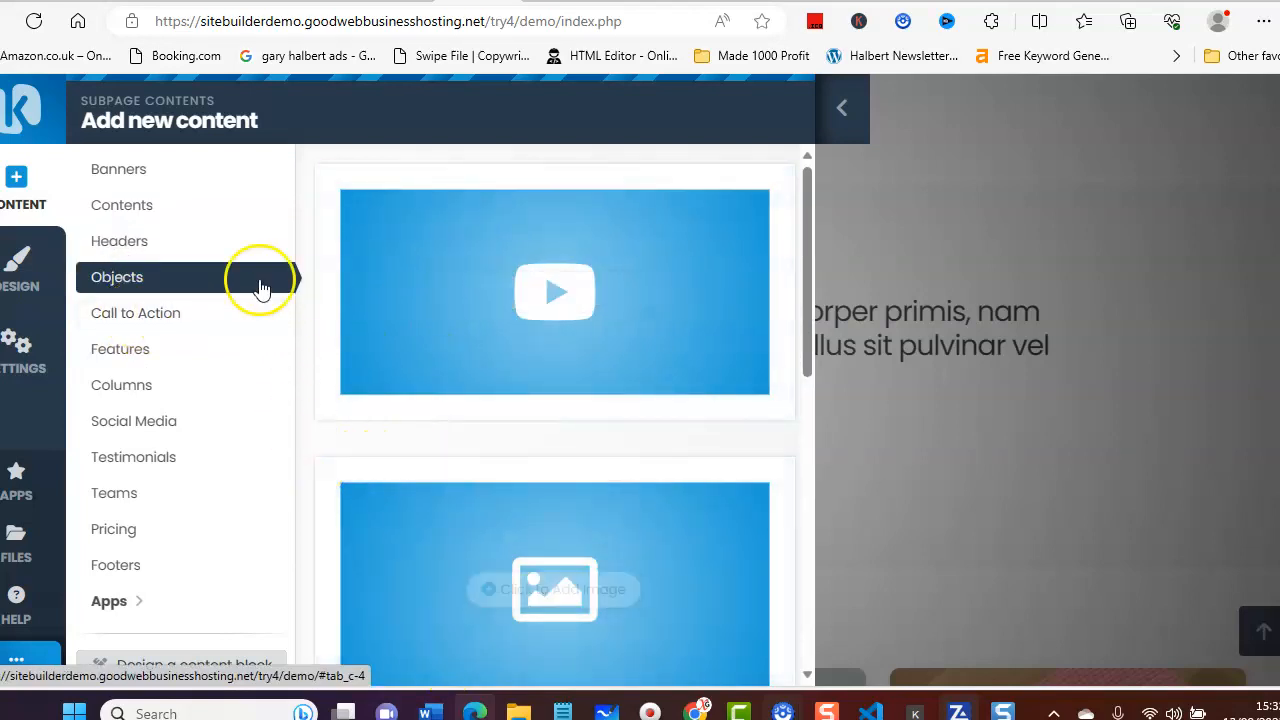
{"action": "scroll", "coordinate": [363, 365], "scroll_direction": "down", "scroll_amount": 1}
{"action": "scroll", "coordinate": [363, 365], "scroll_direction": "down", "scroll_amount": 2}
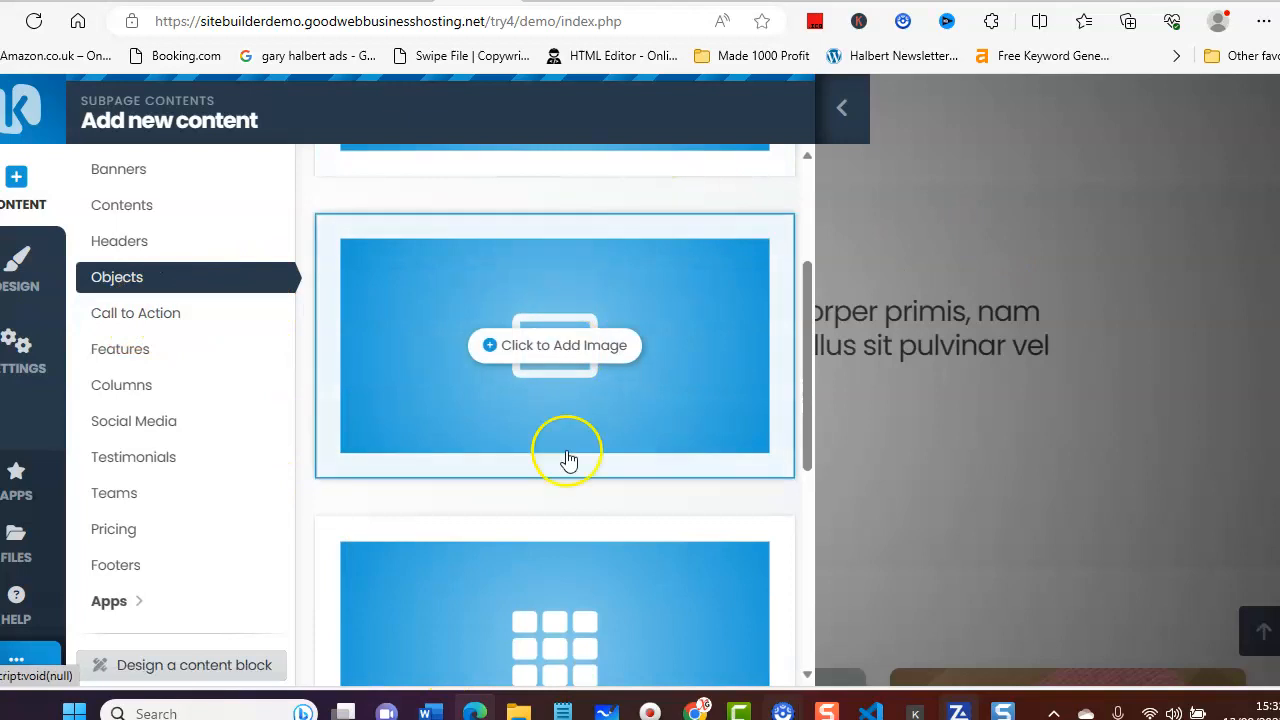
{"action": "left_click", "coordinate": [115, 313]}
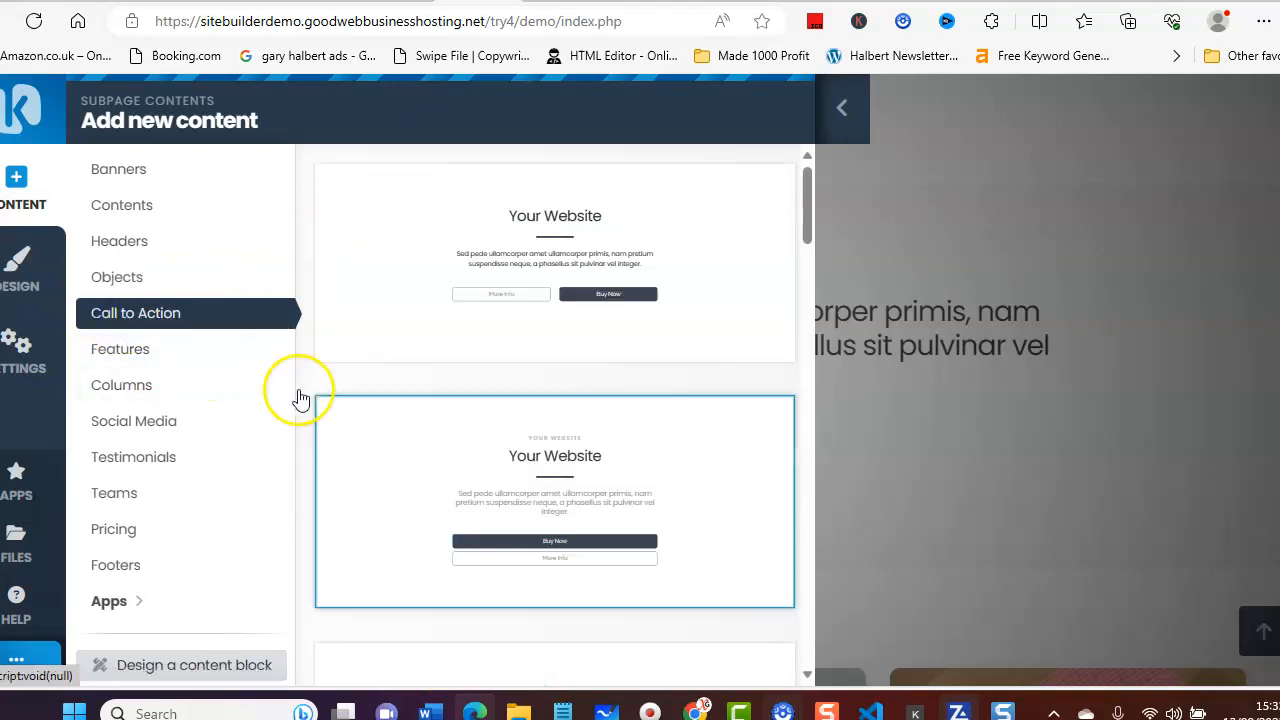
{"action": "scroll", "coordinate": [386, 445], "scroll_direction": "down", "scroll_amount": 1}
{"action": "scroll", "coordinate": [385, 445], "scroll_direction": "down", "scroll_amount": 8}
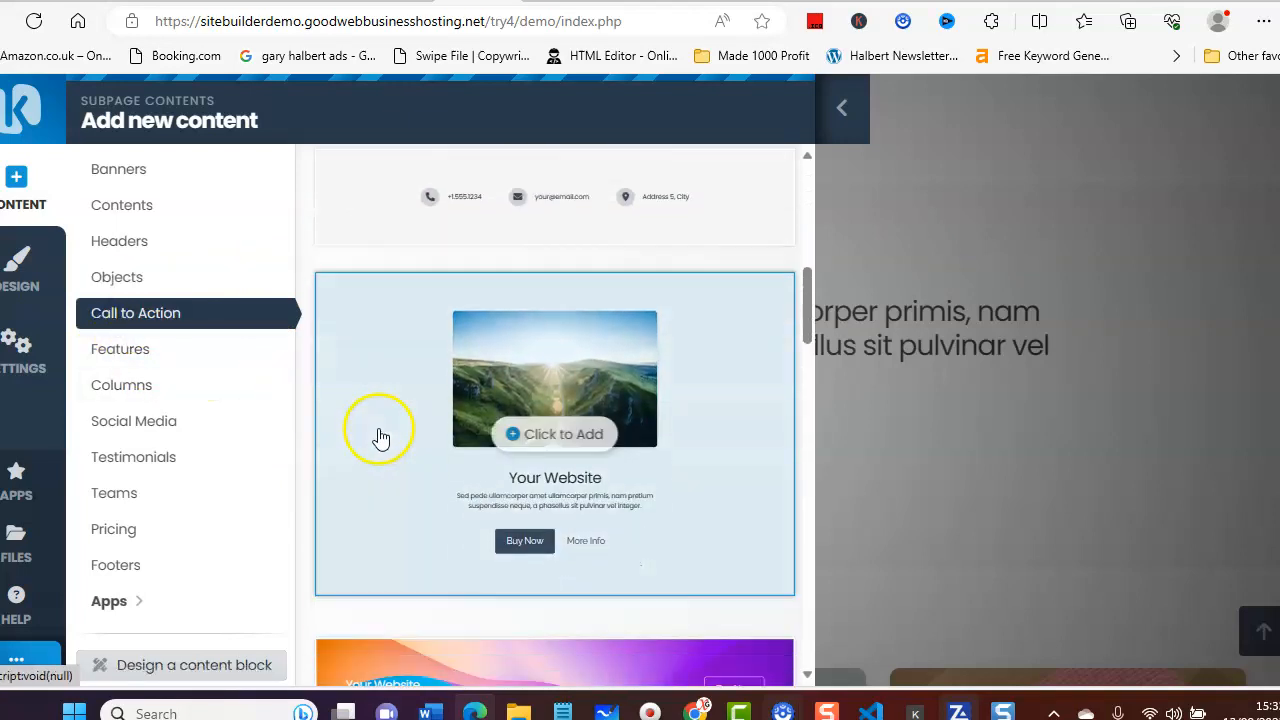
{"action": "scroll", "coordinate": [372, 434], "scroll_direction": "down", "scroll_amount": 8}
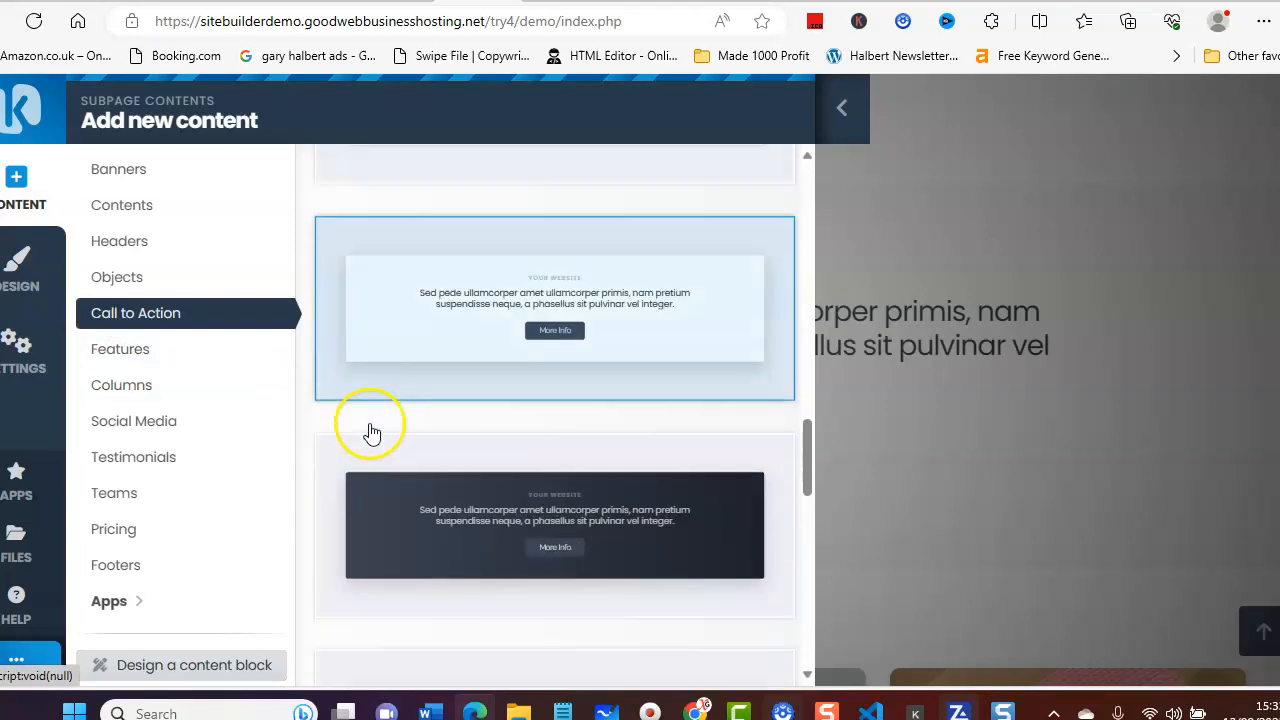
{"action": "scroll", "coordinate": [368, 430], "scroll_direction": "down", "scroll_amount": 2}
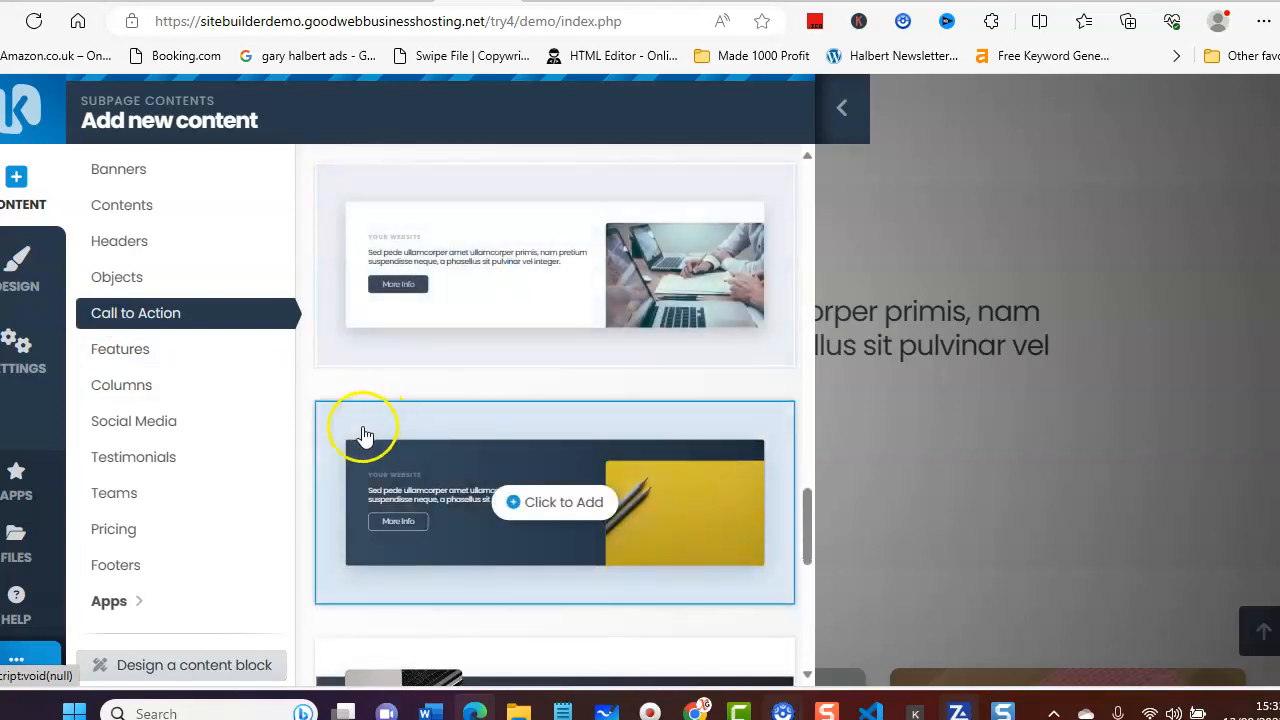
Add the Features block with three circular food images above headings, text and More info buttons, directly below the hero.
{"action": "left_click", "coordinate": [135, 350]}
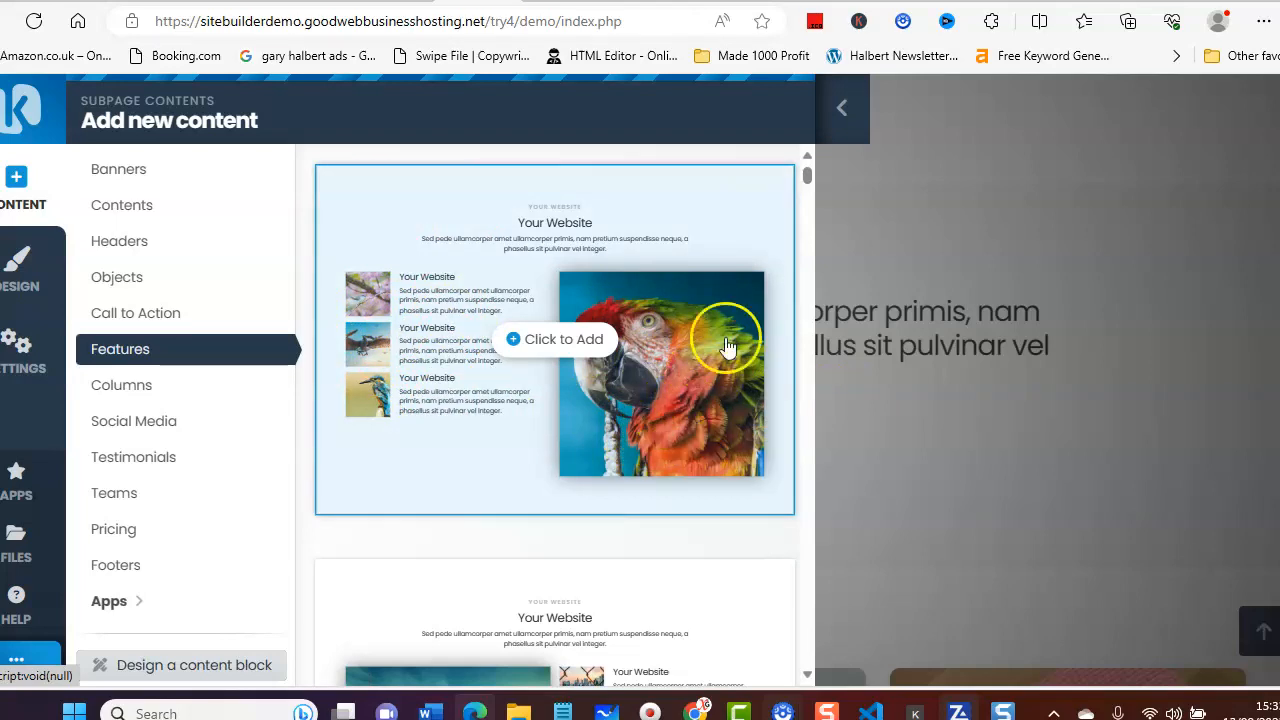
{"action": "left_click_drag", "start_coordinate": [809, 180], "coordinate": [780, 443]}
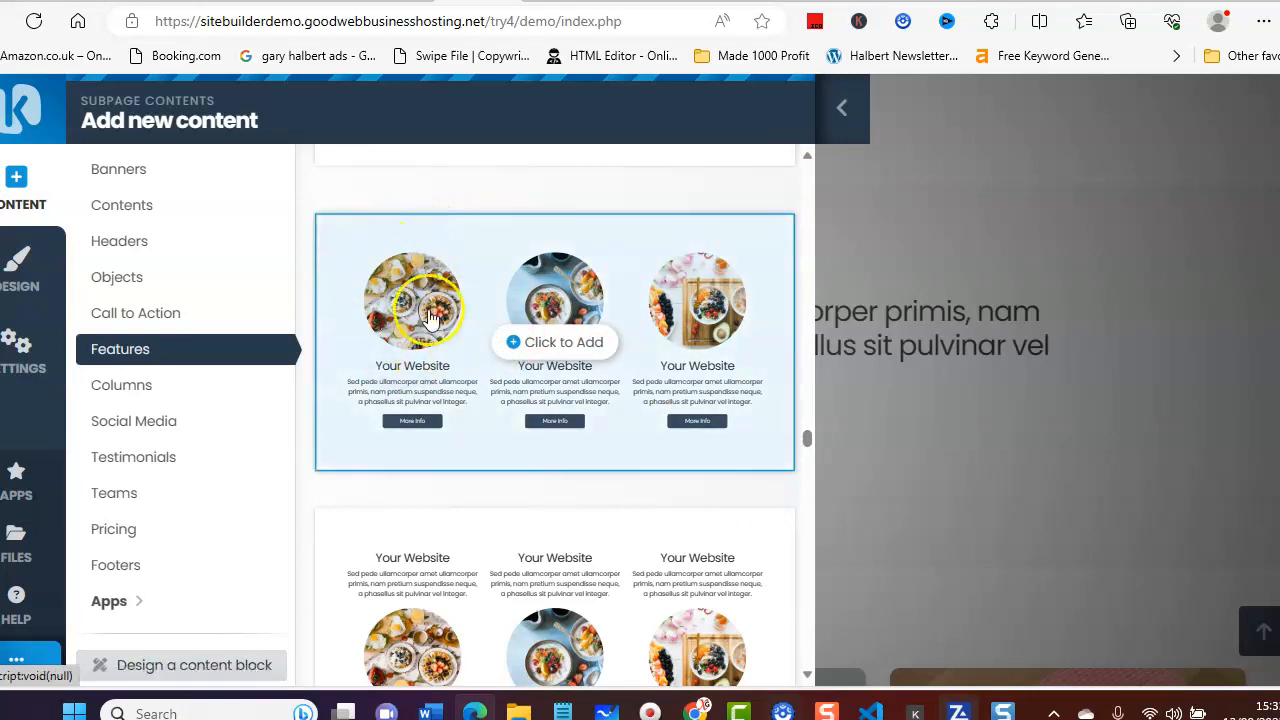
{"action": "left_click", "coordinate": [555, 342]}
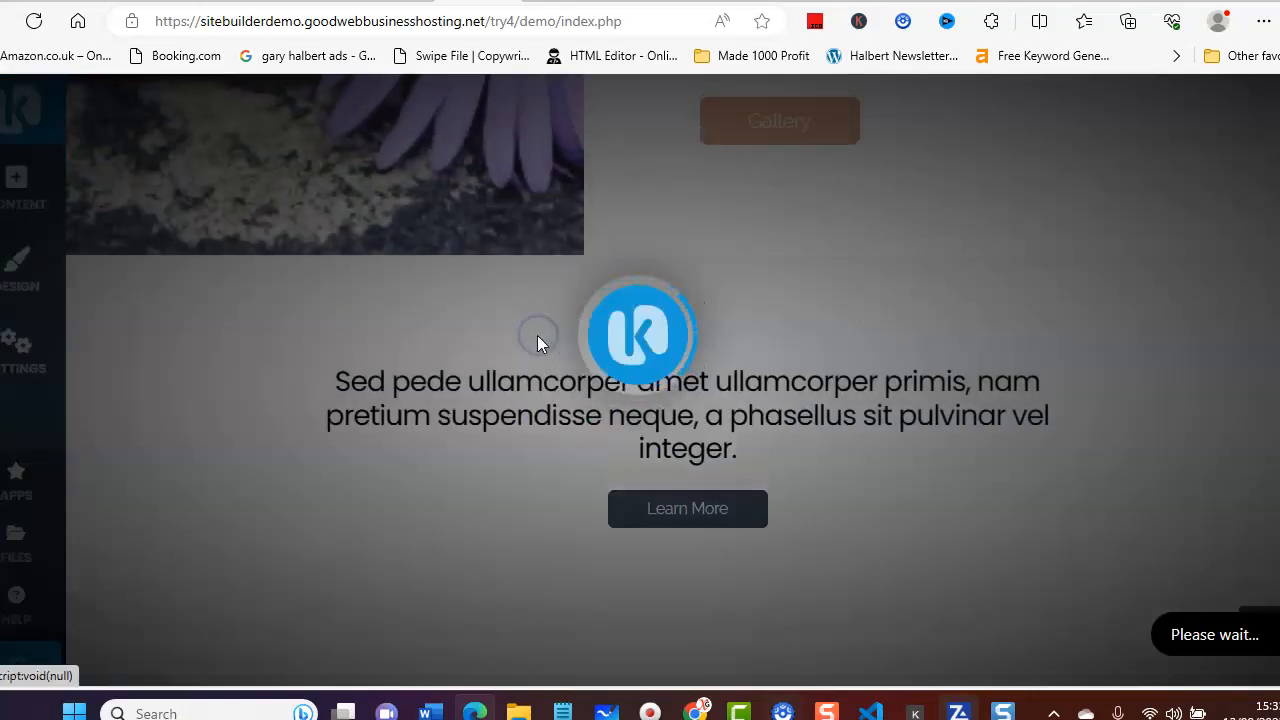
Remove the grey text block with the Learn More button below the new features block, confirming the removal.
{"action": "scroll", "coordinate": [555, 338], "scroll_direction": "down", "scroll_amount": 6}
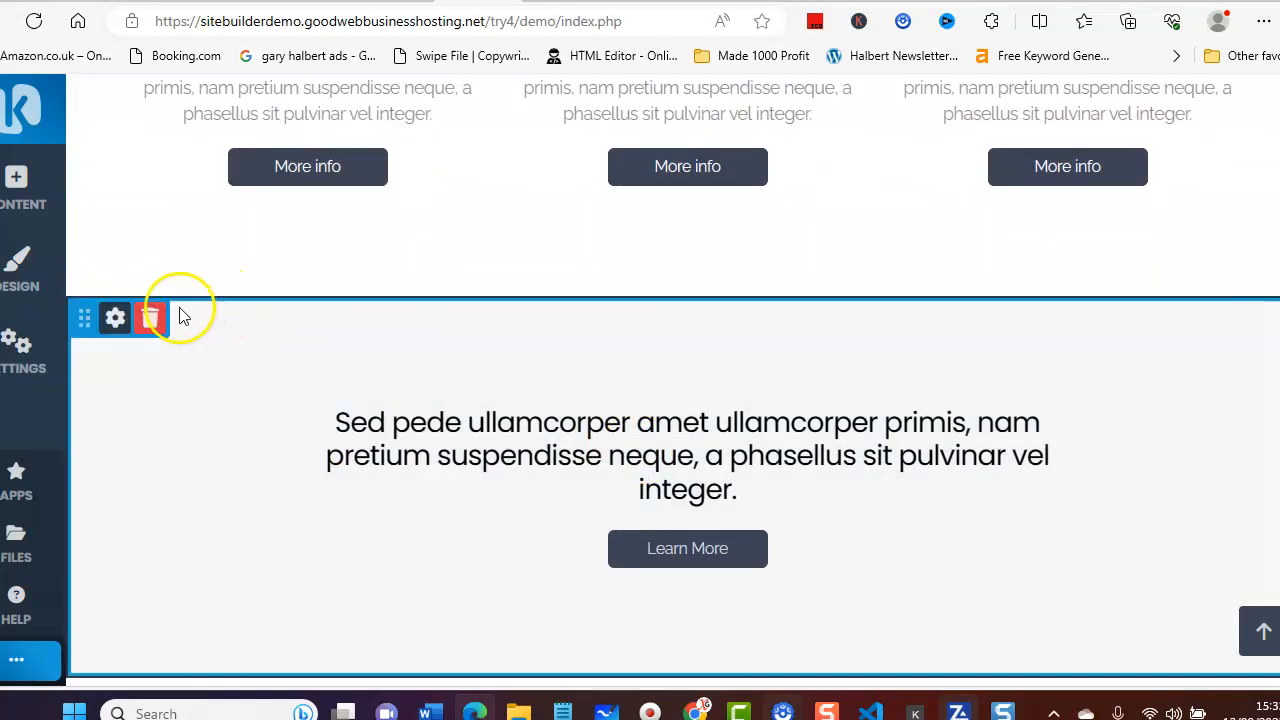
{"action": "left_click", "coordinate": [150, 318]}
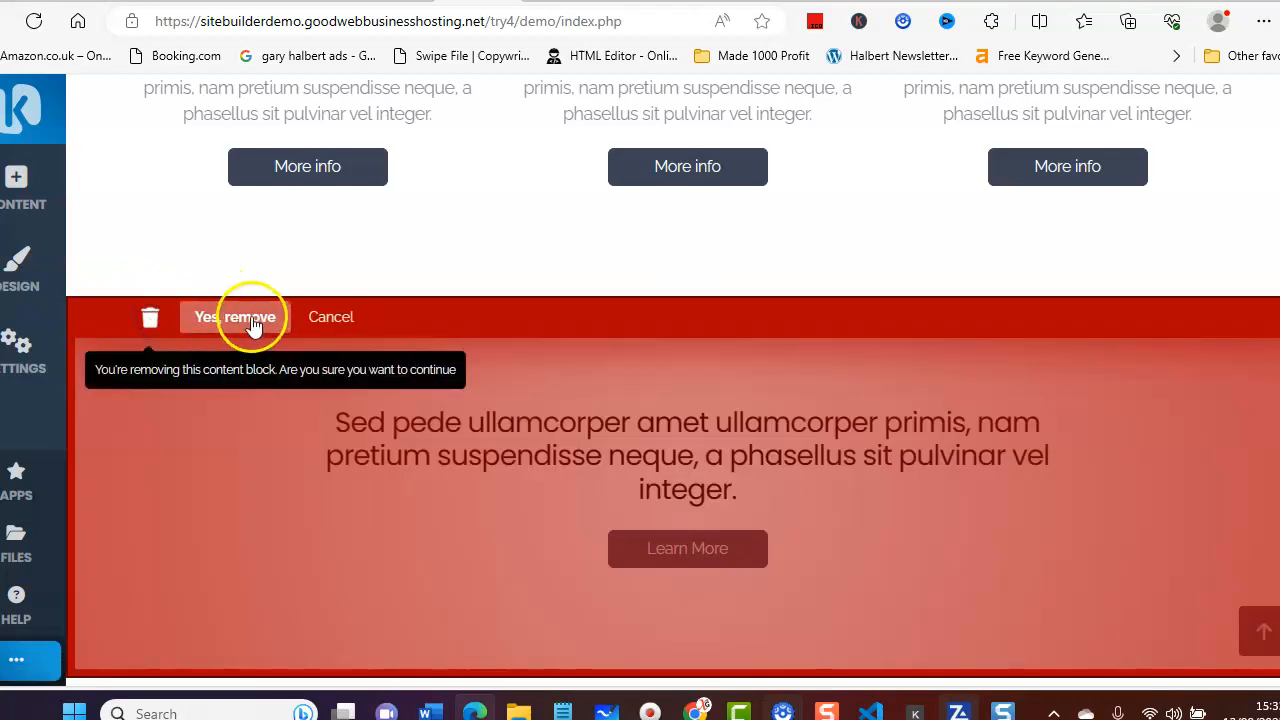
{"action": "left_click", "coordinate": [228, 328]}
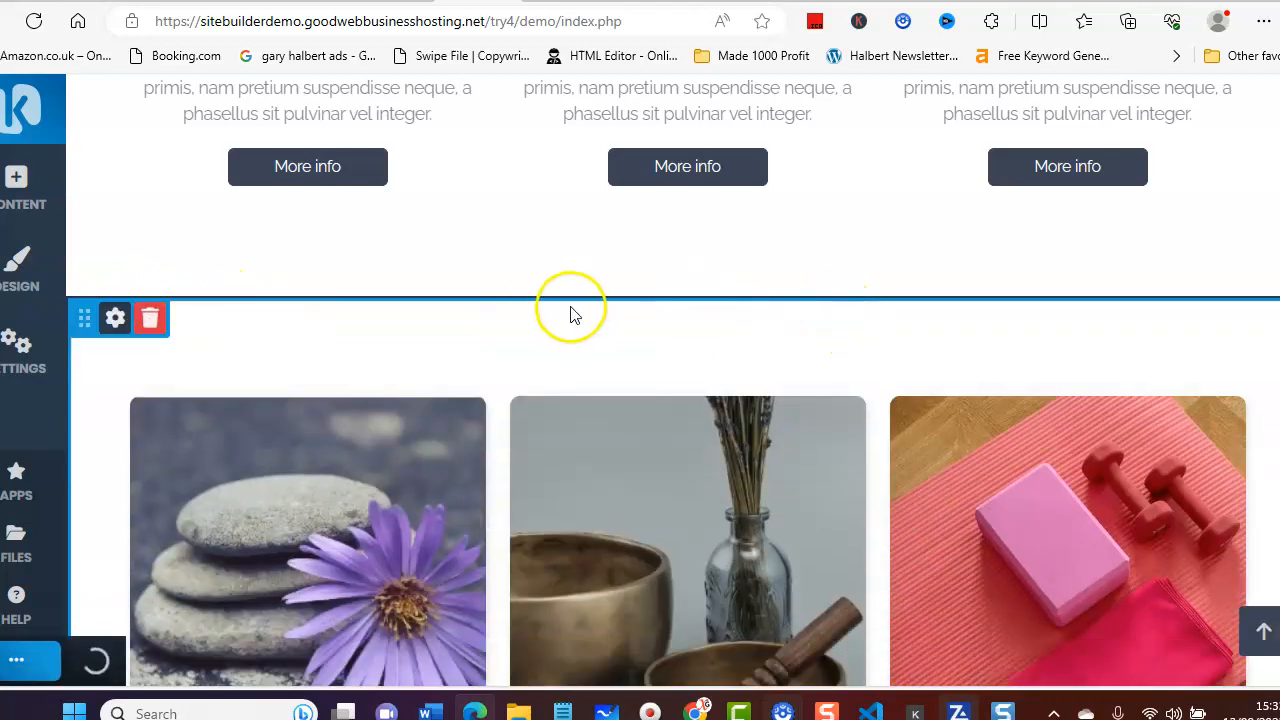
Replace the first circular image in the features block with yoga1.png and save the image settings.
{"action": "scroll", "coordinate": [570, 314], "scroll_direction": "up", "scroll_amount": 4}
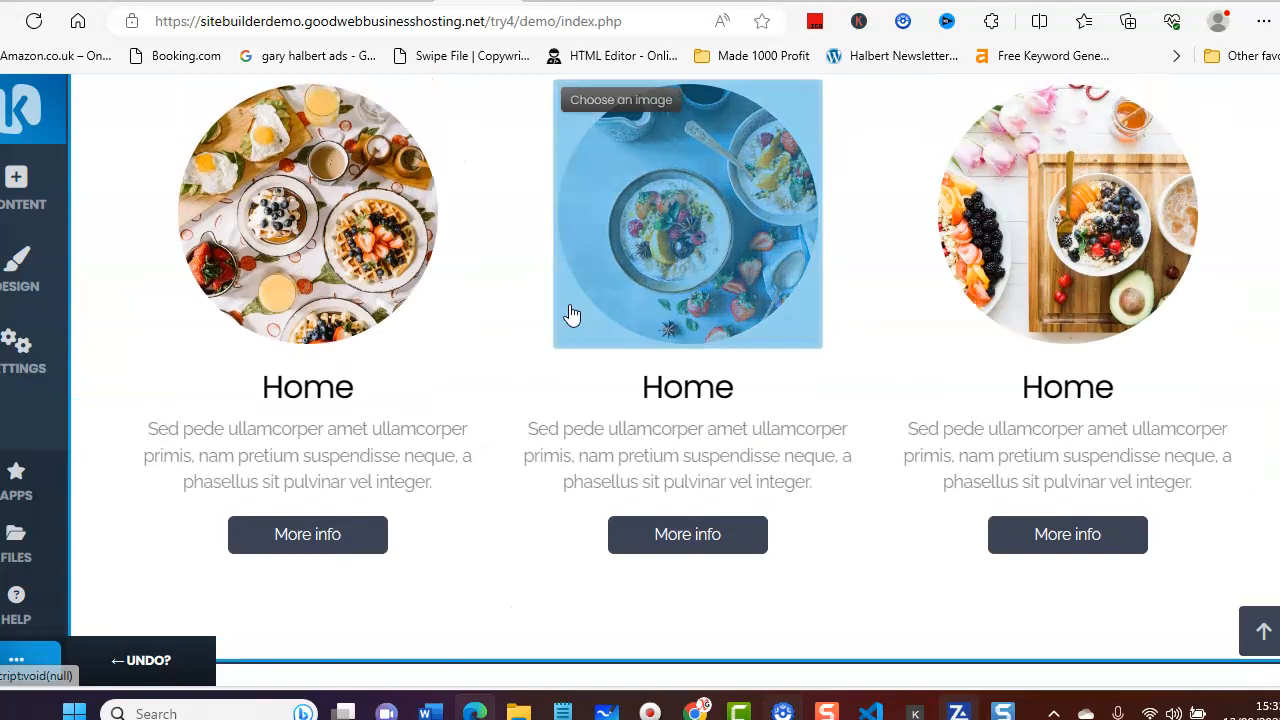
{"action": "left_click", "coordinate": [296, 190]}
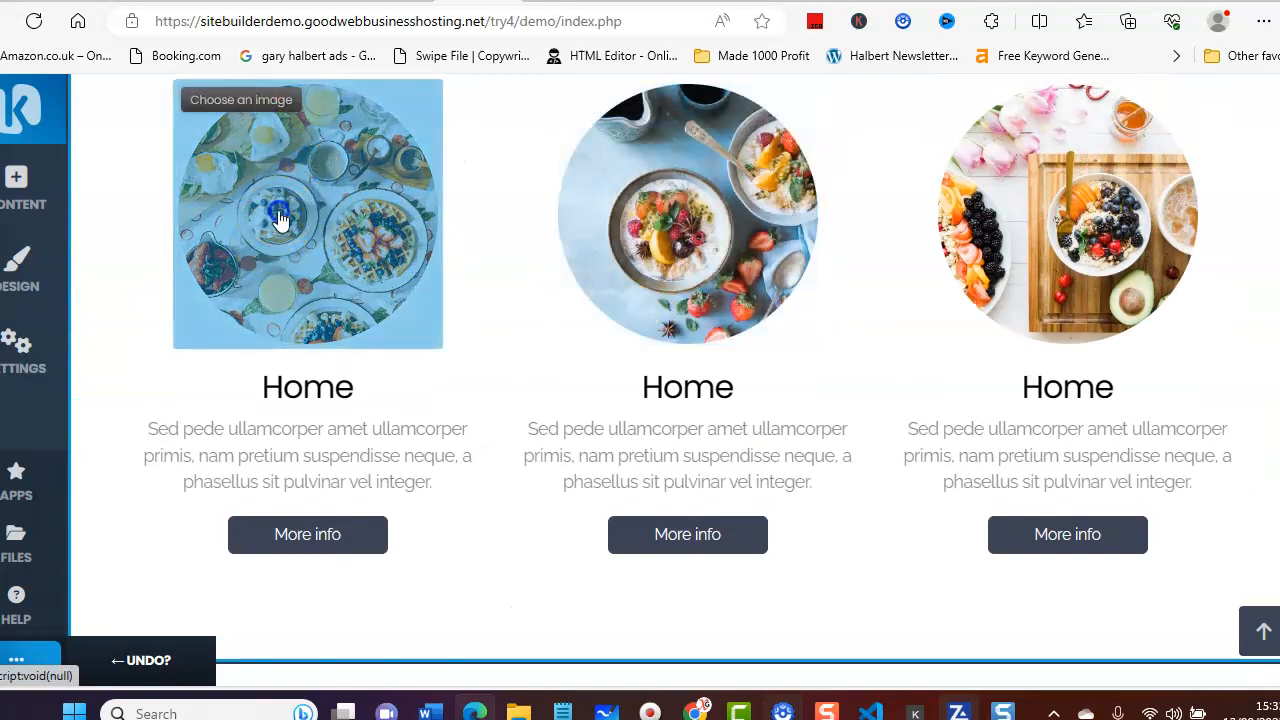
{"action": "left_click", "coordinate": [280, 216]}
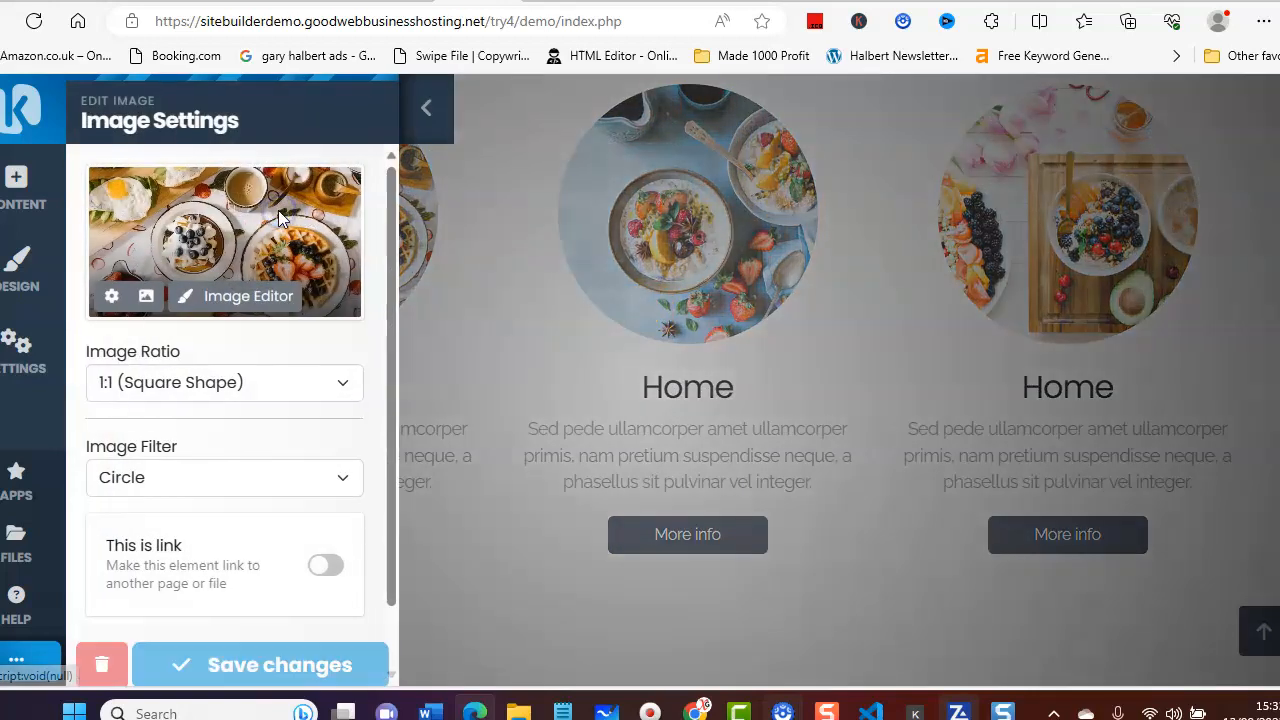
{"action": "left_click", "coordinate": [147, 302]}
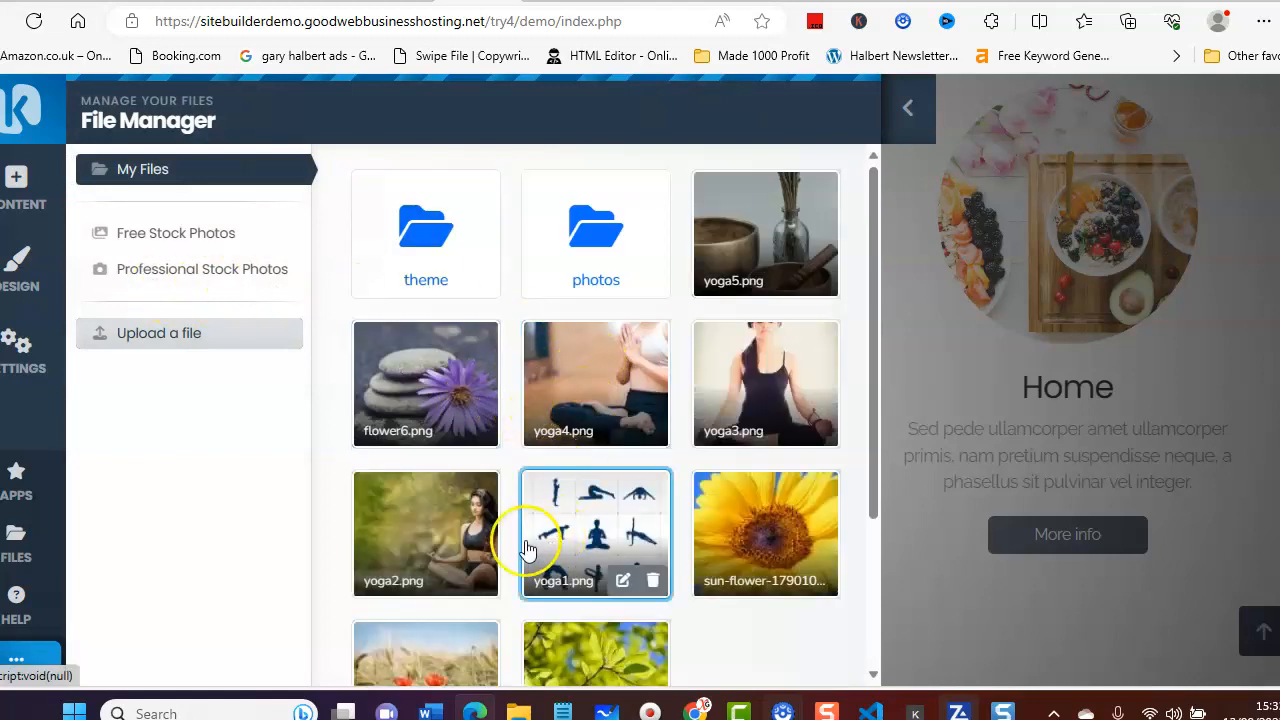
{"action": "left_click", "coordinate": [588, 532]}
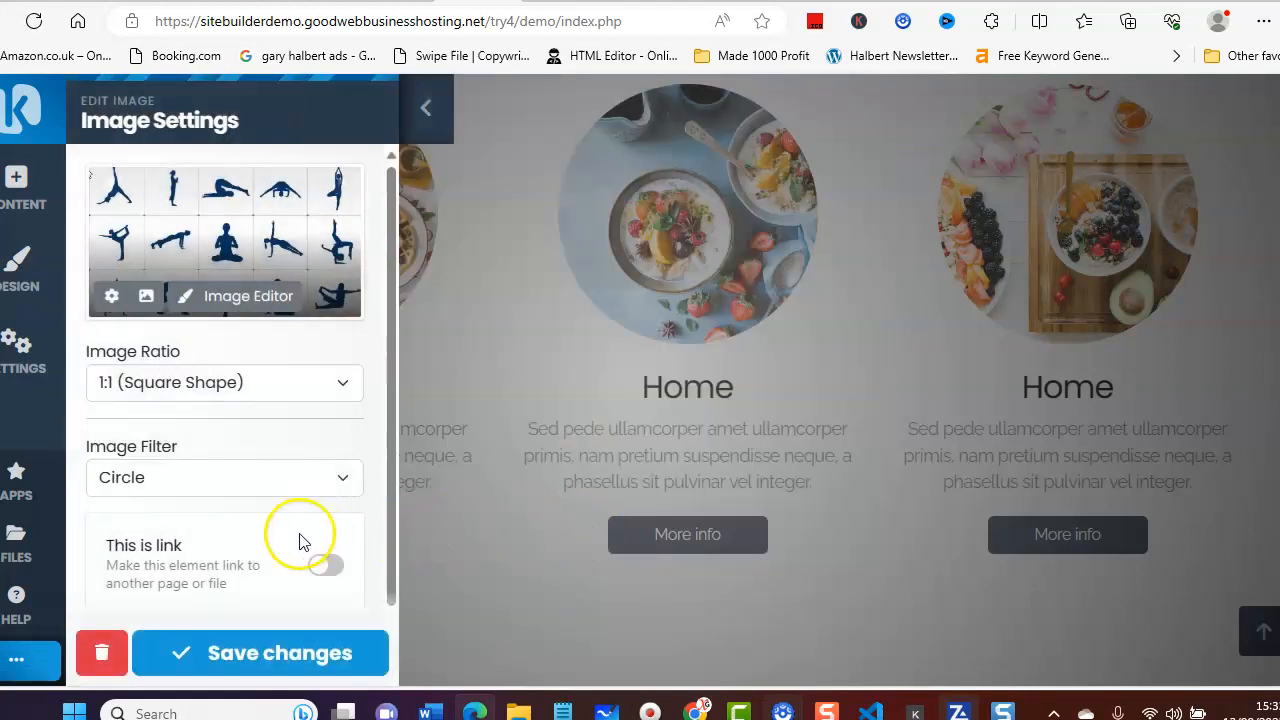
{"action": "scroll", "coordinate": [290, 410], "scroll_direction": "down", "scroll_amount": 1}
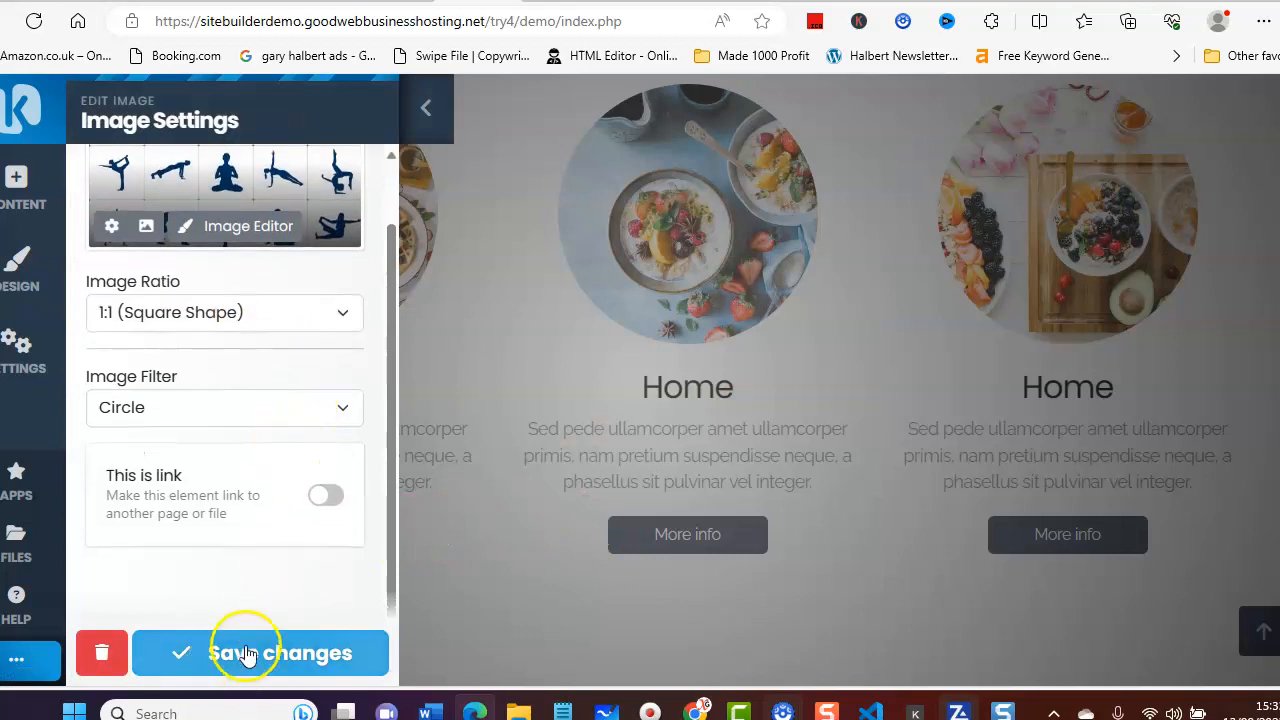
{"action": "left_click", "coordinate": [244, 652]}
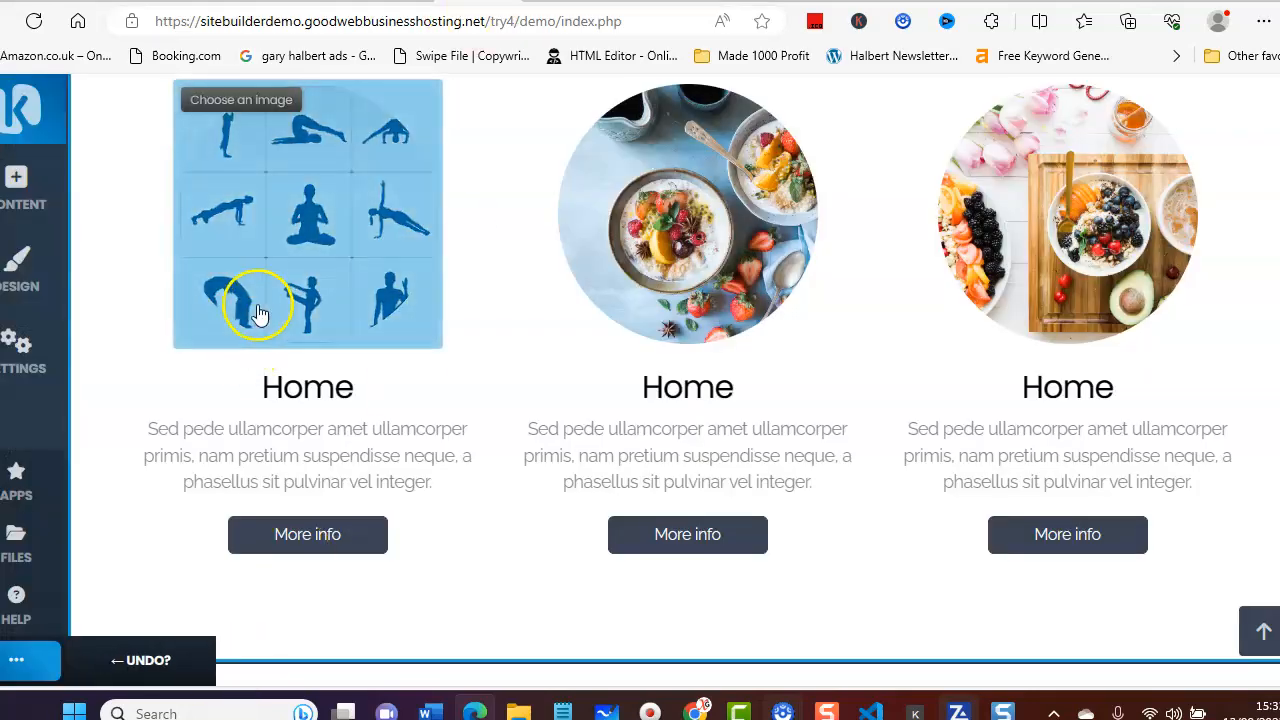
Replace the second circular image in the features block with yoga4.png and save the image settings.
{"action": "scroll", "coordinate": [435, 325], "scroll_direction": "up", "scroll_amount": 7}
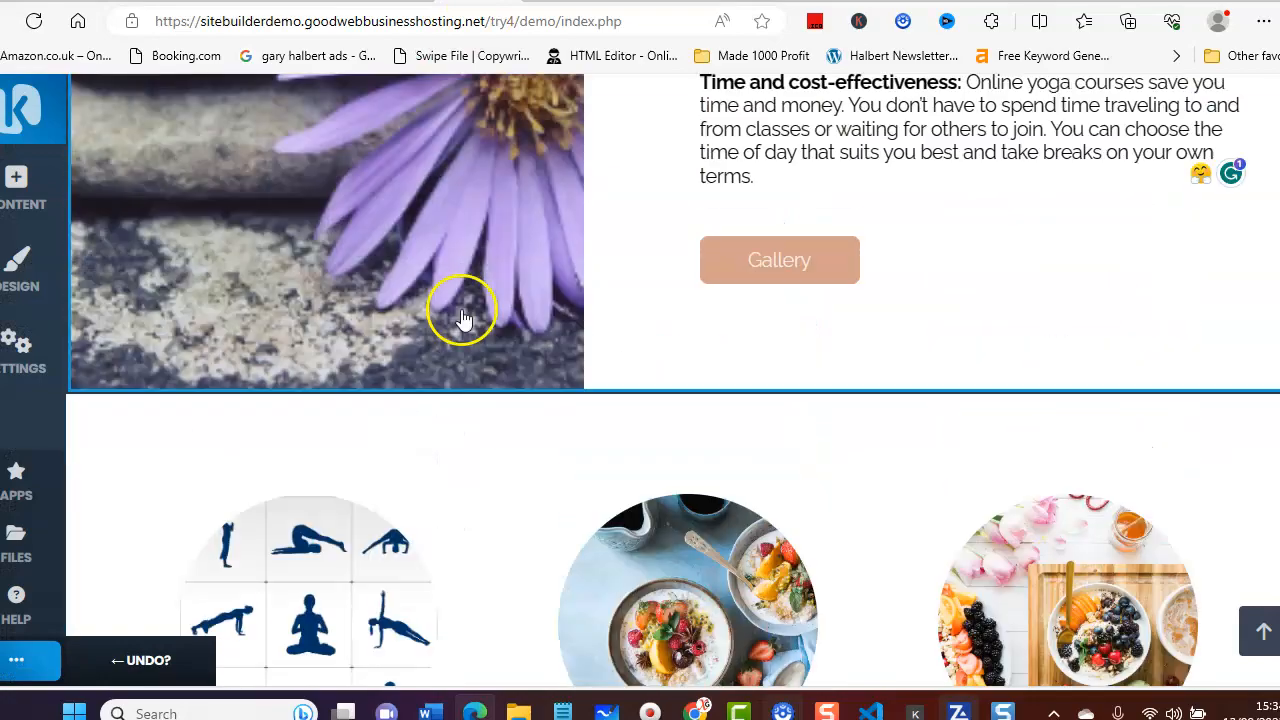
{"action": "scroll", "coordinate": [457, 314], "scroll_direction": "down", "scroll_amount": 8}
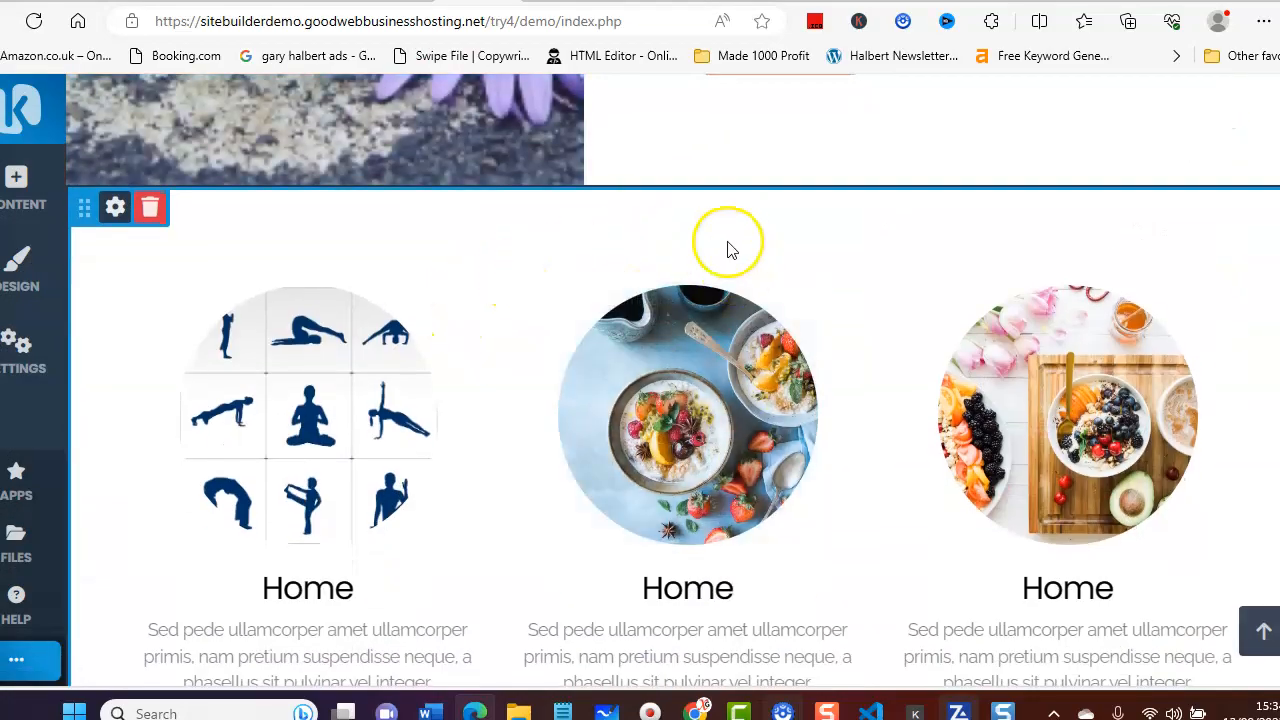
{"action": "left_click", "coordinate": [664, 354]}
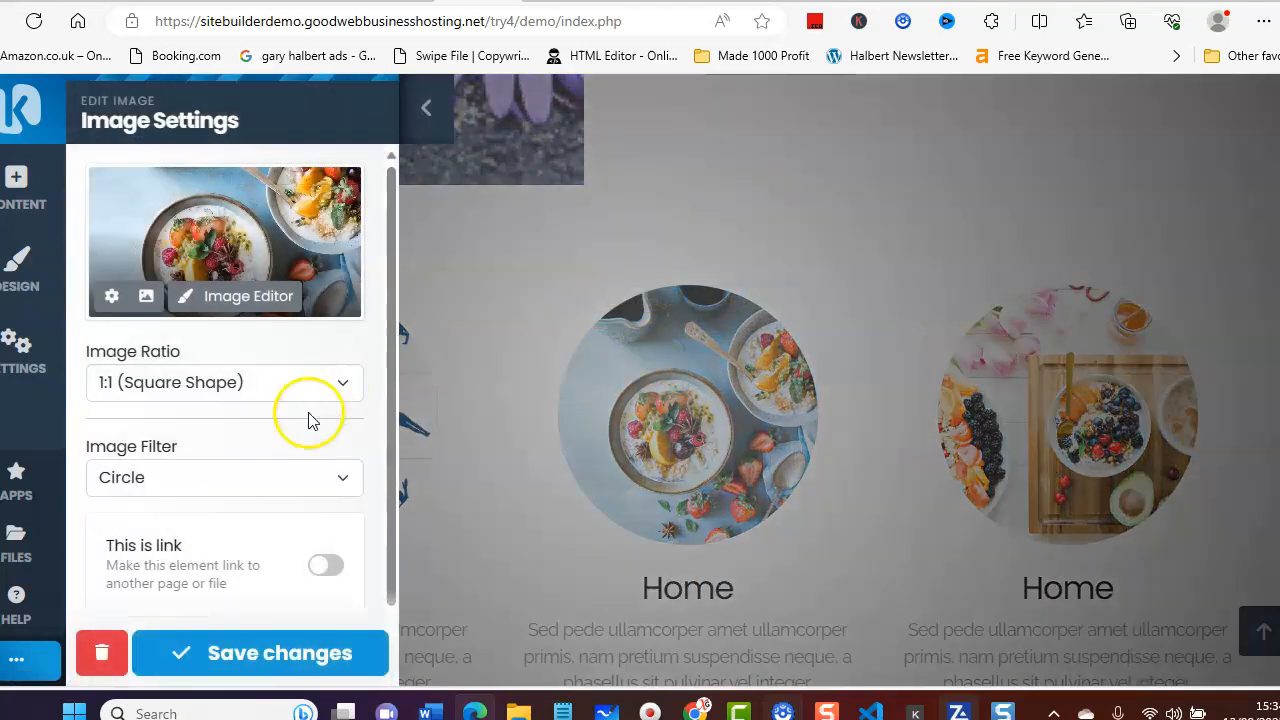
{"action": "left_click", "coordinate": [147, 299]}
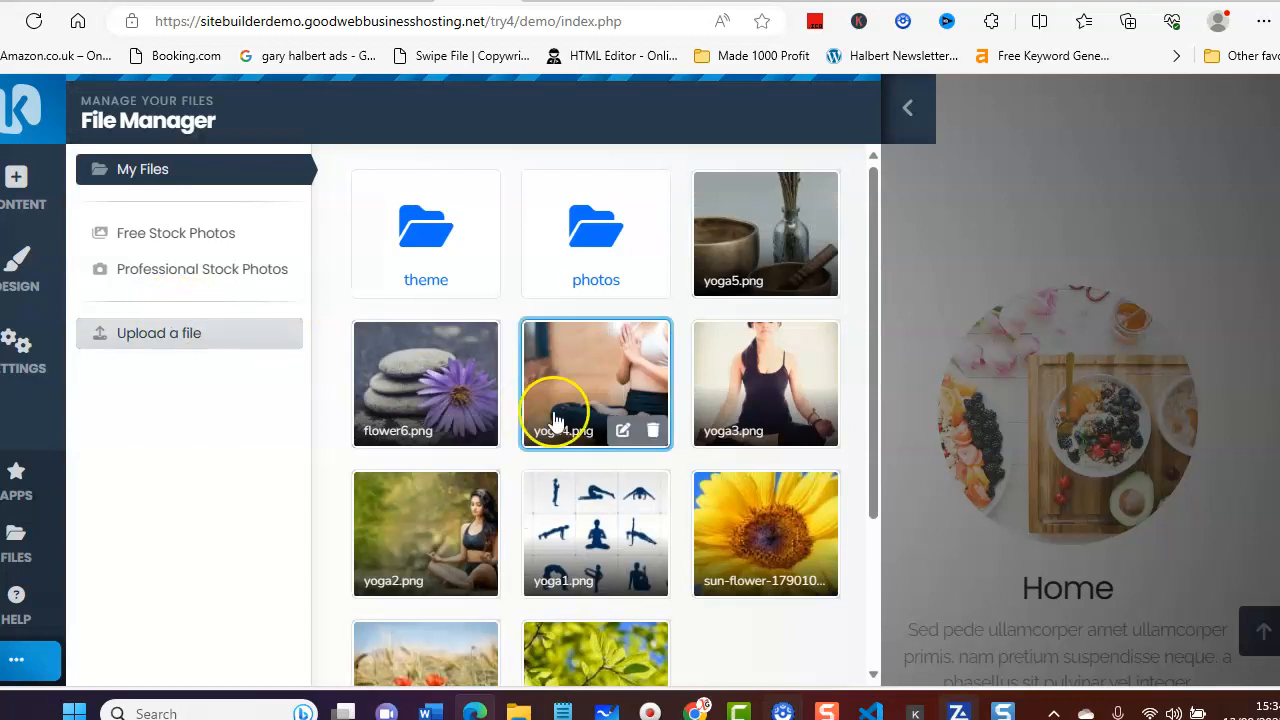
{"action": "left_click", "coordinate": [567, 398]}
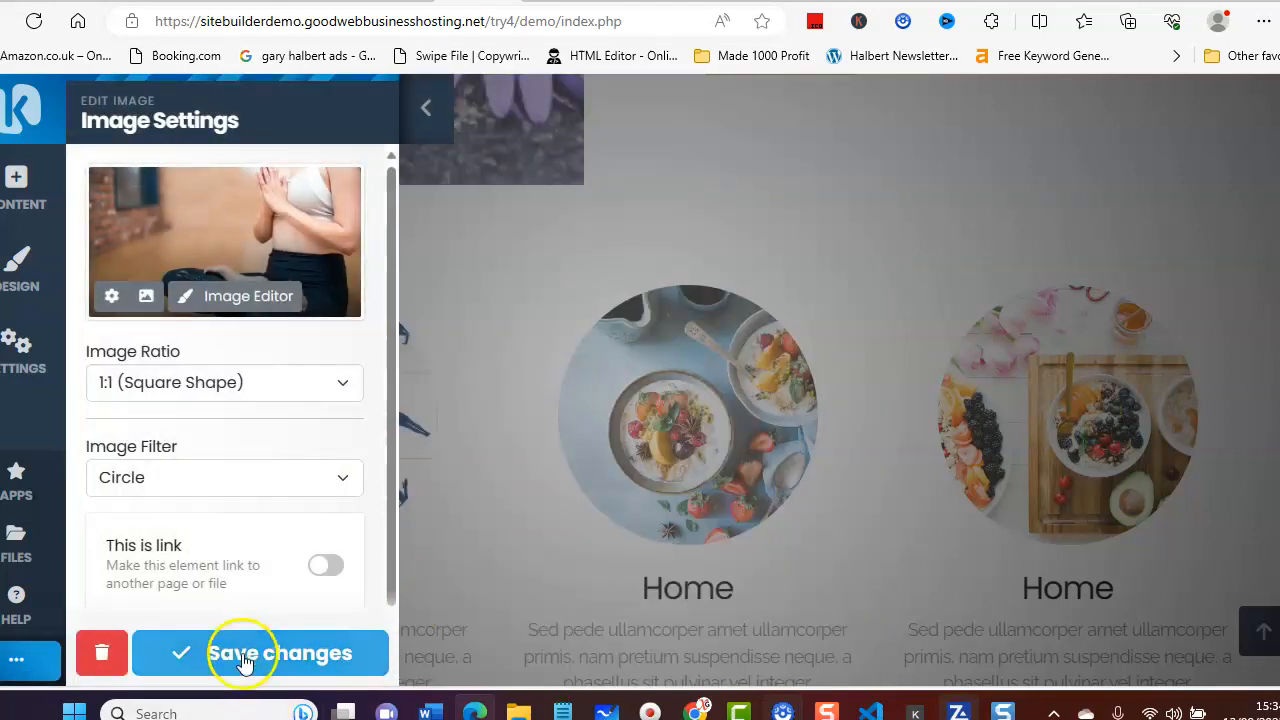
{"action": "left_click", "coordinate": [243, 651]}
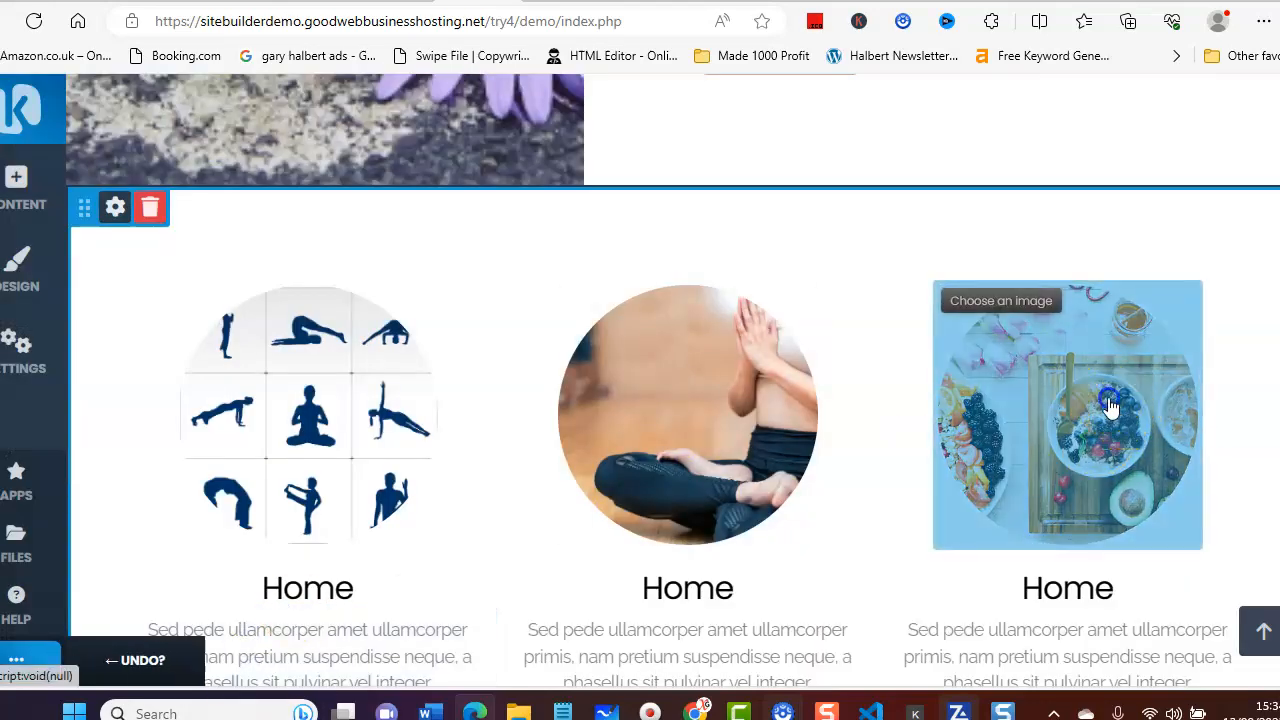
Replace the third circular image in the features block with yoga2.png and save the image settings.
{"action": "left_click", "coordinate": [1109, 407]}
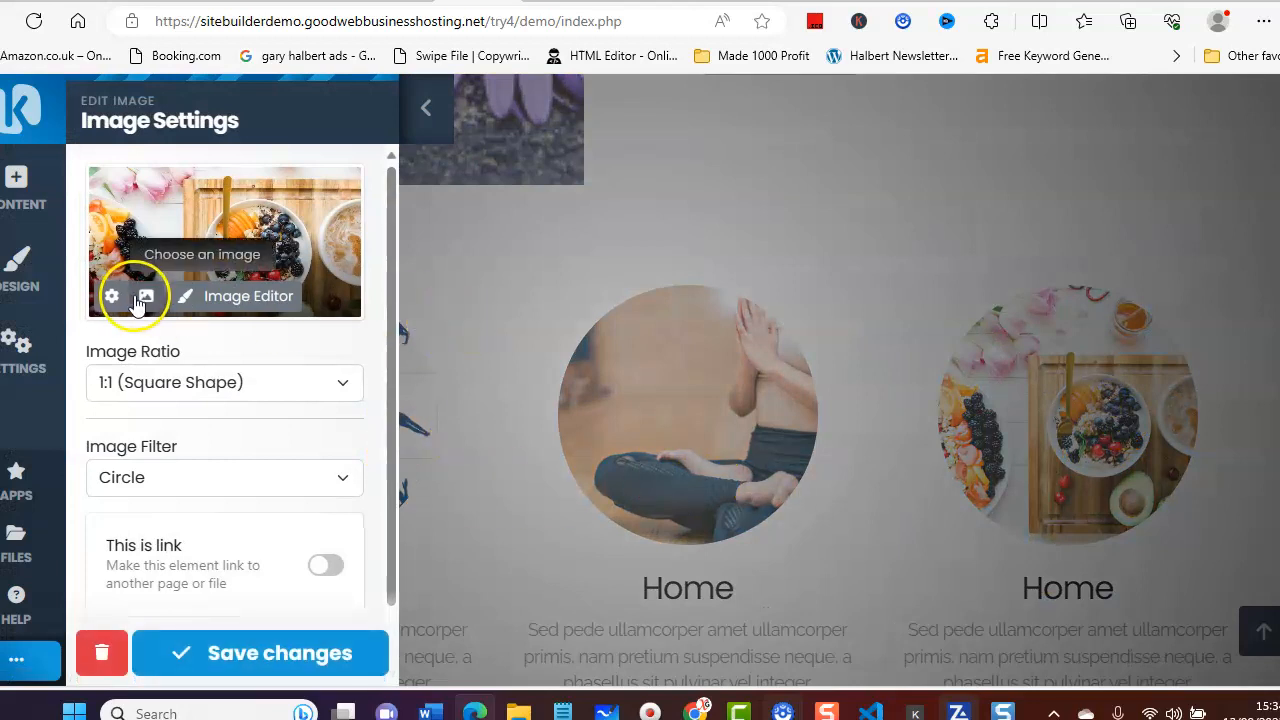
{"action": "left_click", "coordinate": [146, 296]}
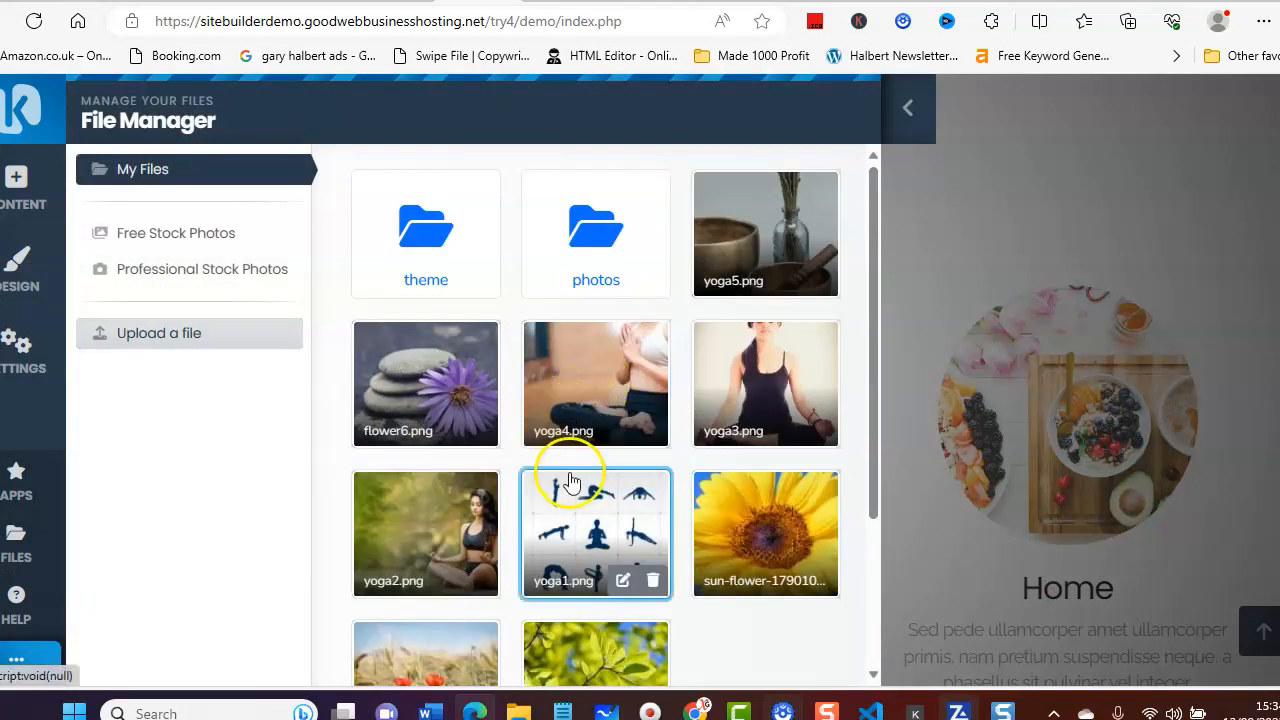
{"action": "left_click", "coordinate": [413, 512]}
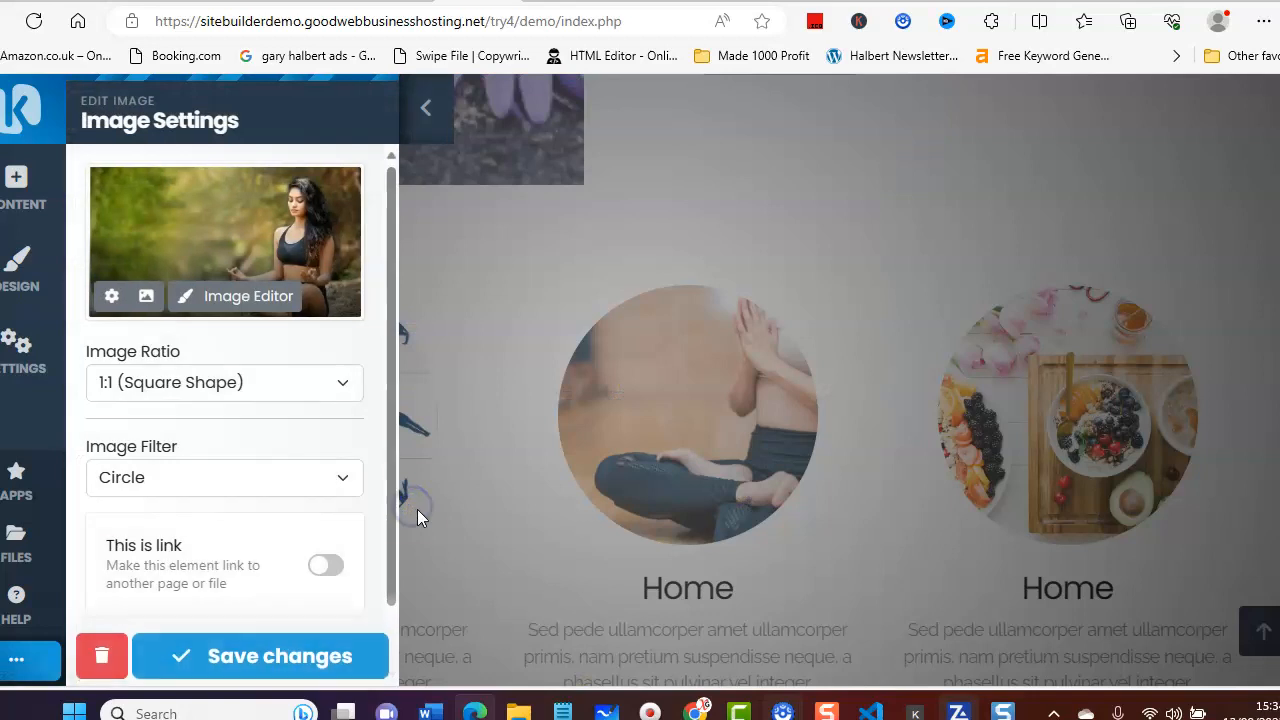
{"action": "left_click", "coordinate": [263, 645]}
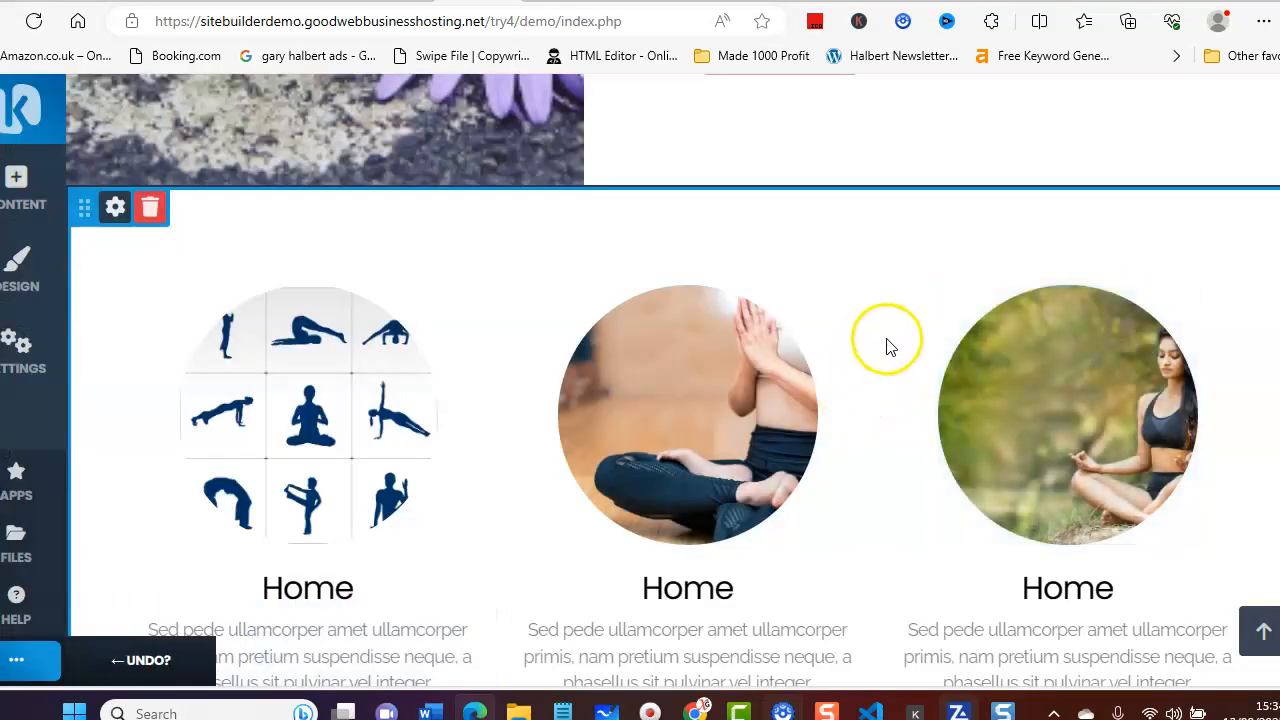
Switch to the Notepad notes and copy the two-line paragraph under "What is Yoga", then return to the site builder.
{"action": "scroll", "coordinate": [372, 335], "scroll_direction": "down", "scroll_amount": 2}
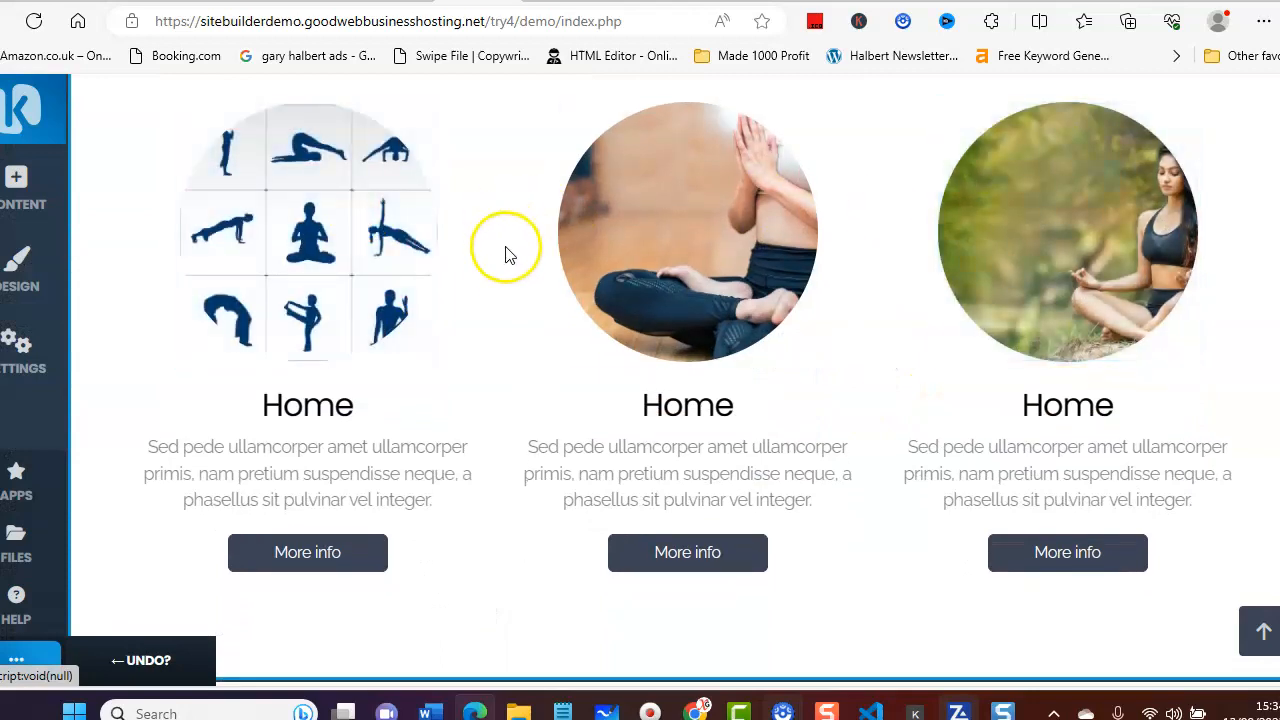
{"action": "scroll", "coordinate": [502, 264], "scroll_direction": "down", "scroll_amount": 1}
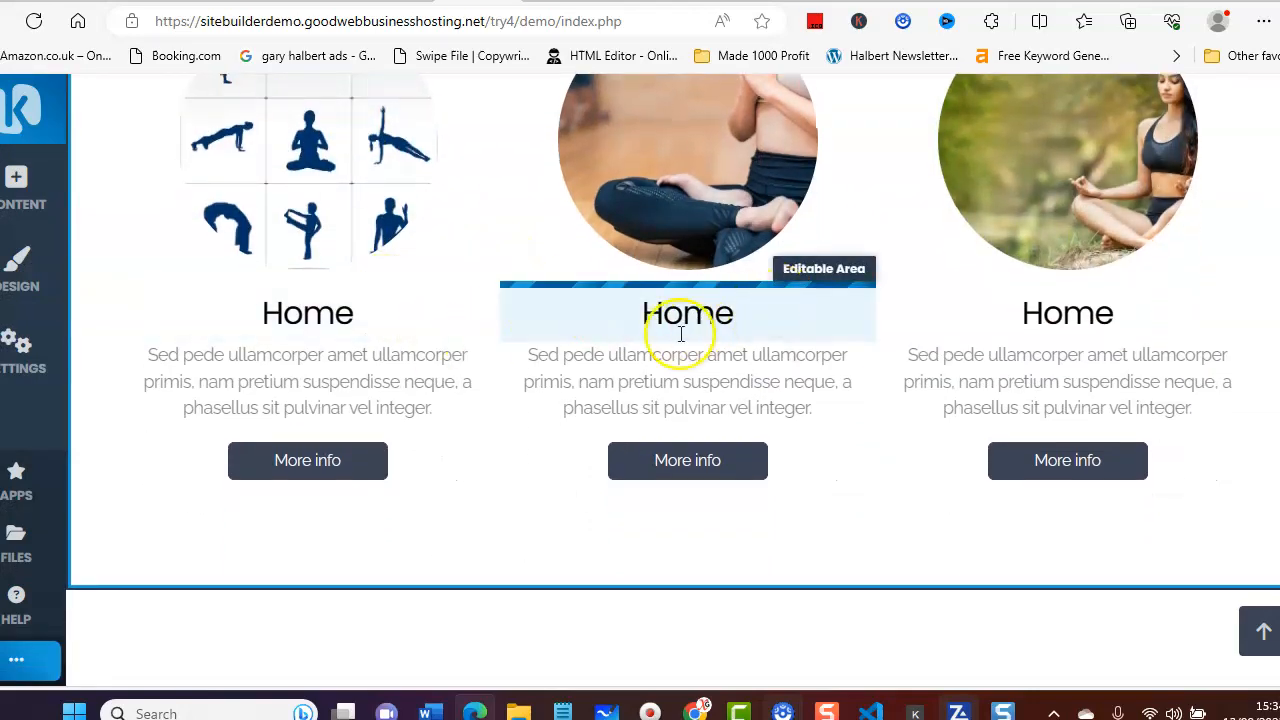
{"action": "scroll", "coordinate": [420, 340], "scroll_direction": "up", "scroll_amount": 8}
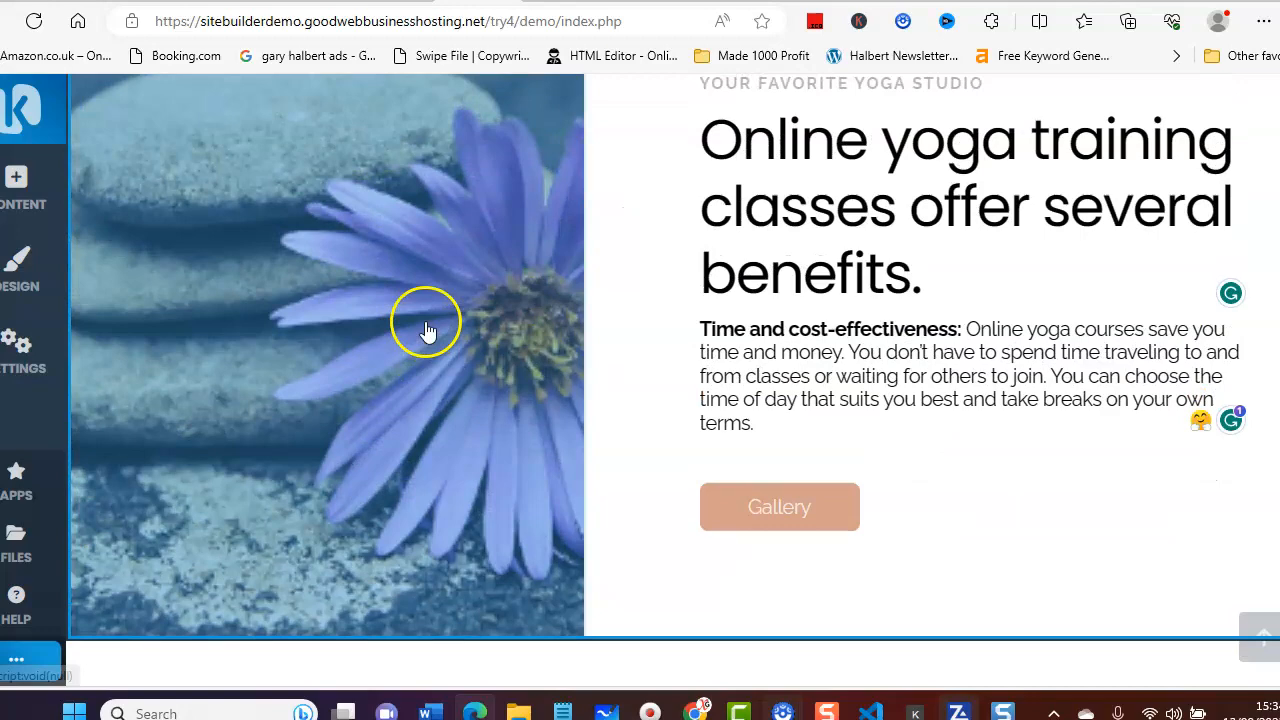
{"action": "scroll", "coordinate": [425, 330], "scroll_direction": "down", "scroll_amount": 12}
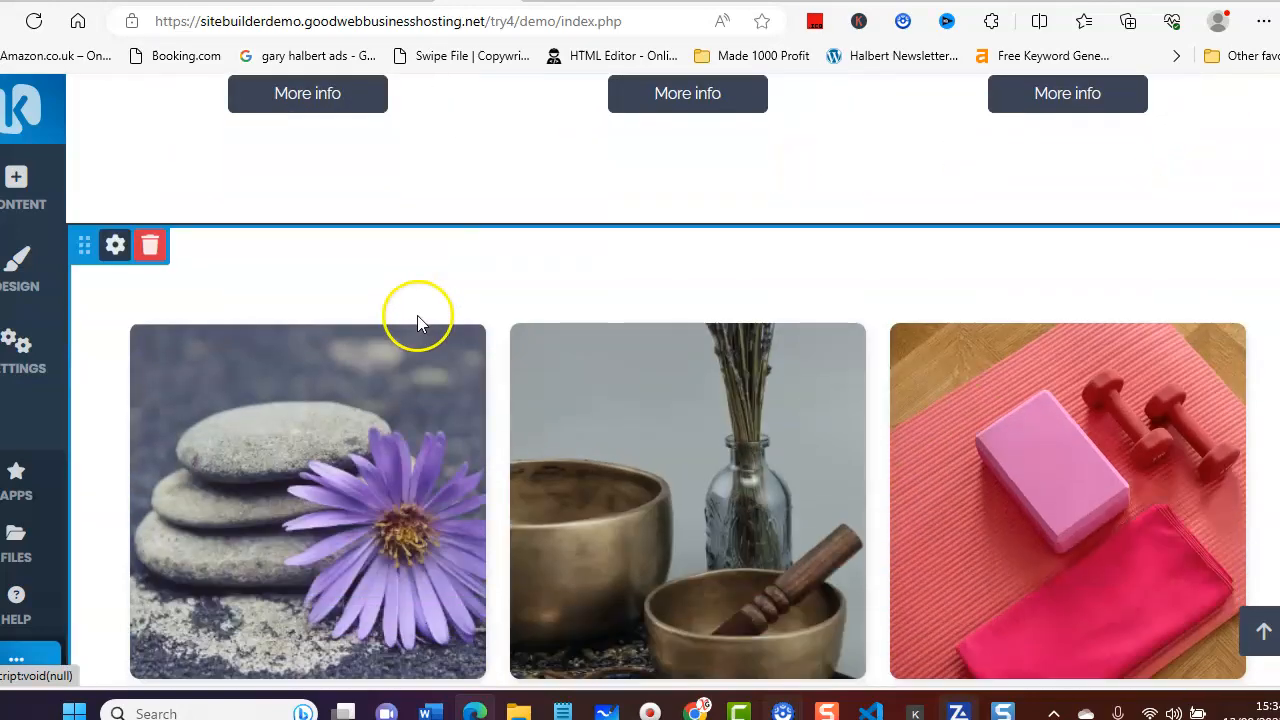
{"action": "scroll", "coordinate": [418, 322], "scroll_direction": "down", "scroll_amount": 4}
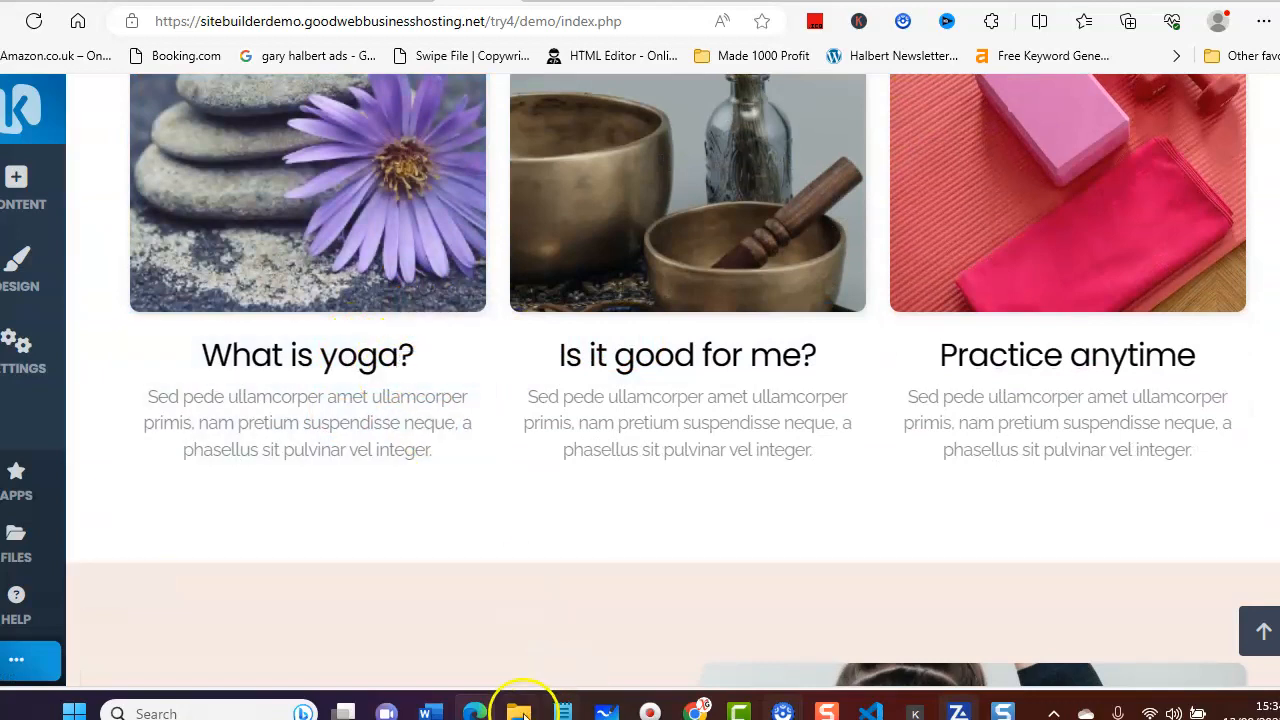
{"action": "left_click", "coordinate": [562, 710]}
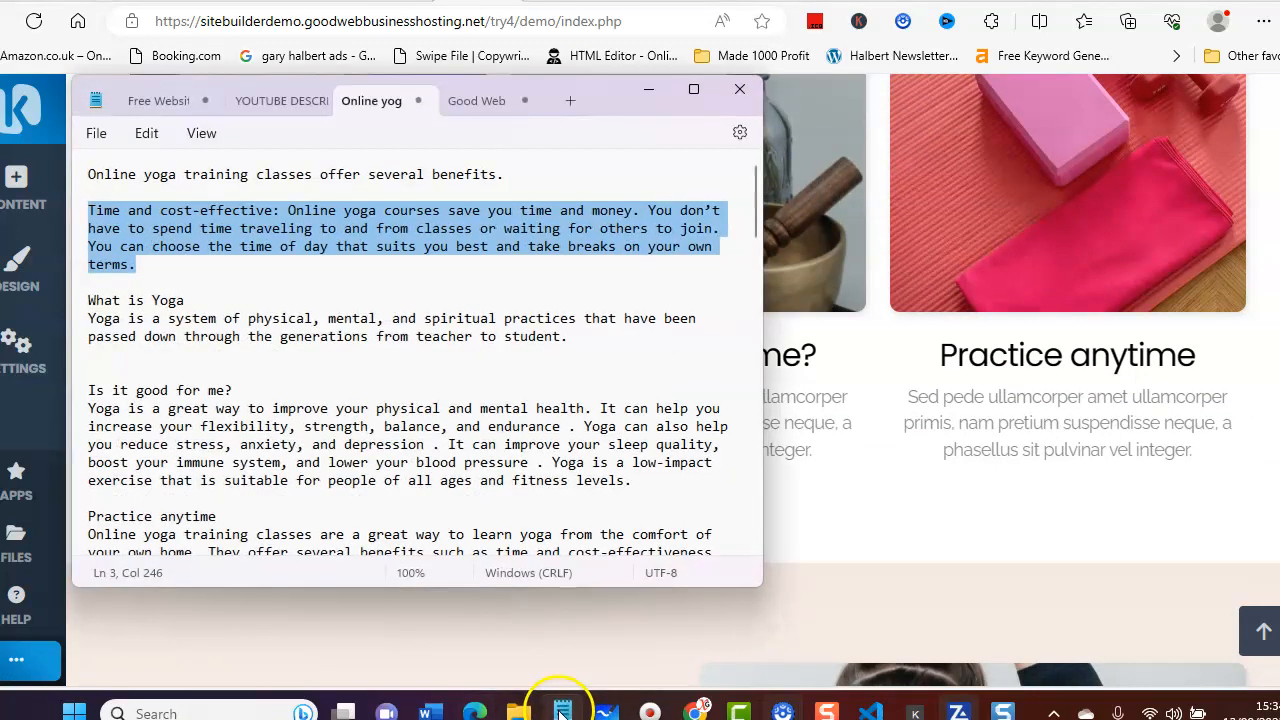
{"action": "left_click_drag", "start_coordinate": [570, 348], "coordinate": [153, 327]}
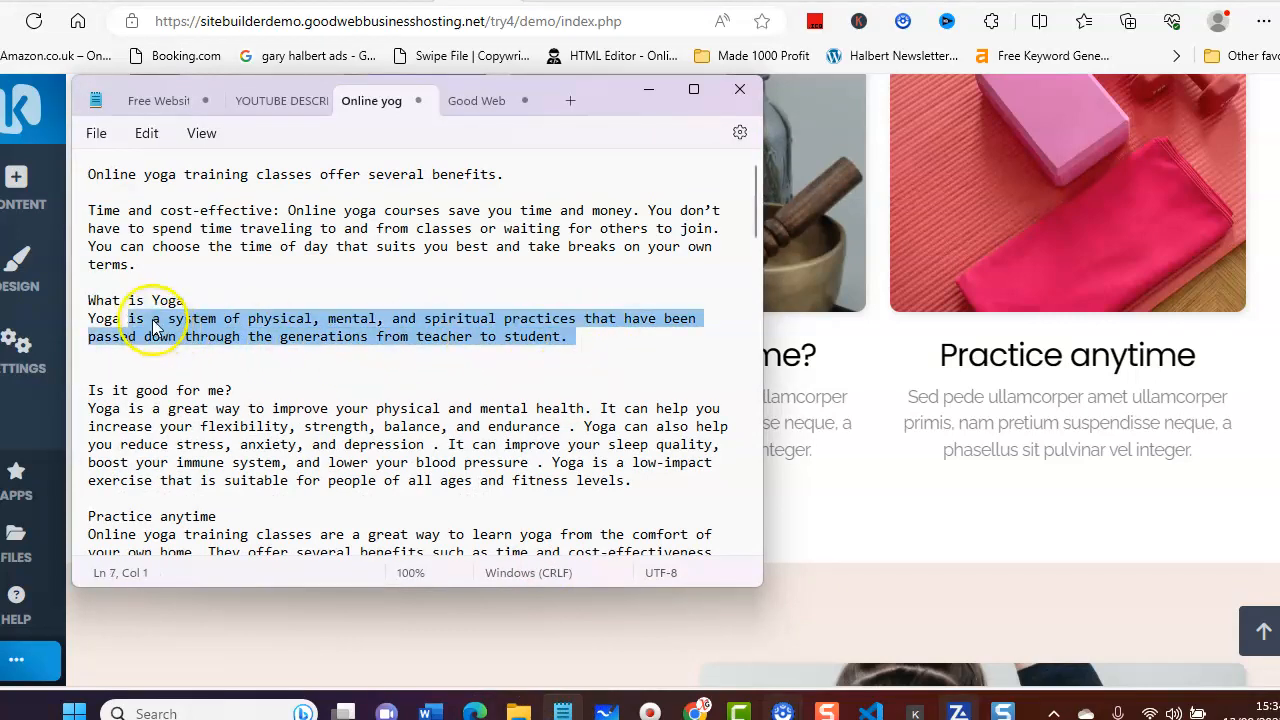
{"action": "right_click", "coordinate": [110, 326]}
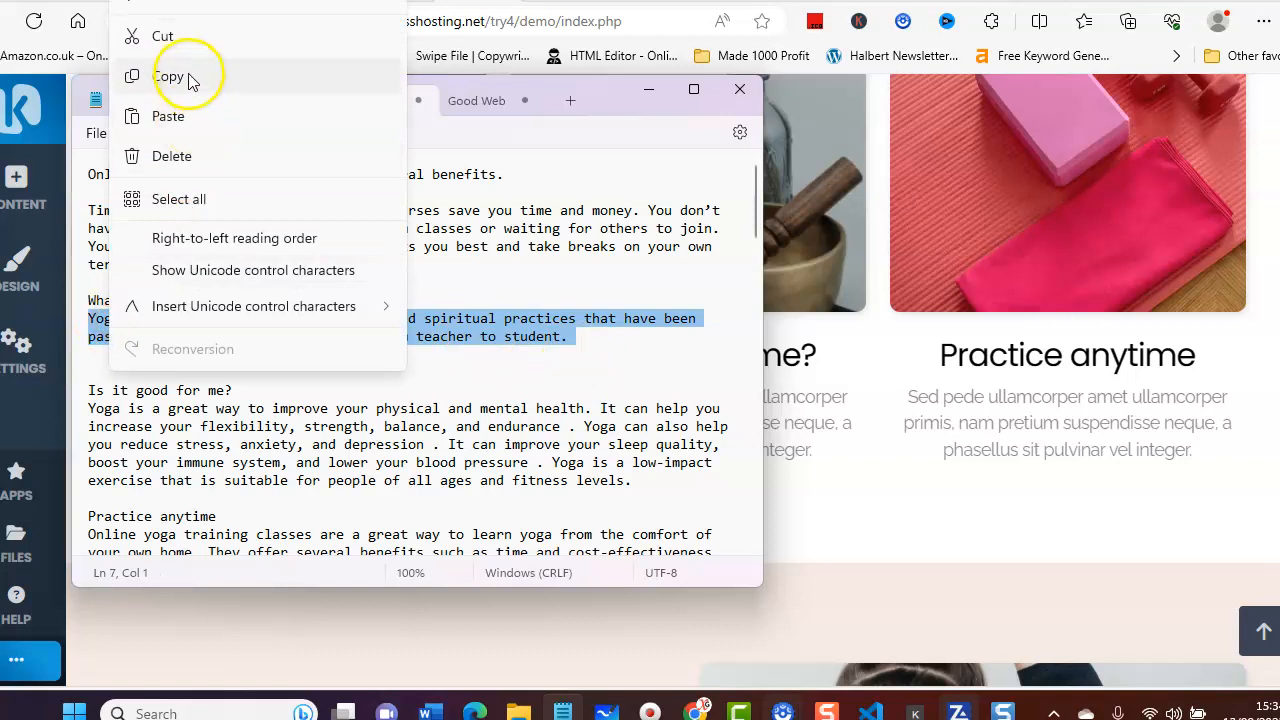
{"action": "left_click", "coordinate": [180, 78]}
{"action": "left_click", "coordinate": [648, 90]}
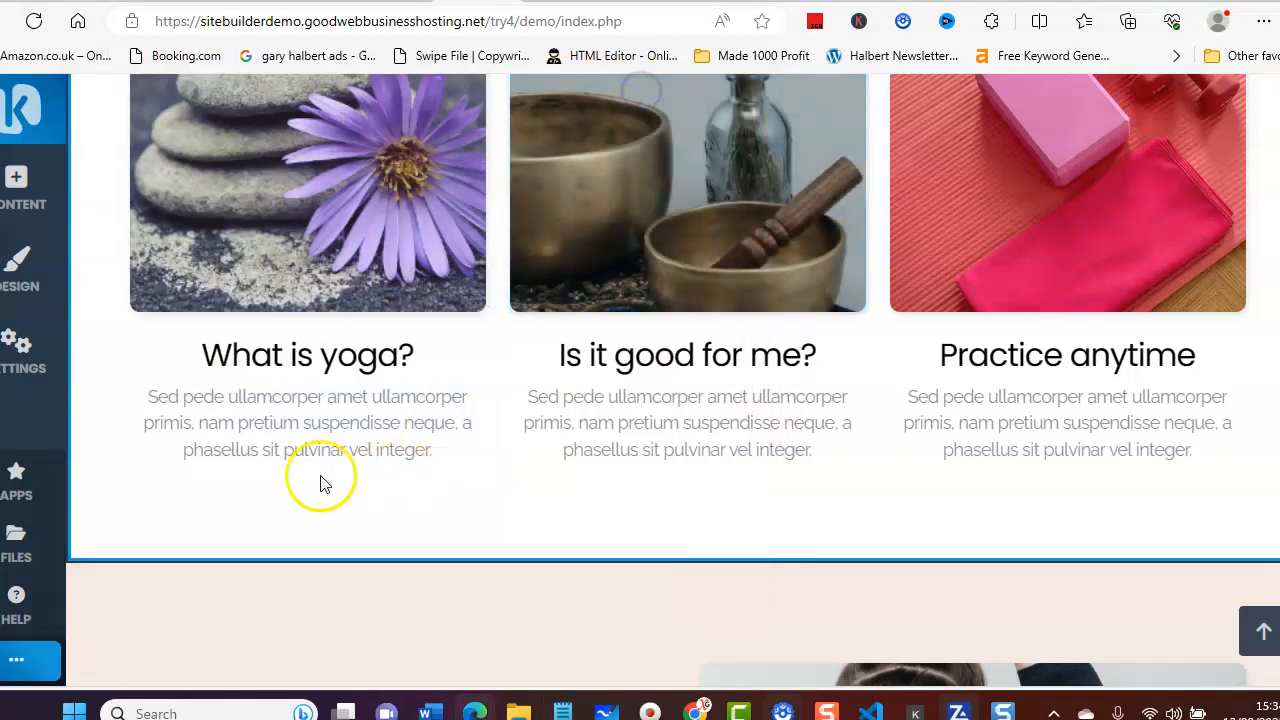
Replace the placeholder text under the "What is yoga?" heading with the copied paragraph.
{"action": "left_click", "coordinate": [424, 444]}
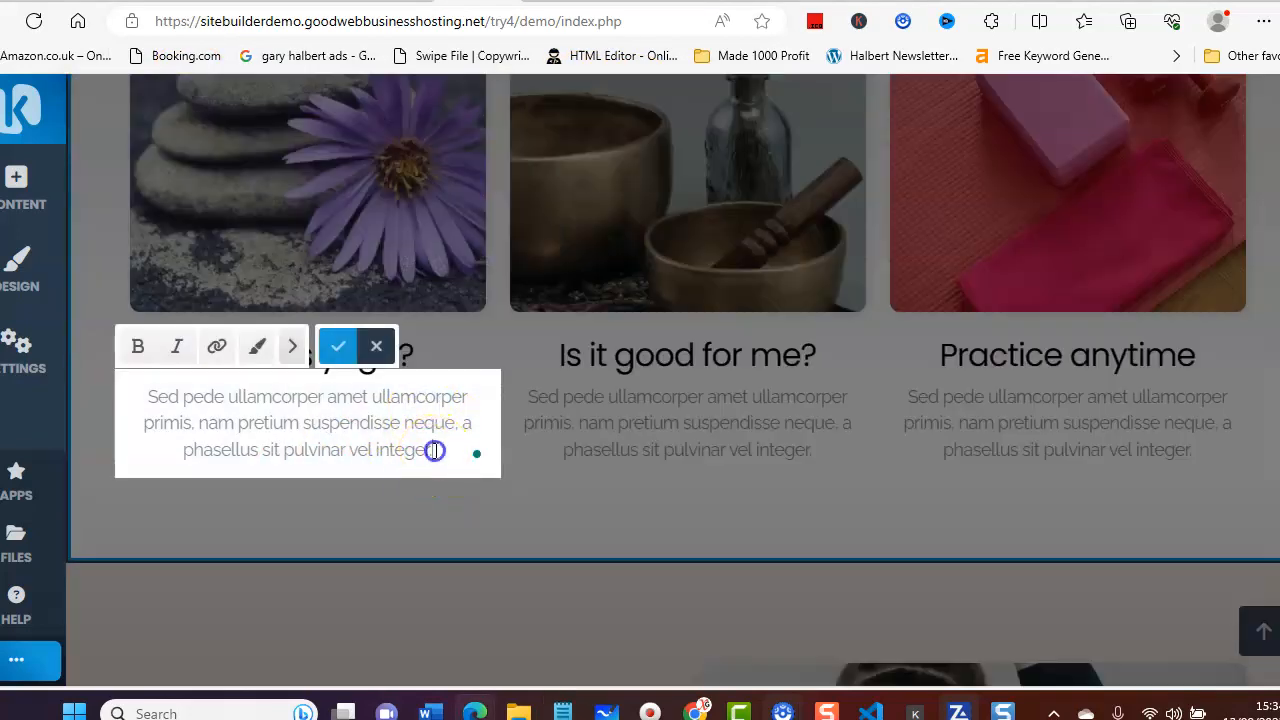
{"action": "left_click_drag", "start_coordinate": [434, 450], "coordinate": [192, 377]}
{"action": "right_click", "coordinate": [172, 402]}
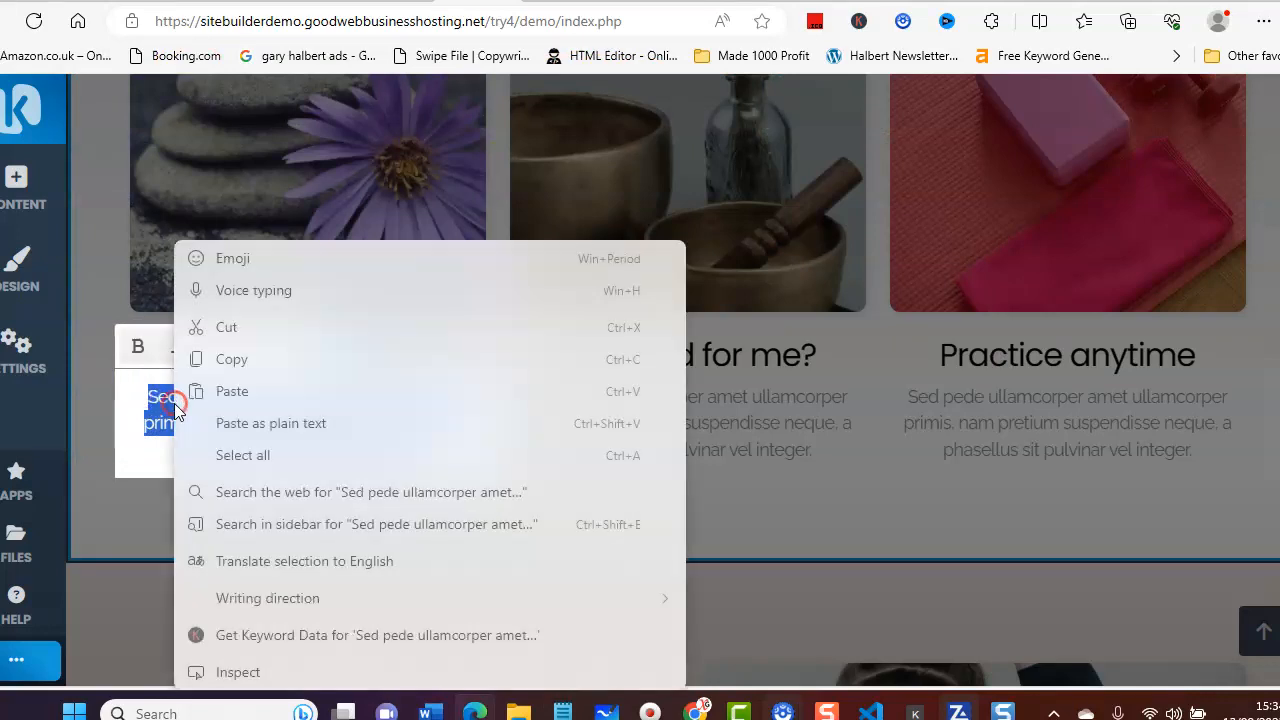
{"action": "left_click", "coordinate": [224, 397]}
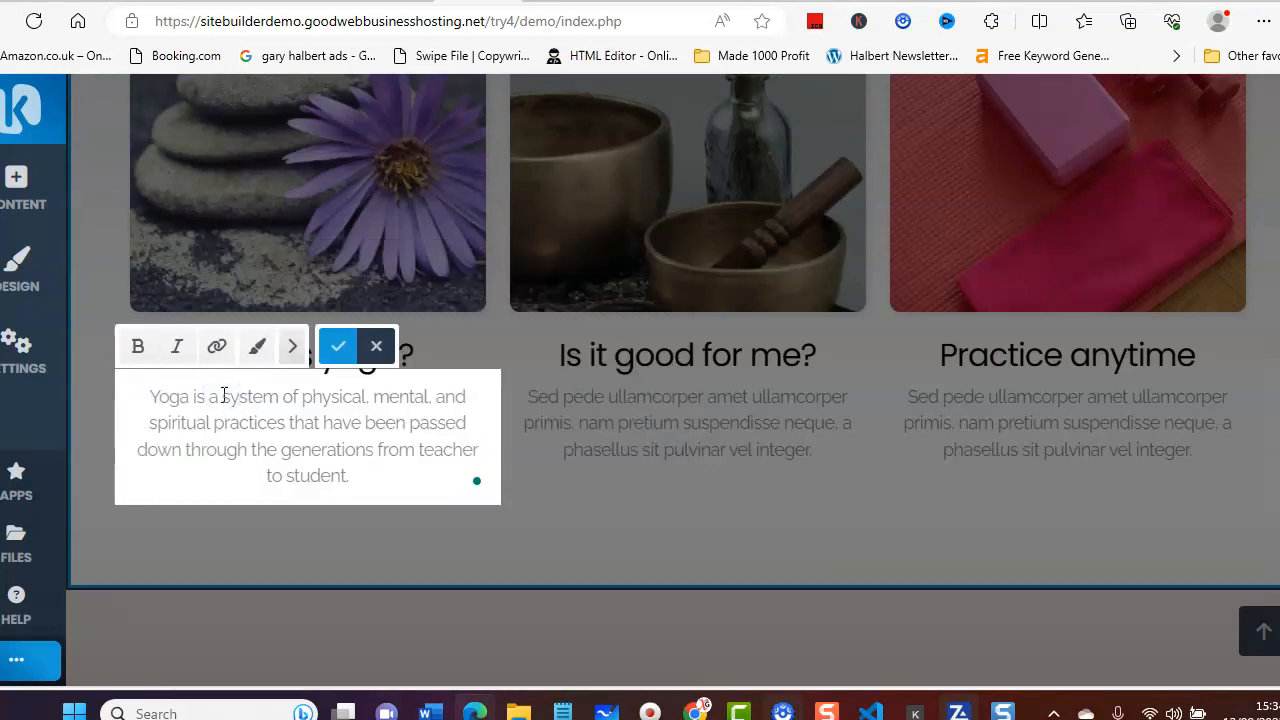
Color the whole "What is yoga?" paragraph blue and finish editing it.
{"action": "left_click_drag", "start_coordinate": [361, 477], "coordinate": [136, 404]}
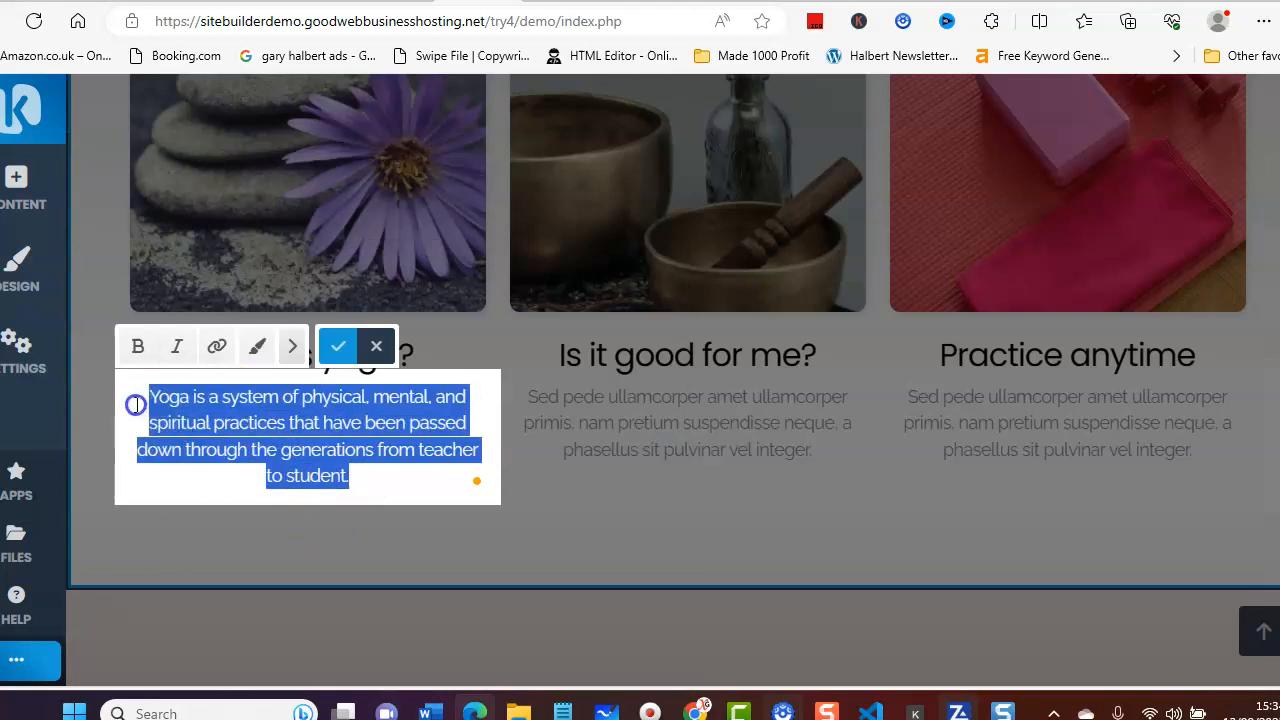
{"action": "left_click", "coordinate": [257, 343]}
{"action": "left_click", "coordinate": [462, 178]}
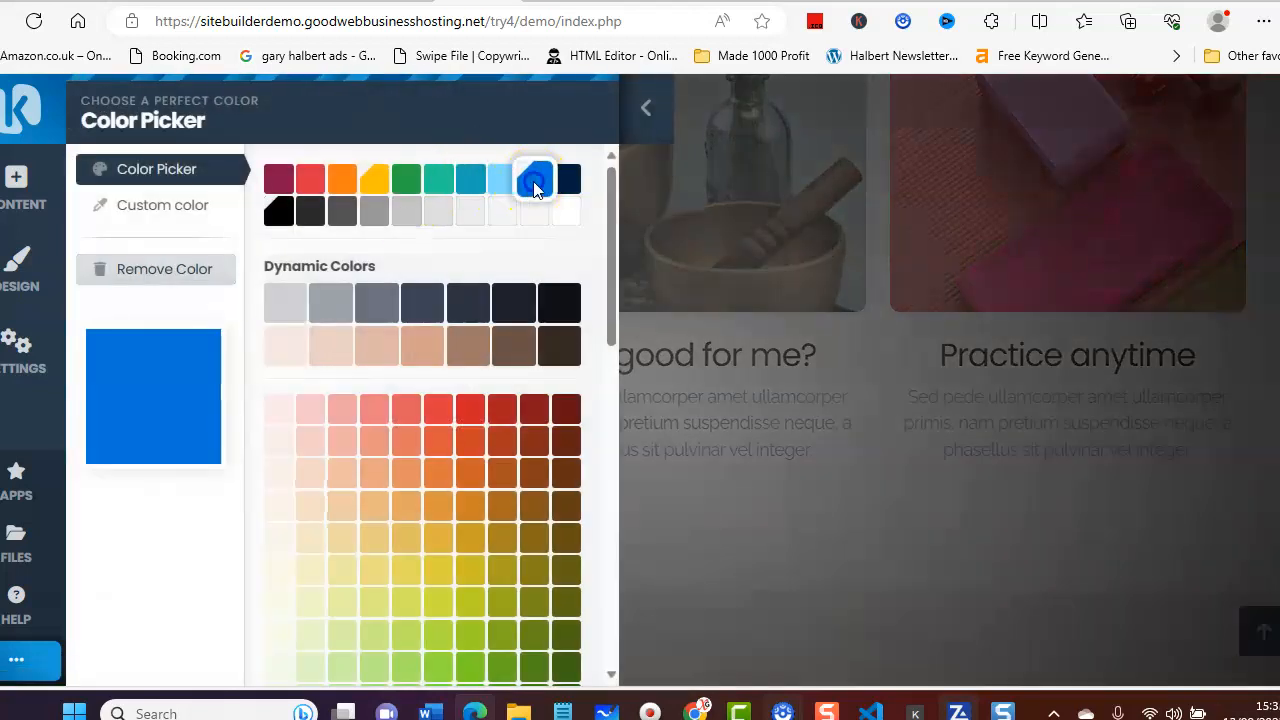
{"action": "left_click", "coordinate": [534, 187]}
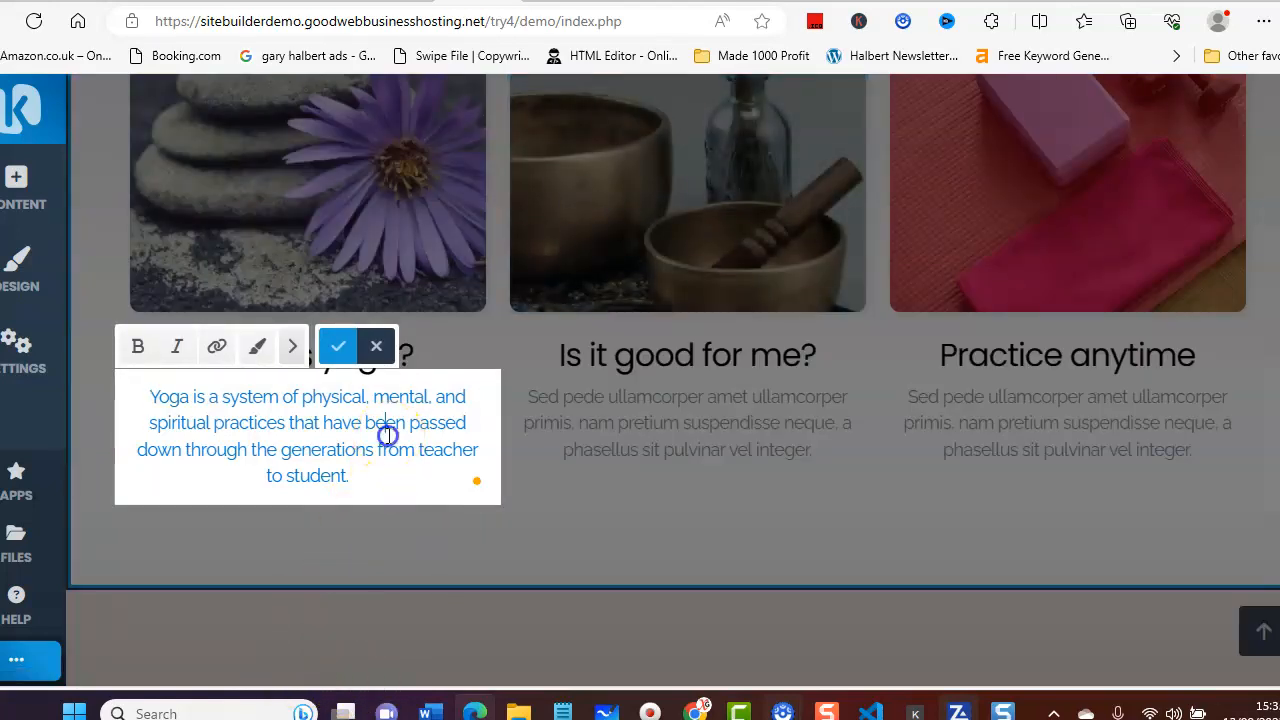
{"action": "left_click", "coordinate": [680, 420]}
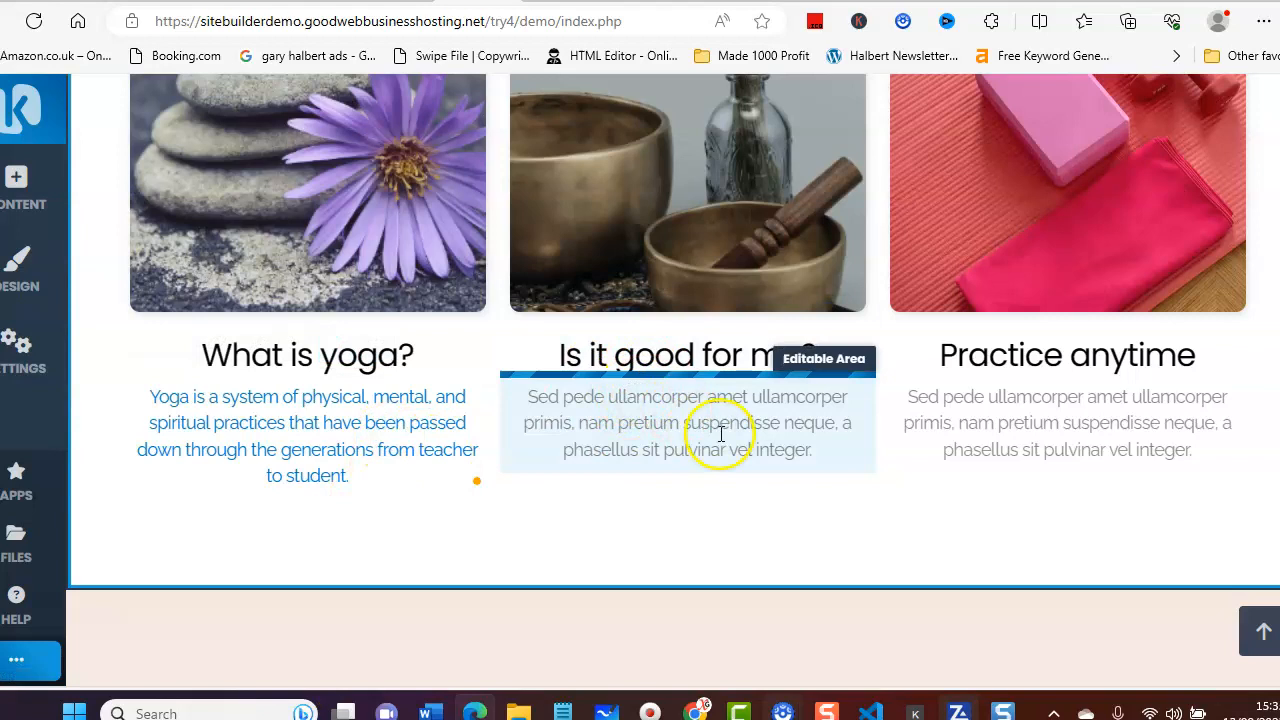
Copy the first two sentences under "Is it good for me?" from the Notepad notes, ending at "endurance", and return to the site builder.
{"action": "left_click", "coordinate": [562, 706]}
{"action": "scroll", "coordinate": [530, 350], "scroll_direction": "down", "scroll_amount": 2}
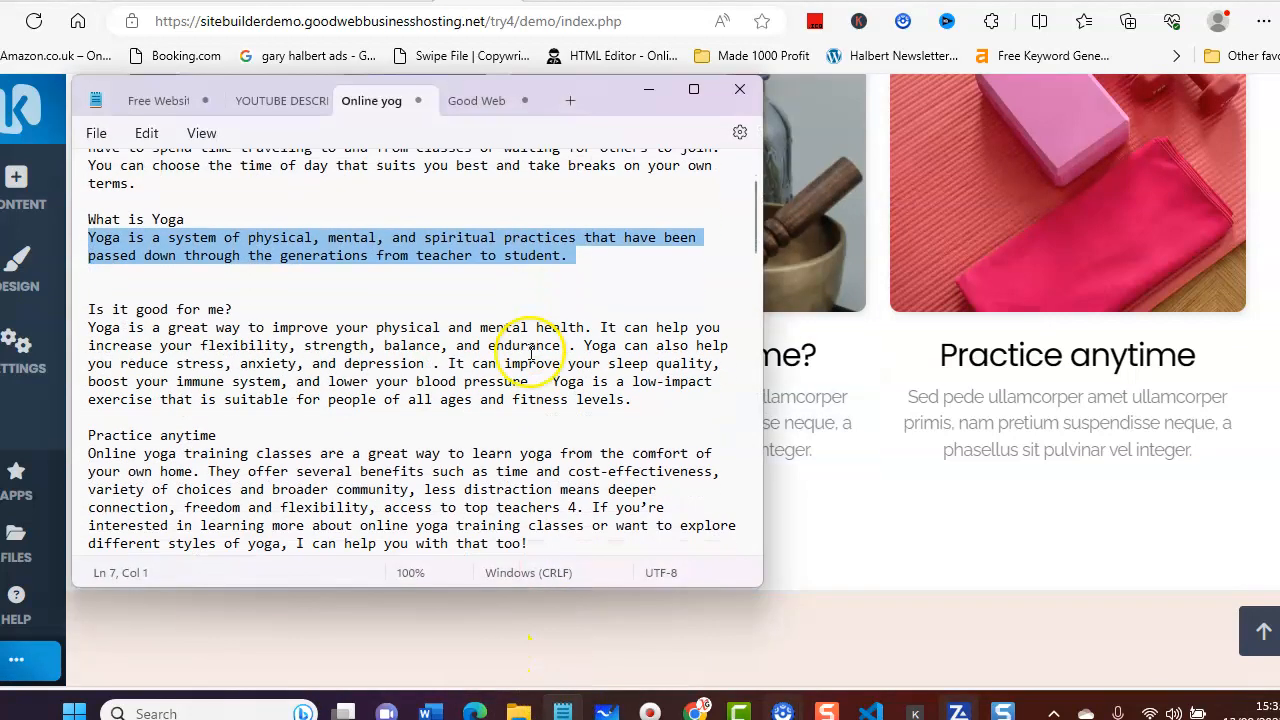
{"action": "scroll", "coordinate": [530, 352], "scroll_direction": "down", "scroll_amount": 1}
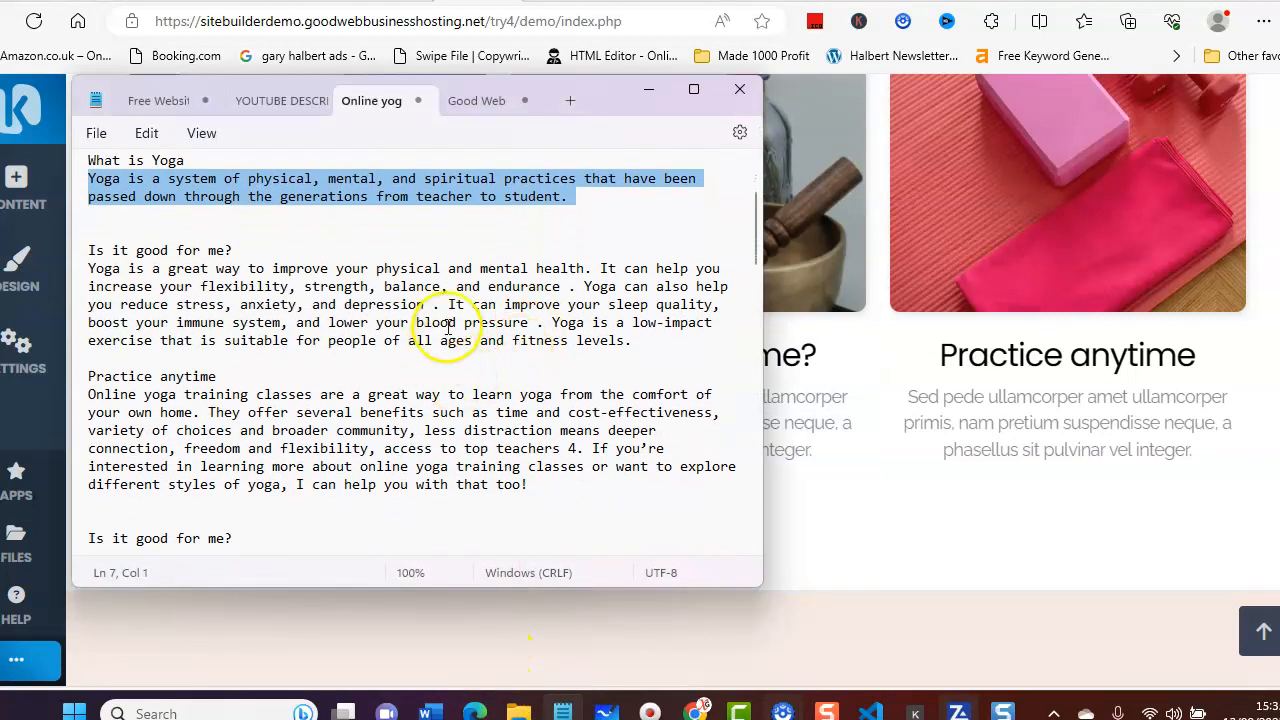
{"action": "left_click", "coordinate": [575, 287]}
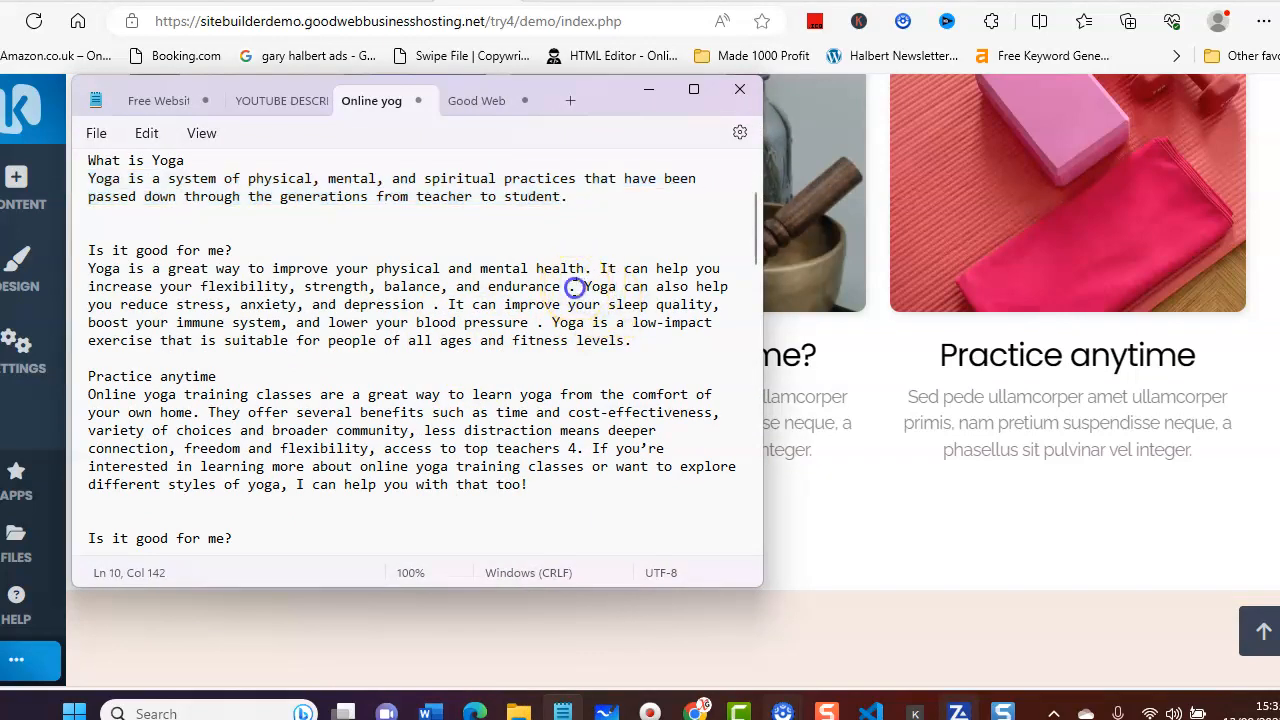
{"action": "left_click_drag", "start_coordinate": [545, 290], "coordinate": [97, 268]}
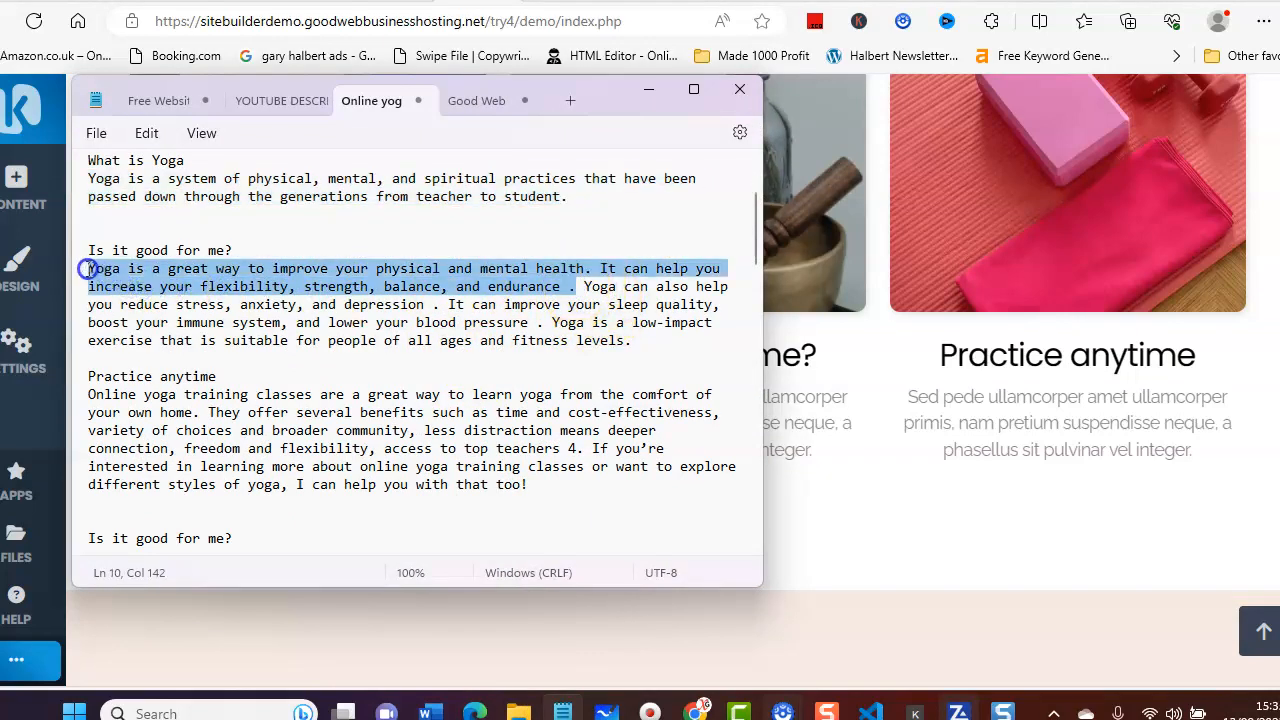
{"action": "right_click", "coordinate": [140, 287]}
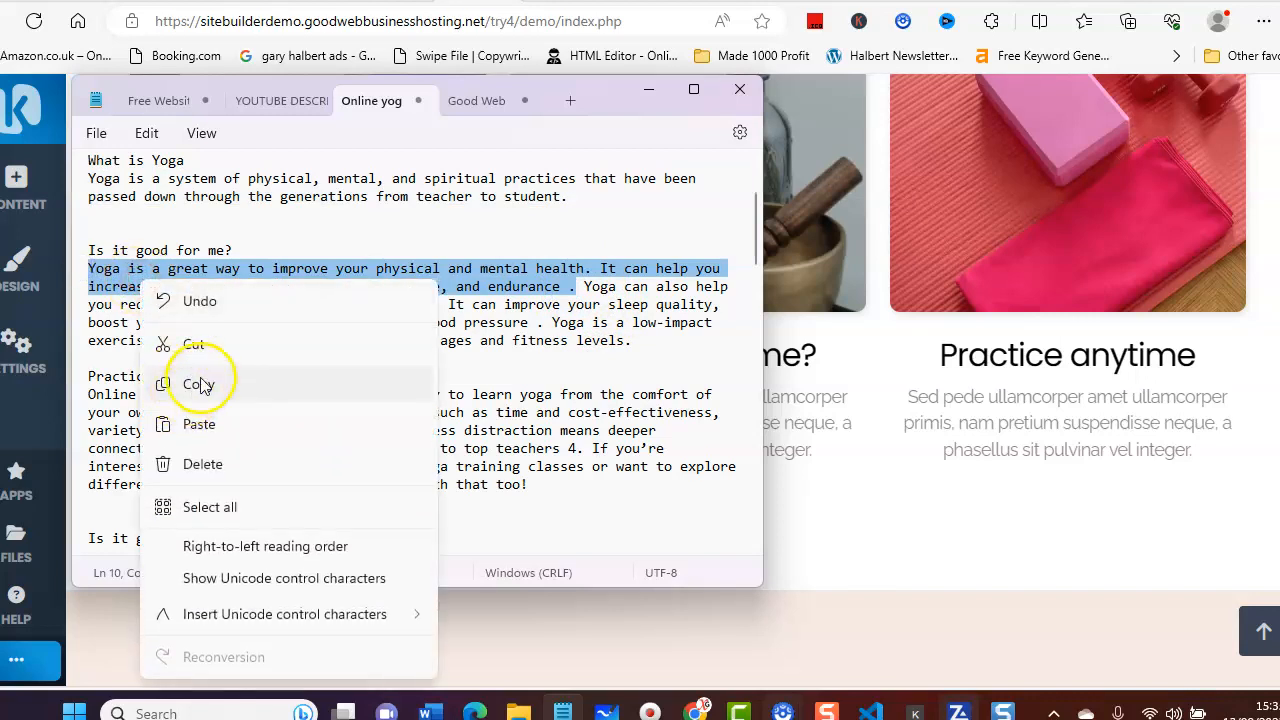
{"action": "left_click", "coordinate": [198, 385]}
{"action": "left_click", "coordinate": [648, 90]}
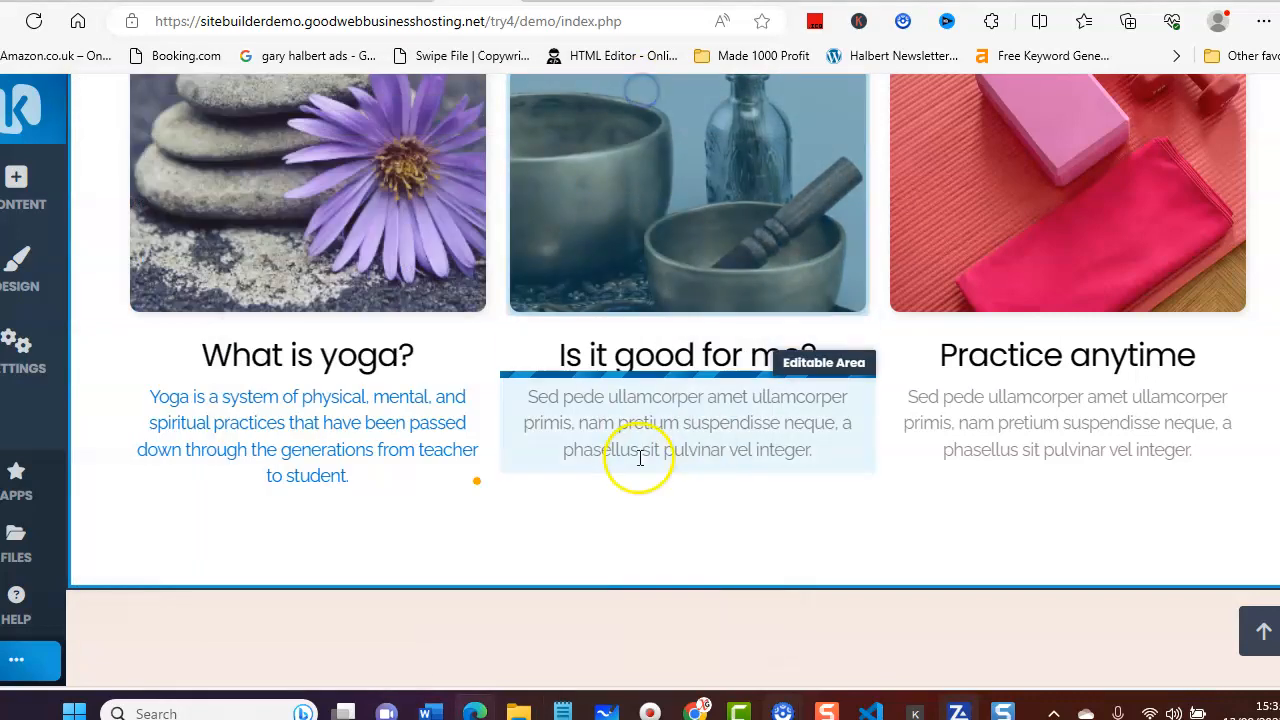
Replace the placeholder text under the "Is it good for me?" heading with the copied sentences and save the text.
{"action": "left_click", "coordinate": [703, 452]}
{"action": "left_click_drag", "start_coordinate": [814, 455], "coordinate": [490, 383]}
{"action": "right_click", "coordinate": [560, 432]}
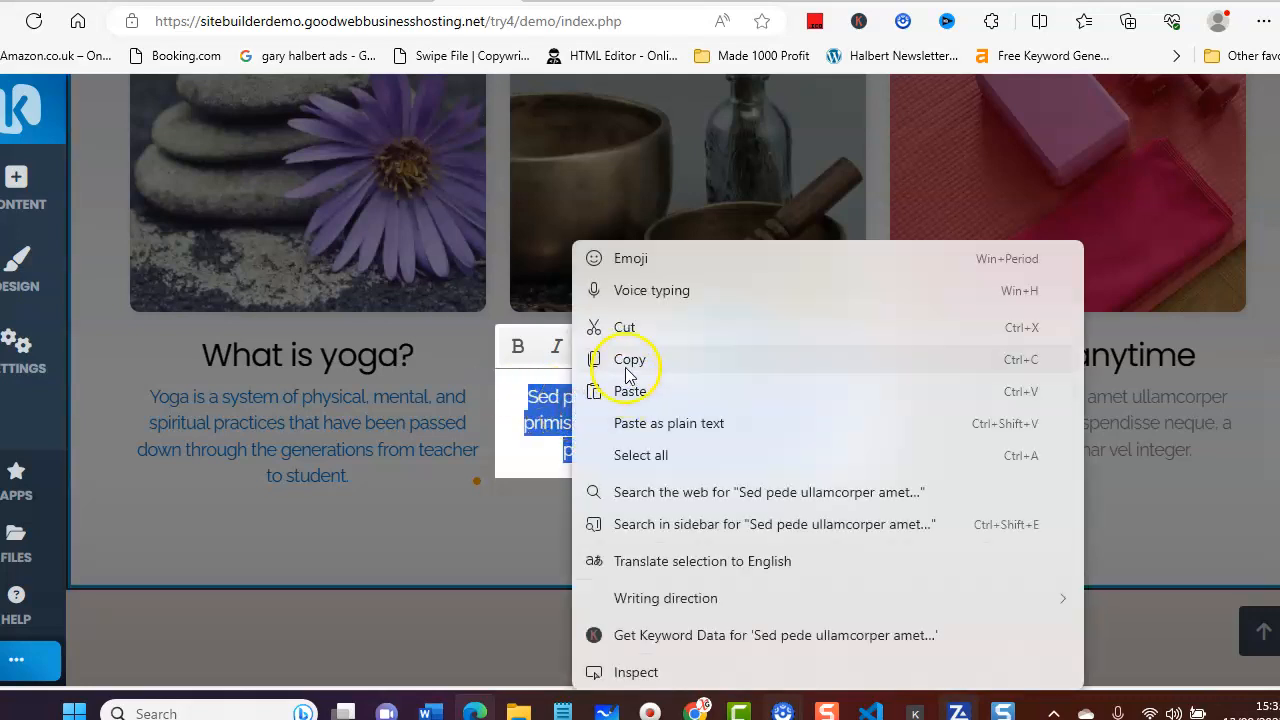
{"action": "left_click", "coordinate": [630, 390]}
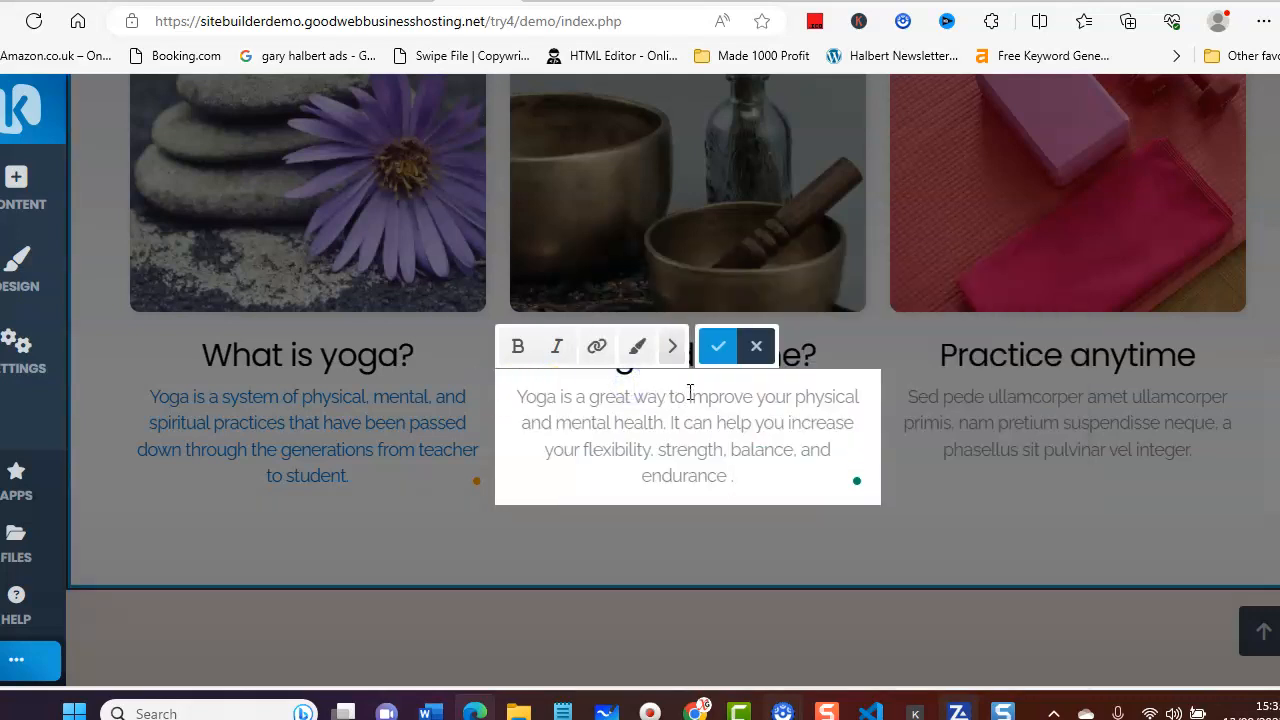
{"action": "left_click", "coordinate": [718, 346]}
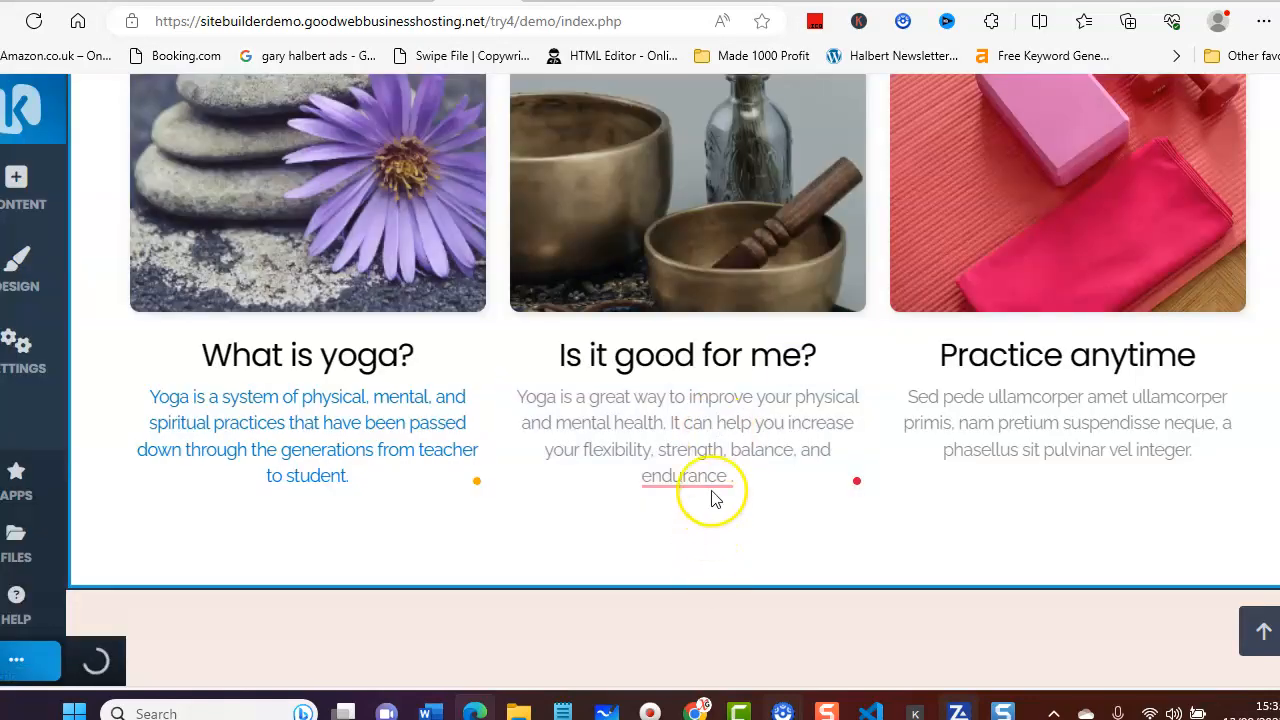
Remove the extra space before the full stop after "endurance" in the "Is it good for me?" paragraph and save the text.
{"action": "mouse_move", "coordinate": [680, 478]}
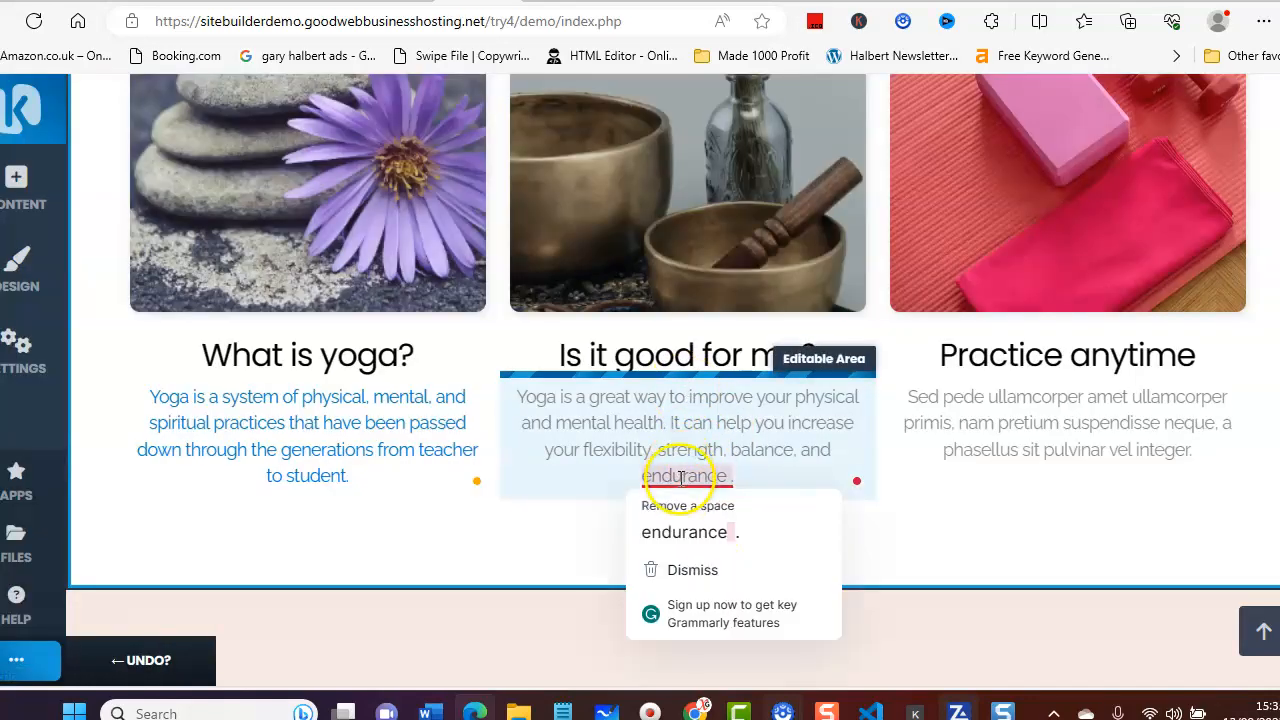
{"action": "left_click", "coordinate": [682, 545]}
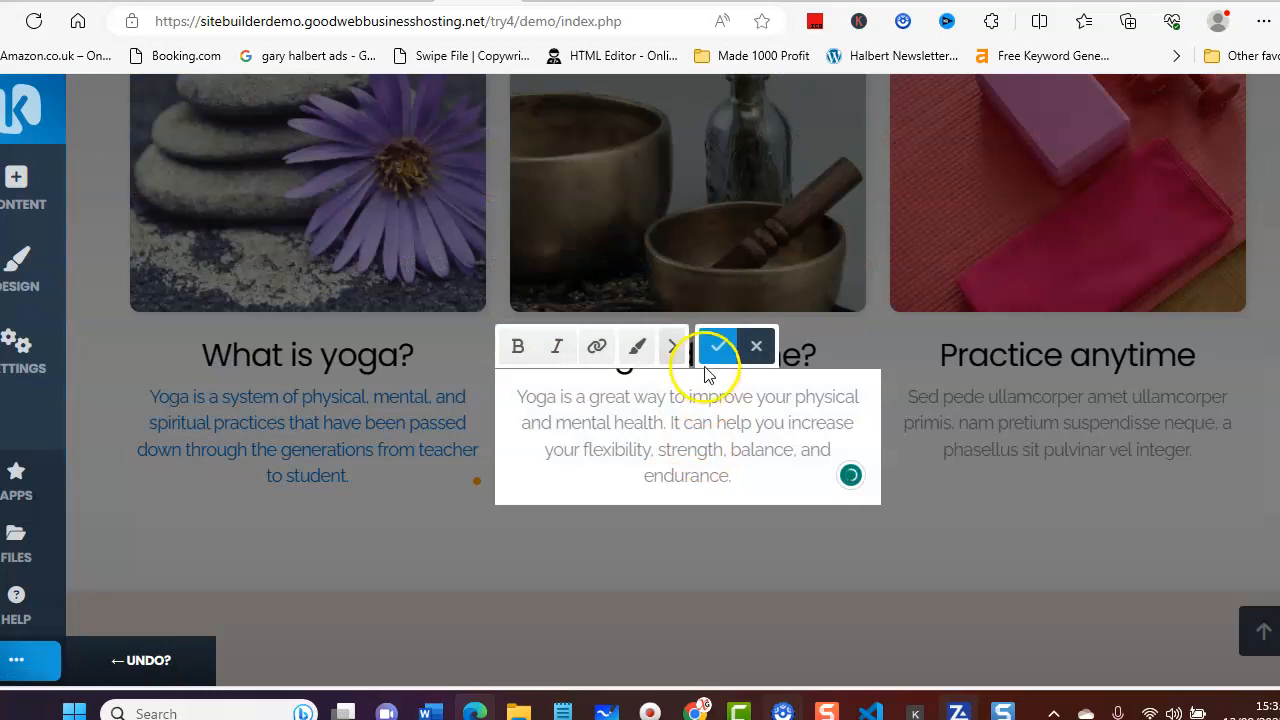
{"action": "left_click", "coordinate": [716, 348]}
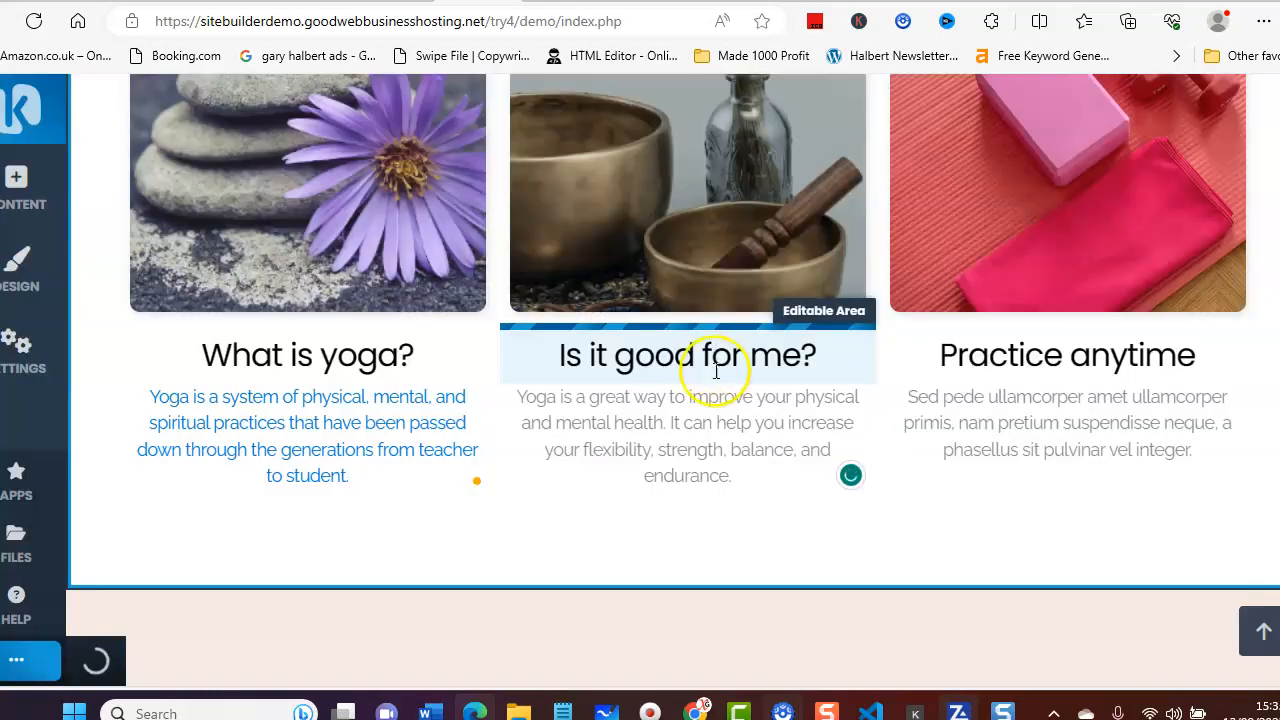
Color the whole "Is it good for me?" paragraph green and finish editing it.
{"action": "left_click", "coordinate": [736, 484]}
{"action": "mouse_move", "coordinate": [734, 477]}
{"action": "left_mouse_down"}
{"action": "mouse_move", "coordinate": [458, 426]}
{"action": "mouse_move", "coordinate": [451, 406]}
{"action": "left_mouse_up"}
{"action": "left_click", "coordinate": [637, 346]}
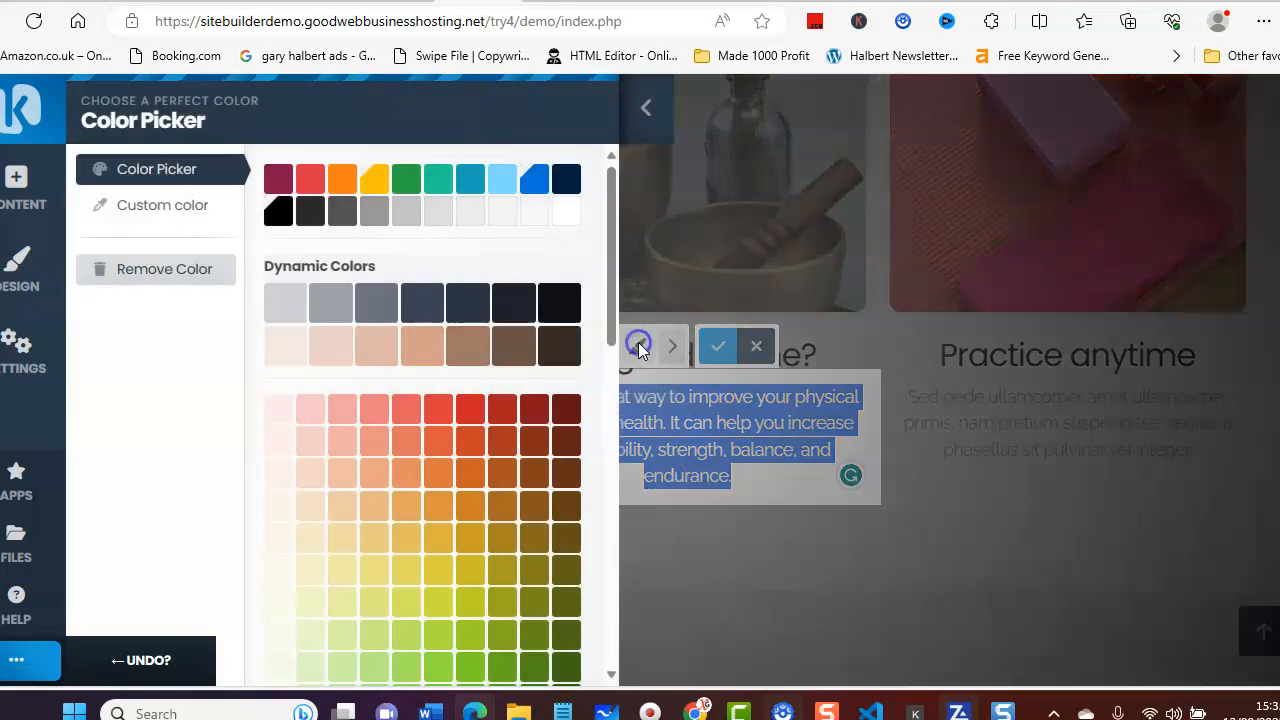
{"action": "left_click", "coordinate": [405, 179]}
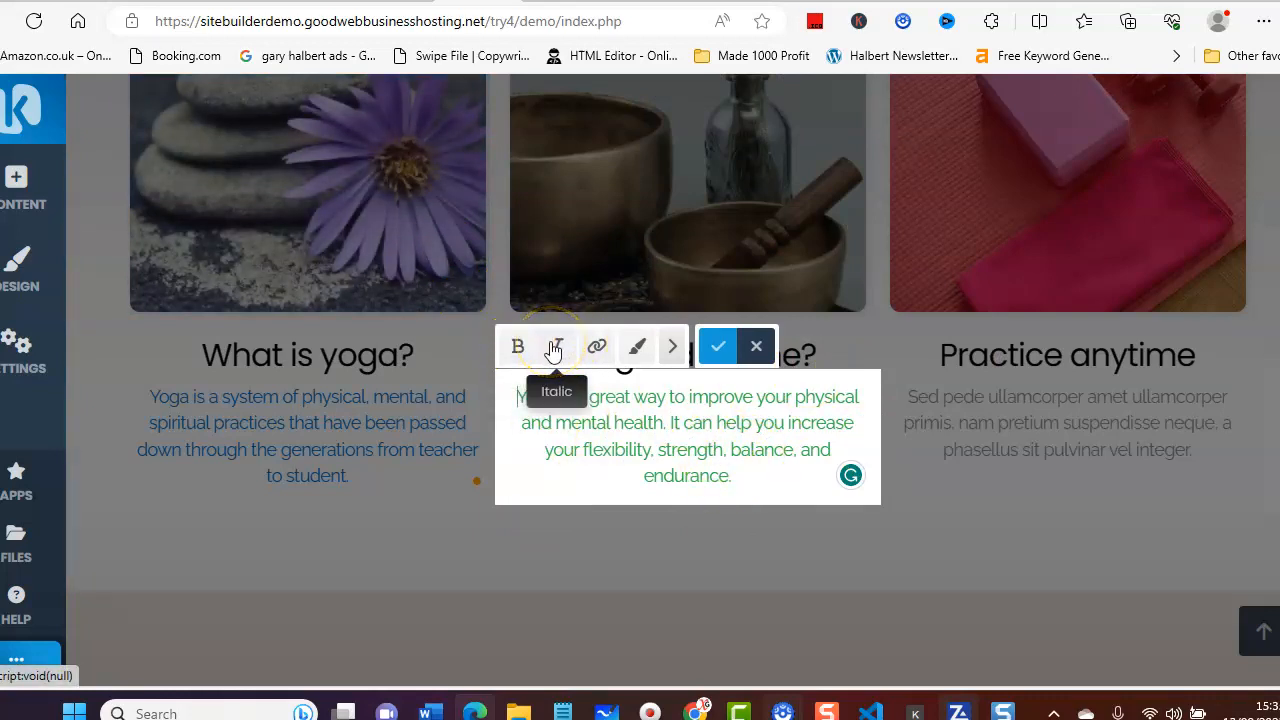
{"action": "left_click", "coordinate": [665, 348]}
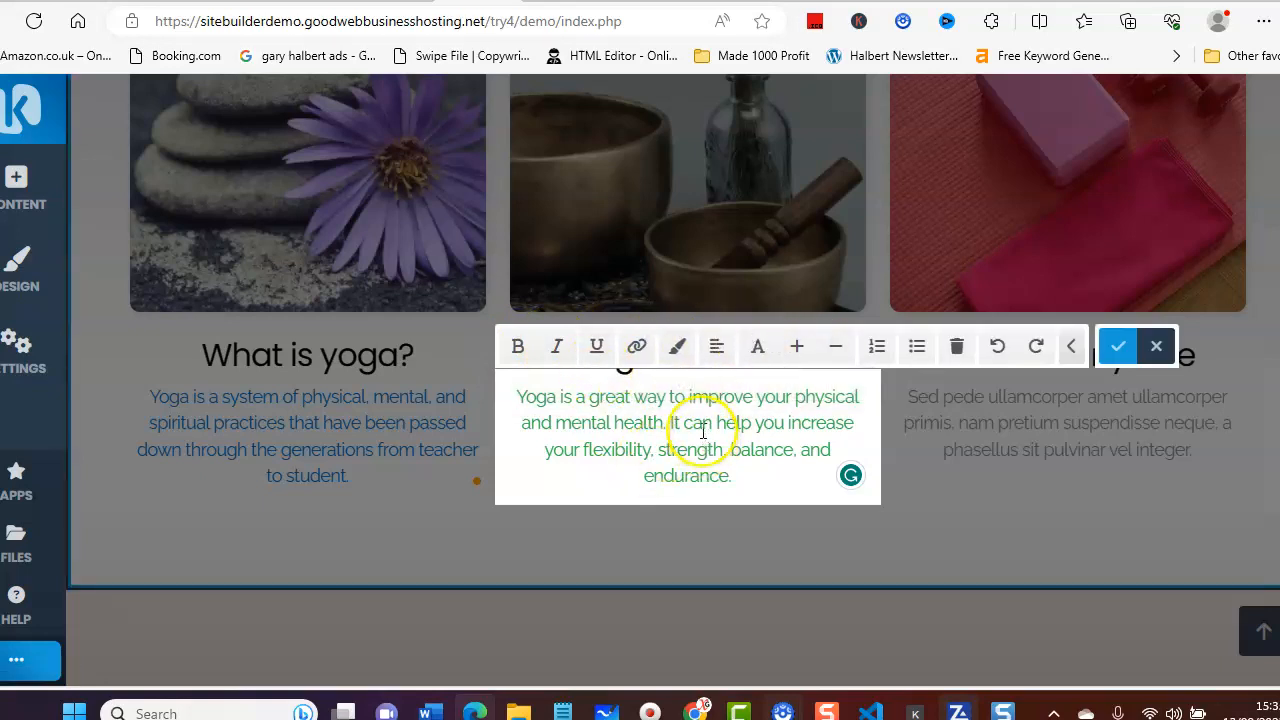
{"action": "left_click", "coordinate": [679, 518]}
Examine the vertical spacing around the round-image features block and the square-image block below it.
{"action": "scroll", "coordinate": [683, 420], "scroll_direction": "up", "scroll_amount": 3}
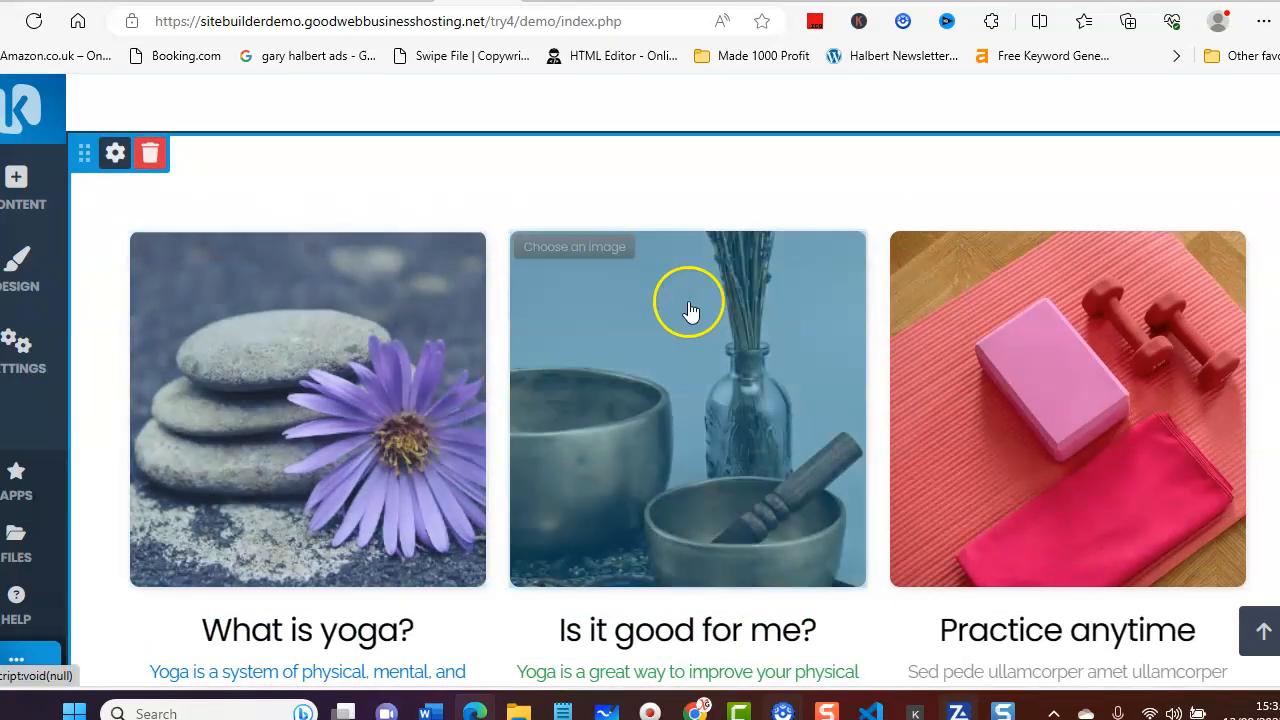
{"action": "scroll", "coordinate": [692, 310], "scroll_direction": "up", "scroll_amount": 1}
{"action": "scroll", "coordinate": [830, 160], "scroll_direction": "down", "scroll_amount": 3}
{"action": "scroll", "coordinate": [815, 155], "scroll_direction": "up", "scroll_amount": 4}
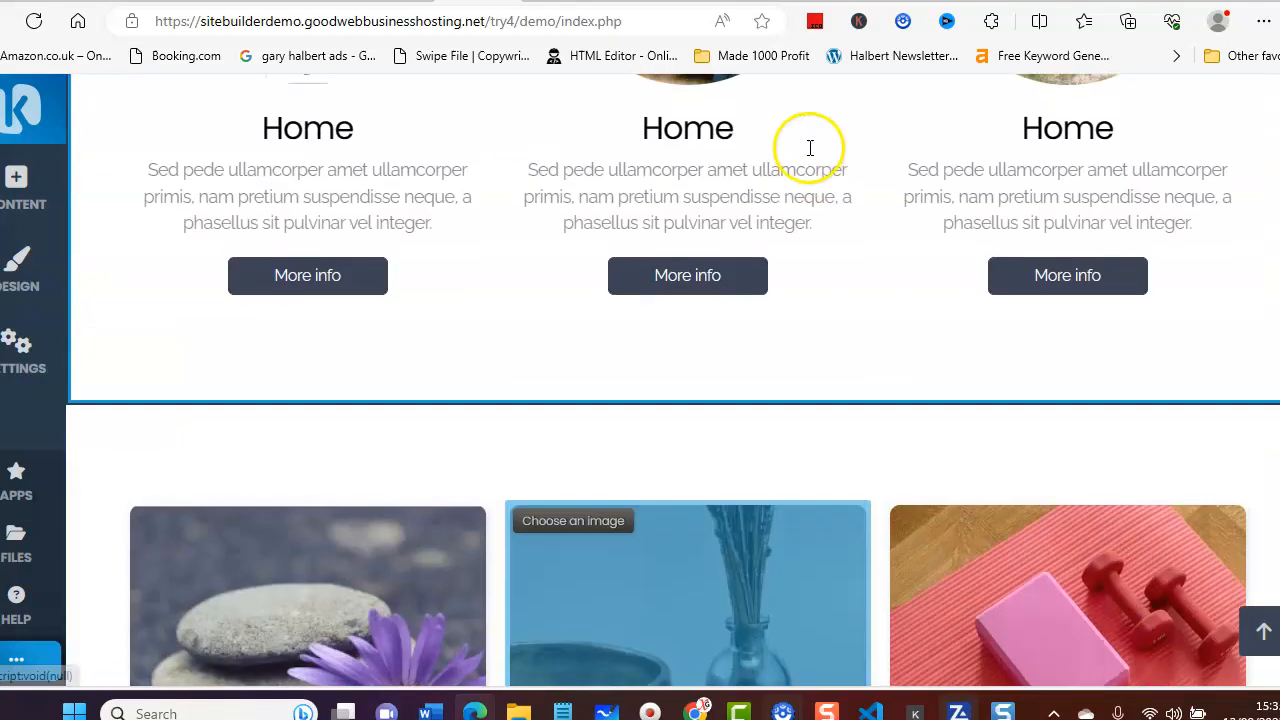
{"action": "scroll", "coordinate": [800, 145], "scroll_direction": "up", "scroll_amount": 3}
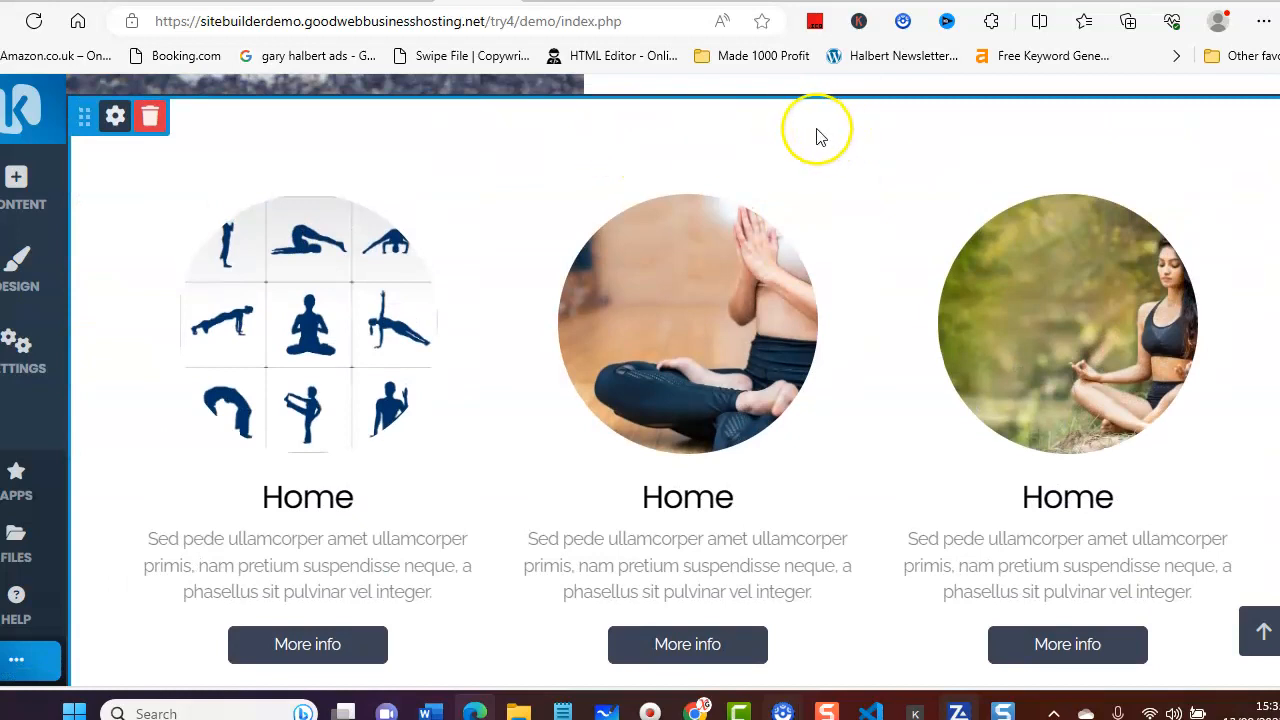
{"action": "scroll", "coordinate": [634, 500], "scroll_direction": "down", "scroll_amount": 2}
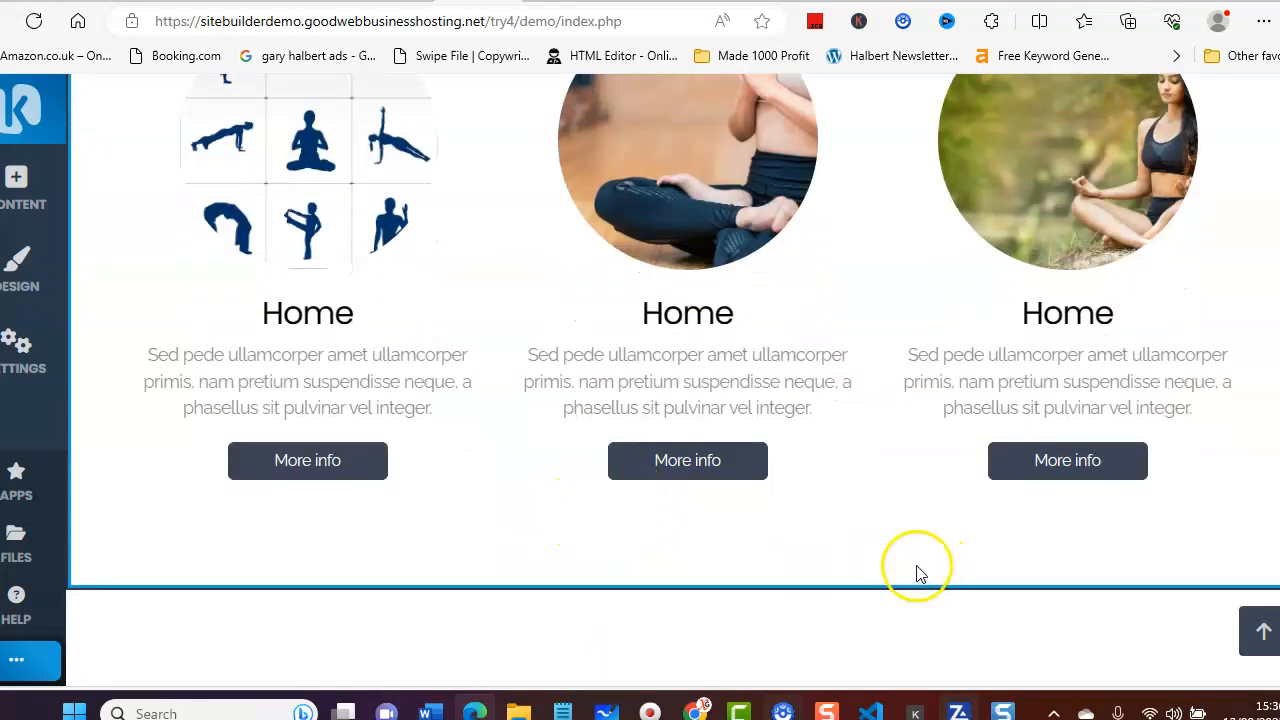
{"action": "scroll", "coordinate": [651, 608], "scroll_direction": "down", "scroll_amount": 3}
{"action": "scroll", "coordinate": [722, 385], "scroll_direction": "up", "scroll_amount": 1}
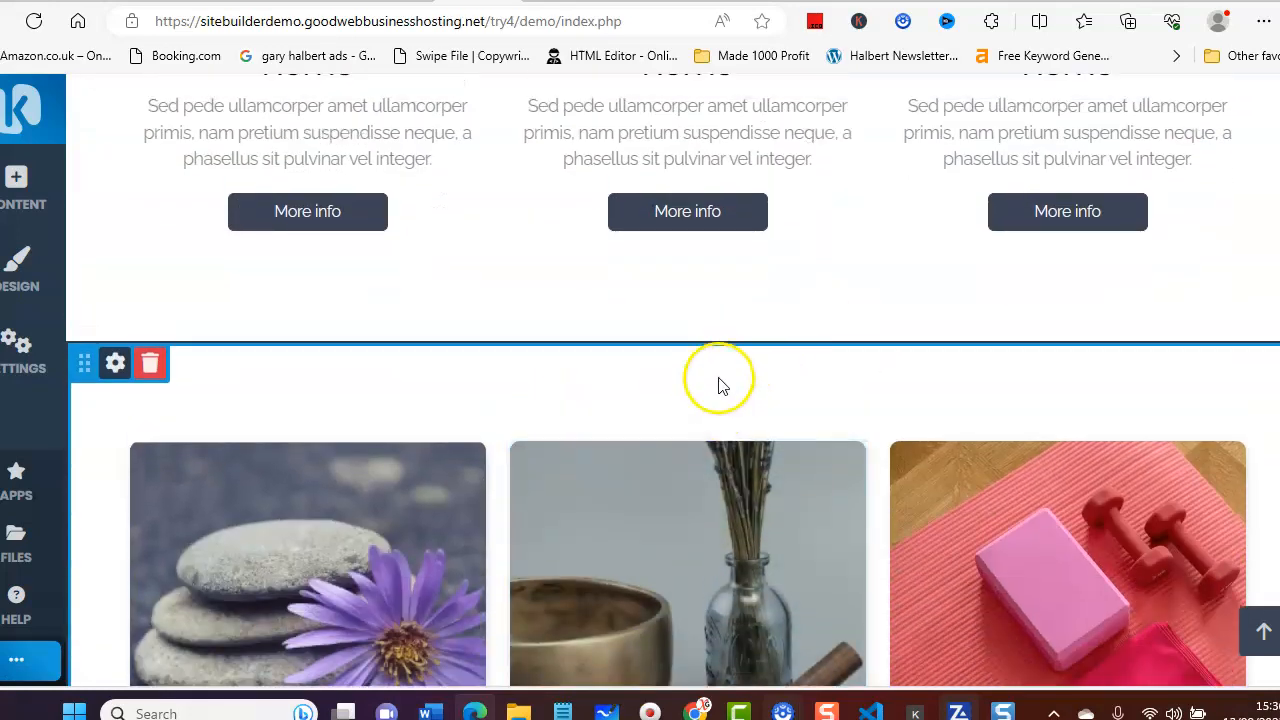
Turn off default spacing for the round-image features block, set its top and bottom padding to 20px, and save the changes.
{"action": "scroll", "coordinate": [722, 385], "scroll_direction": "up", "scroll_amount": 6}
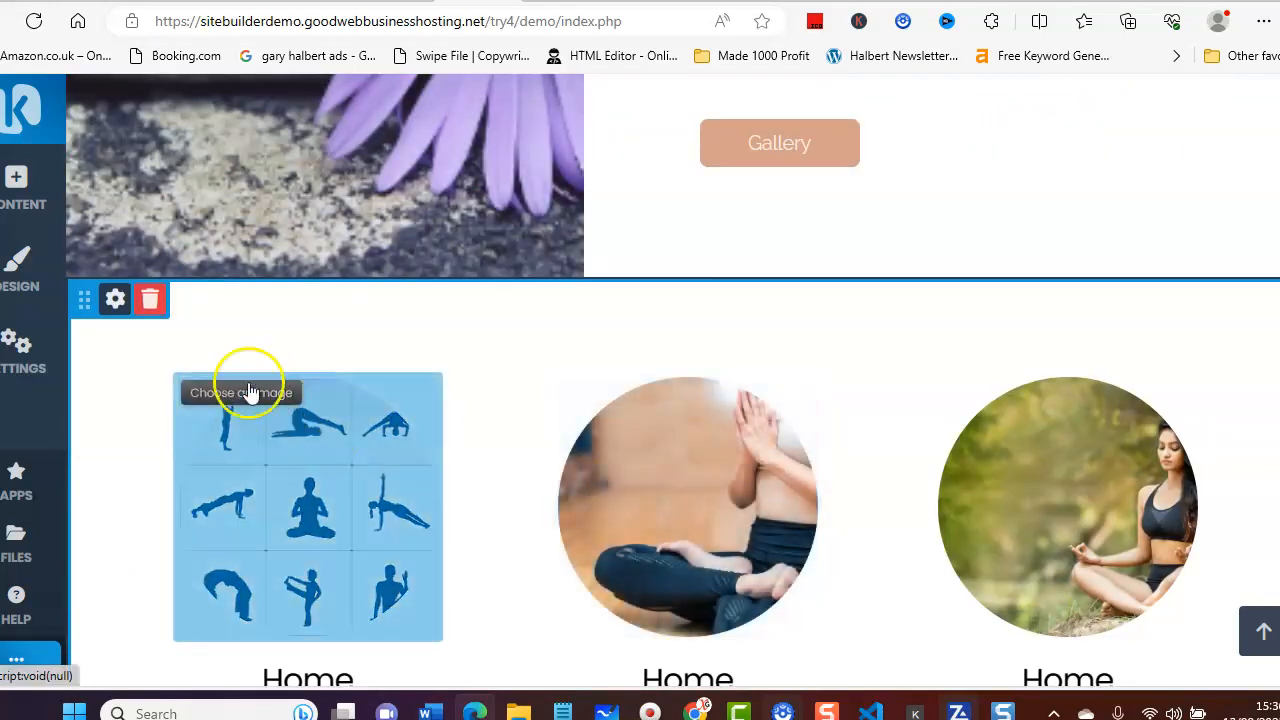
{"action": "left_click", "coordinate": [115, 299]}
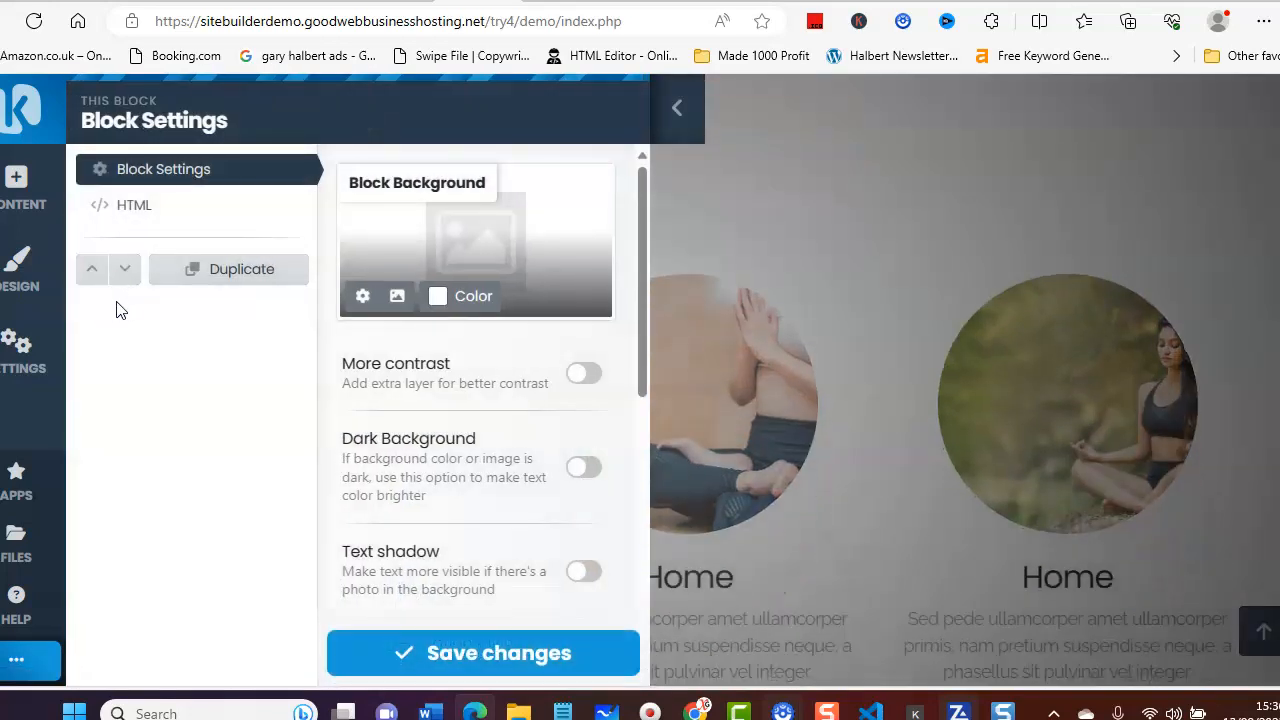
{"action": "scroll", "coordinate": [582, 395], "scroll_direction": "down", "scroll_amount": 3}
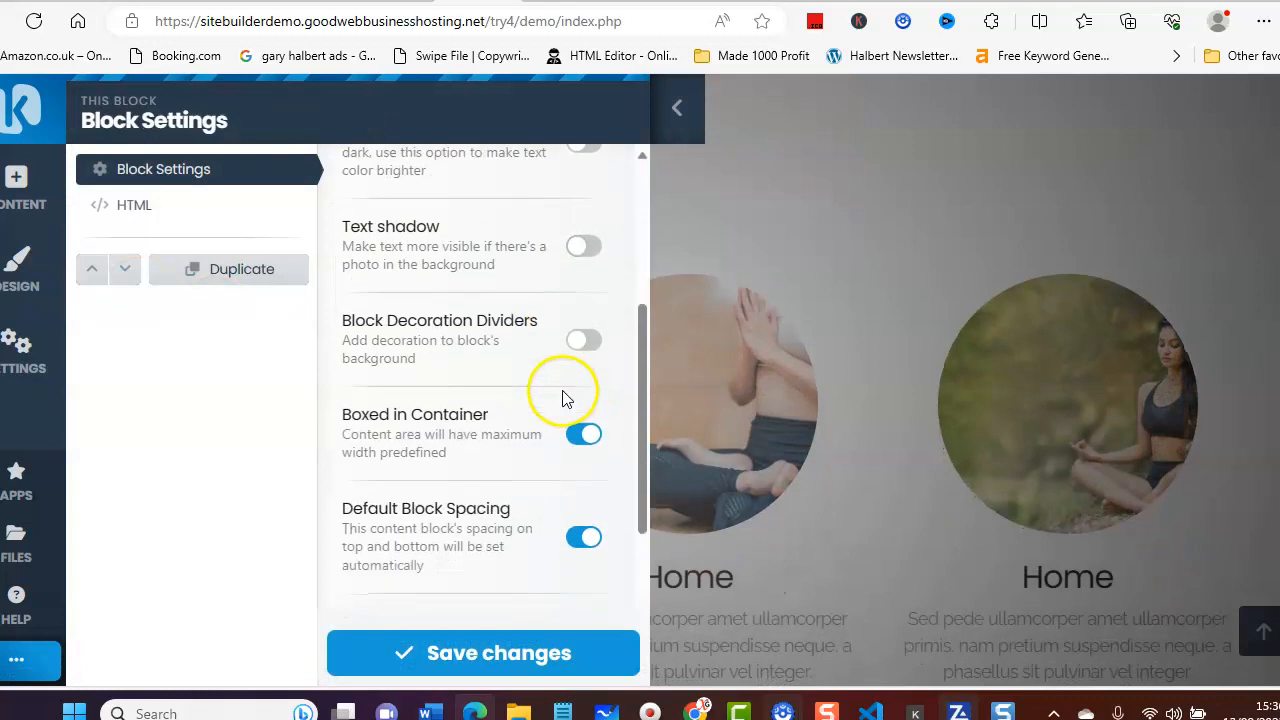
{"action": "left_click", "coordinate": [377, 514]}
{"action": "scroll", "coordinate": [428, 425], "scroll_direction": "down", "scroll_amount": 2}
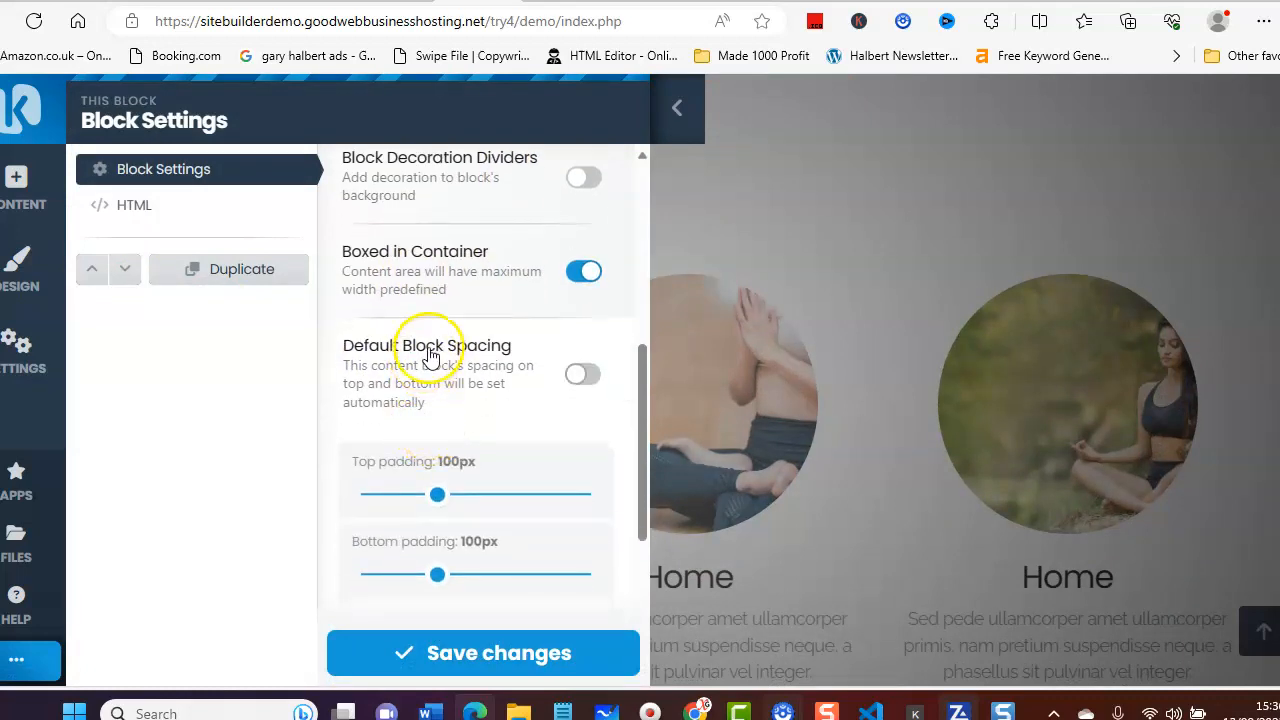
{"action": "left_click_drag", "start_coordinate": [436, 494], "coordinate": [374, 492]}
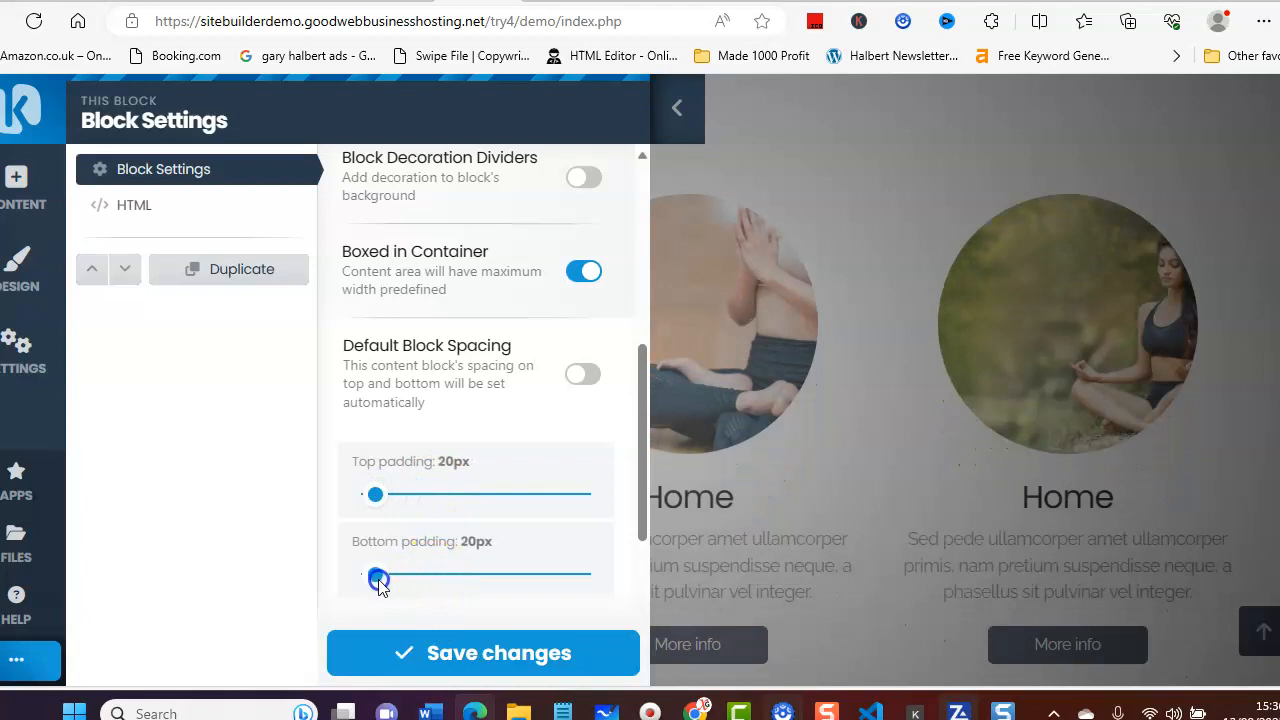
{"action": "left_click", "coordinate": [457, 651]}
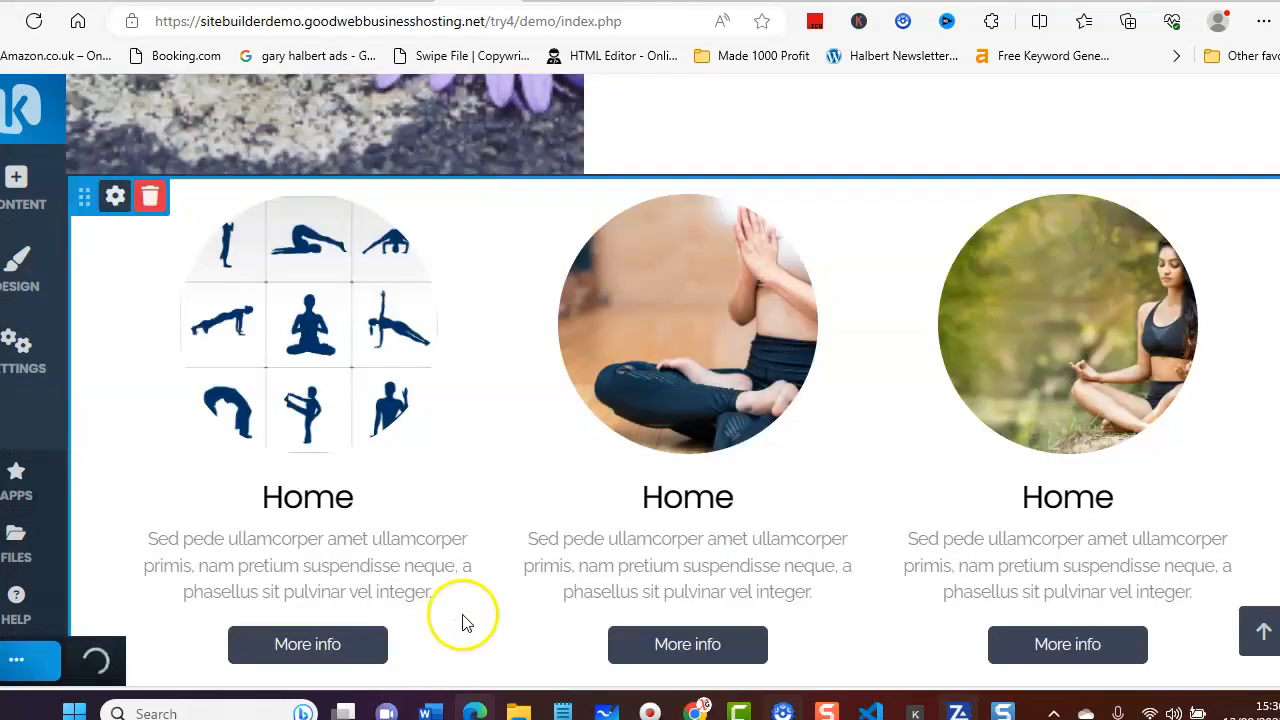
Turn off default spacing for the "What is yoga?" image block, set its top and bottom padding to 40px, and save the changes.
{"action": "scroll", "coordinate": [658, 284], "scroll_direction": "up", "scroll_amount": 2}
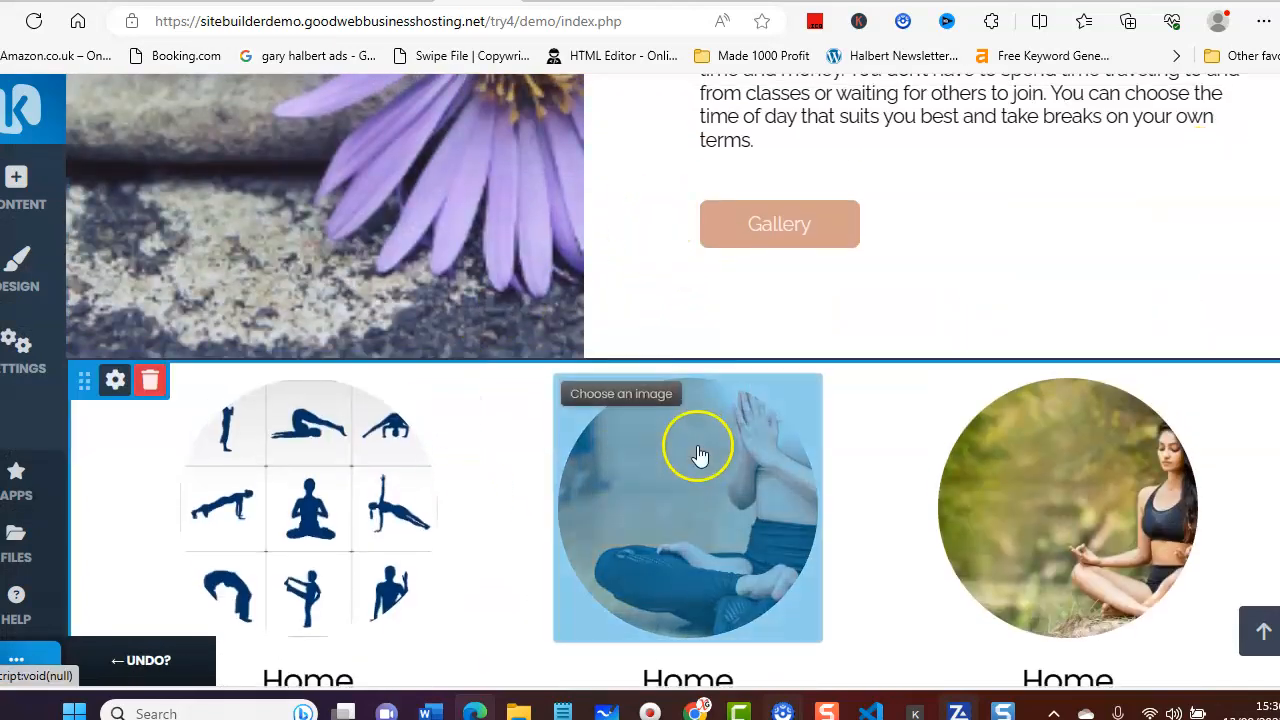
{"action": "scroll", "coordinate": [690, 441], "scroll_direction": "down", "scroll_amount": 3}
{"action": "scroll", "coordinate": [678, 430], "scroll_direction": "down", "scroll_amount": 3}
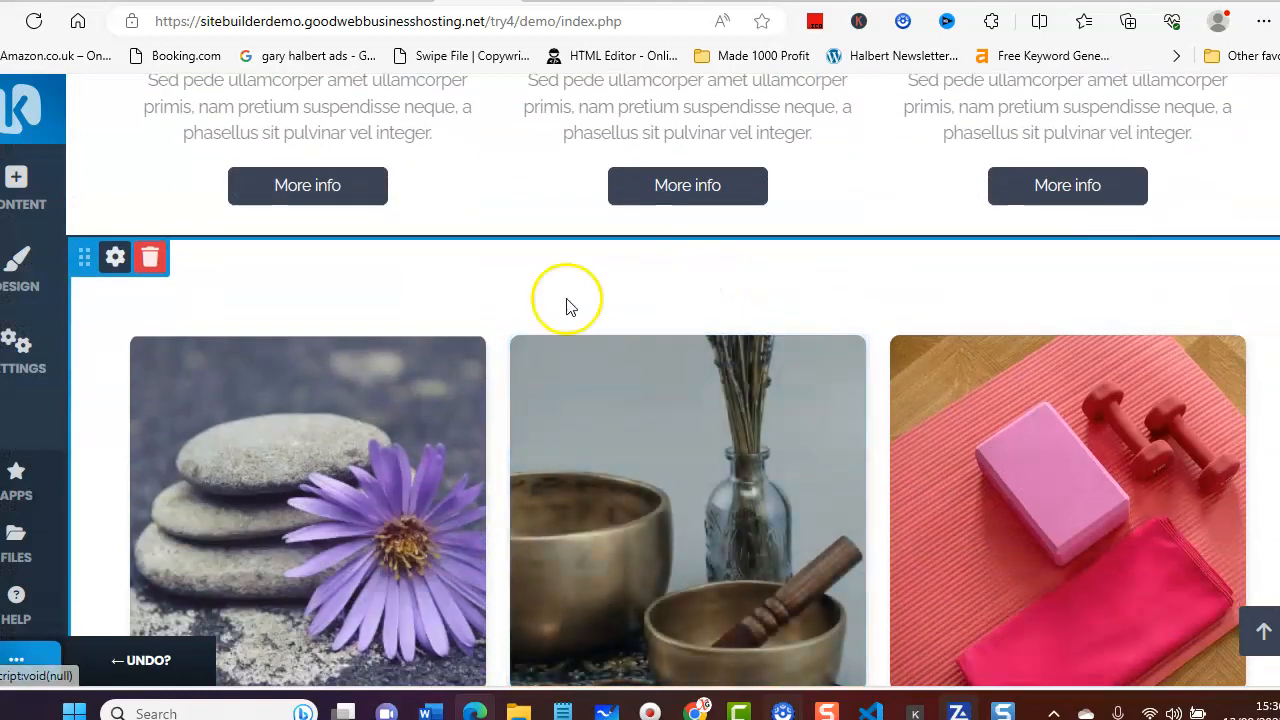
{"action": "left_click", "coordinate": [115, 257]}
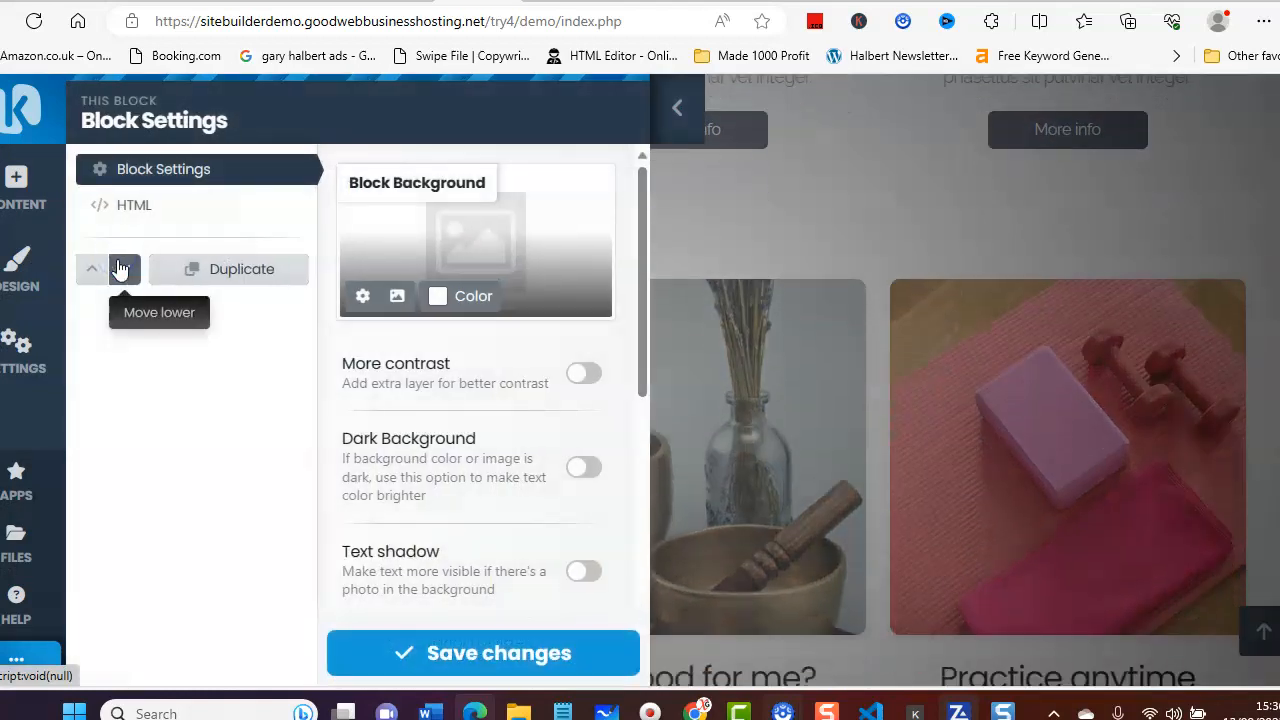
{"action": "scroll", "coordinate": [420, 400], "scroll_direction": "down", "scroll_amount": 5}
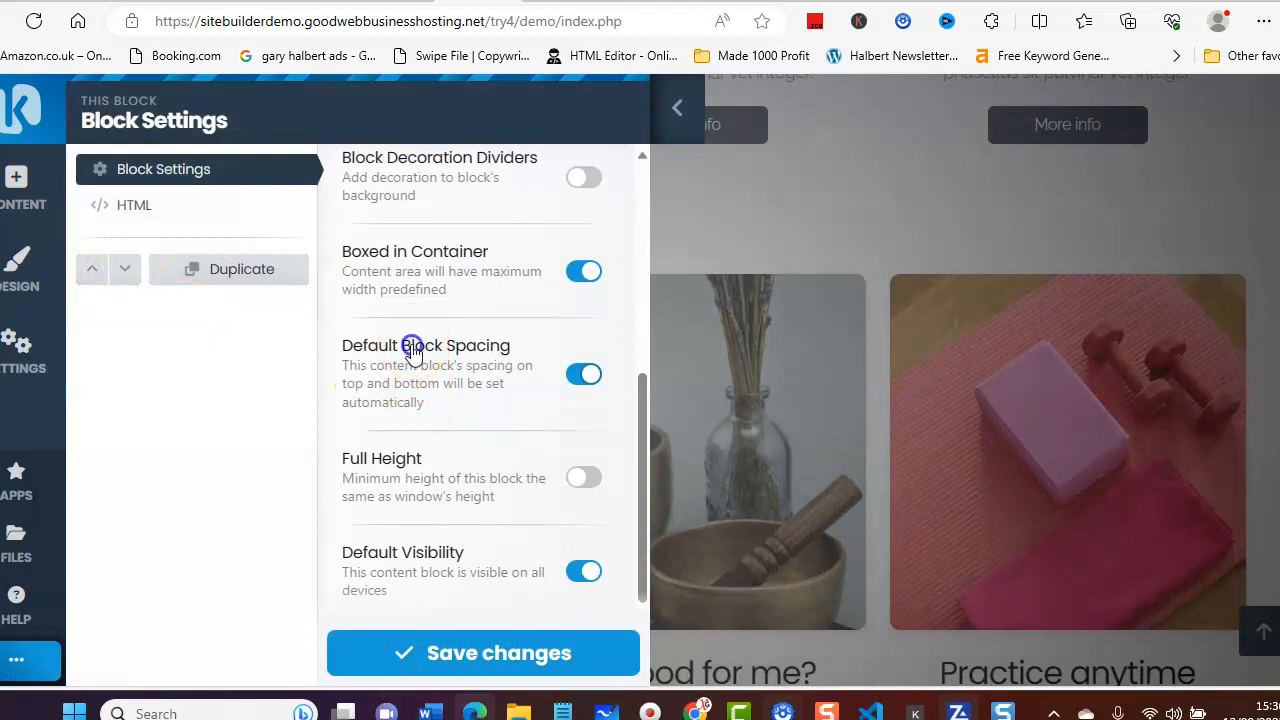
{"action": "left_click", "coordinate": [412, 350]}
{"action": "scroll", "coordinate": [429, 391], "scroll_direction": "down", "scroll_amount": 3}
{"action": "left_click_drag", "start_coordinate": [437, 257], "coordinate": [387, 259]}
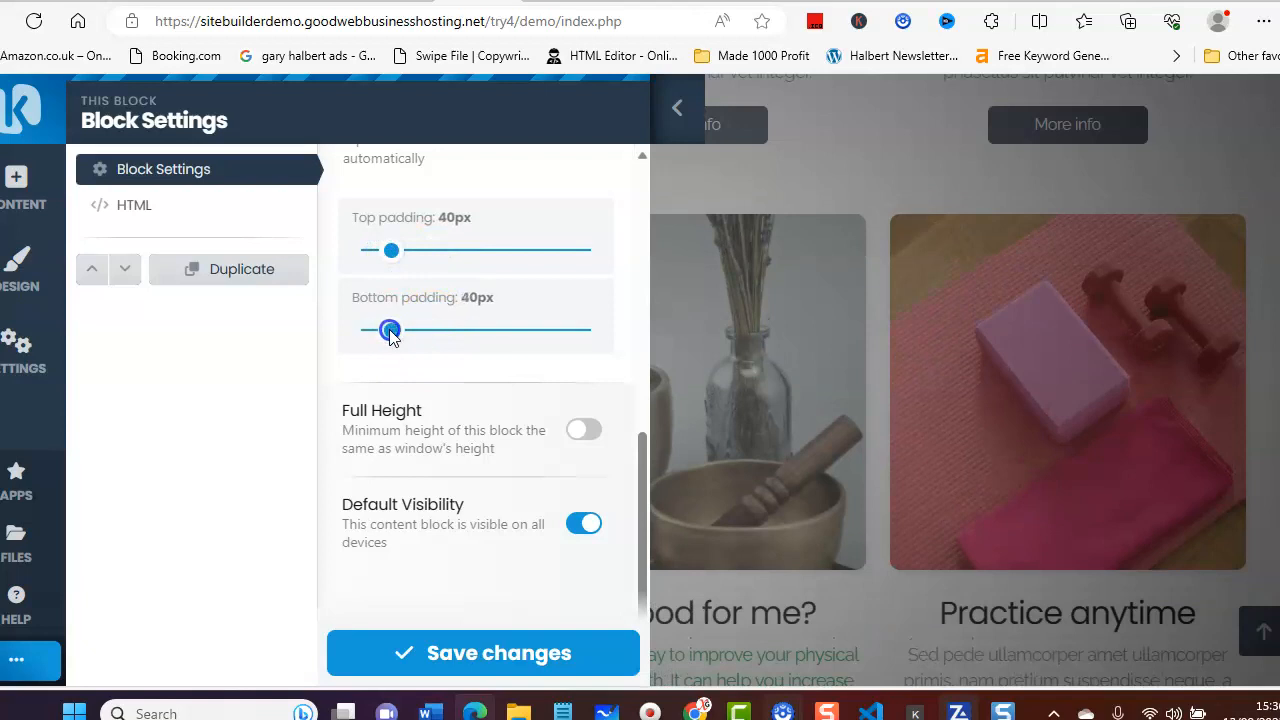
{"action": "left_click", "coordinate": [457, 648]}
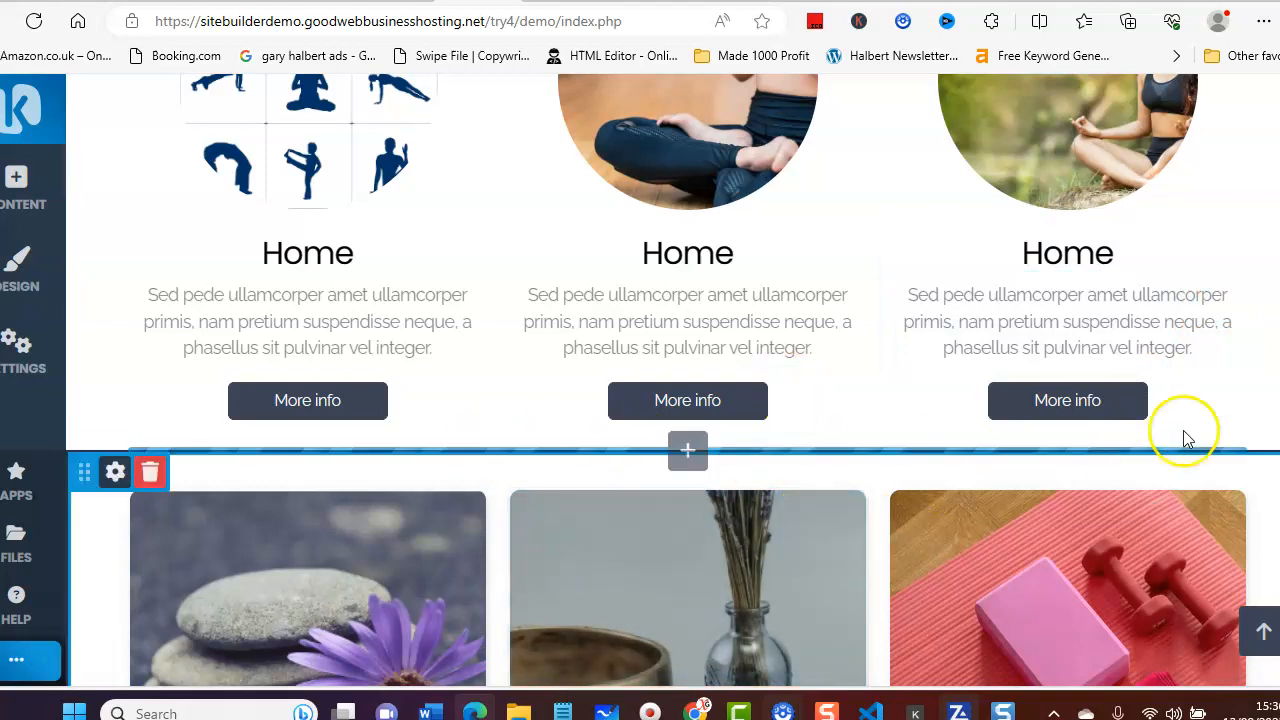
Replace the picture beside "Learn how we can help" with yoga4.png from the uploaded files and save the changes.
{"action": "scroll", "coordinate": [672, 380], "scroll_direction": "down", "scroll_amount": 9}
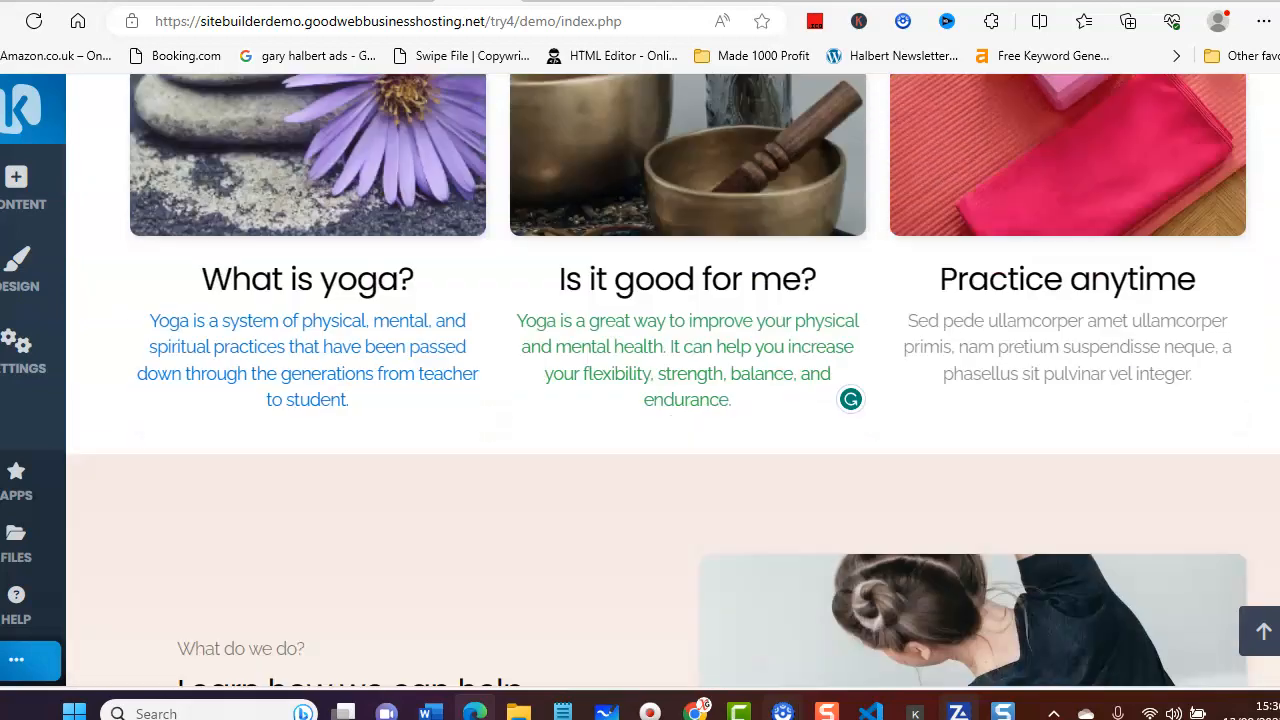
{"action": "scroll", "coordinate": [672, 380], "scroll_direction": "down", "scroll_amount": 2}
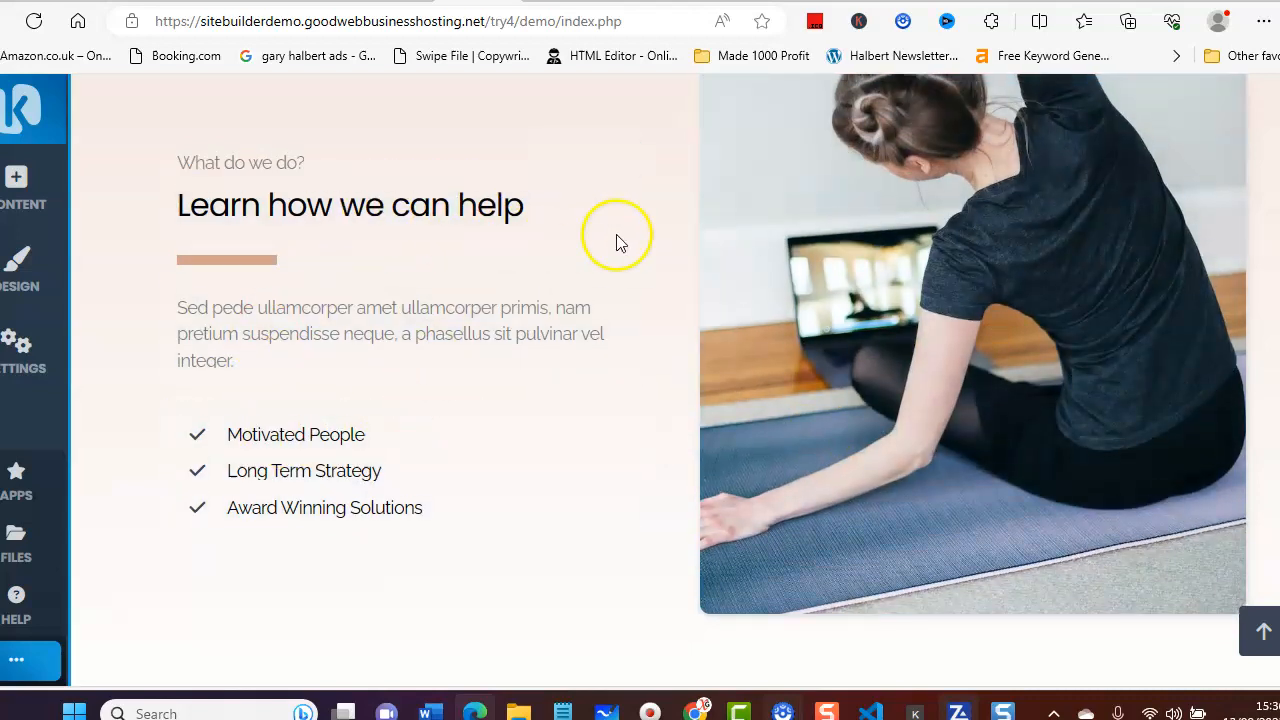
{"action": "scroll", "coordinate": [276, 265], "scroll_direction": "up", "scroll_amount": 2}
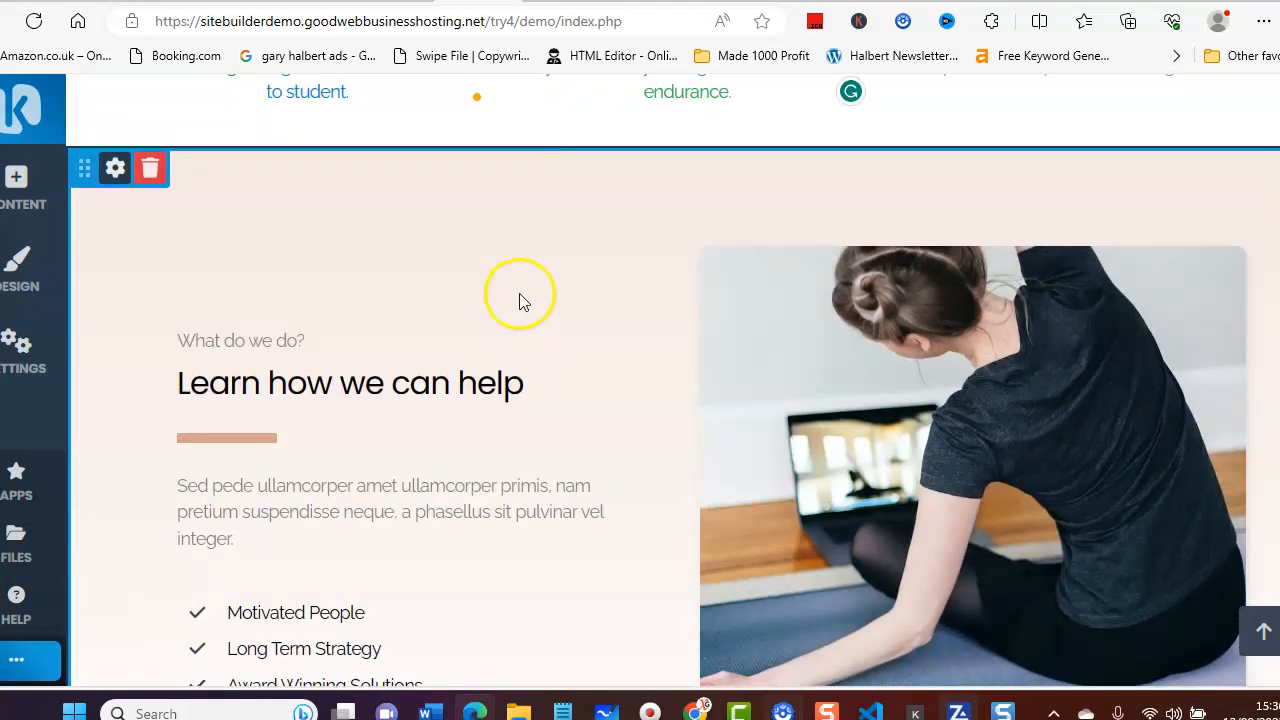
{"action": "scroll", "coordinate": [519, 302], "scroll_direction": "down", "scroll_amount": 2}
{"action": "left_click", "coordinate": [841, 267]}
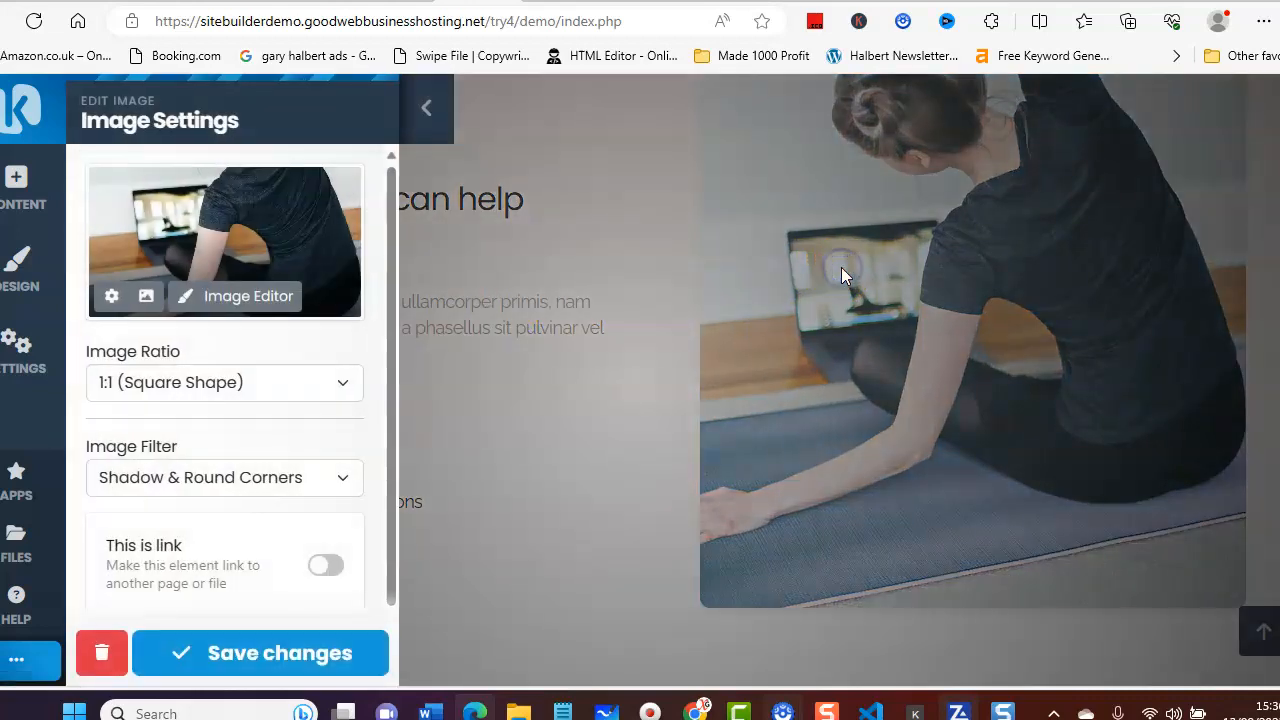
{"action": "left_click", "coordinate": [145, 297]}
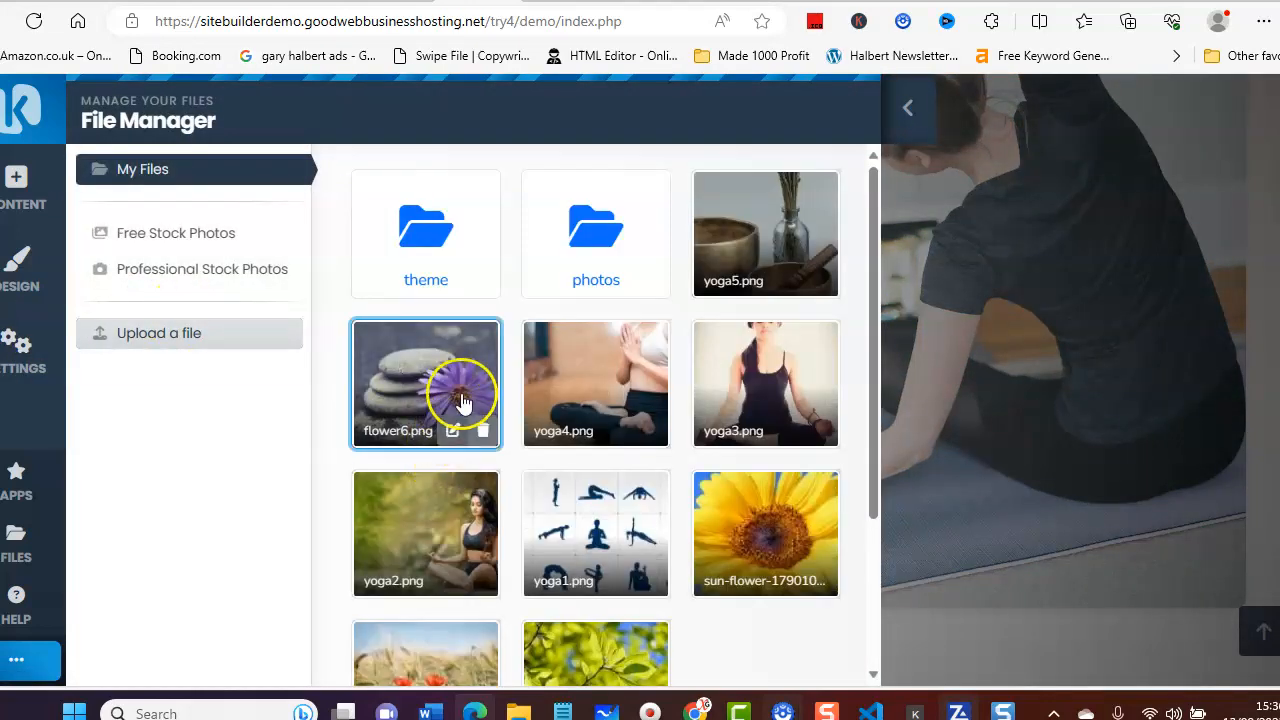
{"action": "left_click", "coordinate": [574, 301]}
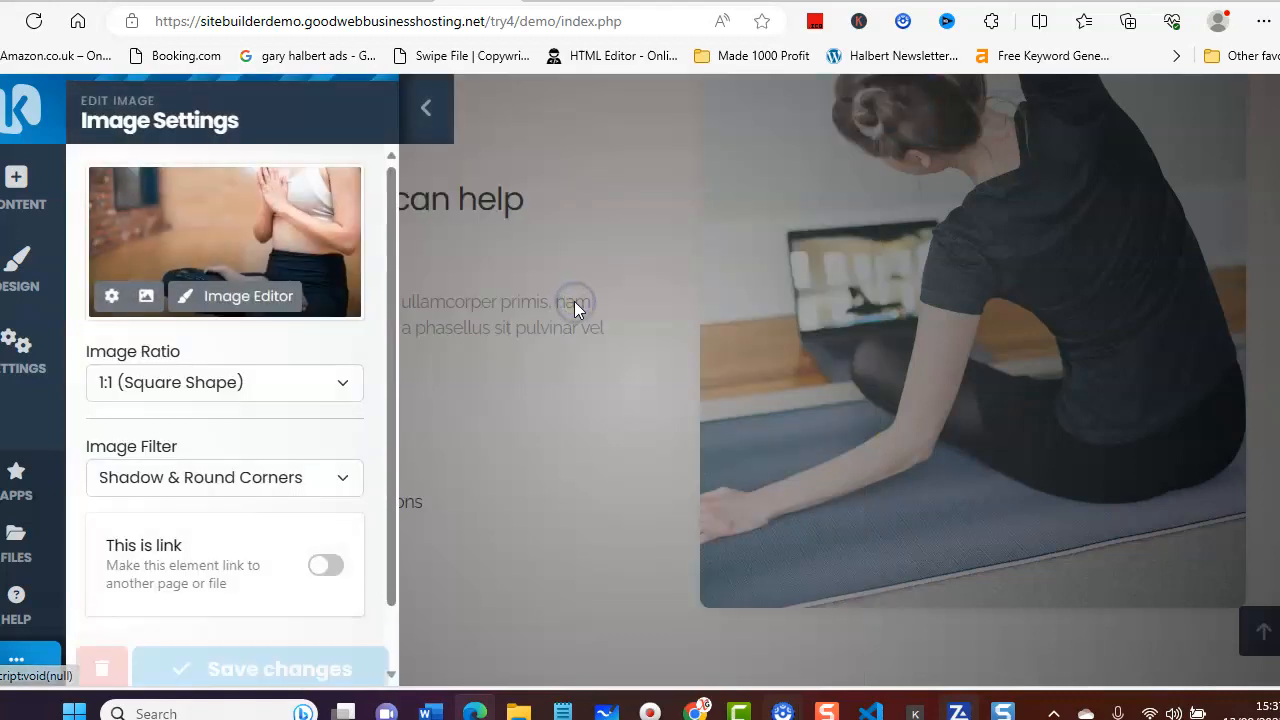
{"action": "left_click", "coordinate": [214, 660]}
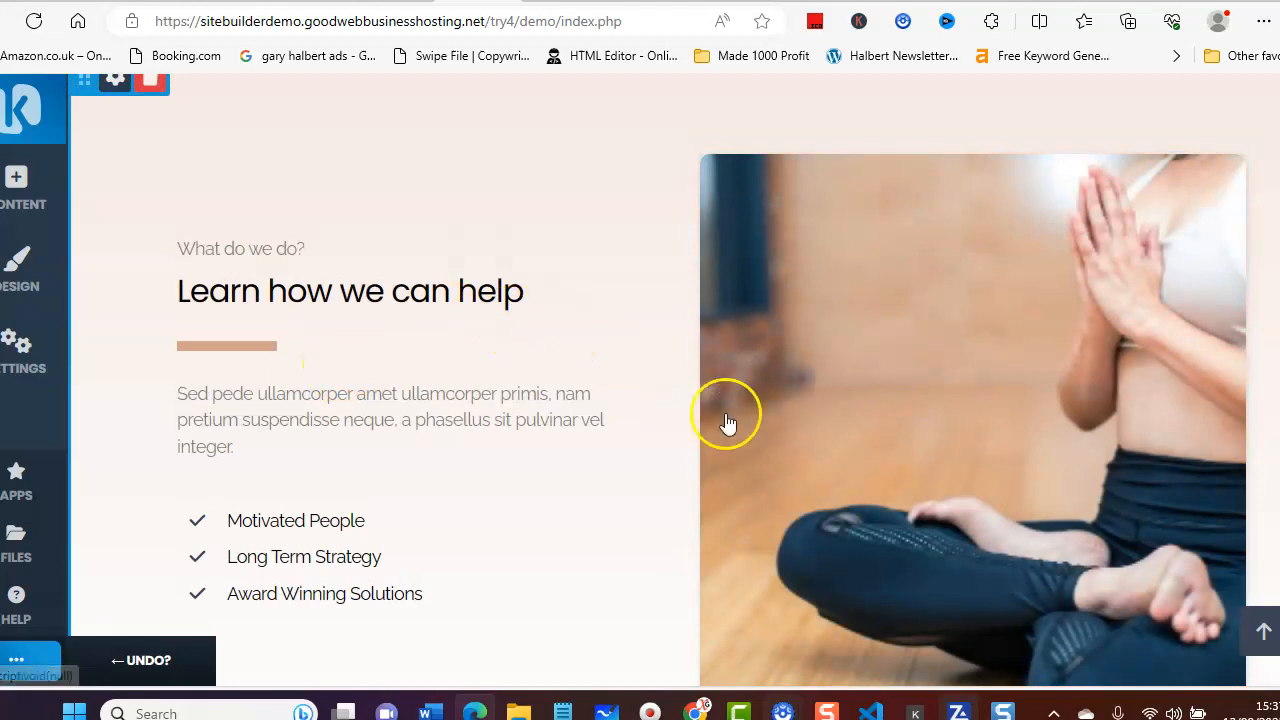
Turn off default spacing for the "Learn how we can help" block, set its top padding to 40px, reduce the bottom padding to match, and save.
{"action": "scroll", "coordinate": [810, 270], "scroll_direction": "up", "scroll_amount": 2}
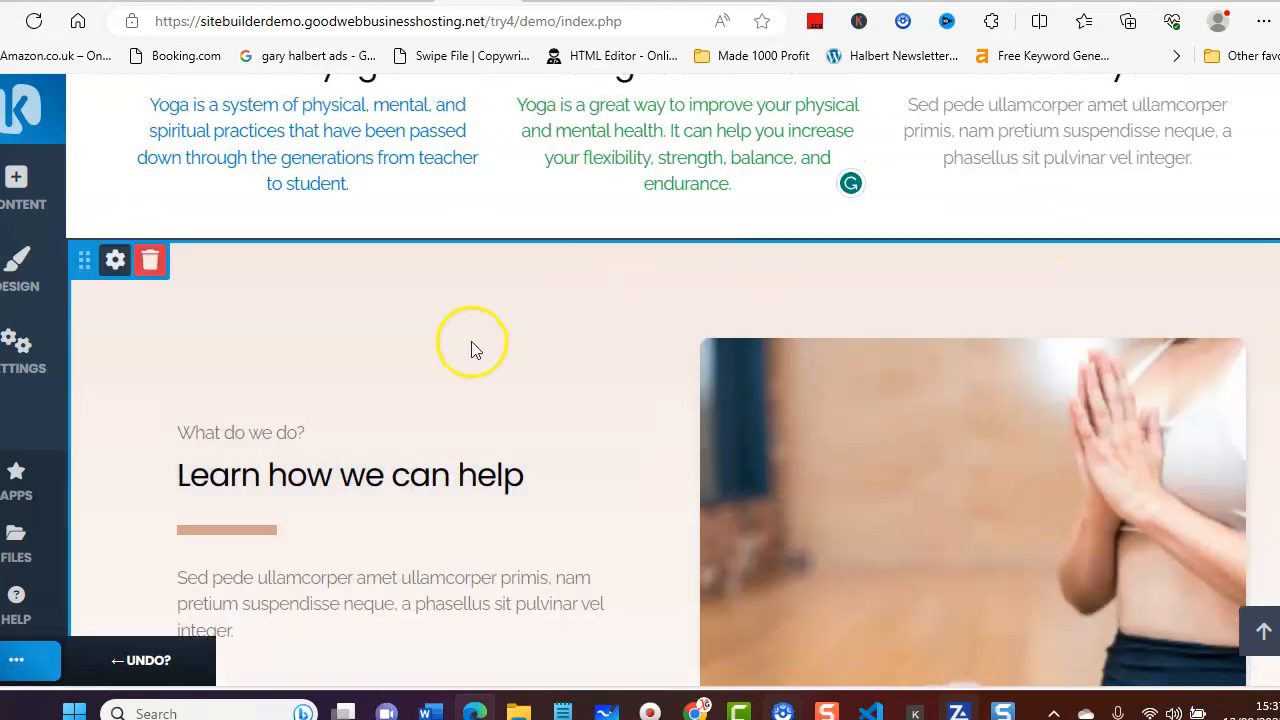
{"action": "left_click", "coordinate": [115, 260]}
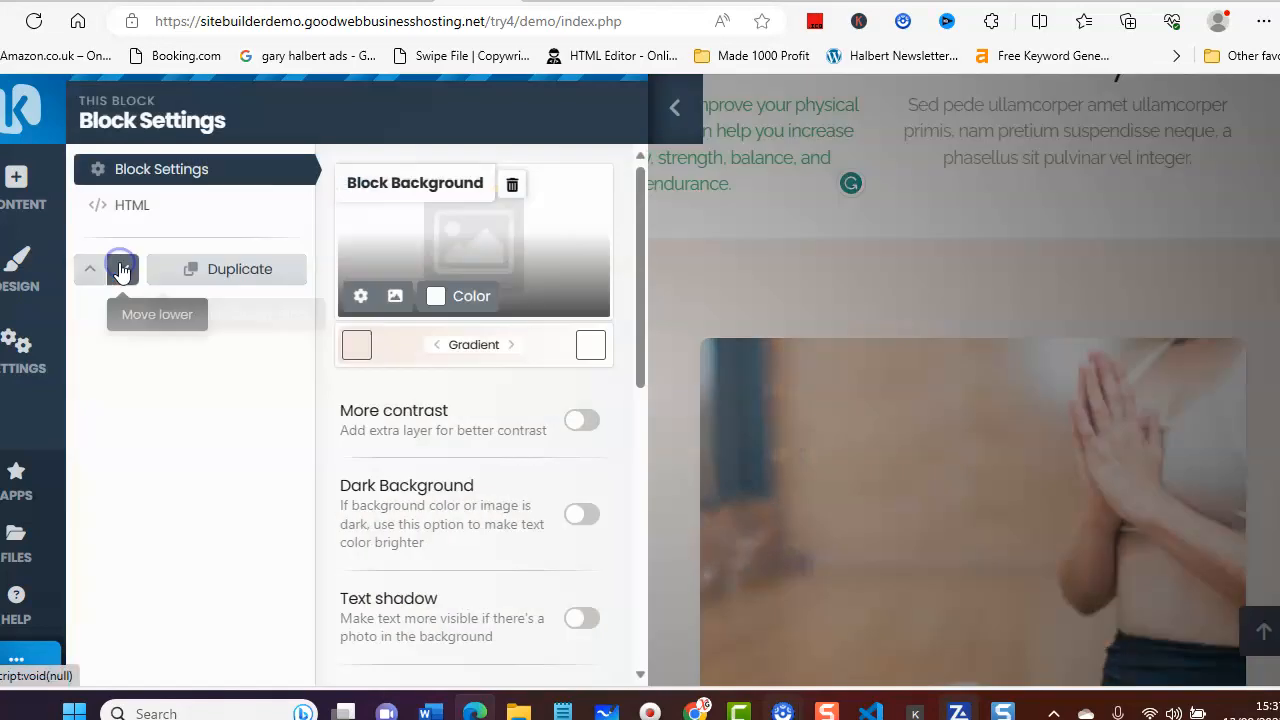
{"action": "scroll", "coordinate": [428, 486], "scroll_direction": "down", "scroll_amount": 3}
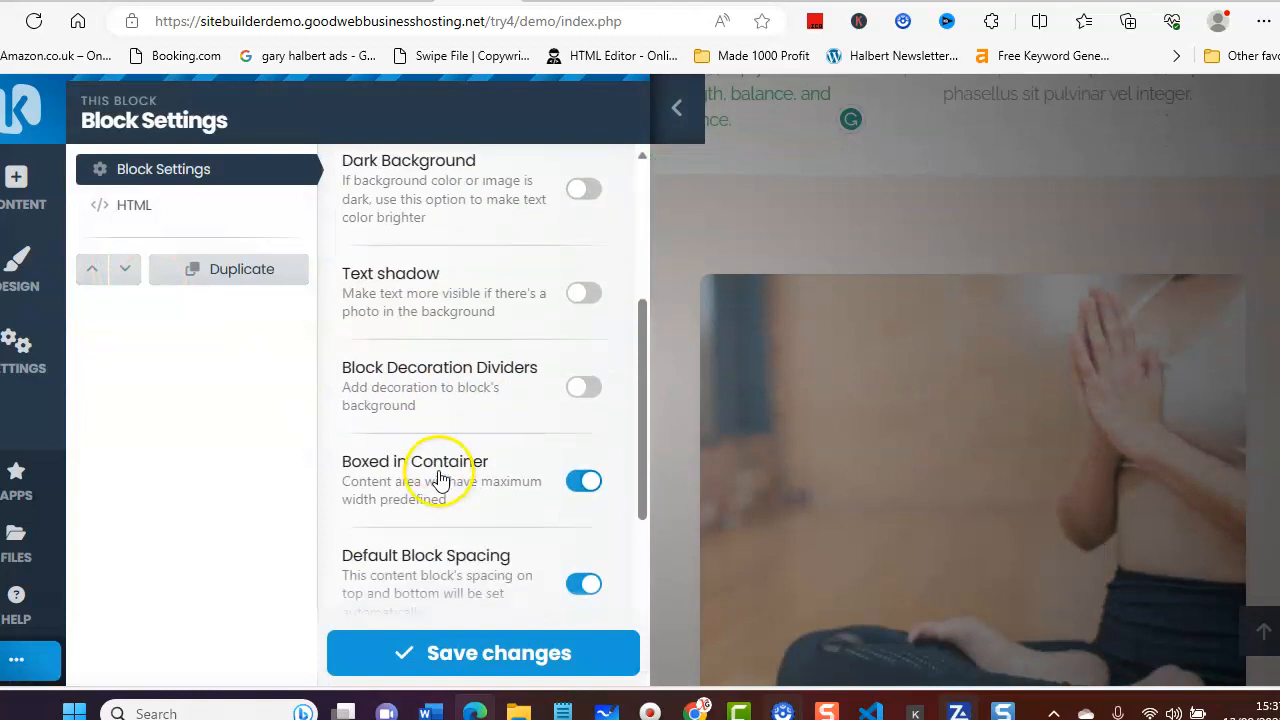
{"action": "scroll", "coordinate": [440, 478], "scroll_direction": "down", "scroll_amount": 2}
{"action": "left_click", "coordinate": [437, 408]}
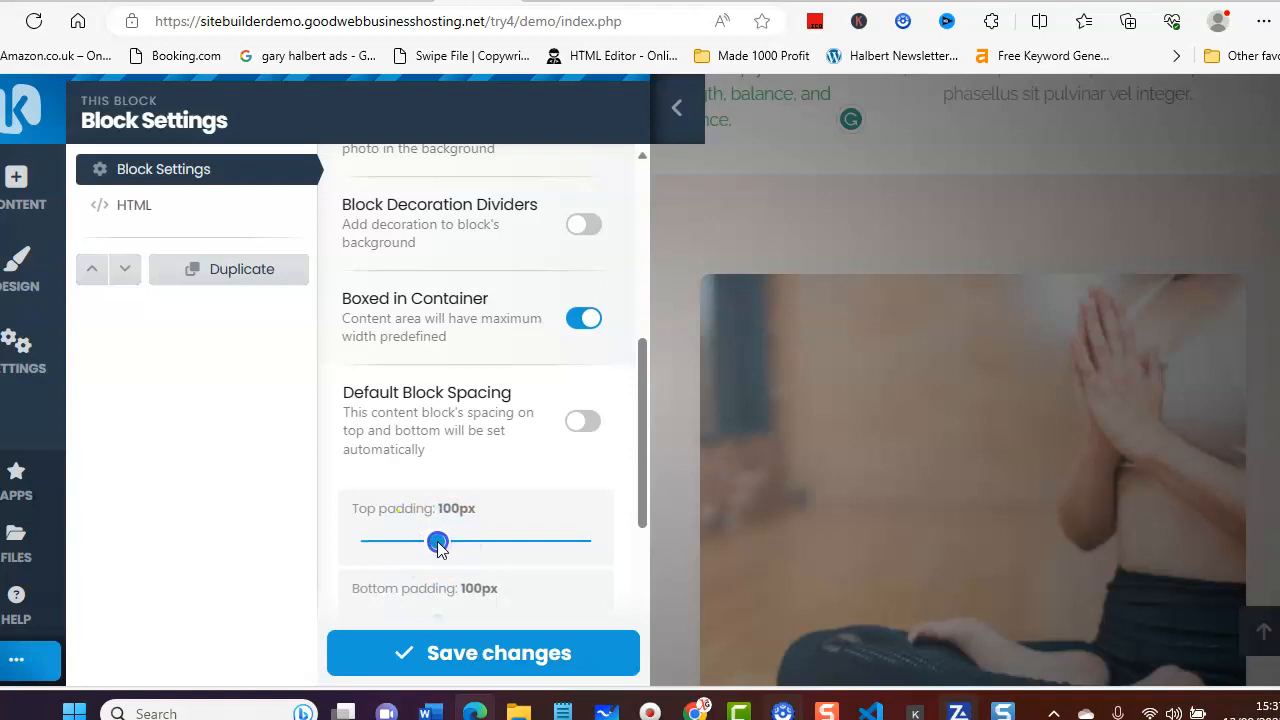
{"action": "left_click_drag", "start_coordinate": [438, 543], "coordinate": [393, 541]}
{"action": "scroll", "coordinate": [432, 570], "scroll_direction": "down", "scroll_amount": 3}
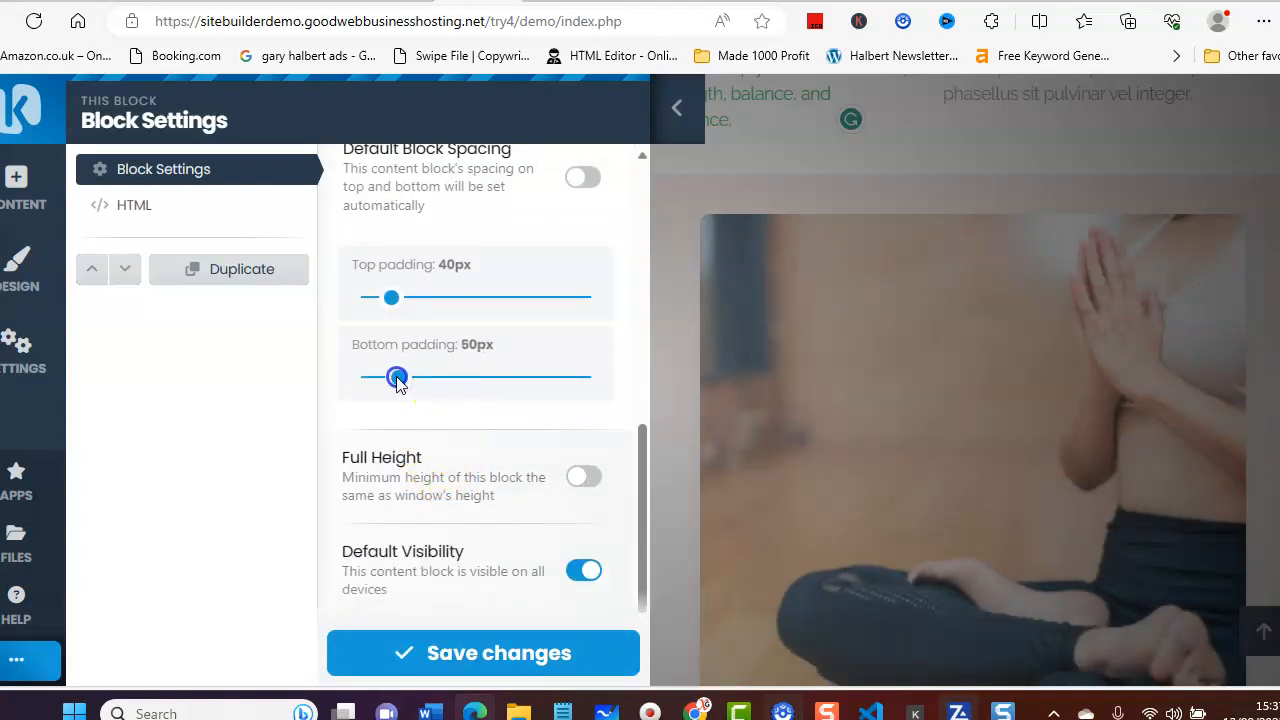
{"action": "left_click", "coordinate": [452, 658]}
Examine the spacing between the page's blocks, from the stones-and-flower banner down to the "Learn how we can help" block.
{"action": "scroll", "coordinate": [597, 467], "scroll_direction": "up", "scroll_amount": 2}
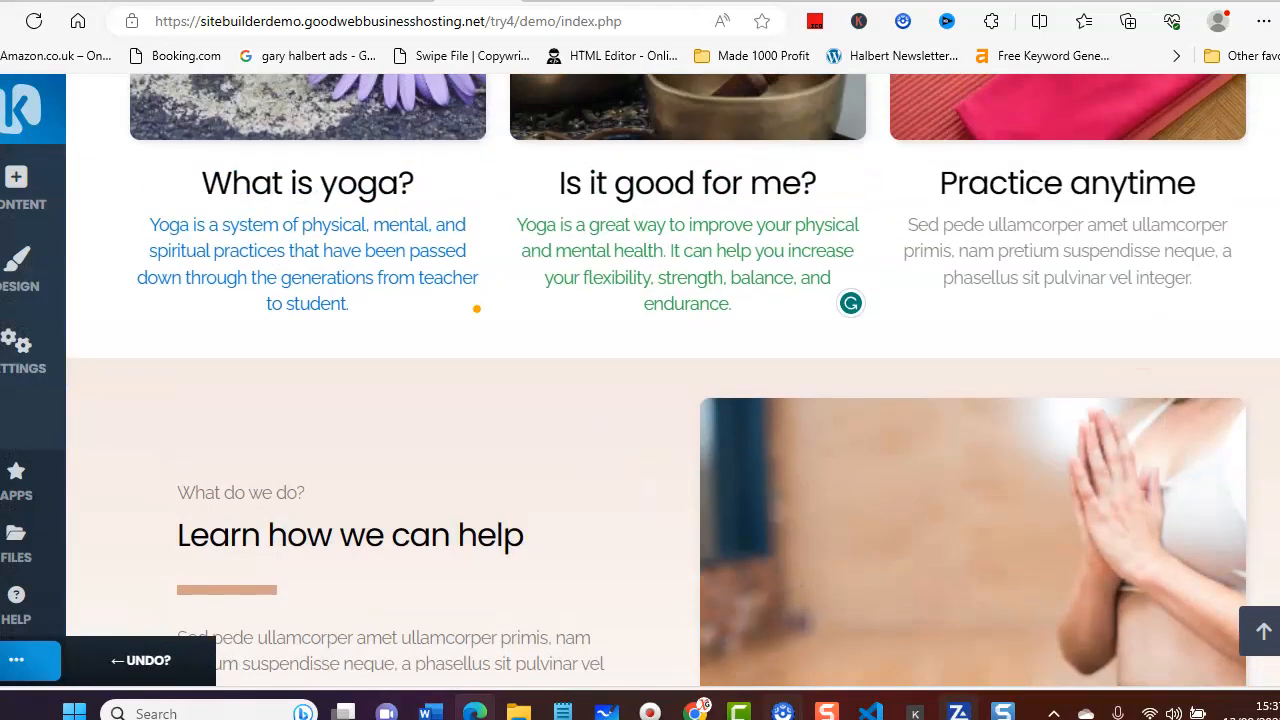
{"action": "scroll", "coordinate": [1224, 214], "scroll_direction": "up", "scroll_amount": 8}
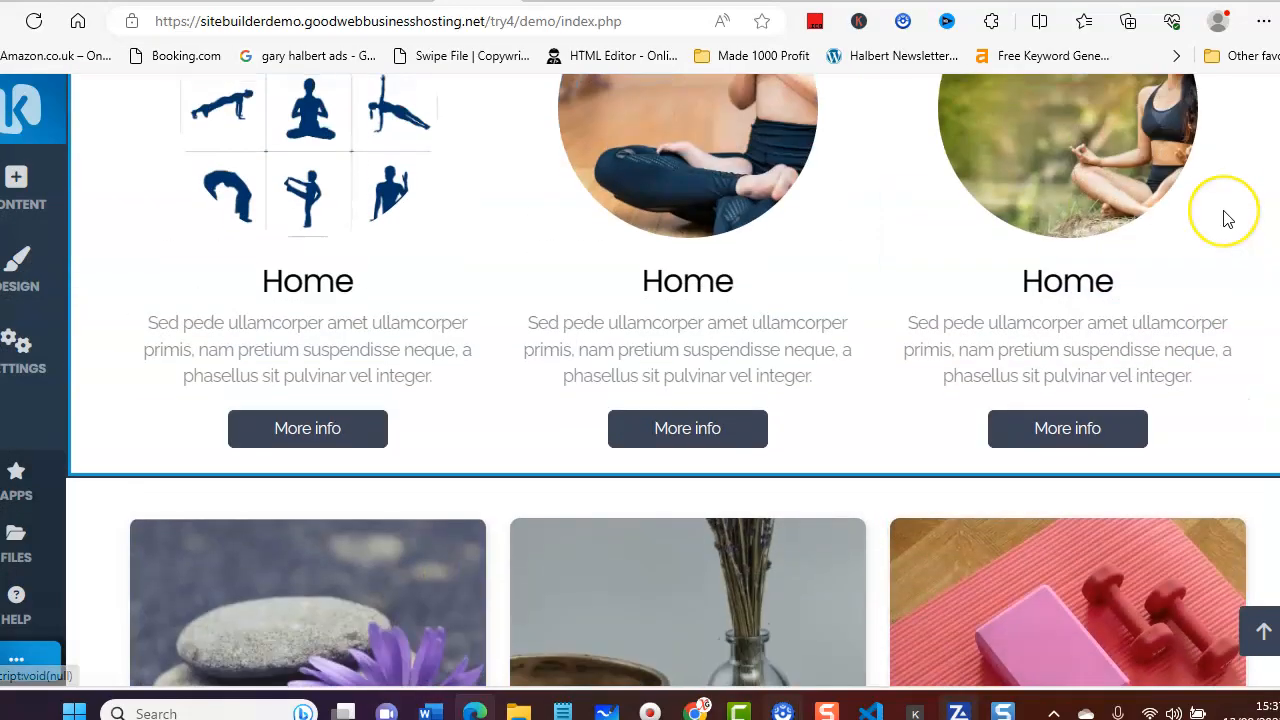
{"action": "scroll", "coordinate": [1228, 219], "scroll_direction": "up", "scroll_amount": 5}
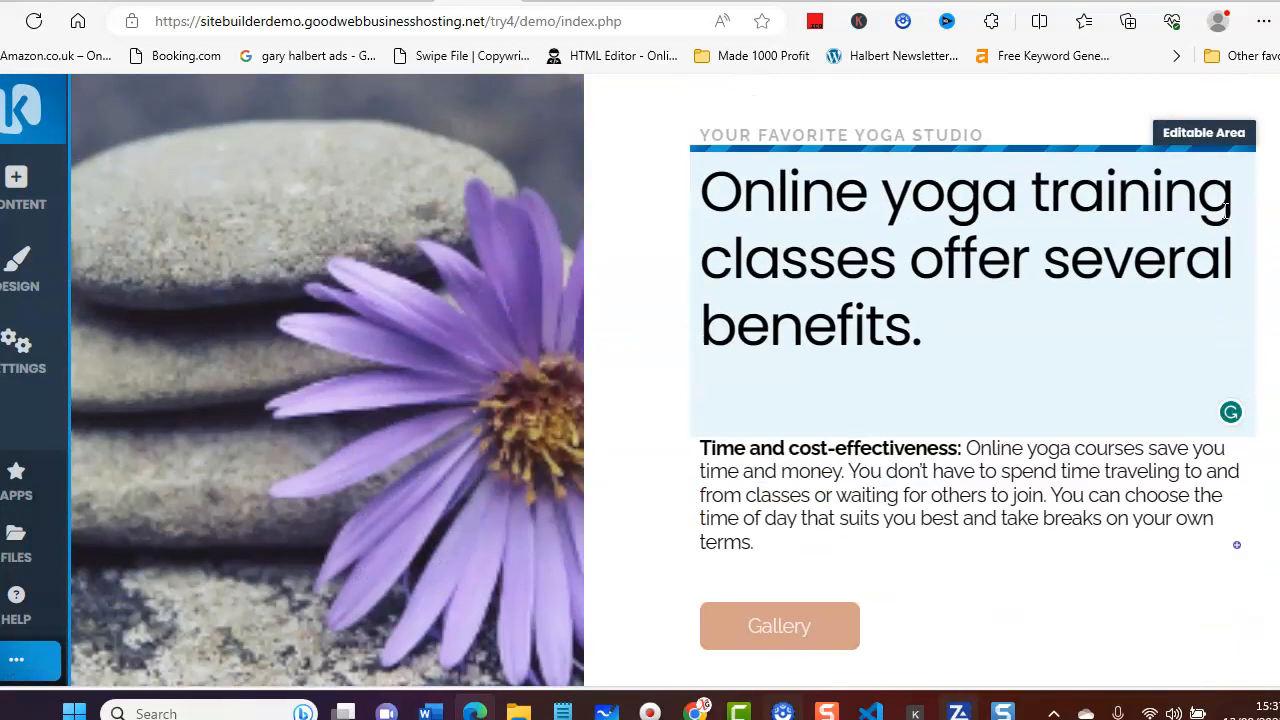
{"action": "scroll", "coordinate": [1226, 210], "scroll_direction": "down", "scroll_amount": 10}
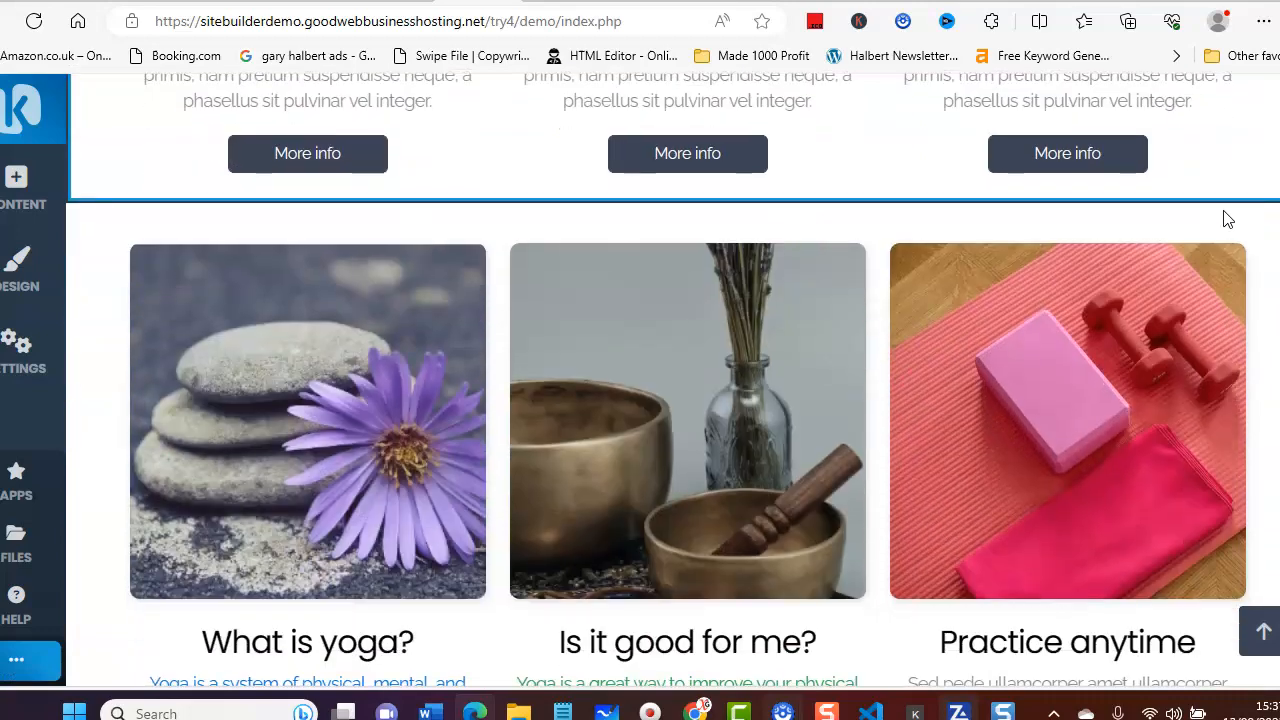
{"action": "scroll", "coordinate": [1226, 217], "scroll_direction": "down", "scroll_amount": 2}
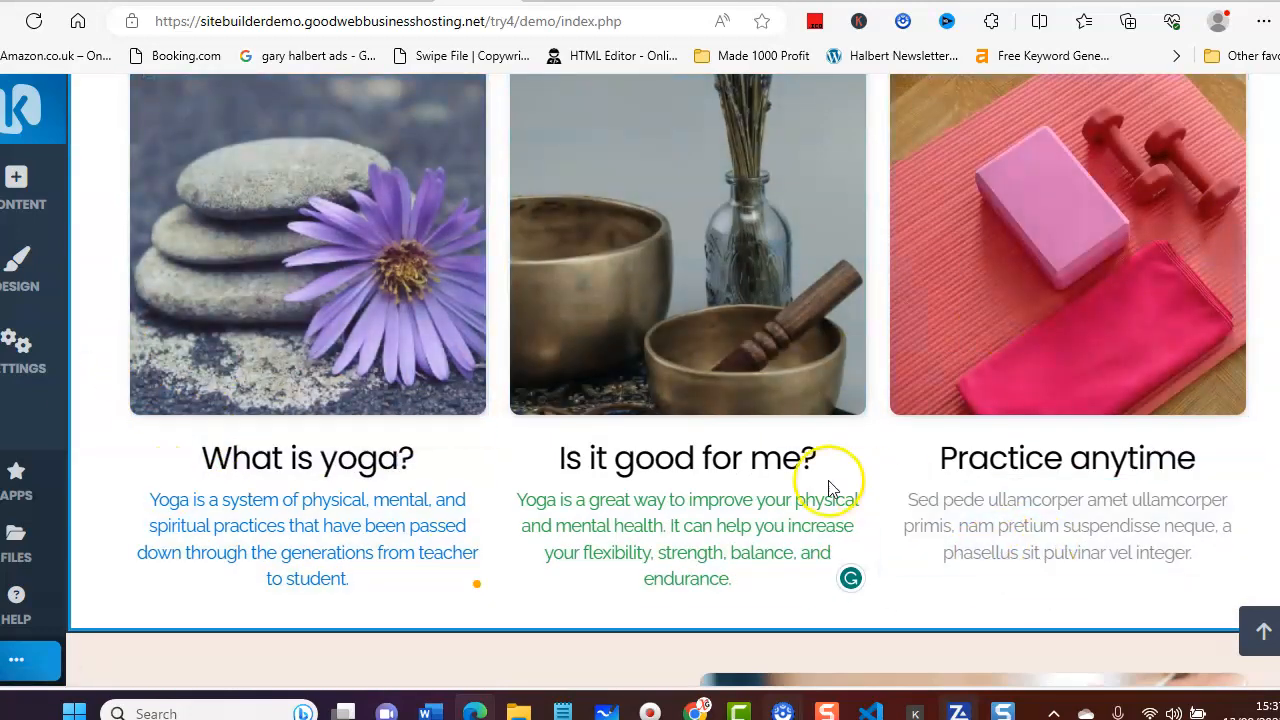
{"action": "scroll", "coordinate": [870, 460], "scroll_direction": "down", "scroll_amount": 6}
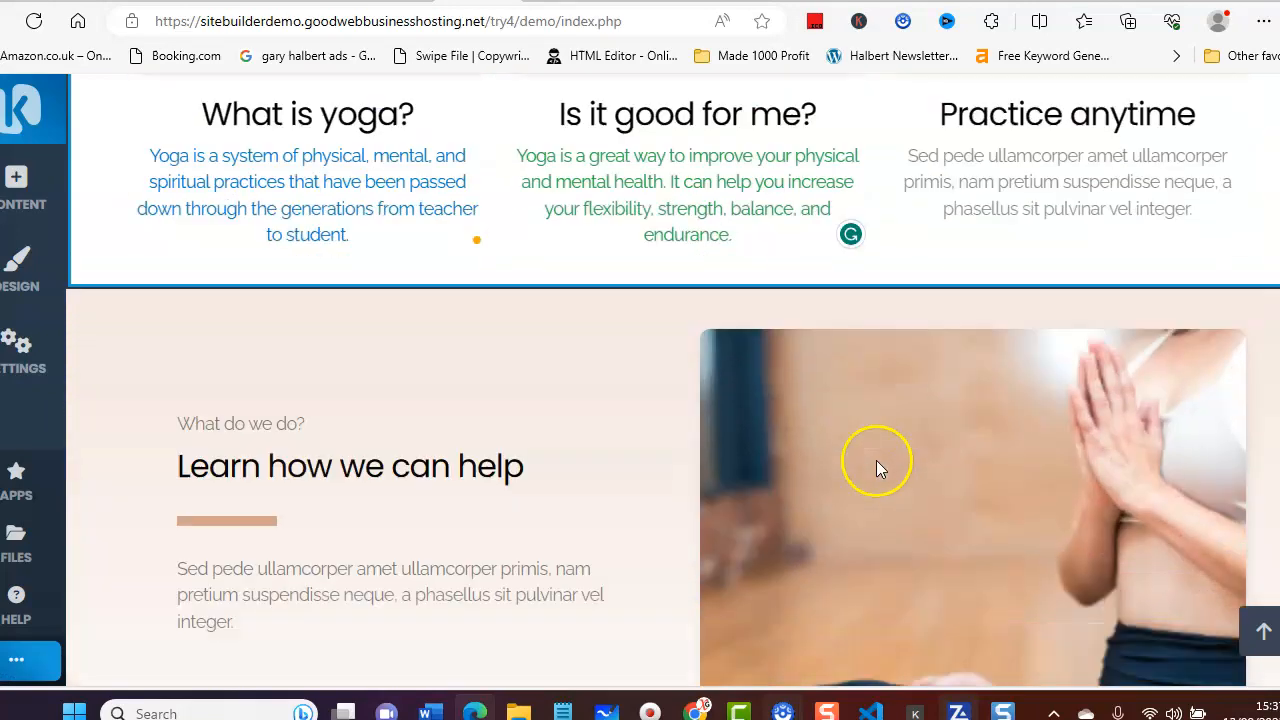
Open the footer's company name and address text for editing, and close it without changing anything.
{"action": "scroll", "coordinate": [876, 466], "scroll_direction": "down", "scroll_amount": 2}
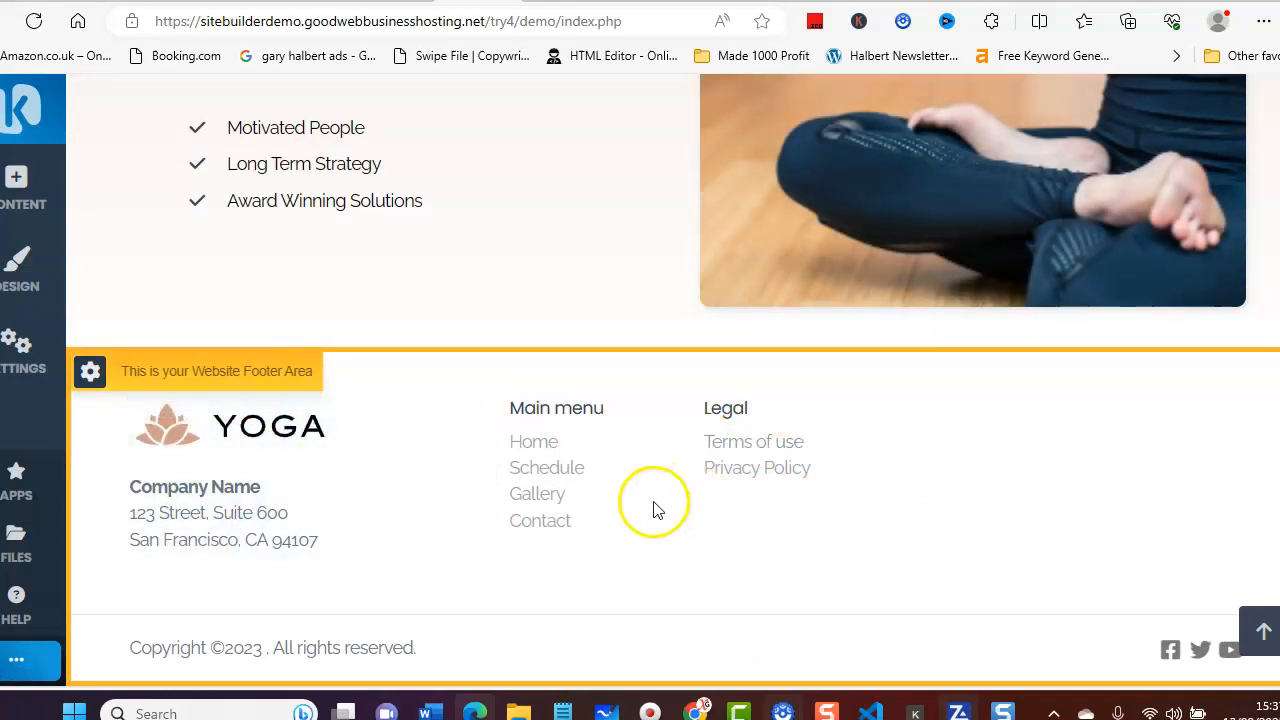
{"action": "left_click", "coordinate": [194, 512]}
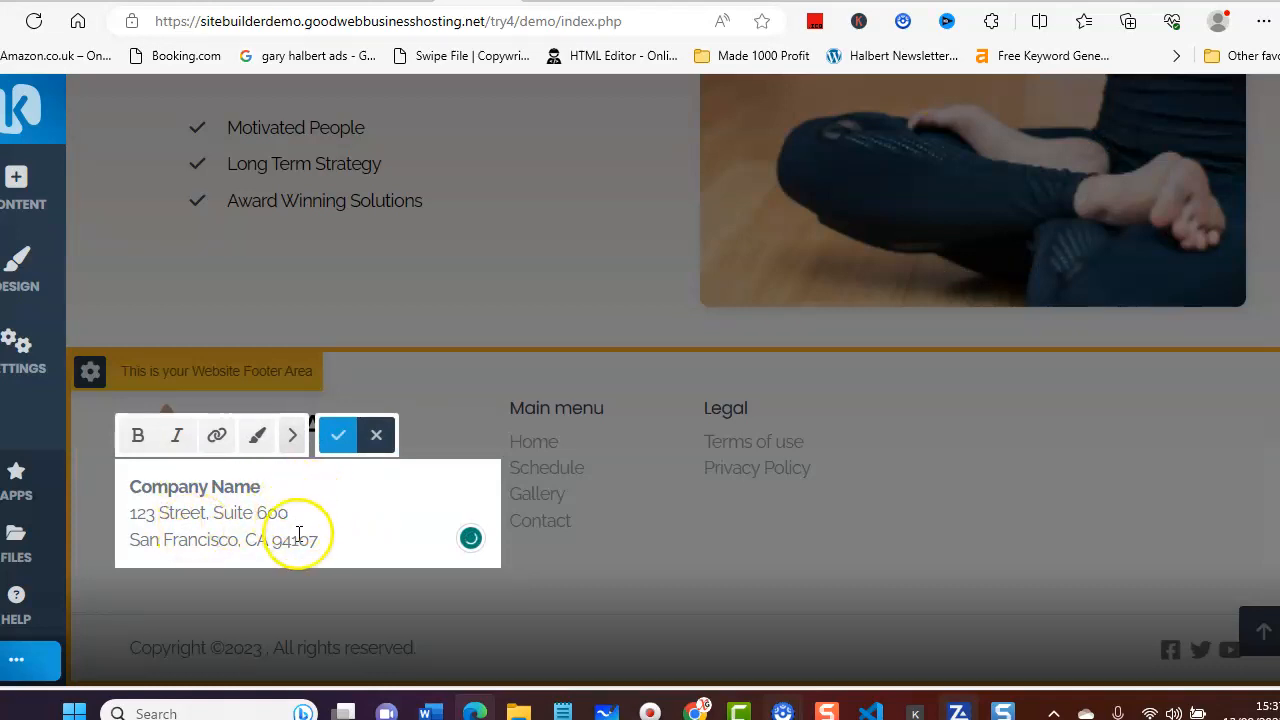
{"action": "left_click", "coordinate": [336, 434]}
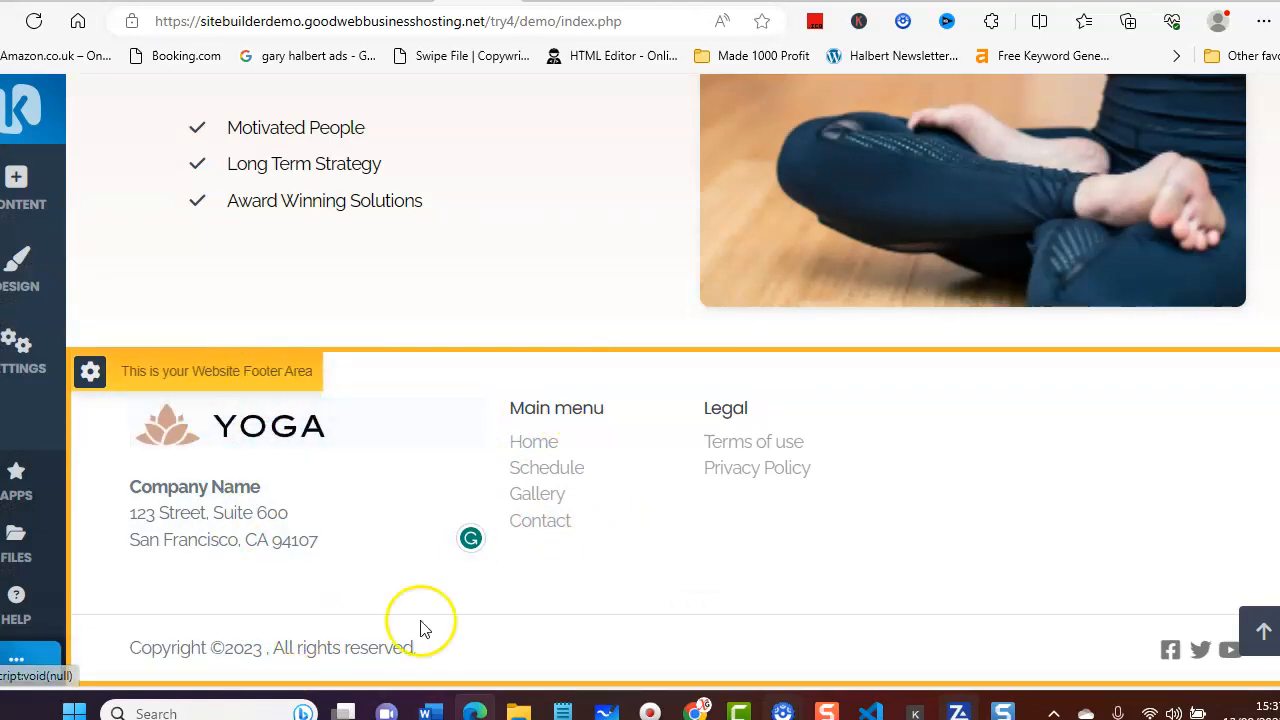
Replace the website footer with the centred design that stacks the logo, company details and links.
{"action": "left_click", "coordinate": [14, 176]}
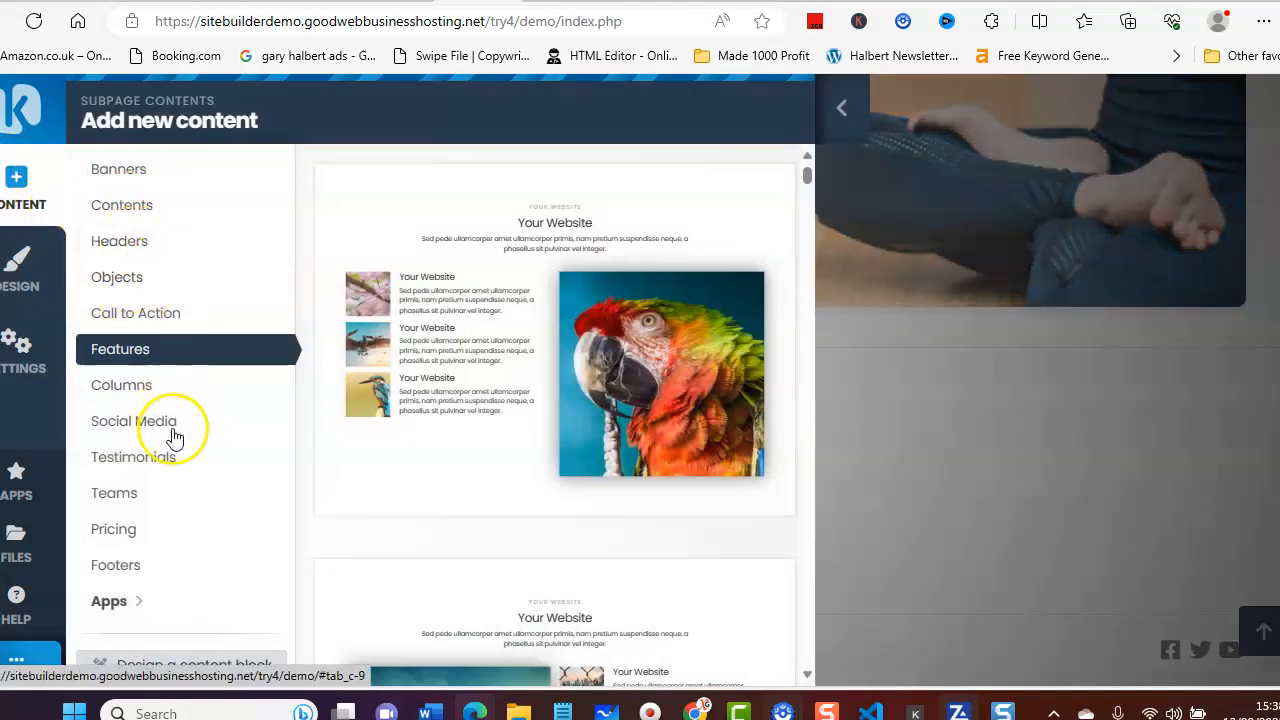
{"action": "left_click", "coordinate": [116, 567]}
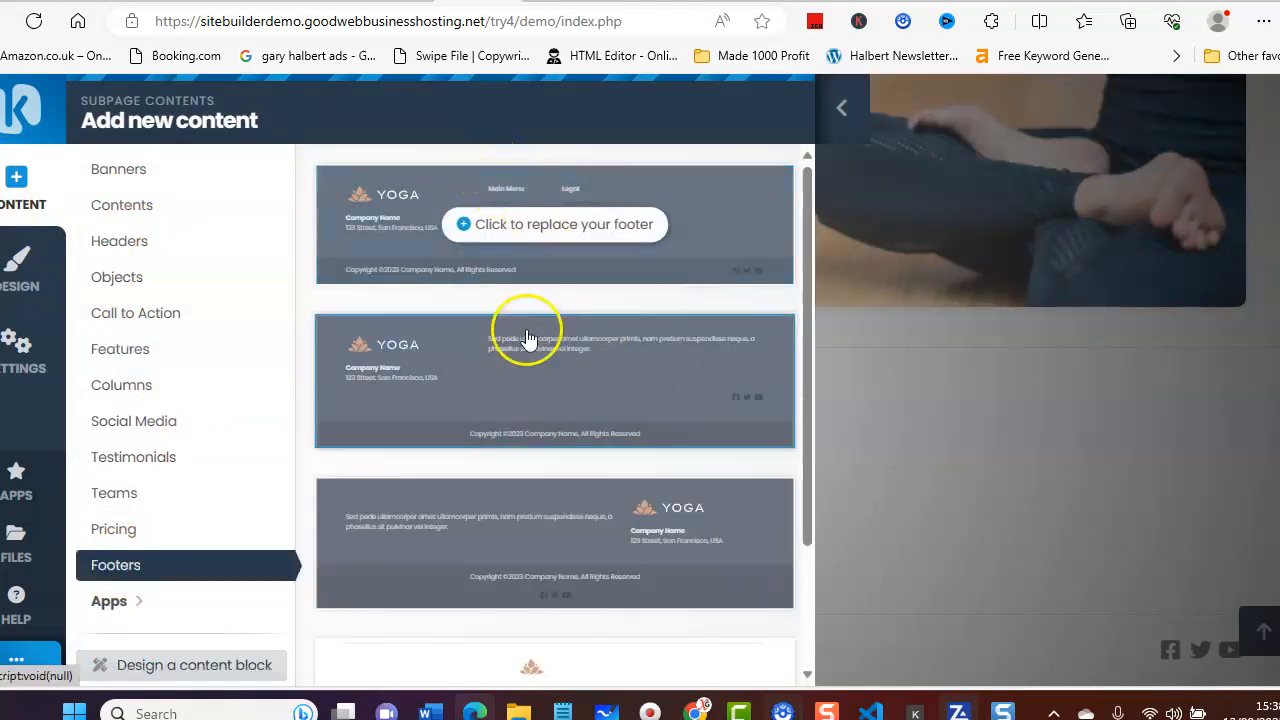
{"action": "scroll", "coordinate": [528, 440], "scroll_direction": "down", "scroll_amount": 3}
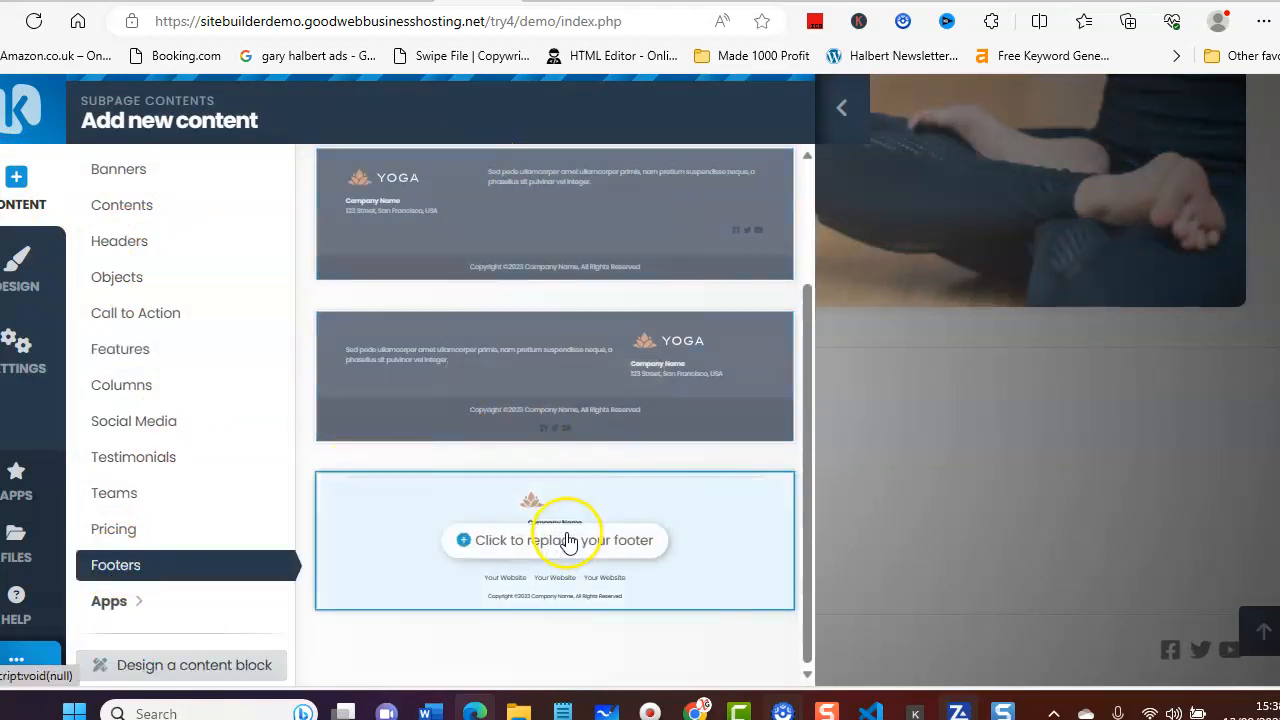
{"action": "left_click", "coordinate": [551, 527]}
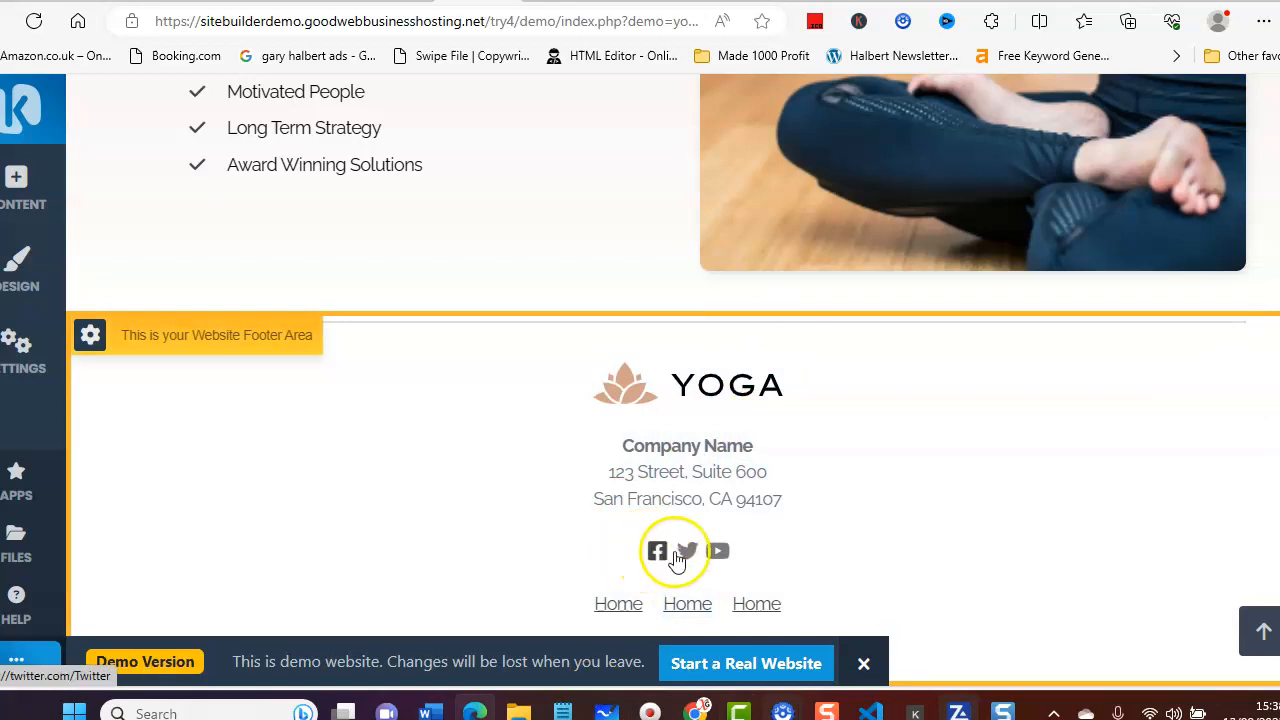
Test the new footer's Facebook link, return to the site editor, and look at the available Social Media content blocks.
{"action": "left_click", "coordinate": [656, 554]}
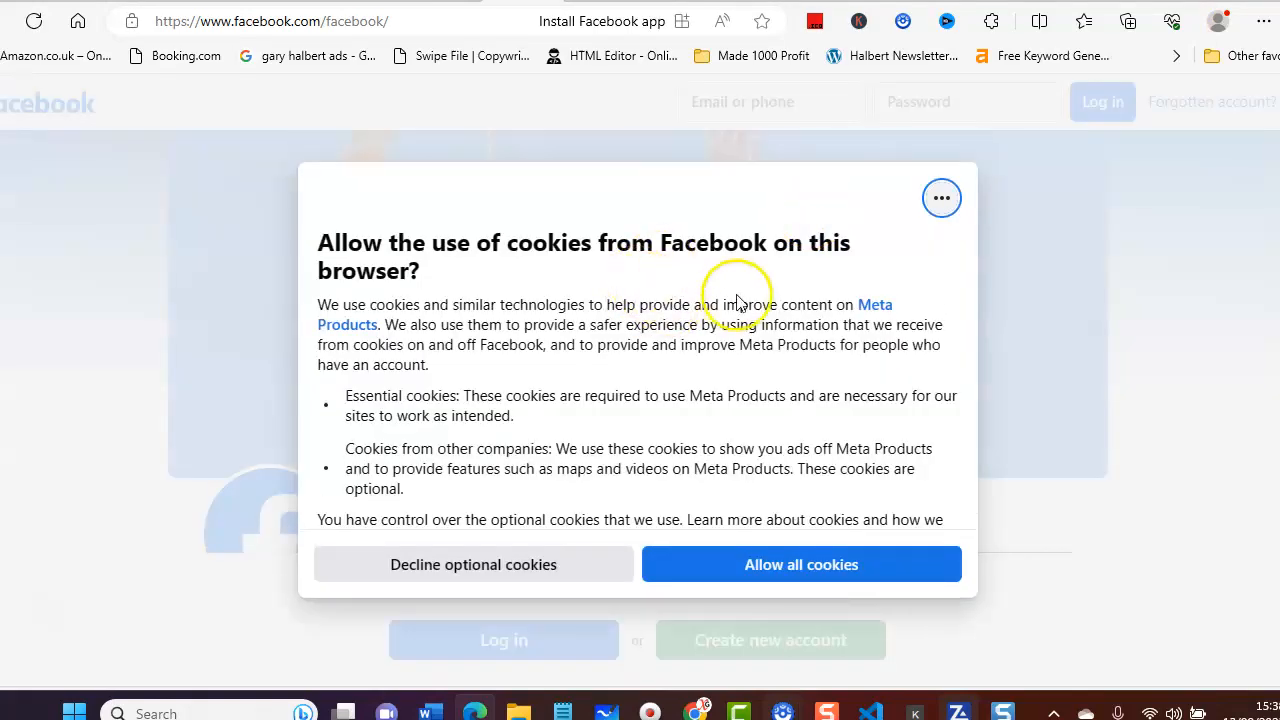
{"action": "left_click", "coordinate": [549, 2]}
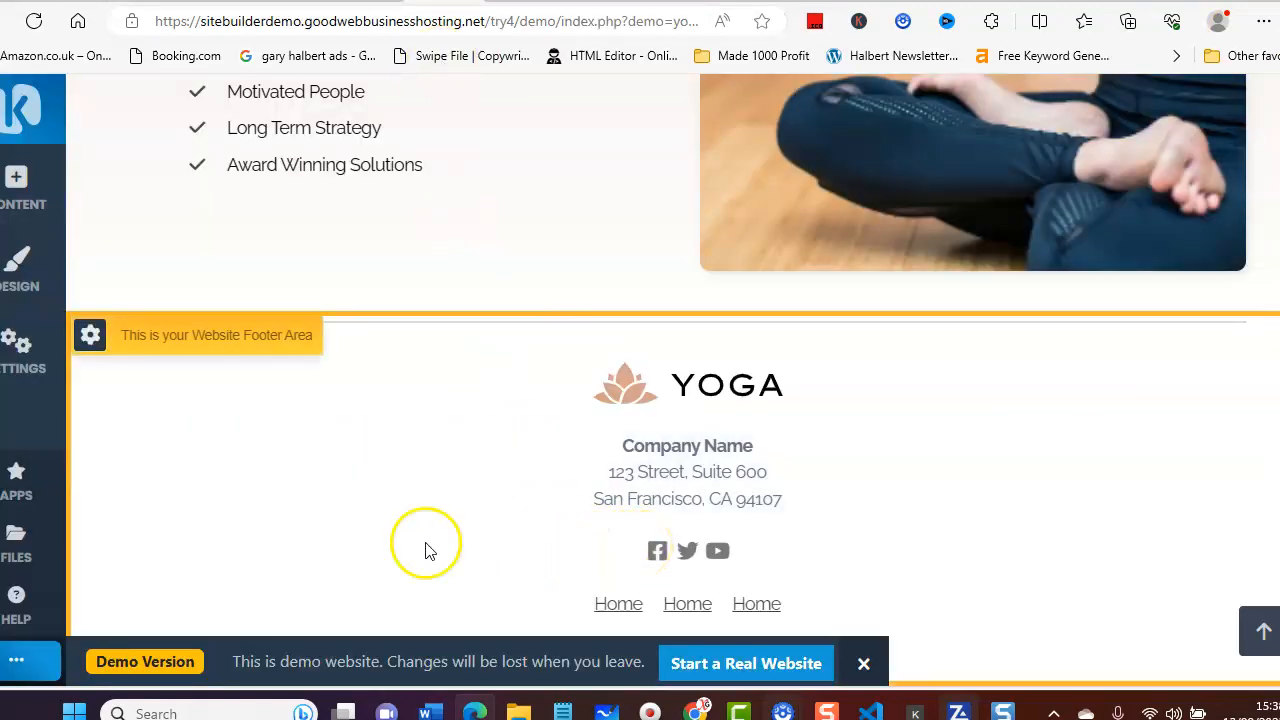
{"action": "left_click", "coordinate": [24, 186]}
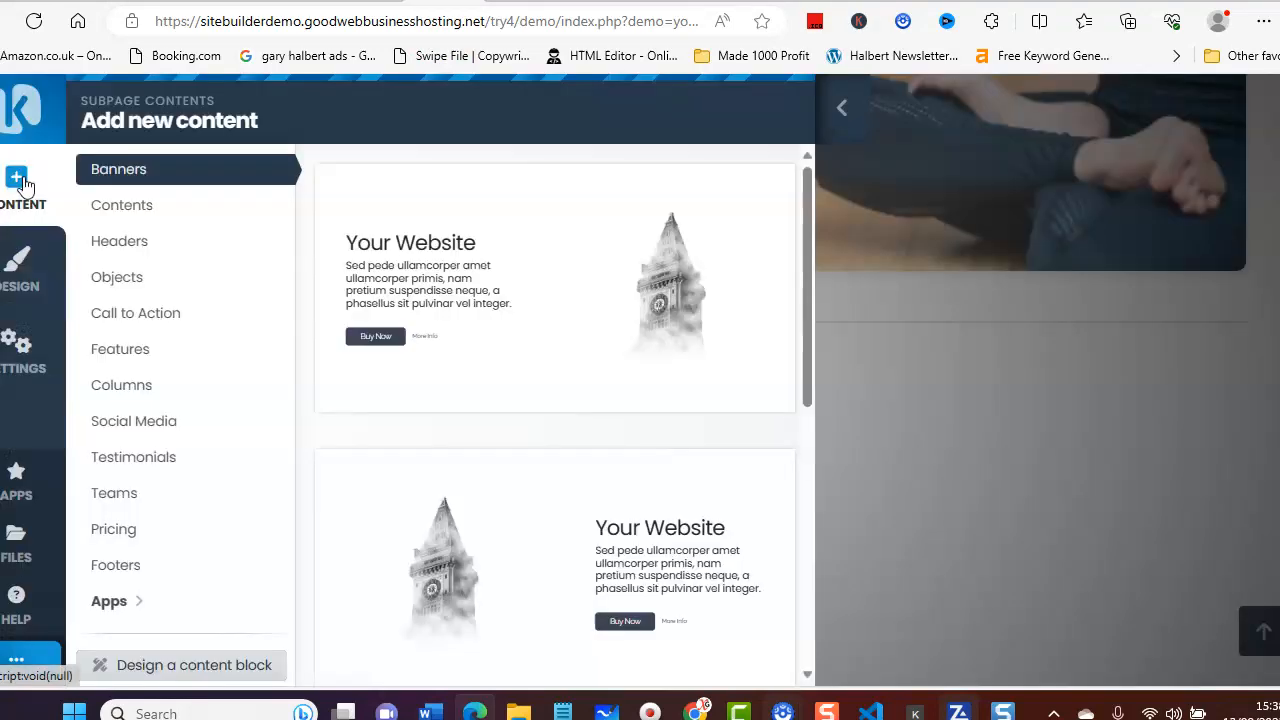
{"action": "left_click", "coordinate": [107, 424]}
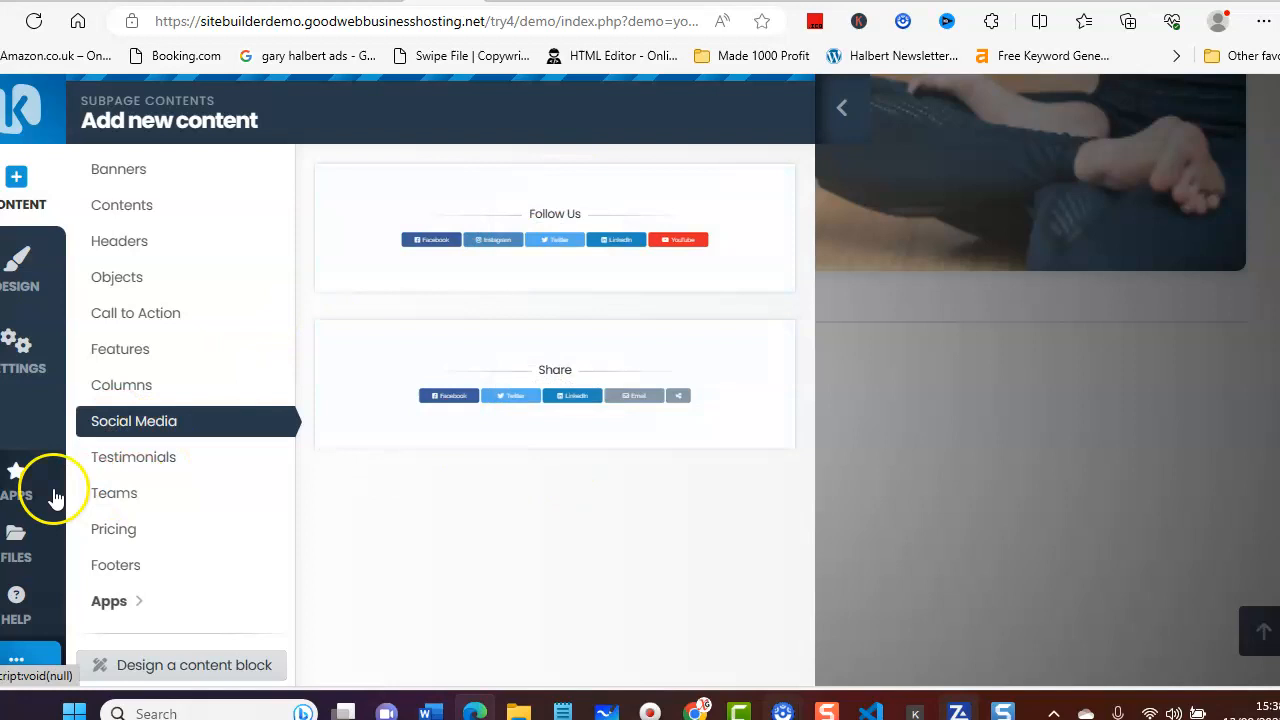
Examine the social media profile fields in the website configuration, and leave them without making changes.
{"action": "left_click", "coordinate": [10, 350]}
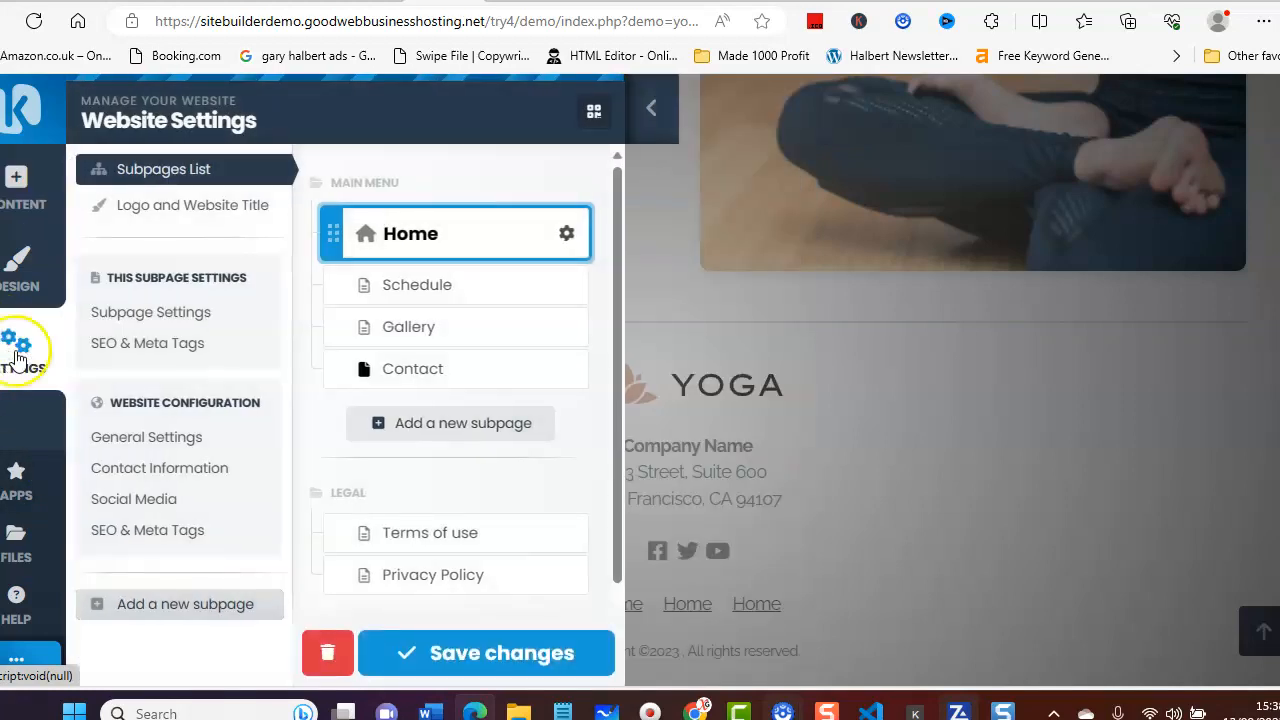
{"action": "scroll", "coordinate": [325, 385], "scroll_direction": "down", "scroll_amount": 2}
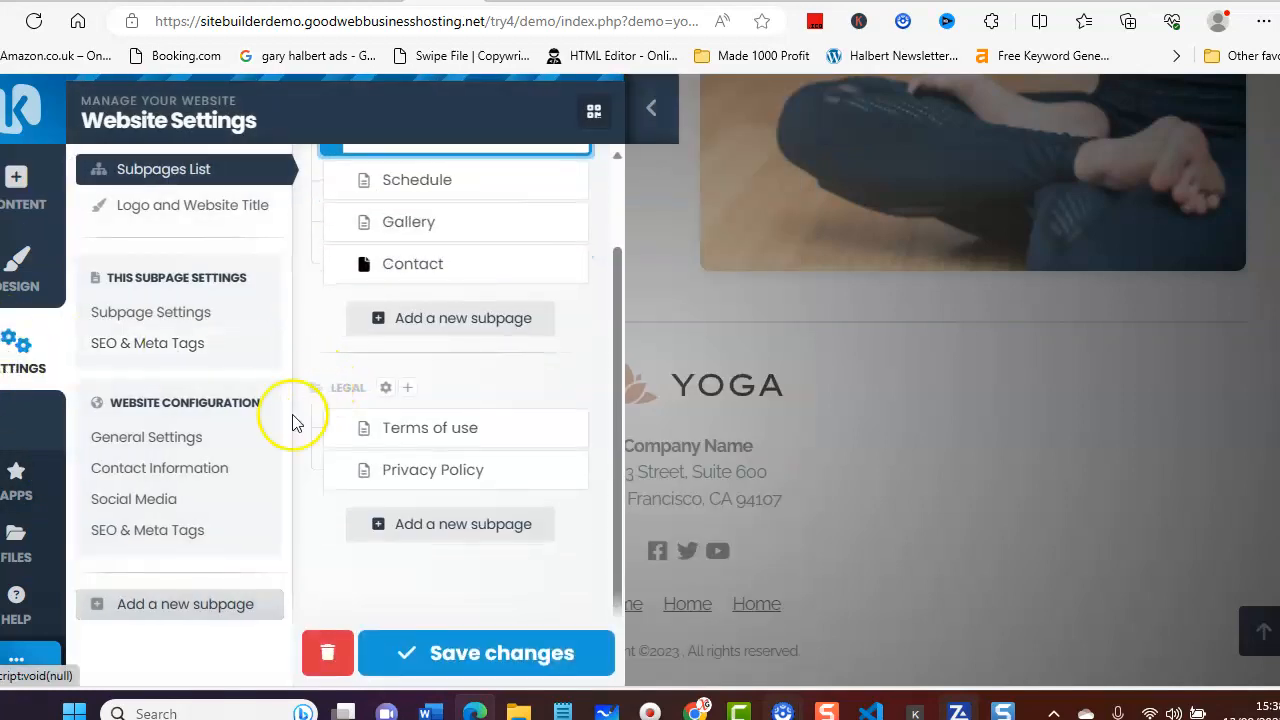
{"action": "left_click", "coordinate": [118, 499]}
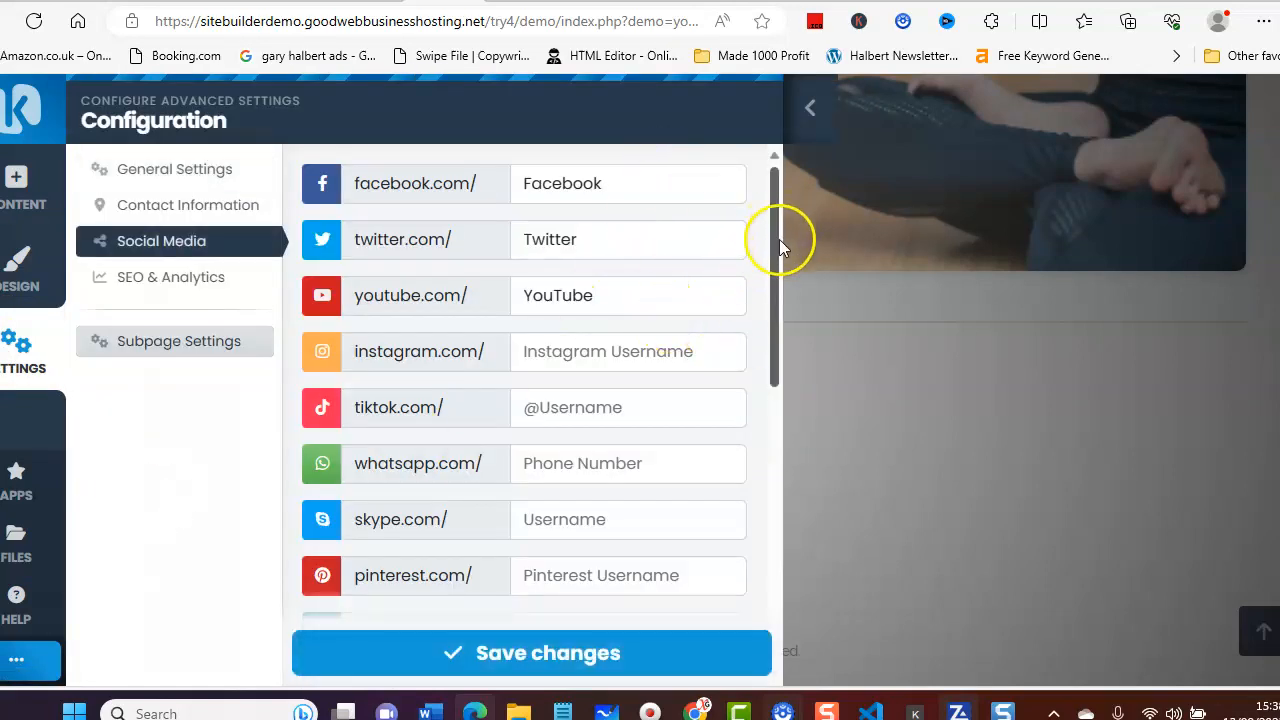
{"action": "left_click_drag", "start_coordinate": [775, 245], "coordinate": [779, 155]}
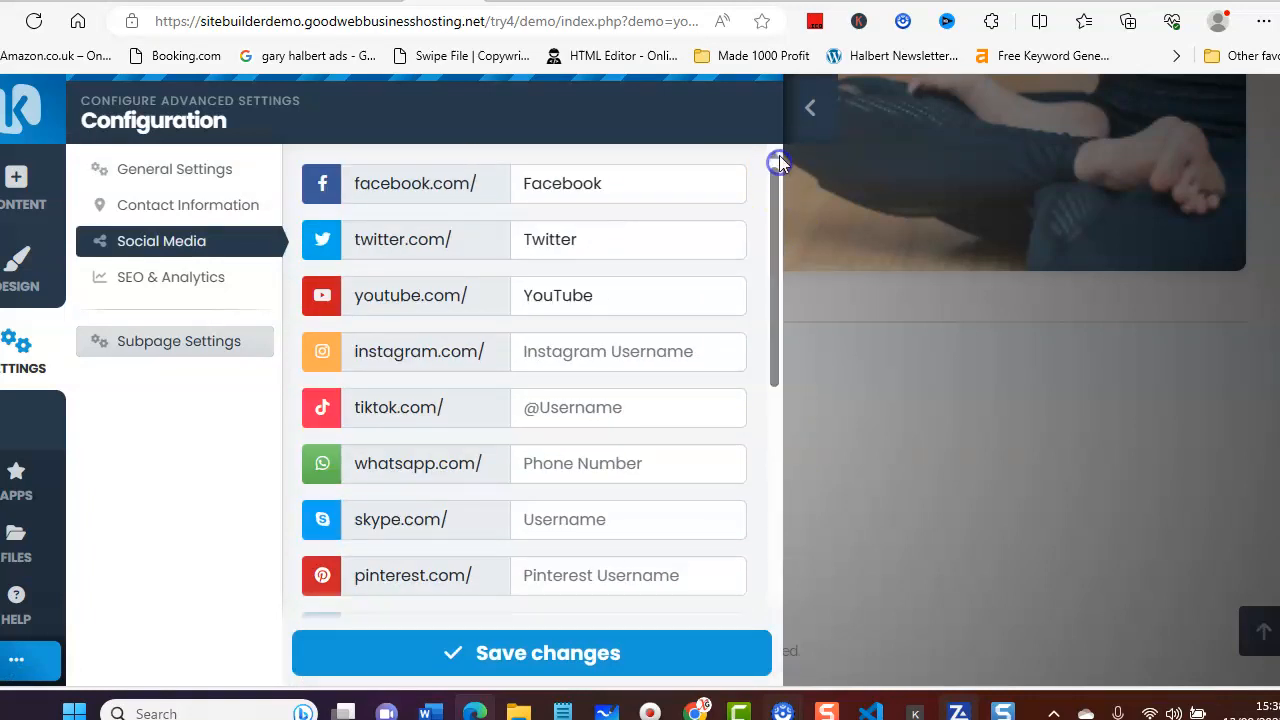
{"action": "left_click", "coordinate": [810, 112]}
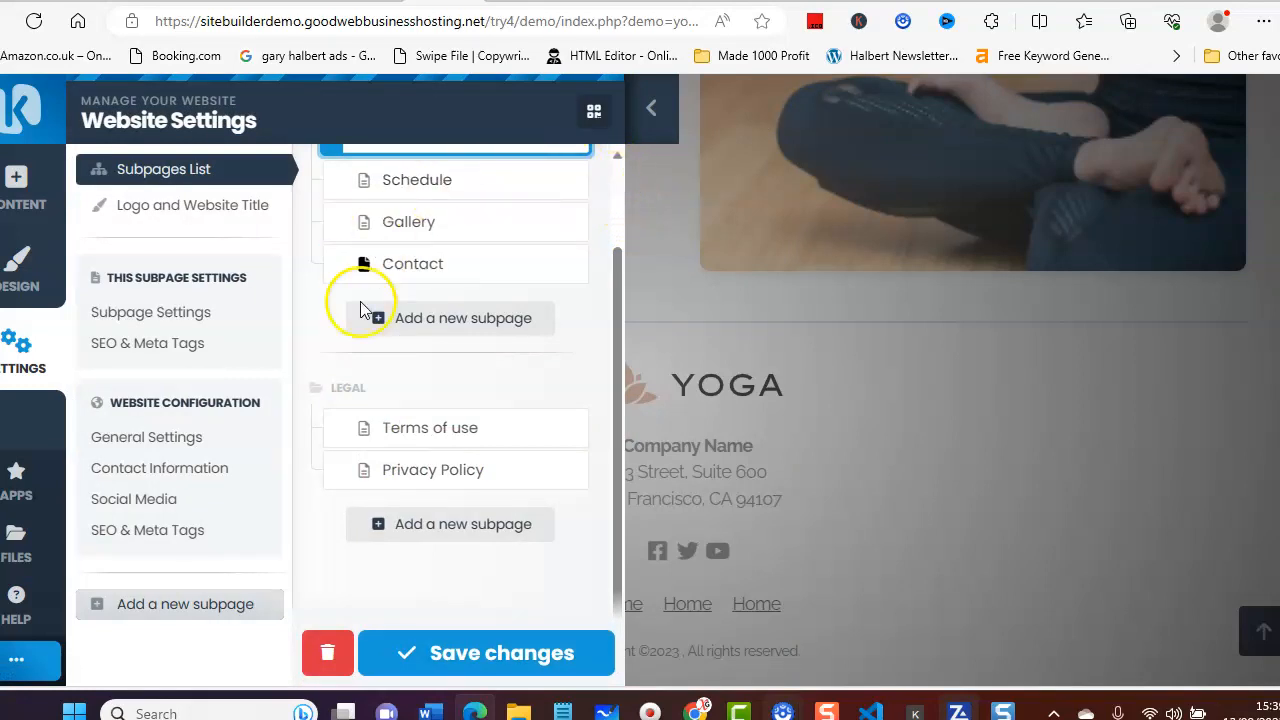
Examine the Home subpage's SEO settings, including URL name, meta title, description and keywords, and close the settings without saving.
{"action": "left_click", "coordinate": [111, 343]}
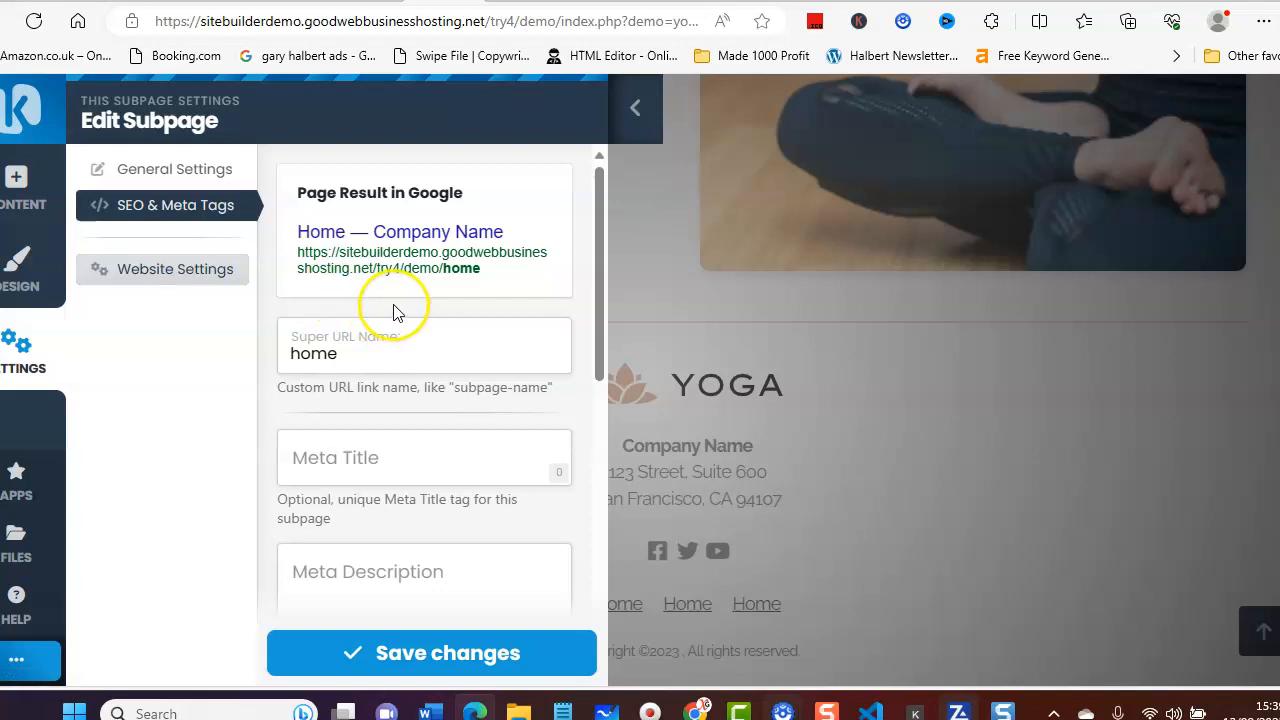
{"action": "left_click_drag", "start_coordinate": [597, 246], "coordinate": [597, 320]}
{"action": "left_click", "coordinate": [295, 336]}
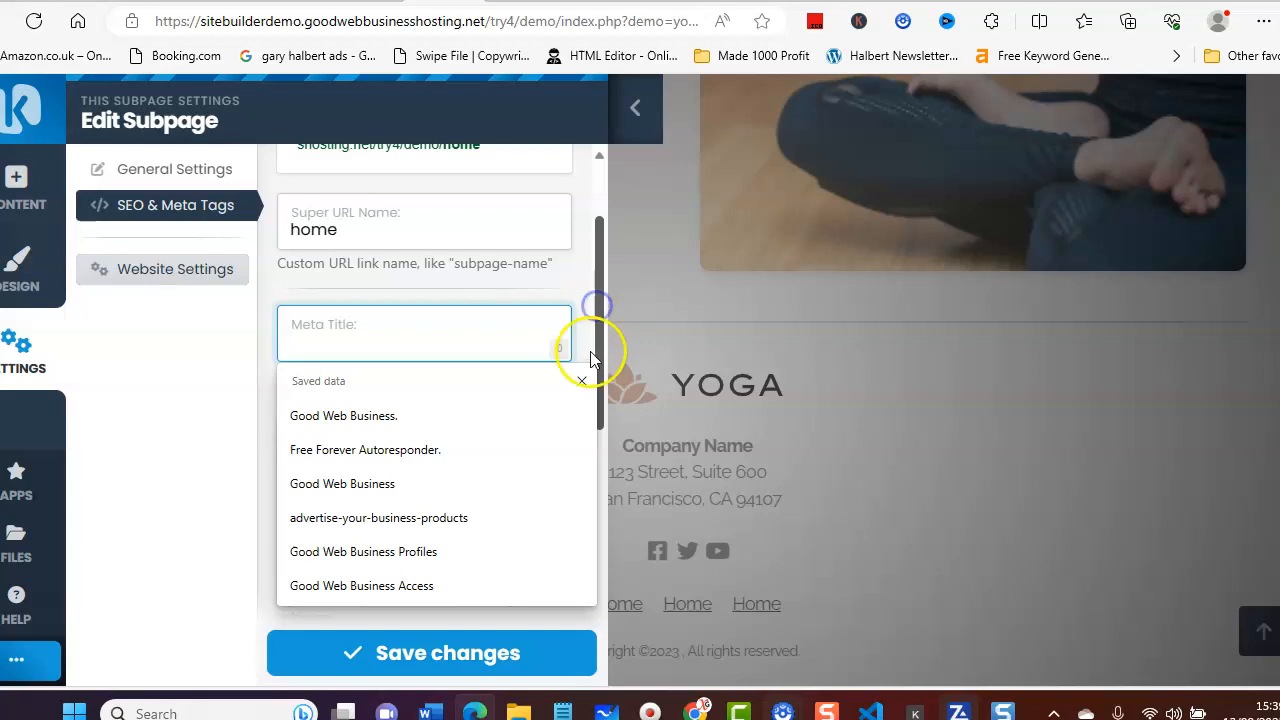
{"action": "left_click", "coordinate": [582, 380]}
{"action": "scroll", "coordinate": [457, 377], "scroll_direction": "down", "scroll_amount": 2}
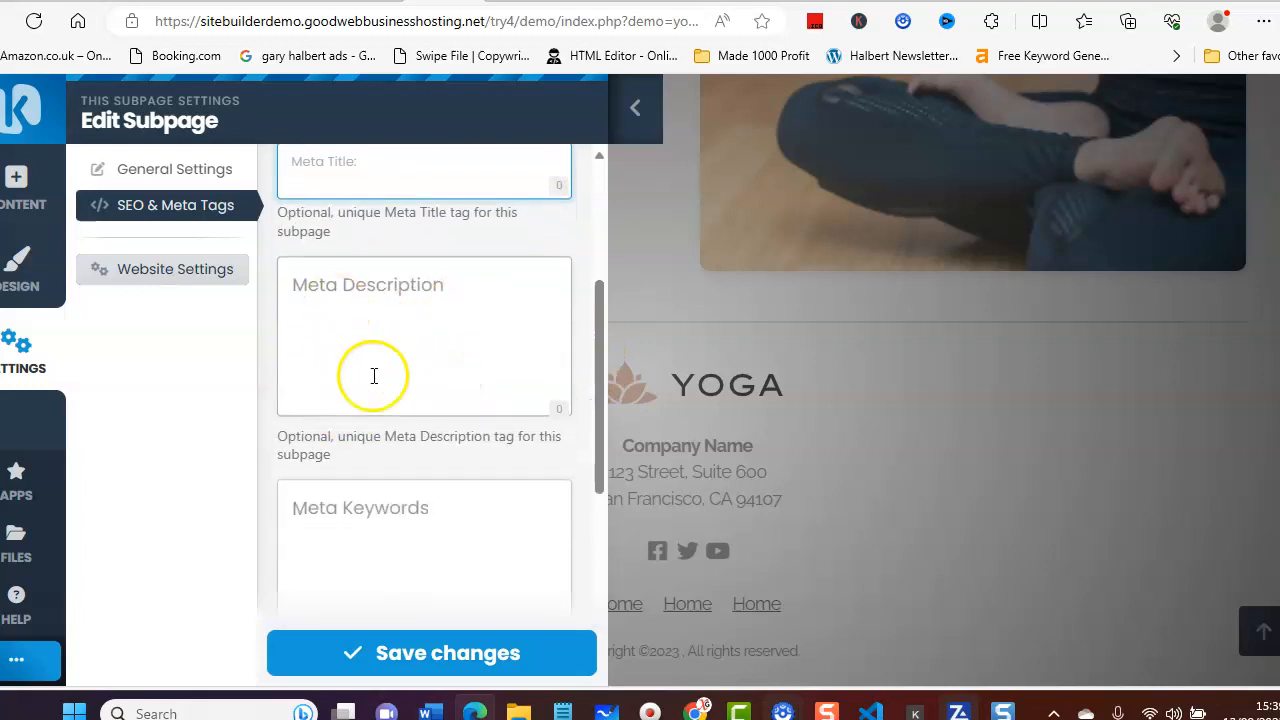
{"action": "scroll", "coordinate": [372, 350], "scroll_direction": "down", "scroll_amount": 3}
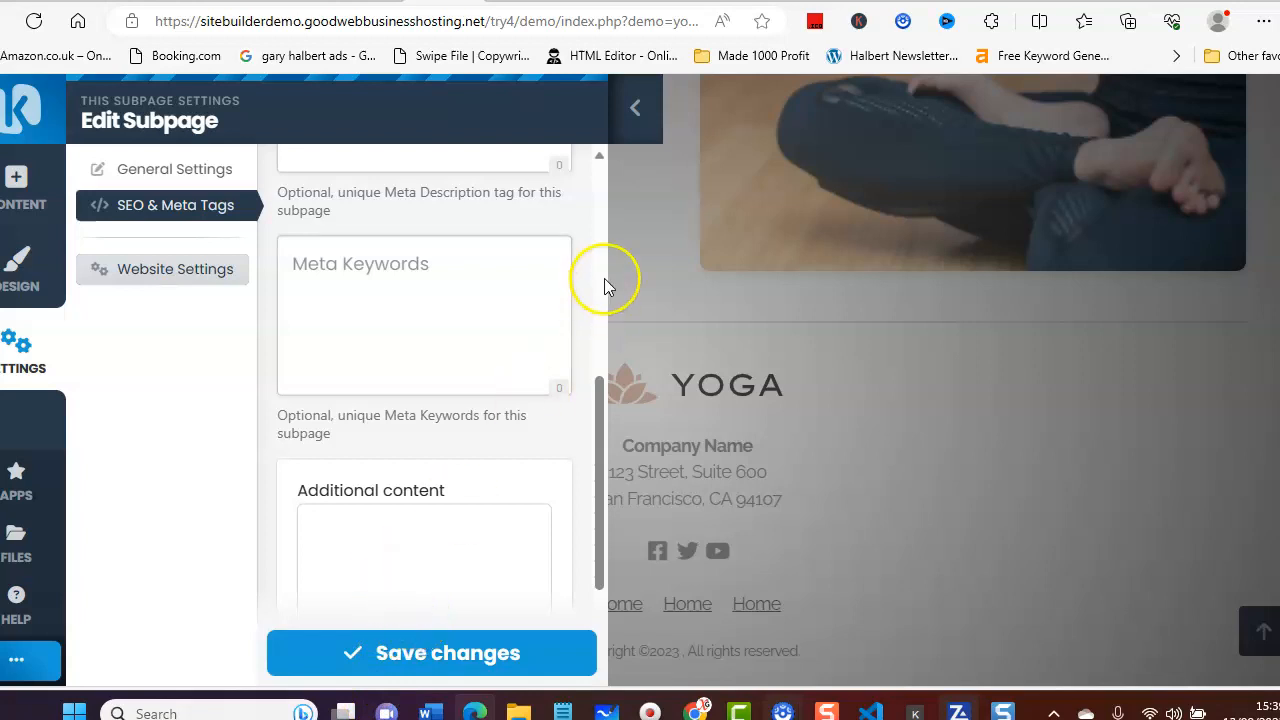
{"action": "left_click", "coordinate": [638, 107]}
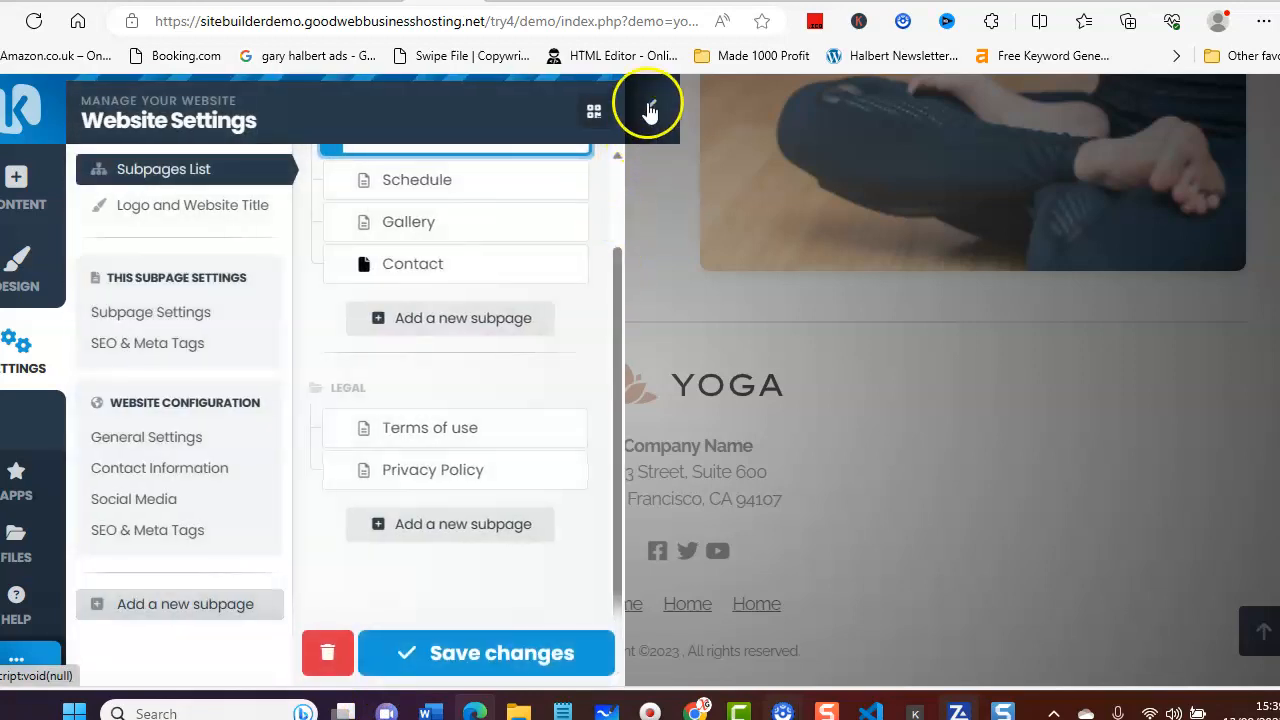
{"action": "left_click", "coordinate": [649, 107]}
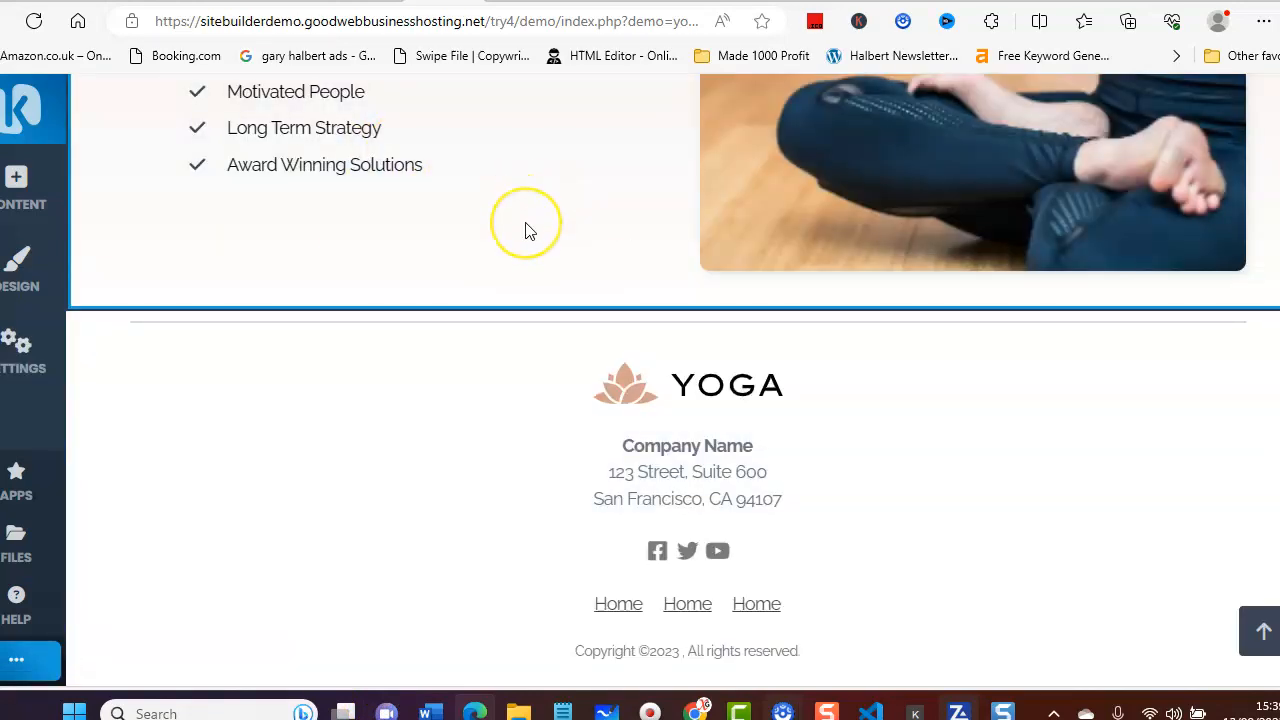
Review the customised Home page from the yoga banner through the image columns and help section to the new footer.
{"action": "scroll", "coordinate": [525, 230], "scroll_direction": "up", "scroll_amount": 15}
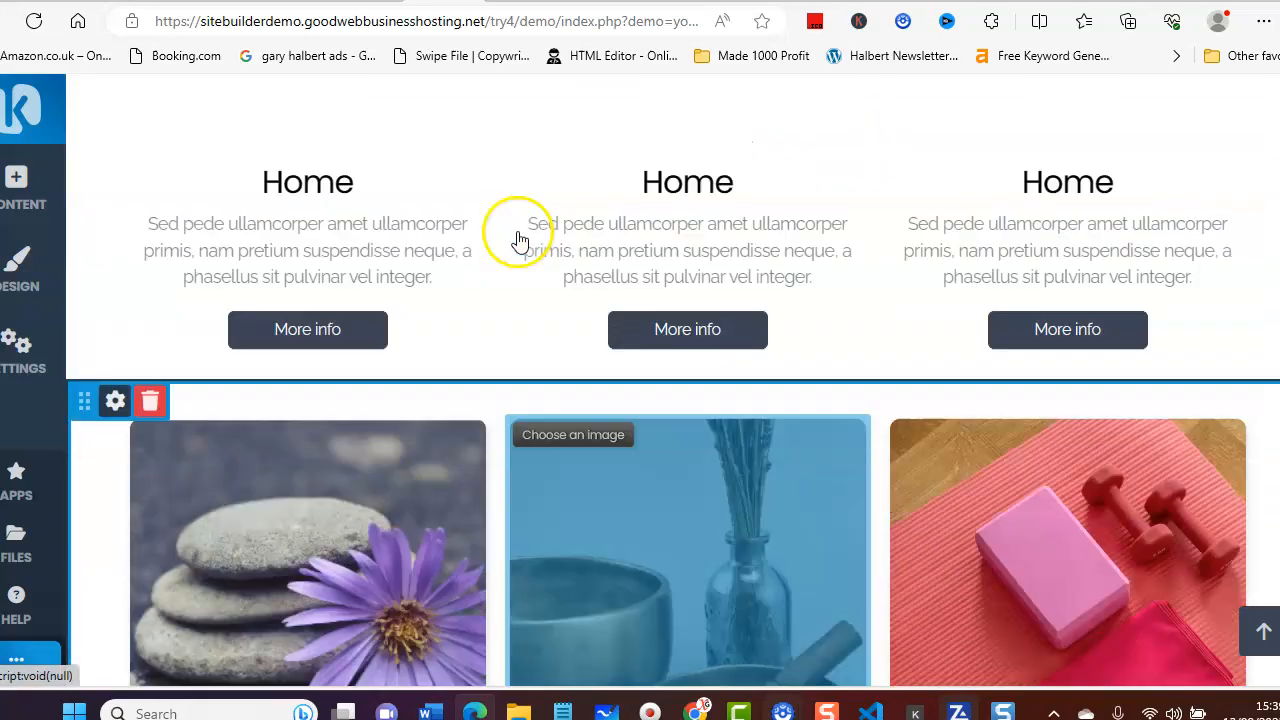
{"action": "scroll", "coordinate": [519, 240], "scroll_direction": "up", "scroll_amount": 1}
{"action": "scroll", "coordinate": [204, 329], "scroll_direction": "up", "scroll_amount": 4}
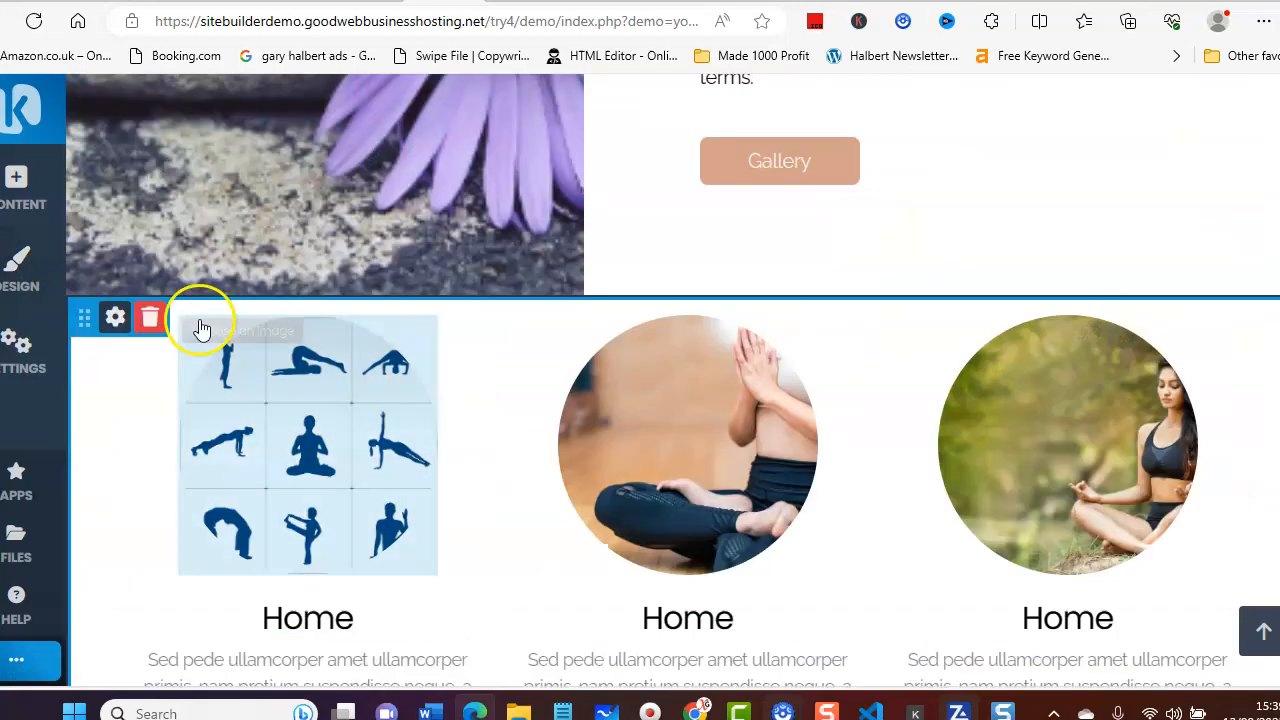
{"action": "scroll", "coordinate": [195, 328], "scroll_direction": "up", "scroll_amount": 5}
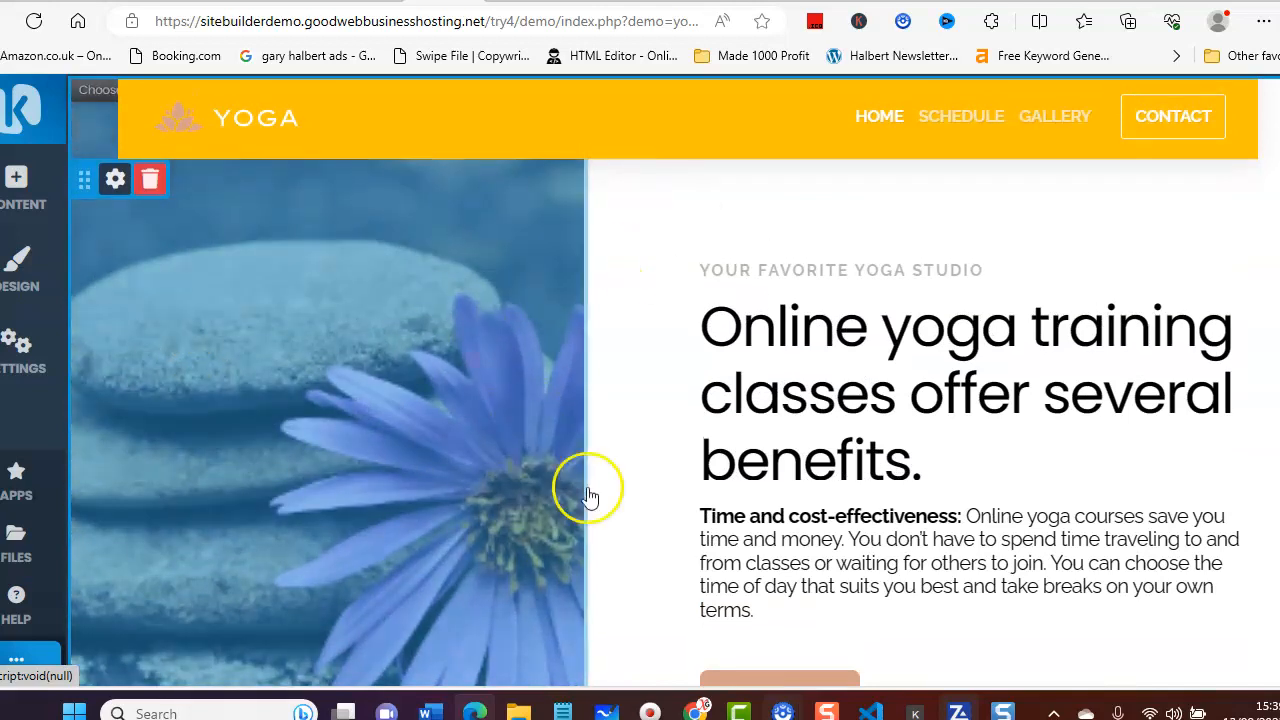
{"action": "scroll", "coordinate": [691, 415], "scroll_direction": "down", "scroll_amount": 2}
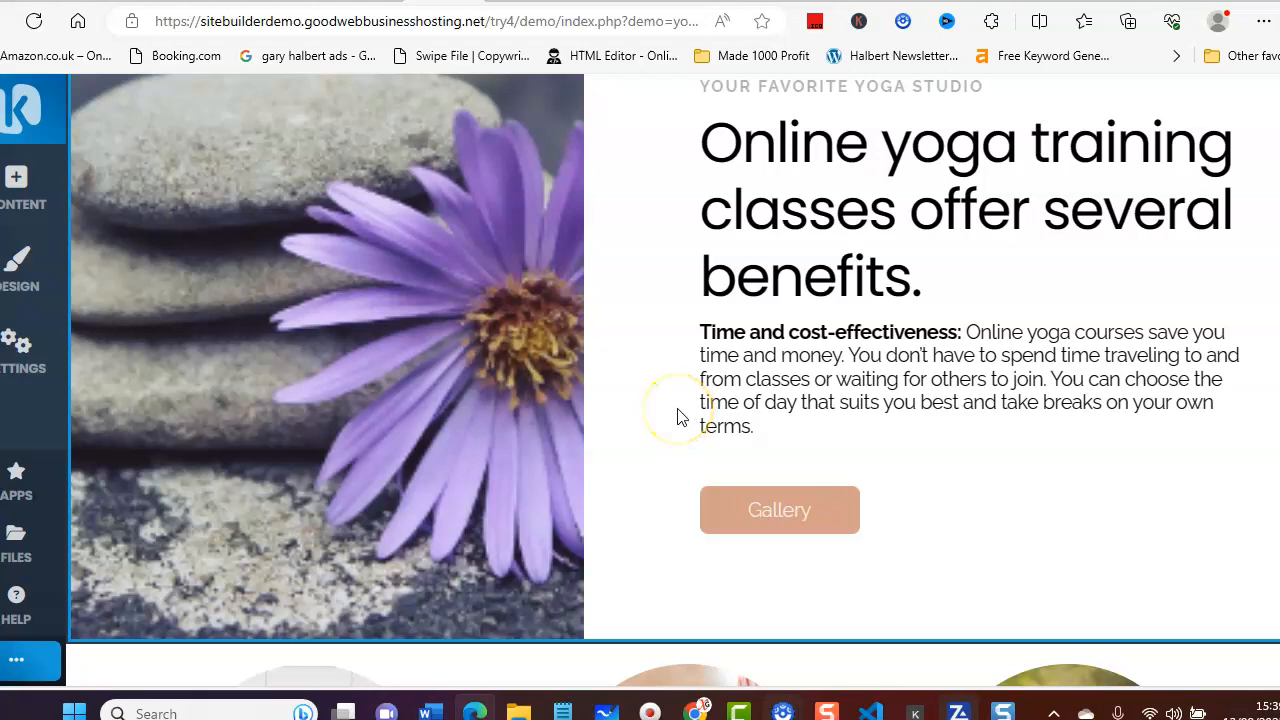
{"action": "scroll", "coordinate": [660, 465], "scroll_direction": "down", "scroll_amount": 10}
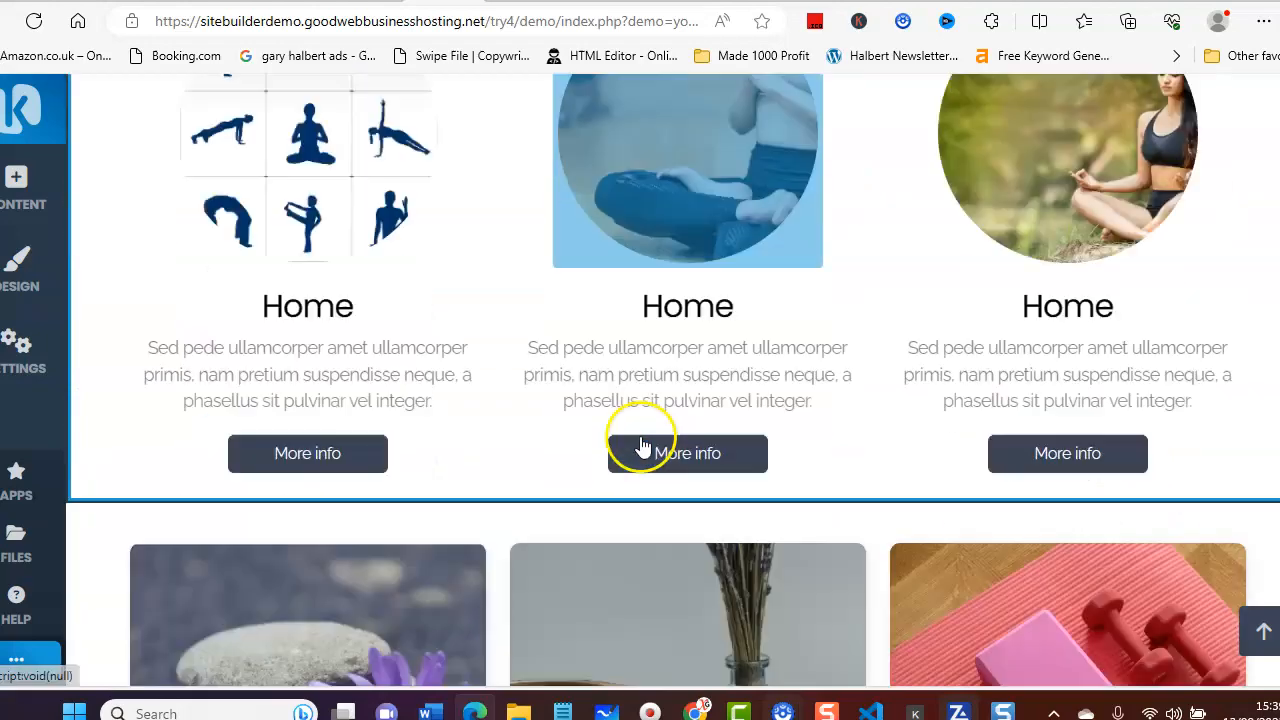
{"action": "scroll", "coordinate": [640, 443], "scroll_direction": "down", "scroll_amount": 7}
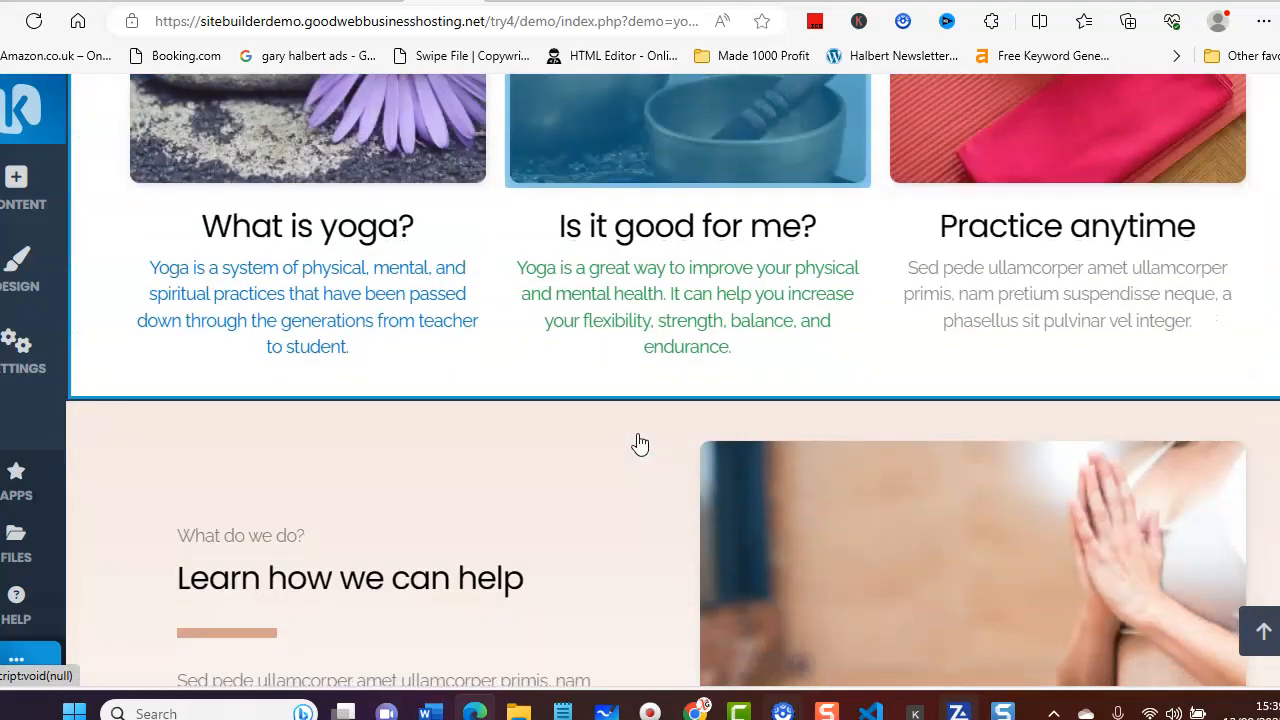
{"action": "scroll", "coordinate": [640, 443], "scroll_direction": "down", "scroll_amount": 4}
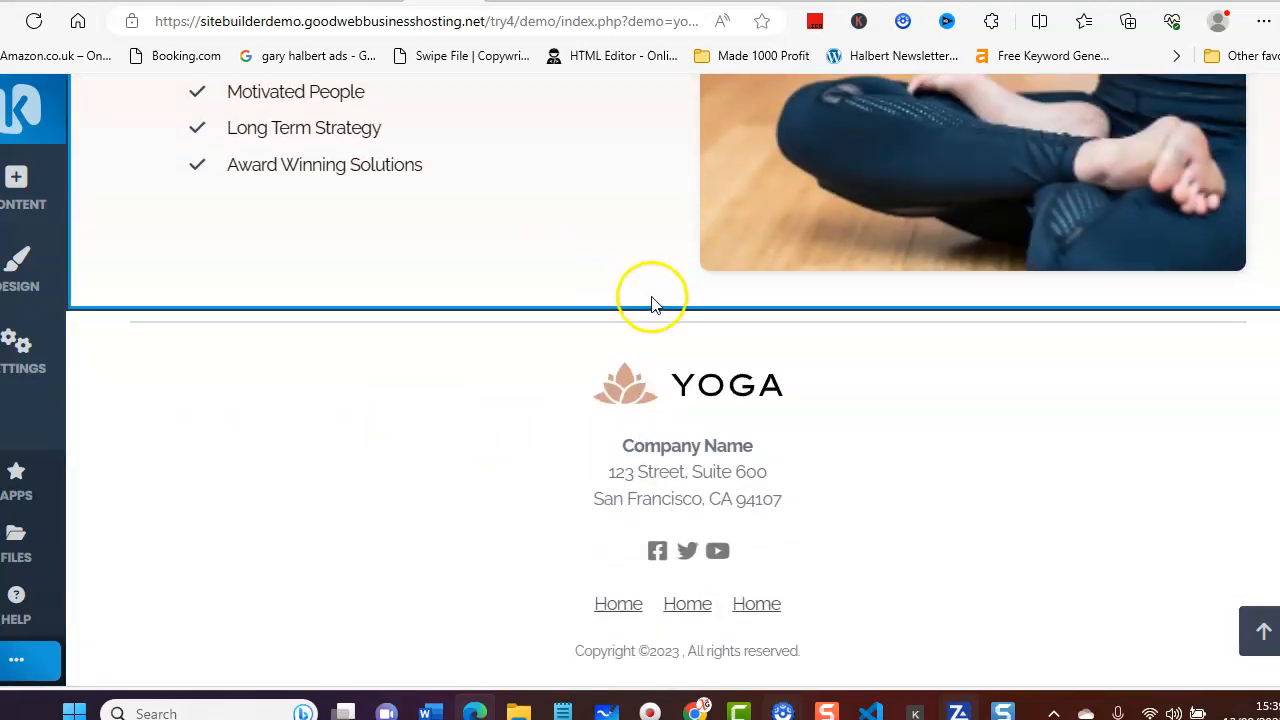
Look at the Social Media content blocks, and examine the list of available app modules and third-party integrations.
{"action": "left_click", "coordinate": [687, 314]}
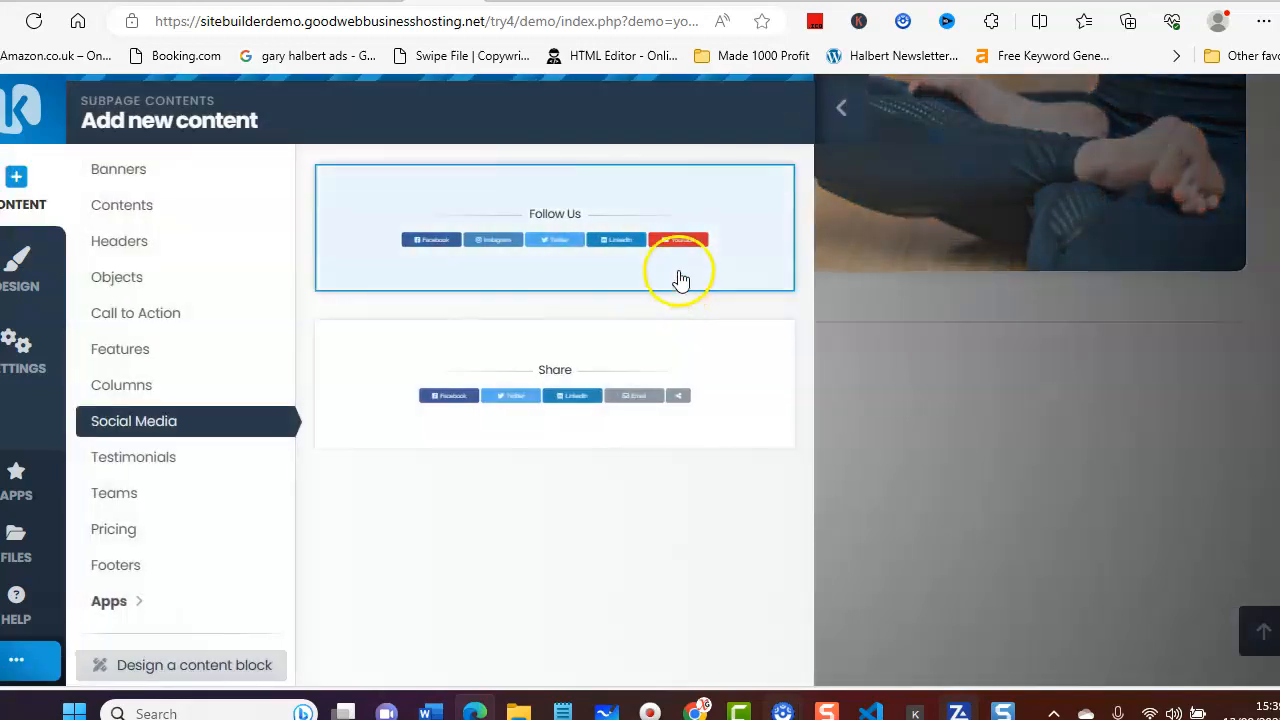
{"action": "left_click", "coordinate": [15, 479]}
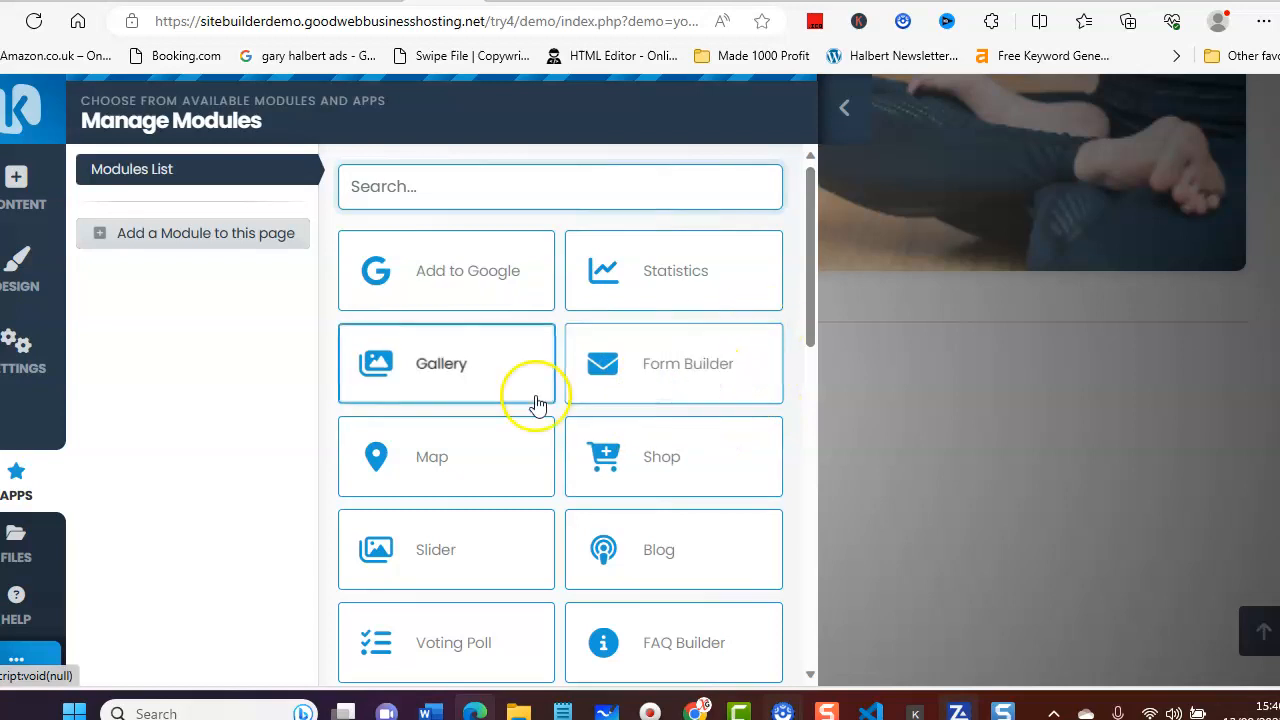
{"action": "scroll", "coordinate": [554, 443], "scroll_direction": "down", "scroll_amount": 2}
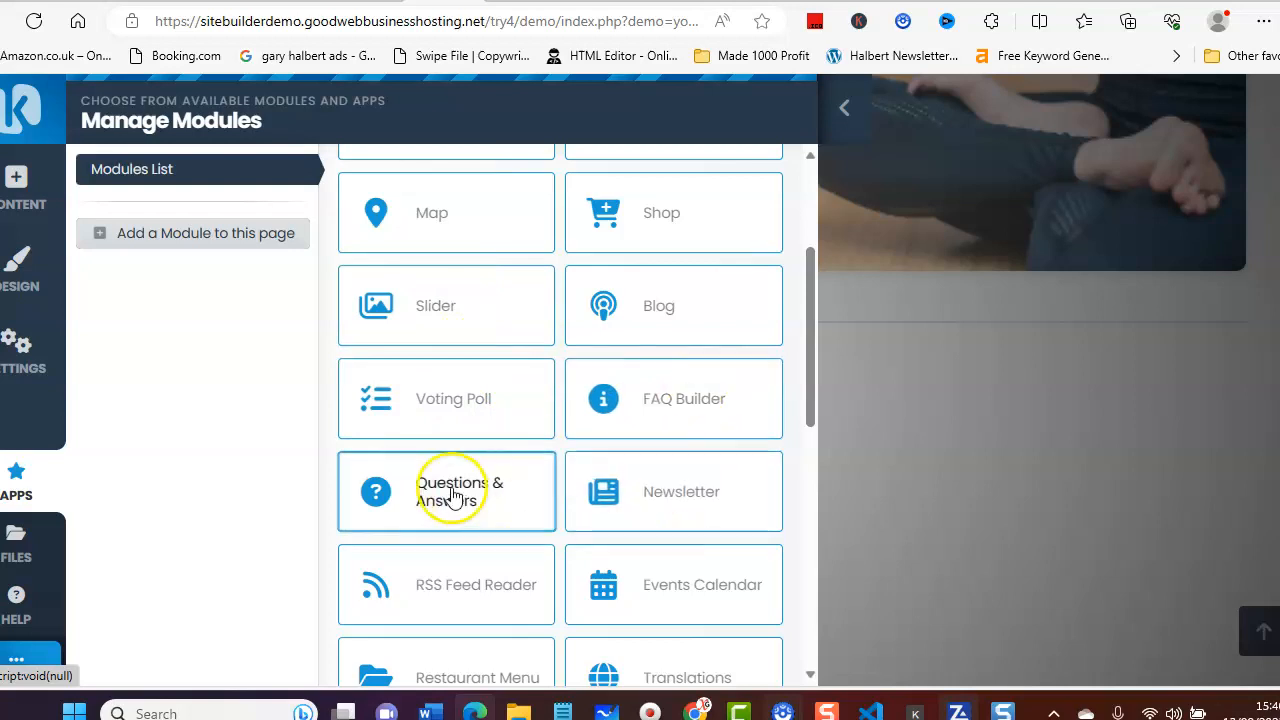
{"action": "scroll", "coordinate": [600, 486], "scroll_direction": "down", "scroll_amount": 2}
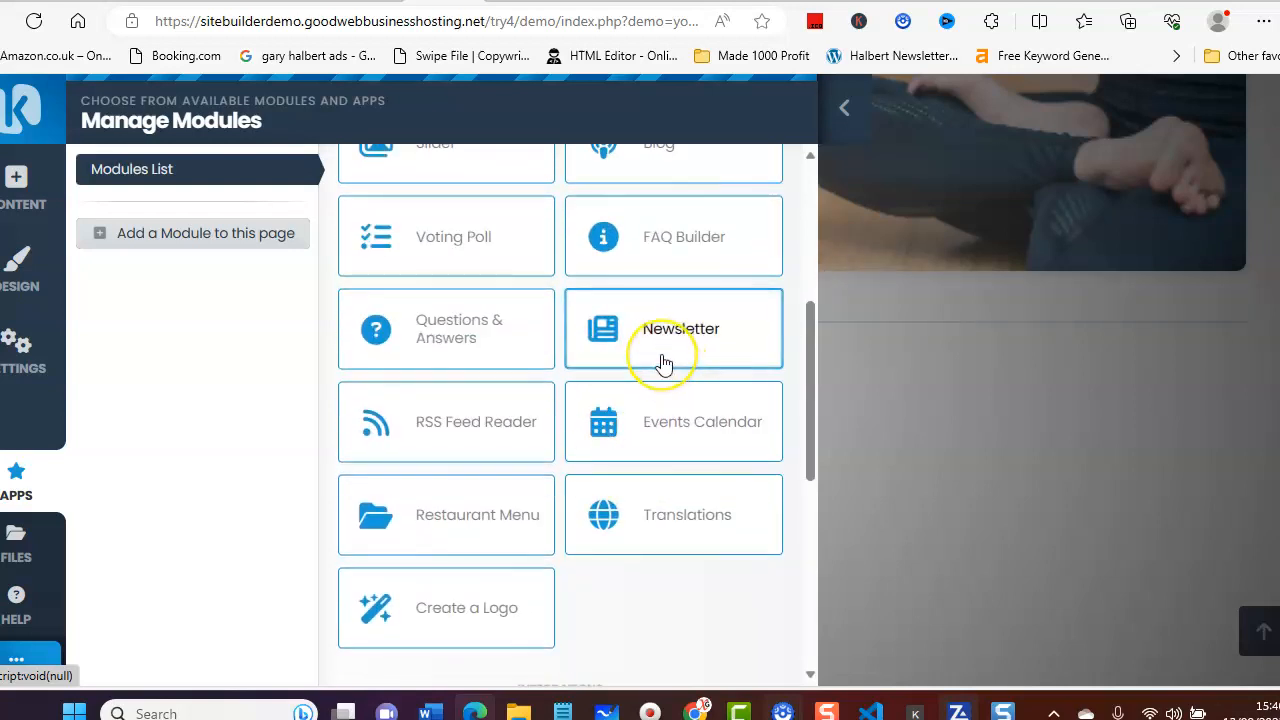
{"action": "scroll", "coordinate": [367, 497], "scroll_direction": "down", "scroll_amount": 6}
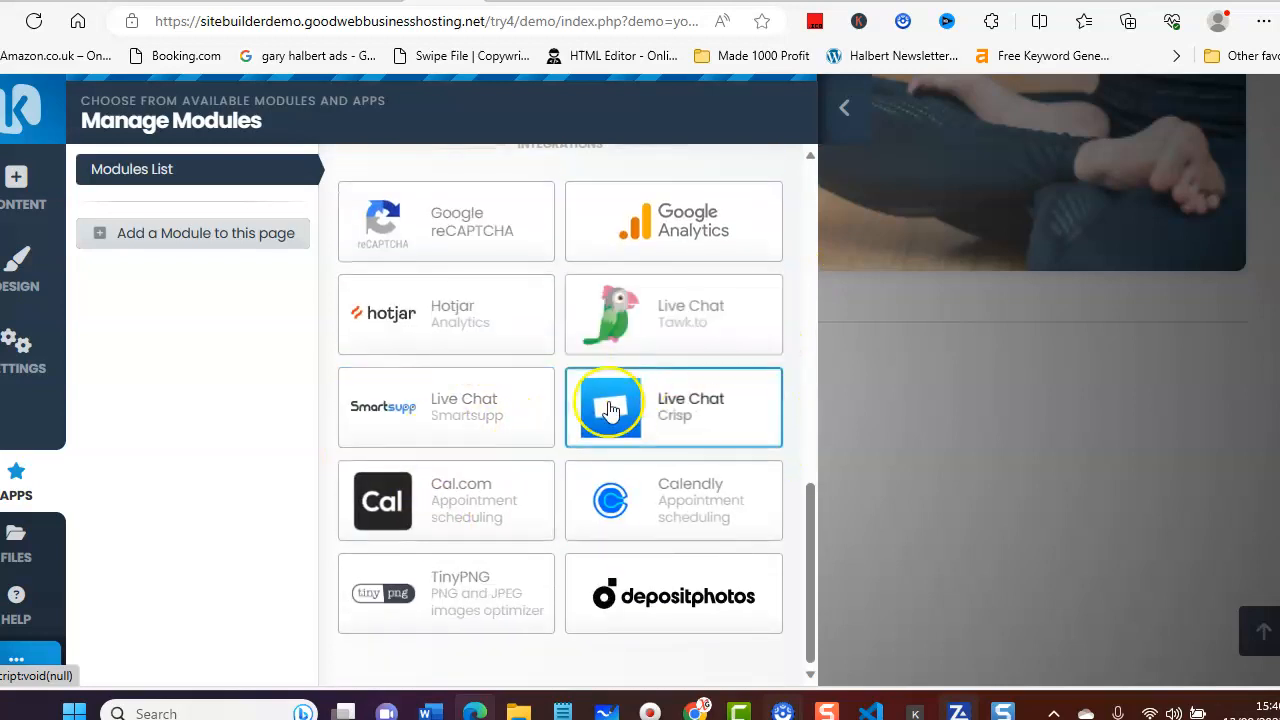
{"action": "scroll", "coordinate": [606, 404], "scroll_direction": "up", "scroll_amount": 7}
{"action": "scroll", "coordinate": [612, 410], "scroll_direction": "up", "scroll_amount": 4}
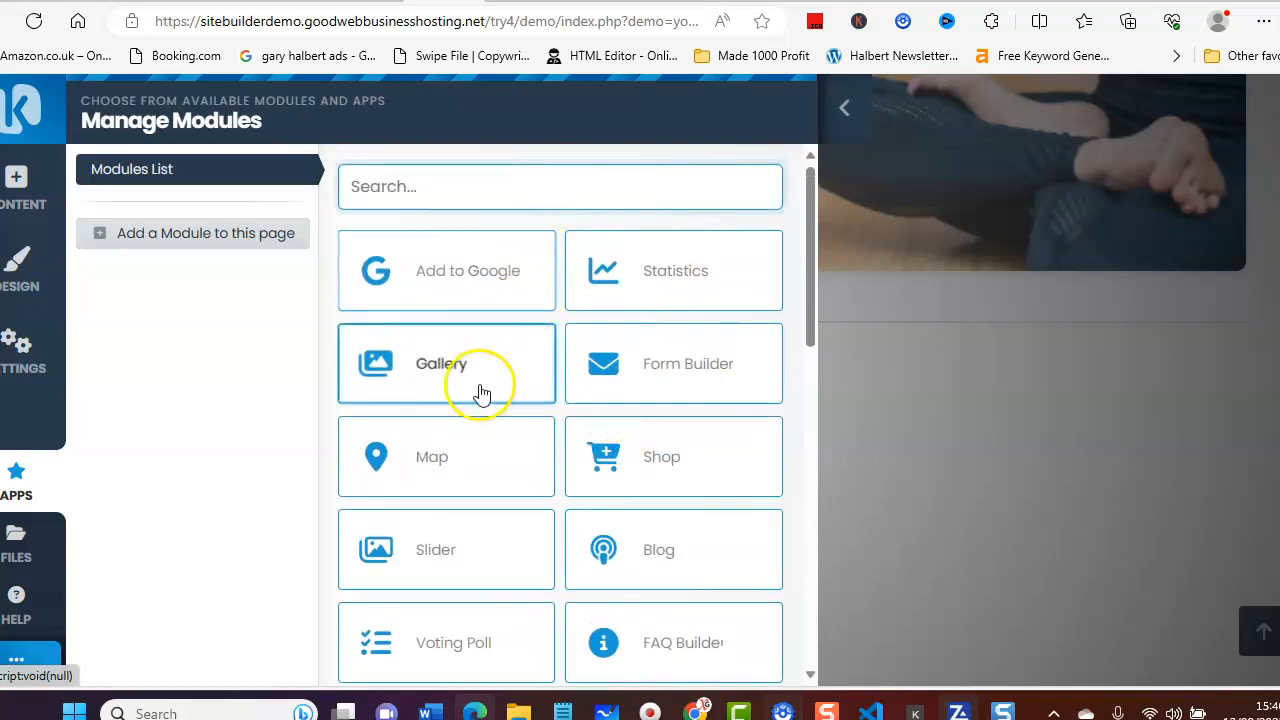
Open the Gallery module, look at the images in the photo gallery, and close it without making changes.
{"action": "scroll", "coordinate": [485, 405], "scroll_direction": "down", "scroll_amount": 2}
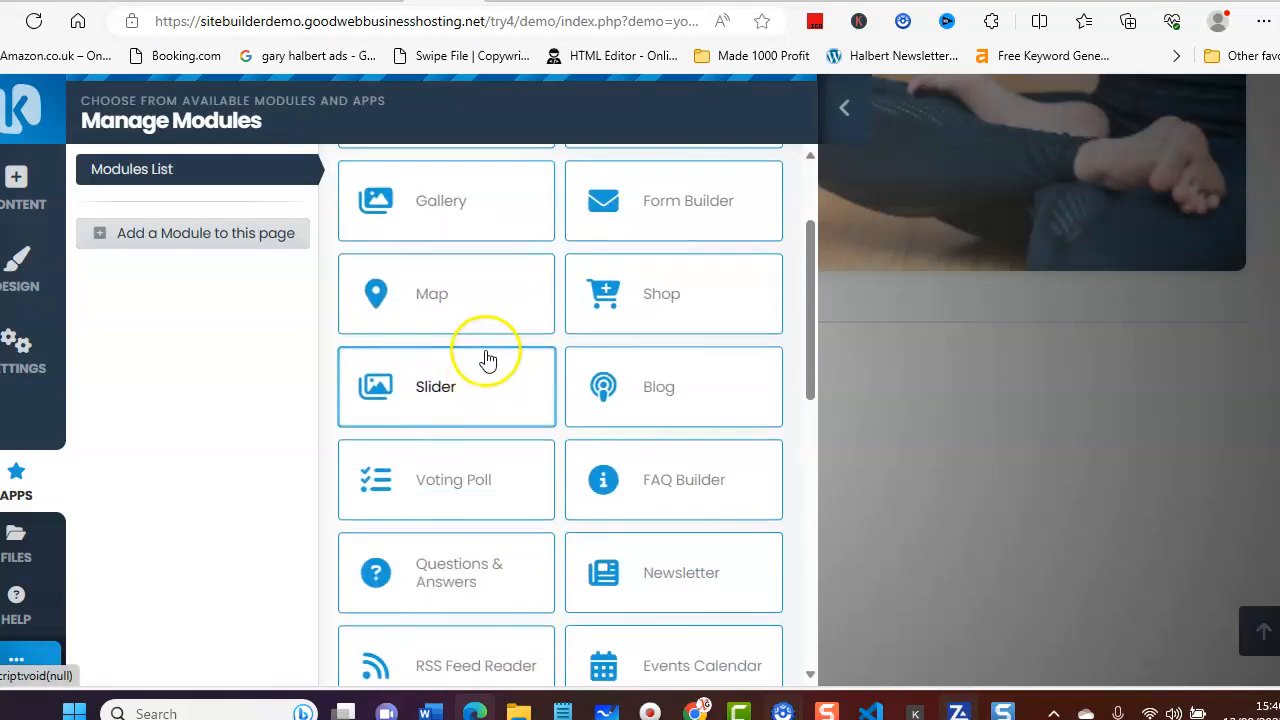
{"action": "scroll", "coordinate": [484, 360], "scroll_direction": "up", "scroll_amount": 2}
{"action": "left_click", "coordinate": [428, 357]}
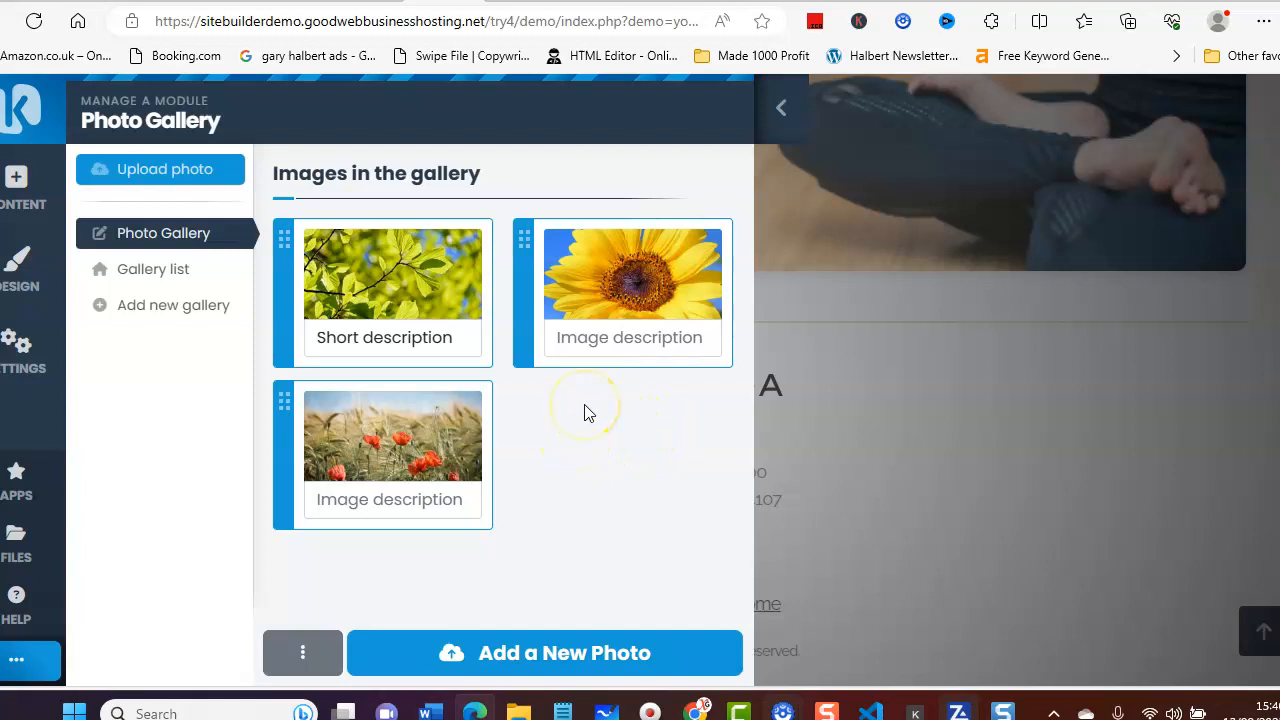
{"action": "left_click", "coordinate": [783, 108]}
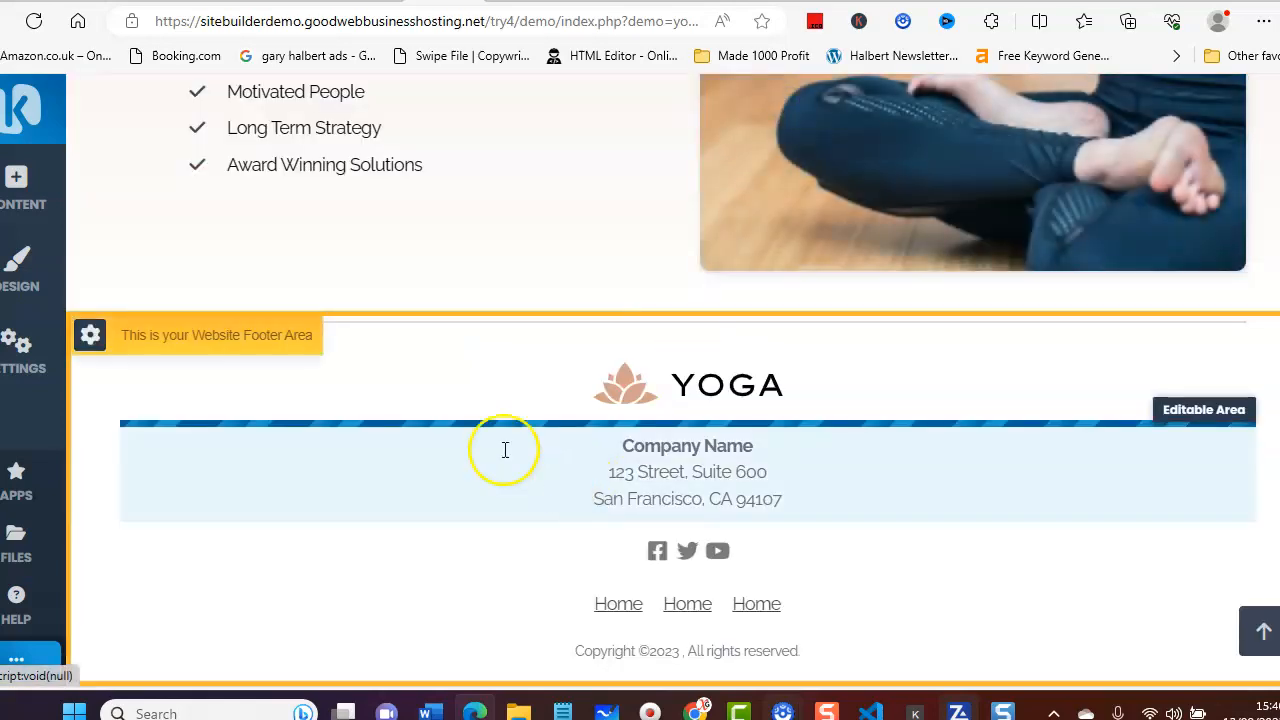
{"action": "scroll", "coordinate": [423, 370], "scroll_direction": "up", "scroll_amount": 6}
{"action": "scroll", "coordinate": [422, 370], "scroll_direction": "up", "scroll_amount": 10}
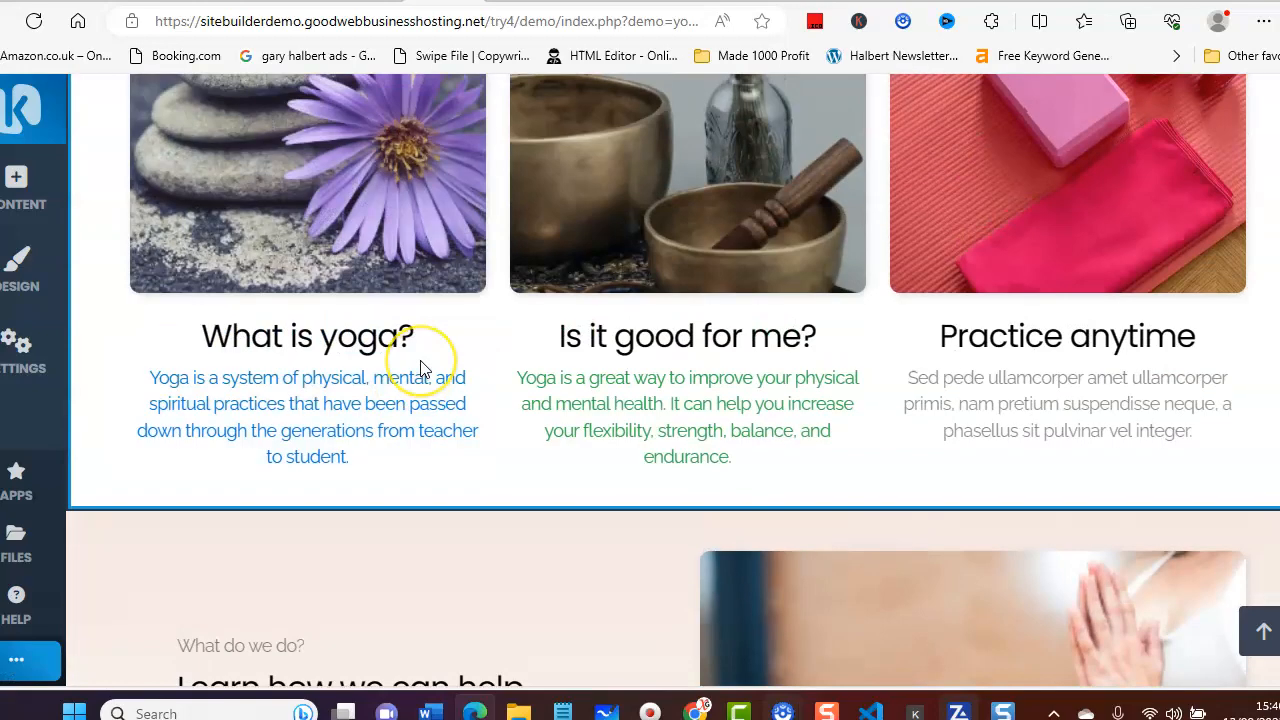
{"action": "scroll", "coordinate": [420, 369], "scroll_direction": "up", "scroll_amount": 8}
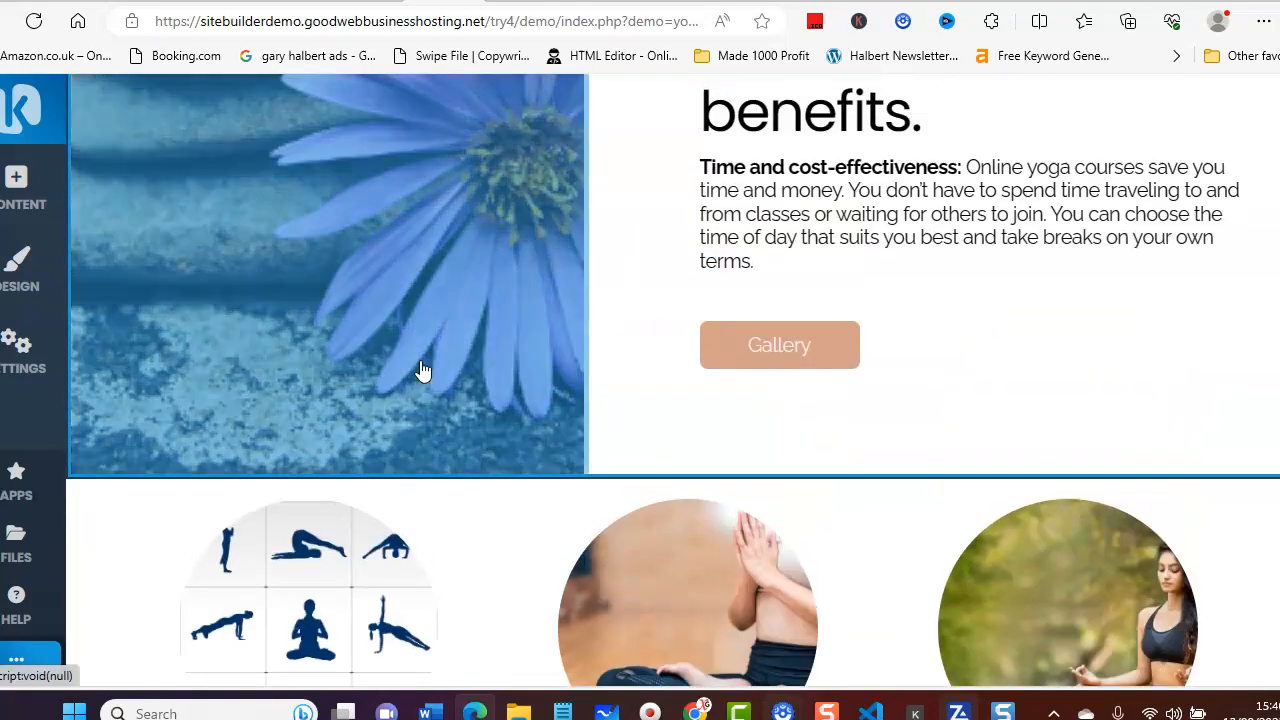
{"action": "left_click", "coordinate": [470, 345]}
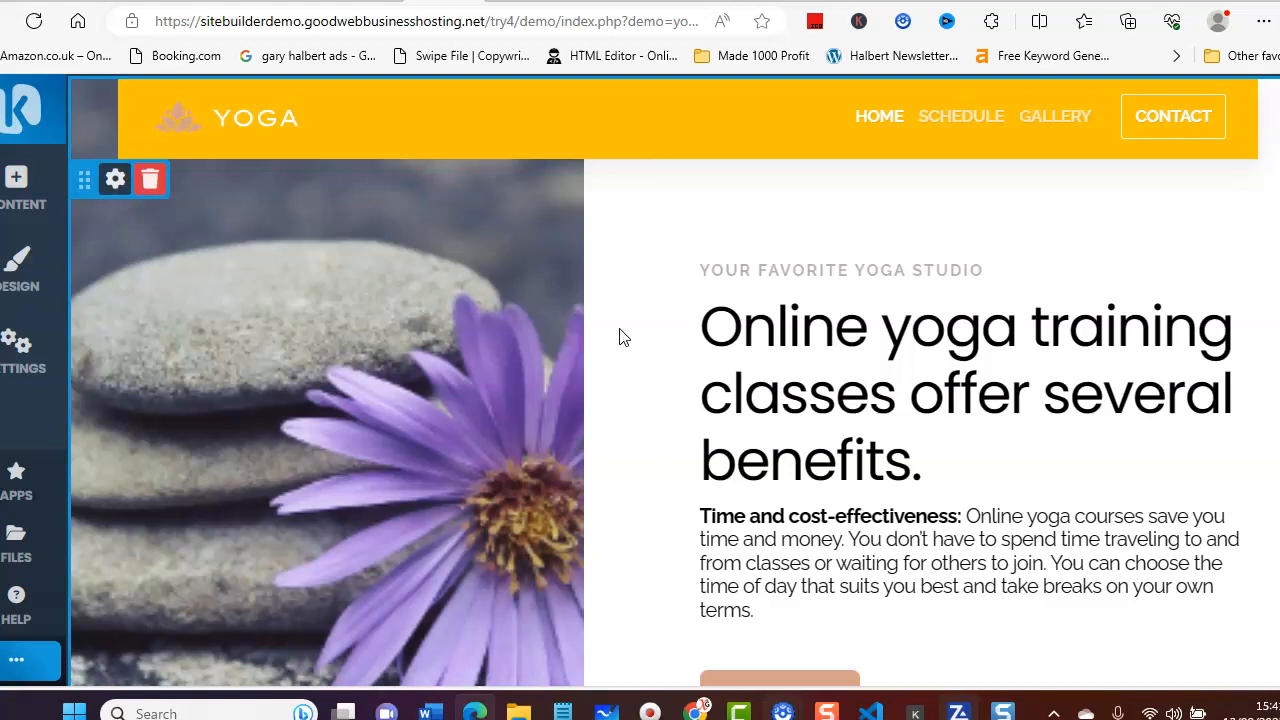
{"action": "left_click", "coordinate": [643, 310]}
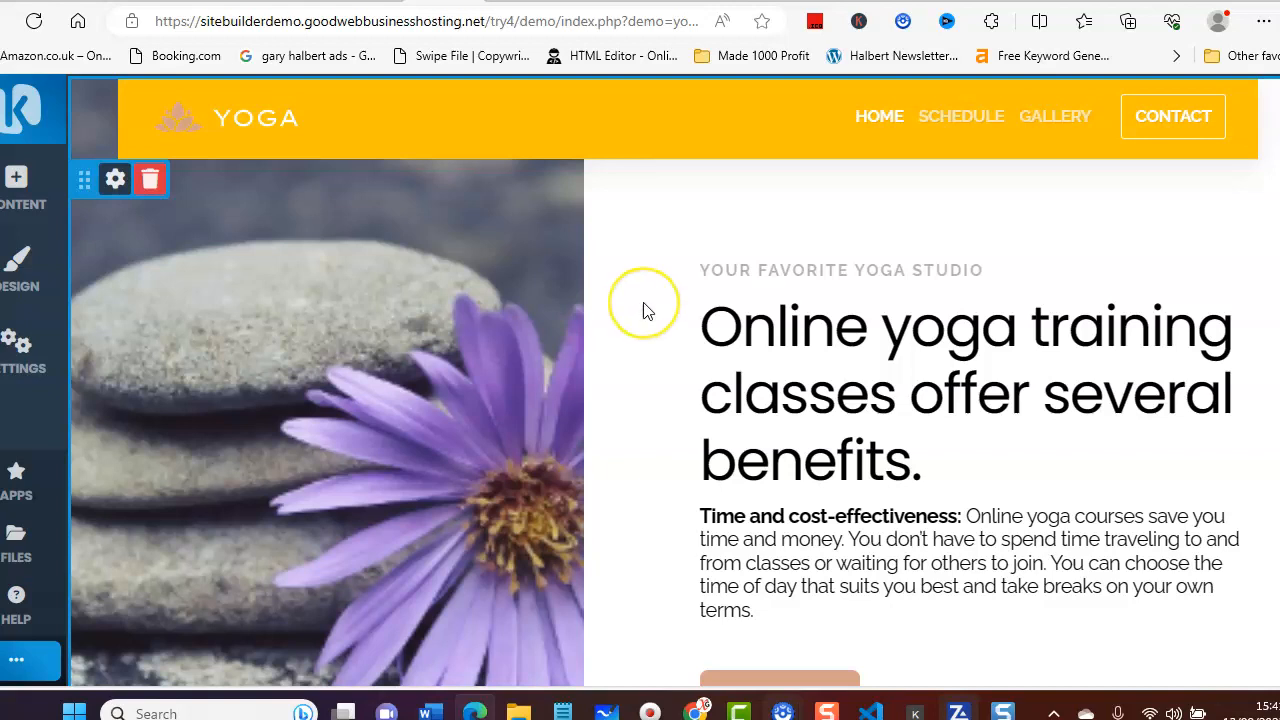